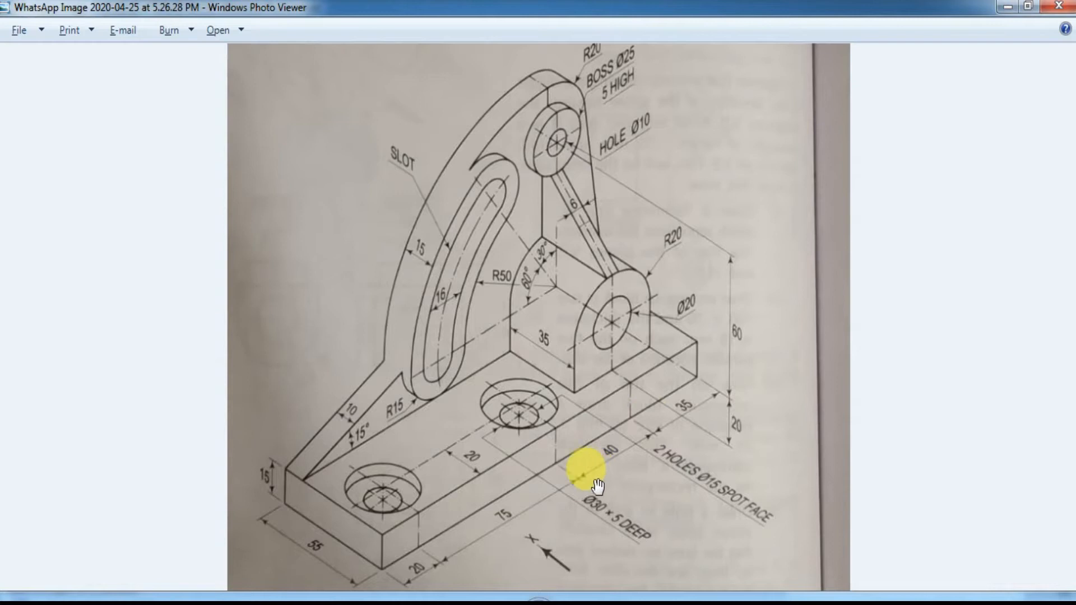
Review the front-view and isometric reference drawings of the bracket and switch to CATIA V5
{"action": "mouse_move", "coordinate": [617, 594]}
{"action": "left_click", "coordinate": [649, 589]}
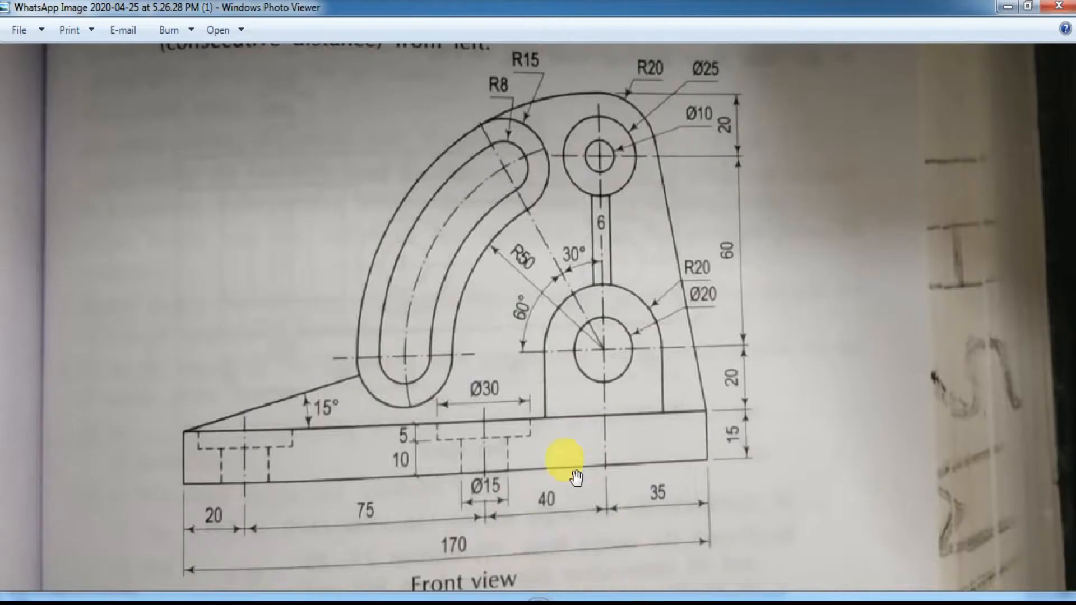
{"action": "mouse_move", "coordinate": [538, 599]}
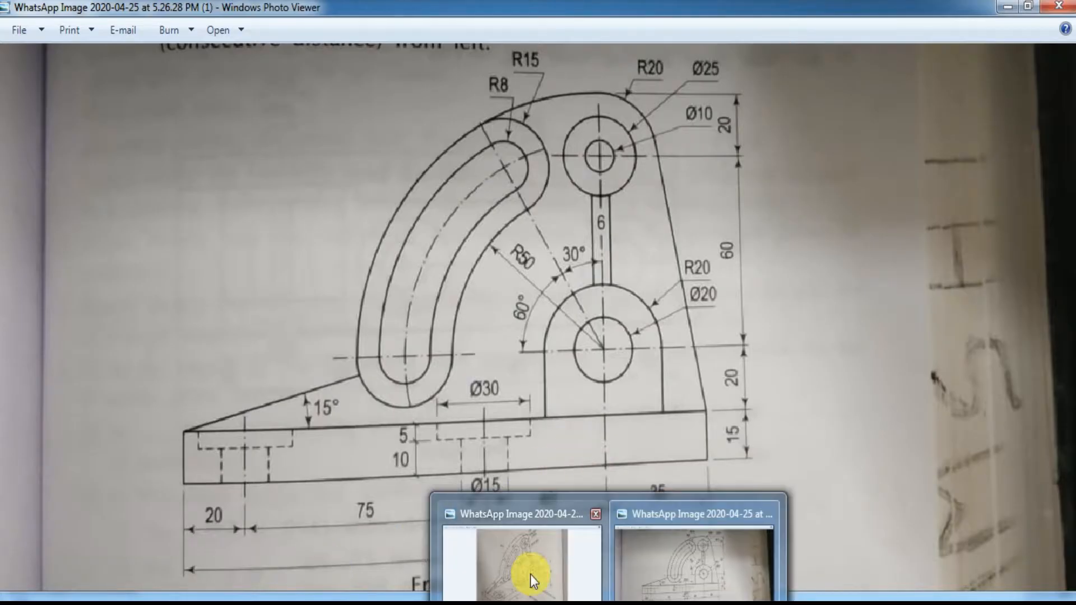
{"action": "left_click", "coordinate": [524, 571]}
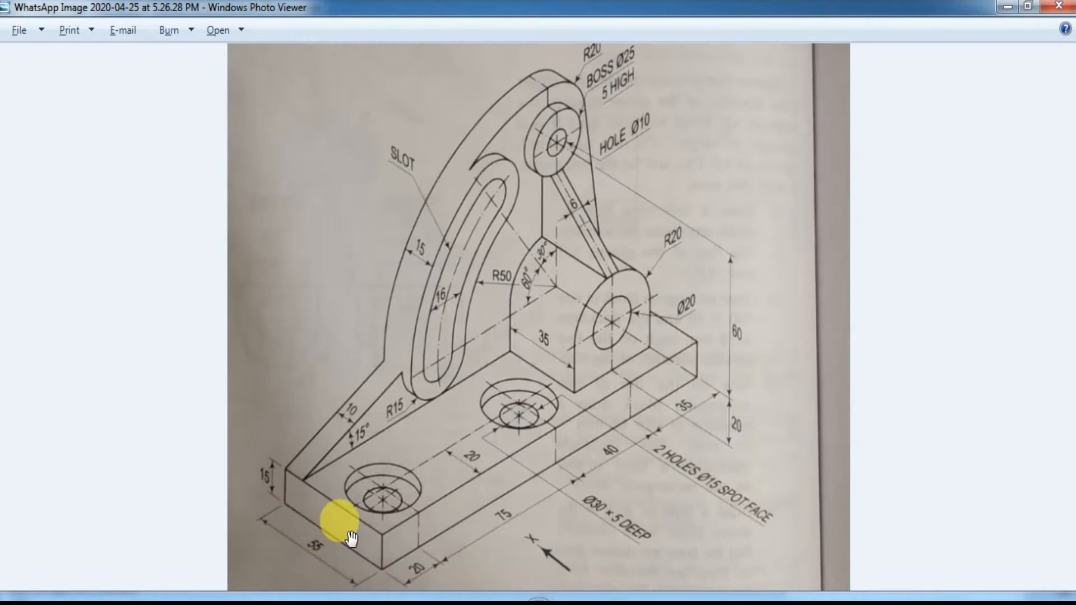
{"action": "key", "text": "Right"}
{"action": "key", "text": "alt+Tab"}
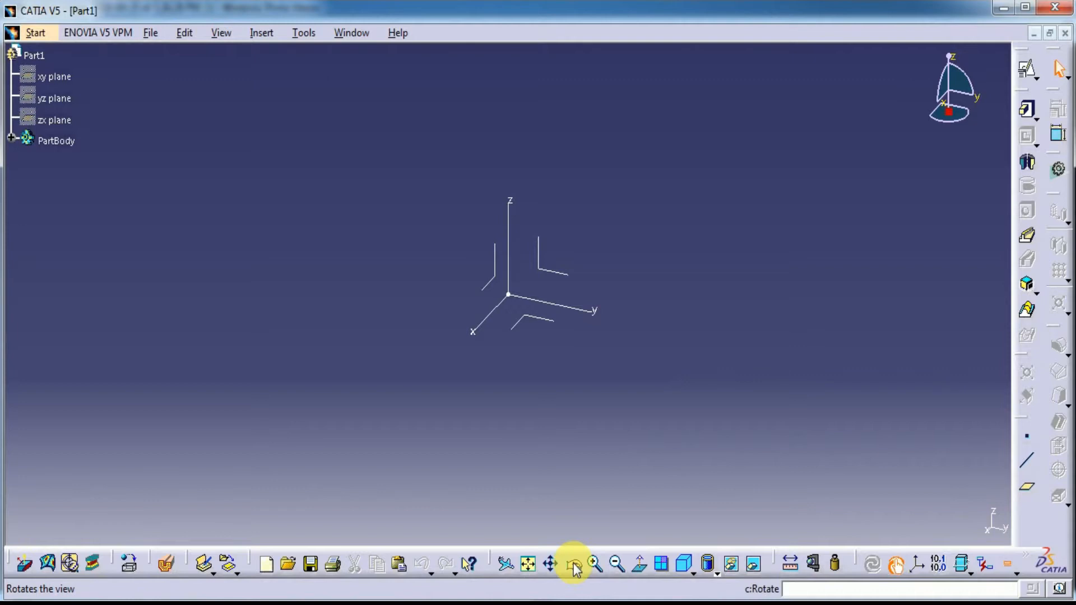
Create a positioned sketch on the xy plane with the H and V directions swapped
{"action": "left_click", "coordinate": [1027, 70]}
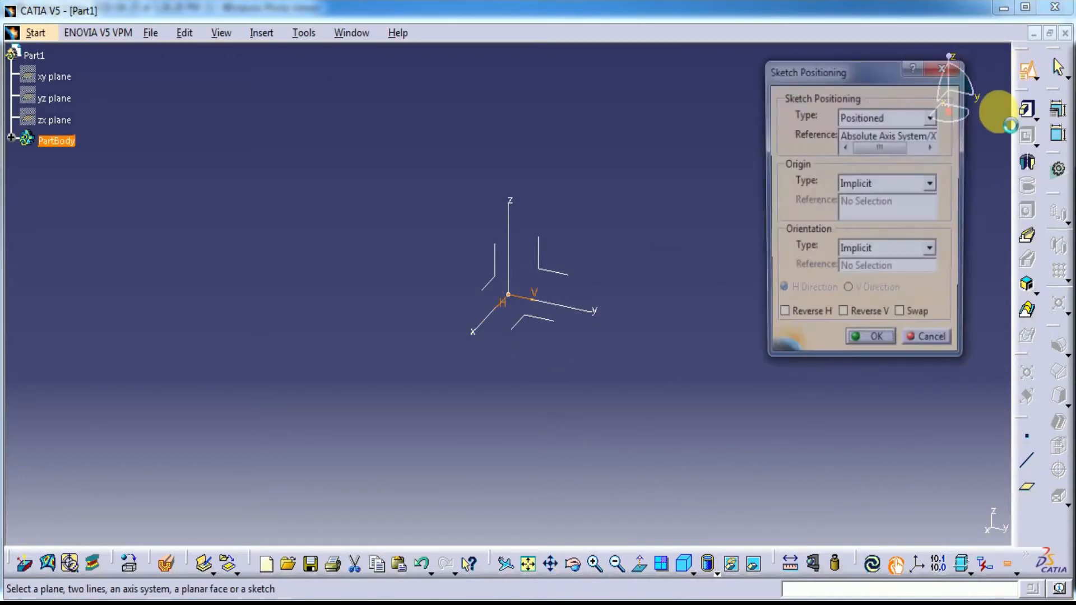
{"action": "left_click", "coordinate": [903, 317]}
{"action": "left_click", "coordinate": [870, 344]}
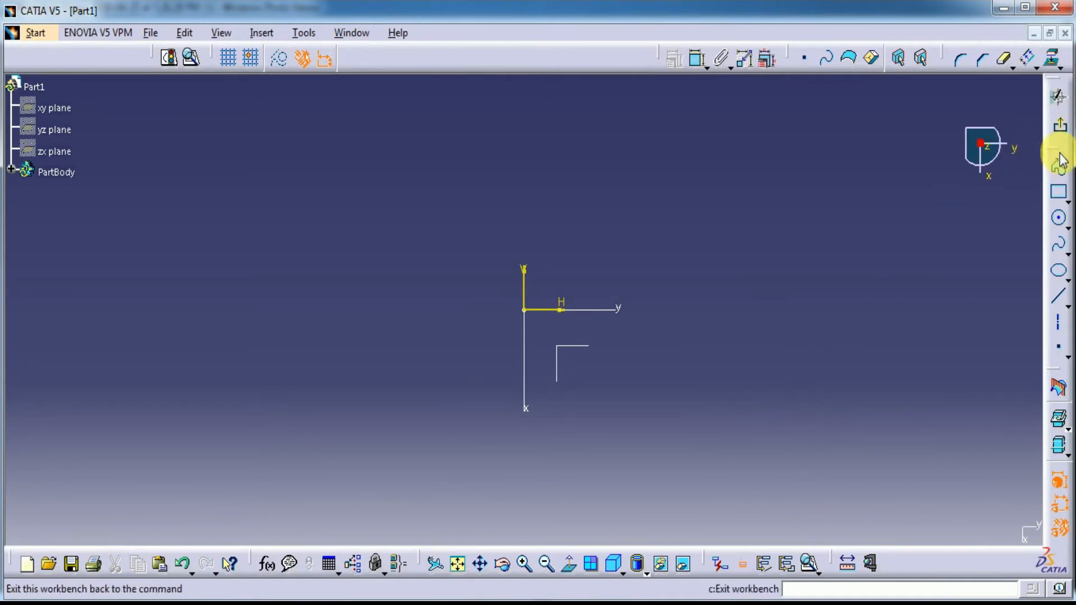
Sketch an upright rectangle about 124 mm wide and 178 mm high around the sketch origin
{"action": "left_click", "coordinate": [1058, 191]}
{"action": "left_click", "coordinate": [424, 120]}
{"action": "left_click", "coordinate": [646, 470]}
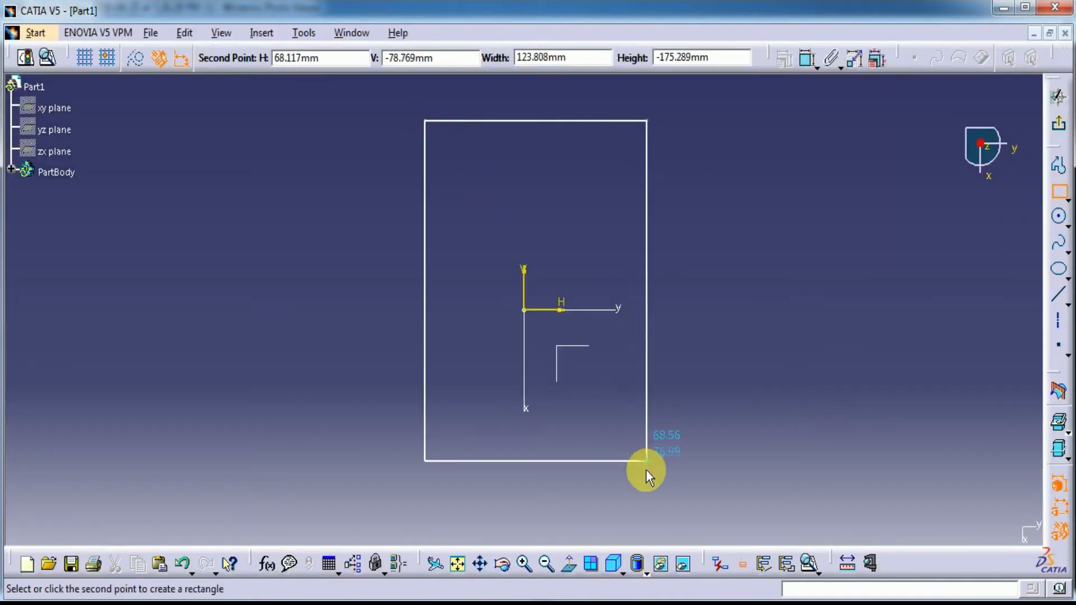
Dimension the rectangle's right vertical edge and set its length to 170 mm
{"action": "left_click", "coordinate": [675, 58]}
{"action": "left_click", "coordinate": [648, 223]}
{"action": "left_click", "coordinate": [705, 228]}
{"action": "double_click", "coordinate": [704, 223]}
{"action": "type", "text": "170"}
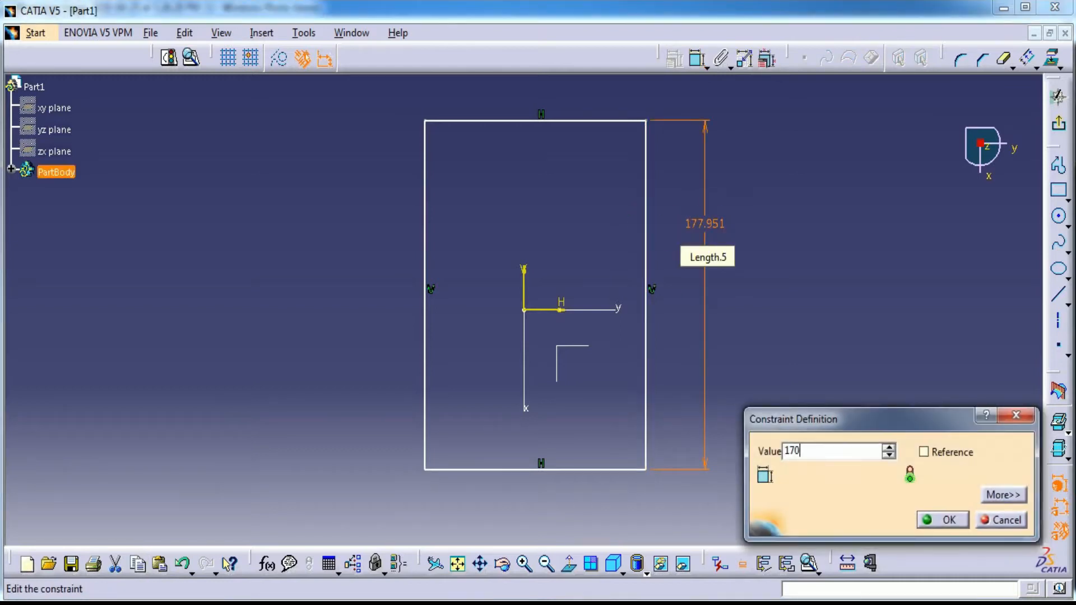
{"action": "key", "text": "Return"}
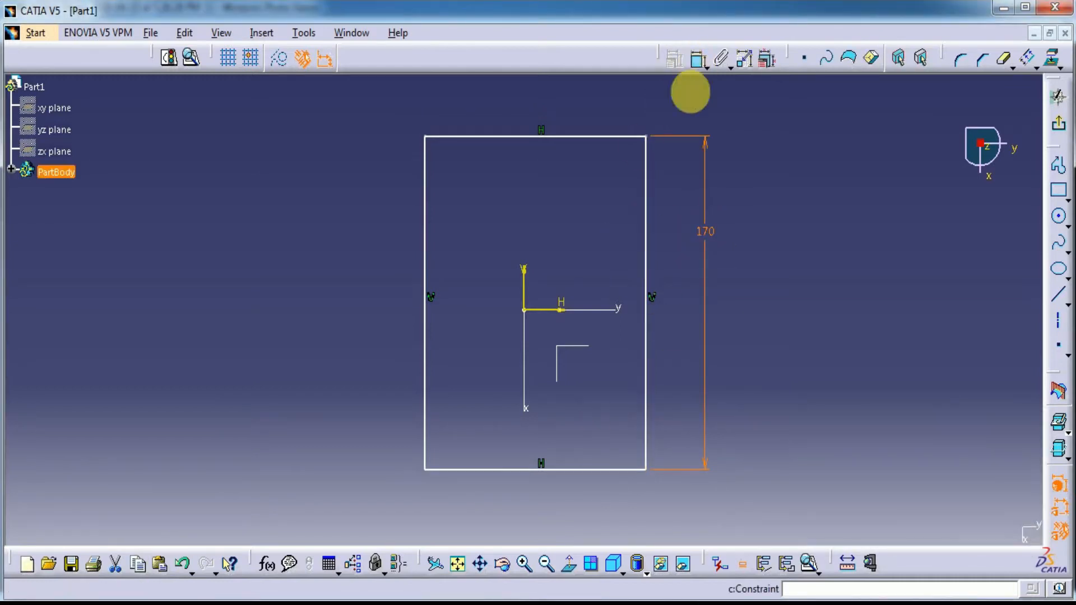
Dimension the rectangle's bottom edge and set its width to 55 mm, checking the reference drawing
{"action": "left_click", "coordinate": [589, 470]}
{"action": "left_click", "coordinate": [588, 499]}
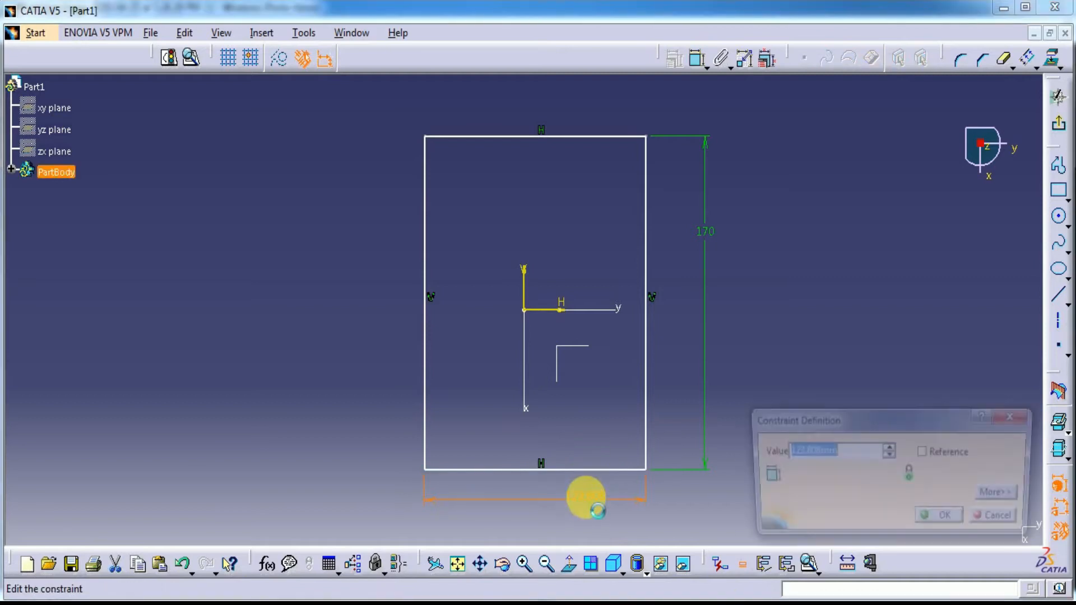
{"action": "double_click", "coordinate": [587, 497]}
{"action": "type", "text": "50"}
{"action": "key", "text": "Return"}
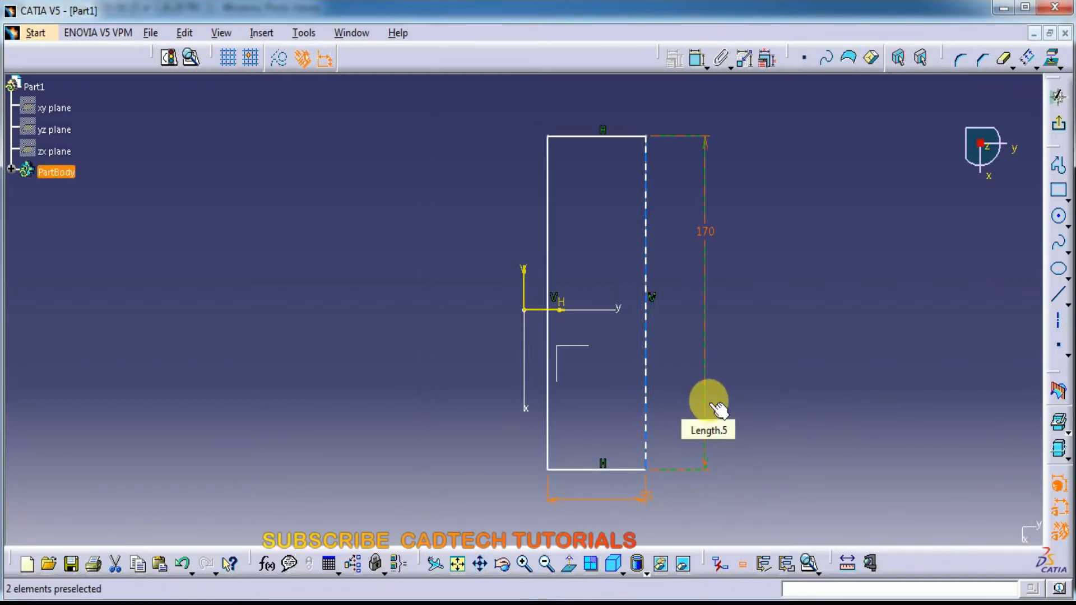
{"action": "key", "text": "alt+Tab"}
{"action": "key", "text": "alt+Tab"}
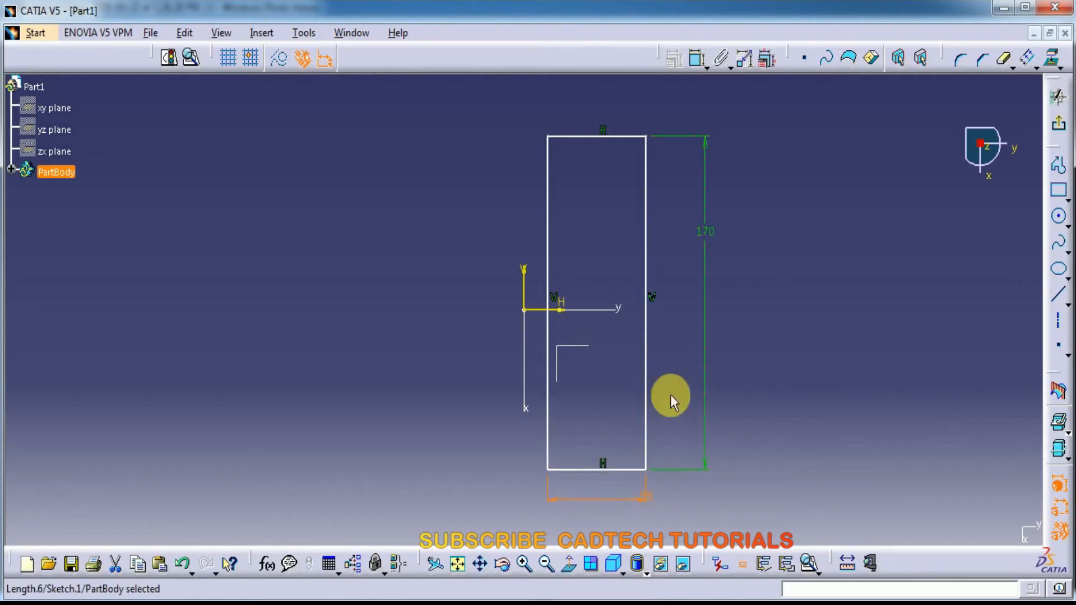
Constrain the rectangle's two vertical edges as symmetric about the sketch's V axis
{"action": "left_click", "coordinate": [697, 58]}
{"action": "left_click", "coordinate": [645, 202]}
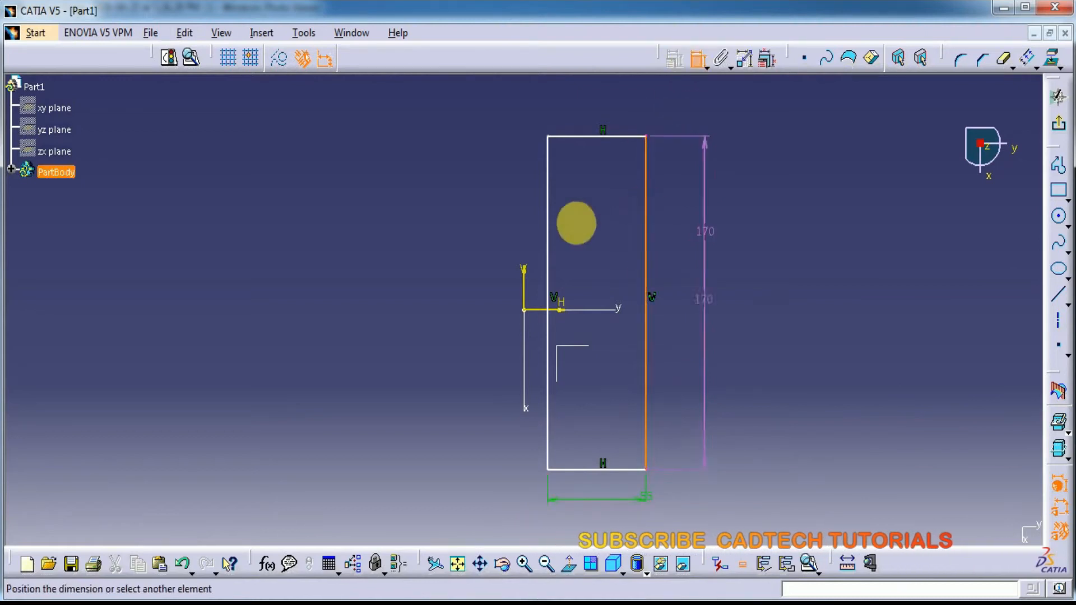
{"action": "left_click", "coordinate": [552, 217]}
{"action": "right_click", "coordinate": [761, 189]}
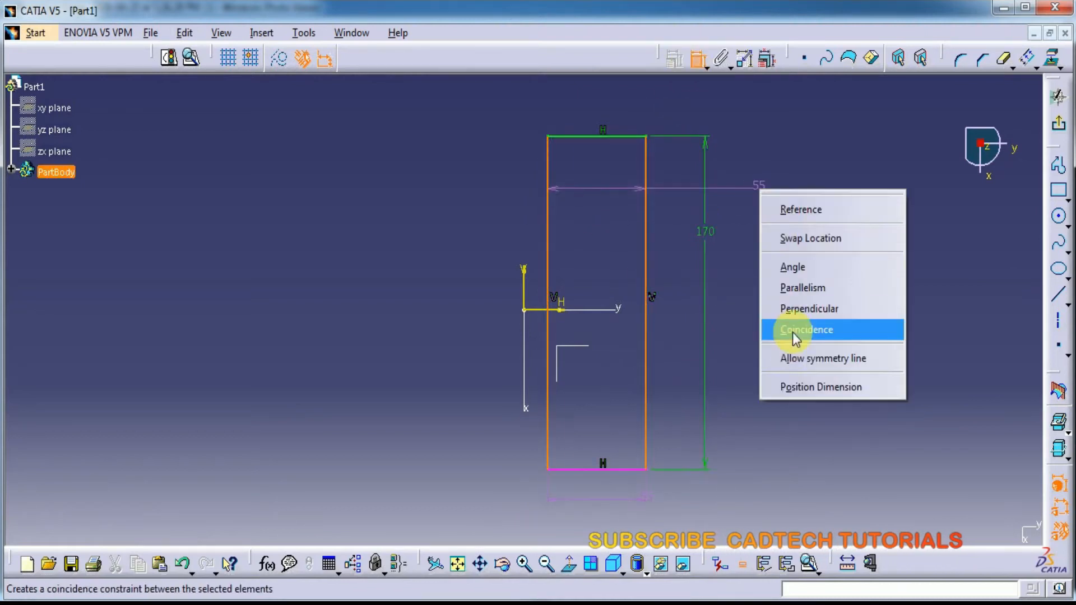
{"action": "left_click", "coordinate": [801, 359]}
{"action": "left_click", "coordinate": [522, 277]}
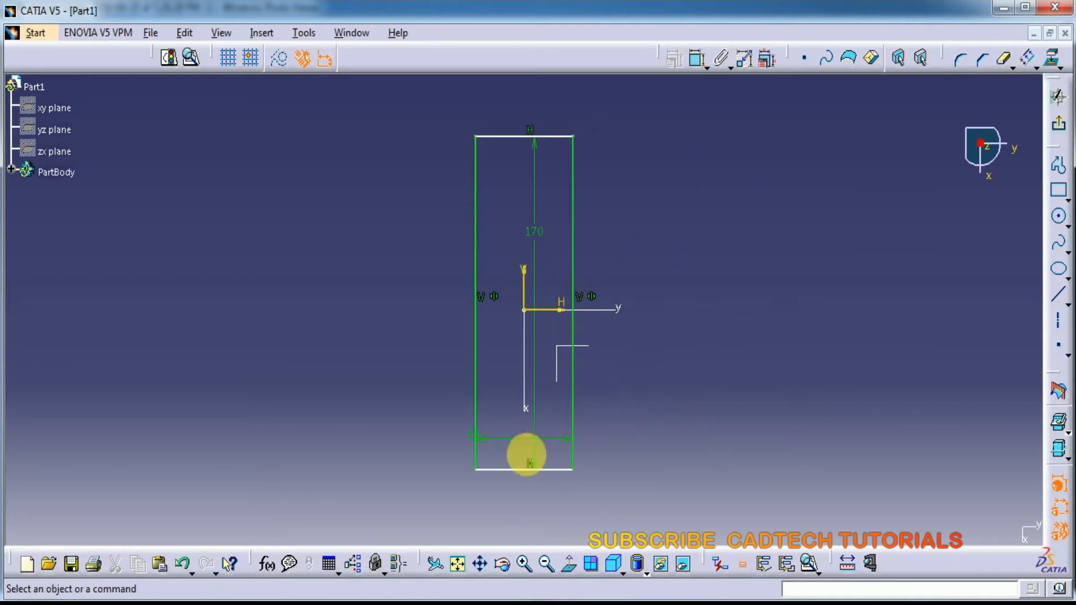
Constrain the rectangle's top and bottom edges as symmetric about the sketch's H axis
{"action": "left_click", "coordinate": [533, 235]}
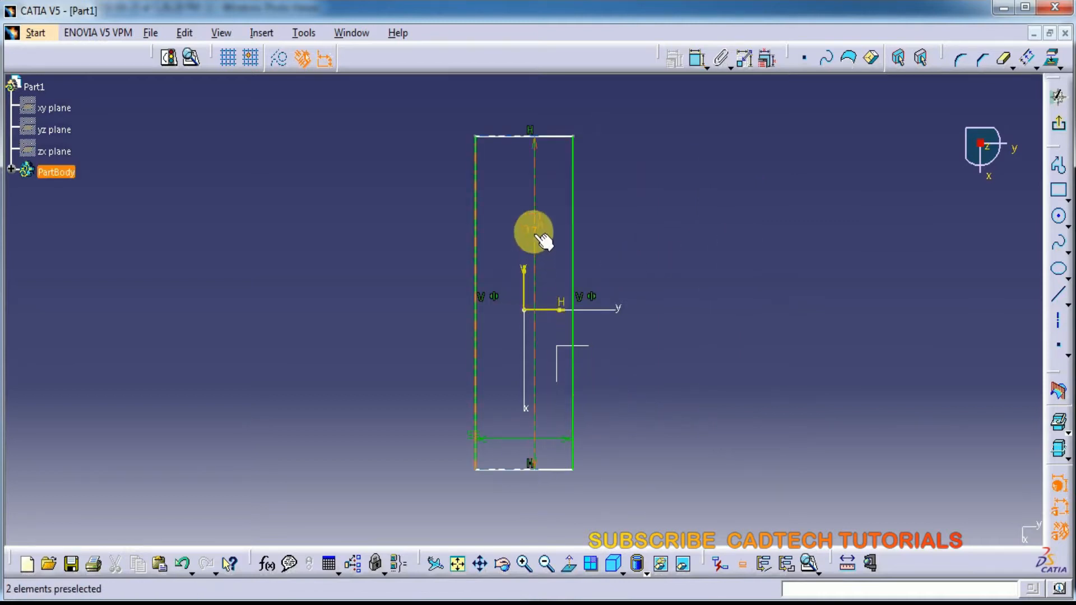
{"action": "left_click", "coordinate": [665, 251]}
{"action": "left_click_drag", "start_coordinate": [572, 242], "coordinate": [591, 270]}
{"action": "left_click", "coordinate": [672, 89]}
{"action": "left_click", "coordinate": [697, 59]}
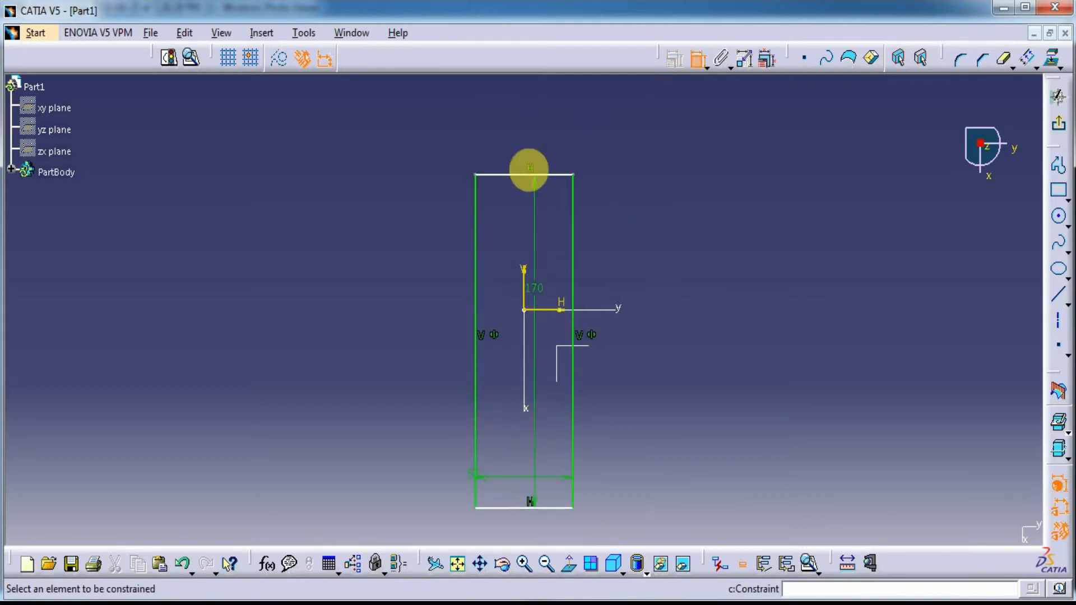
{"action": "left_click", "coordinate": [543, 174]}
{"action": "left_click", "coordinate": [559, 509]}
{"action": "right_click", "coordinate": [695, 415]}
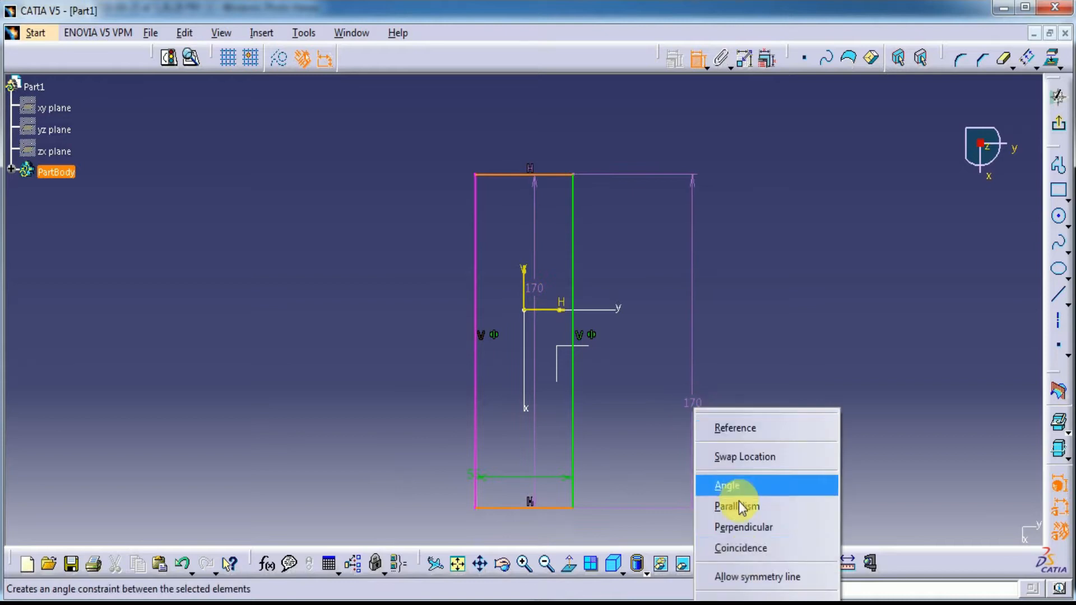
{"action": "left_click", "coordinate": [743, 576]}
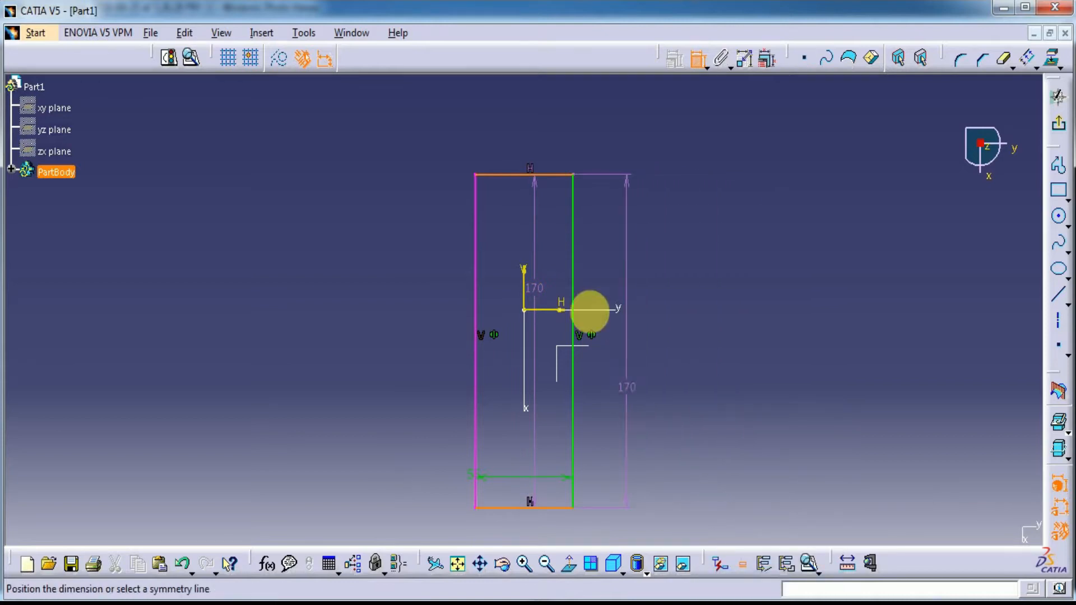
{"action": "left_click", "coordinate": [557, 309]}
Exit the sketch and extrude the rectangle as a pad with a length of 15 mm
{"action": "left_click", "coordinate": [1059, 122]}
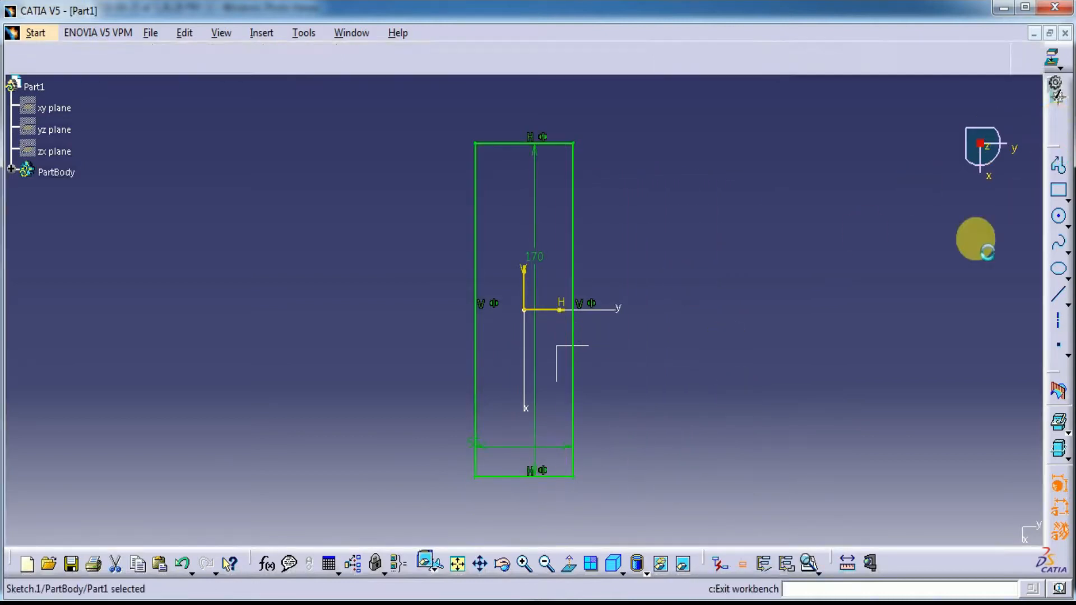
{"action": "left_click", "coordinate": [1026, 118]}
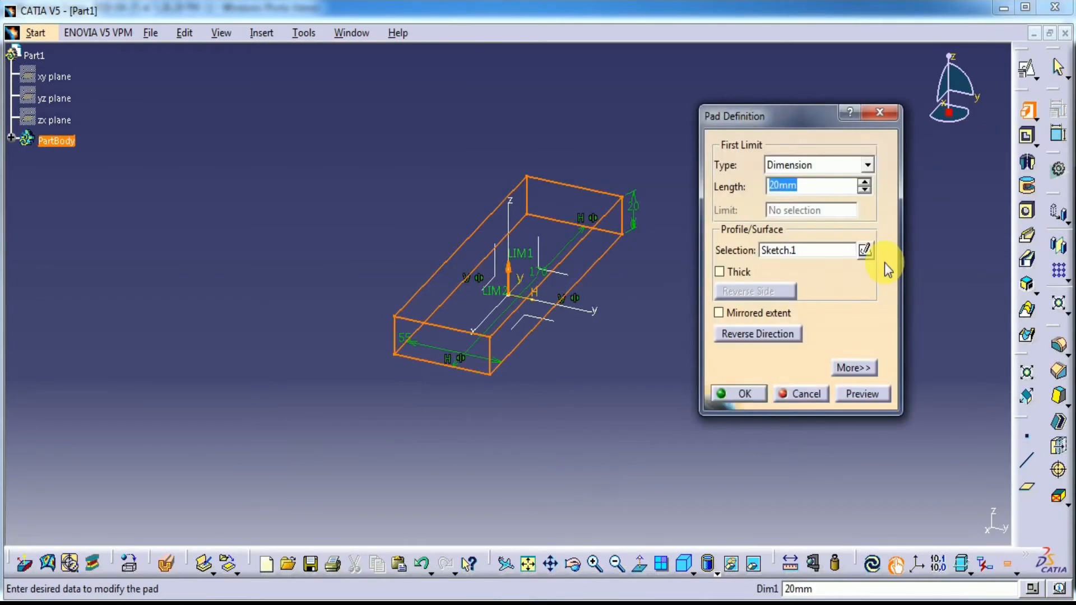
{"action": "left_click", "coordinate": [856, 392]}
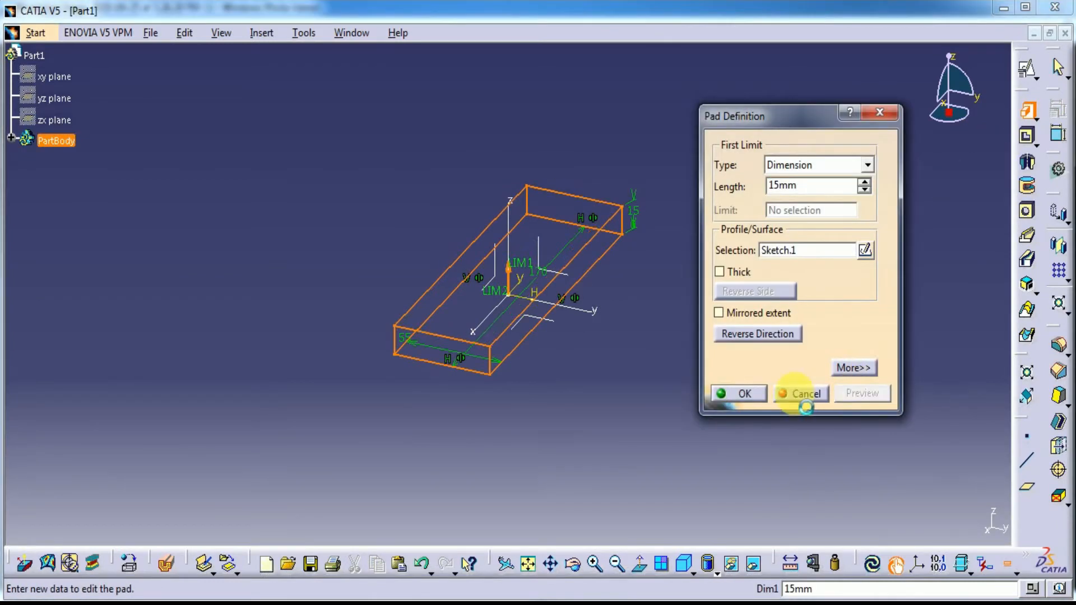
{"action": "left_click", "coordinate": [740, 393]}
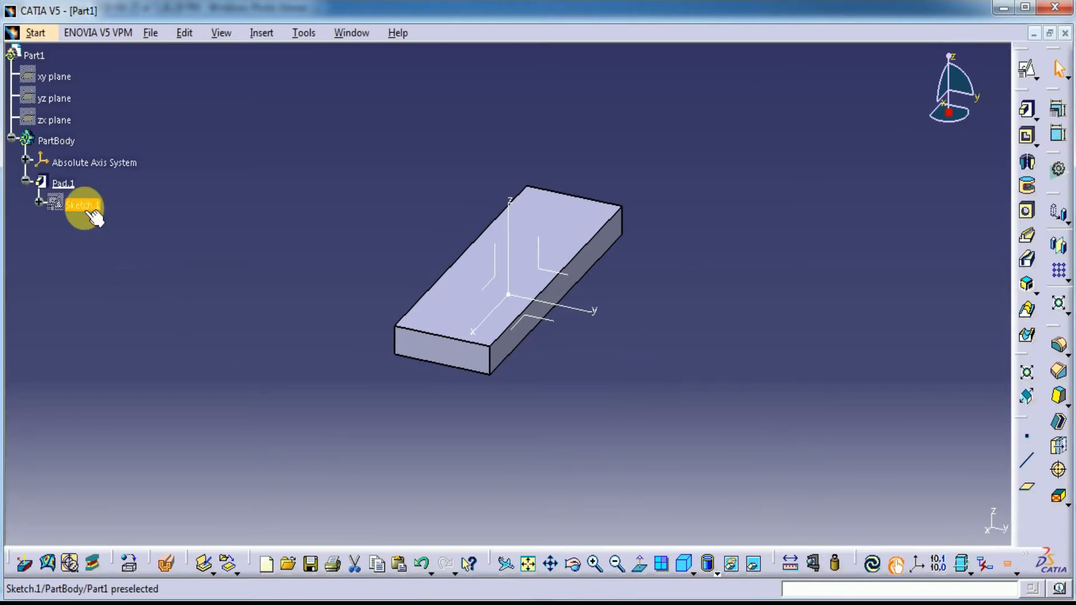
Reopen the base pad's sketch and delete the symmetry constraint between the two vertical edges
{"action": "double_click", "coordinate": [89, 211]}
{"action": "left_click", "coordinate": [496, 304]}
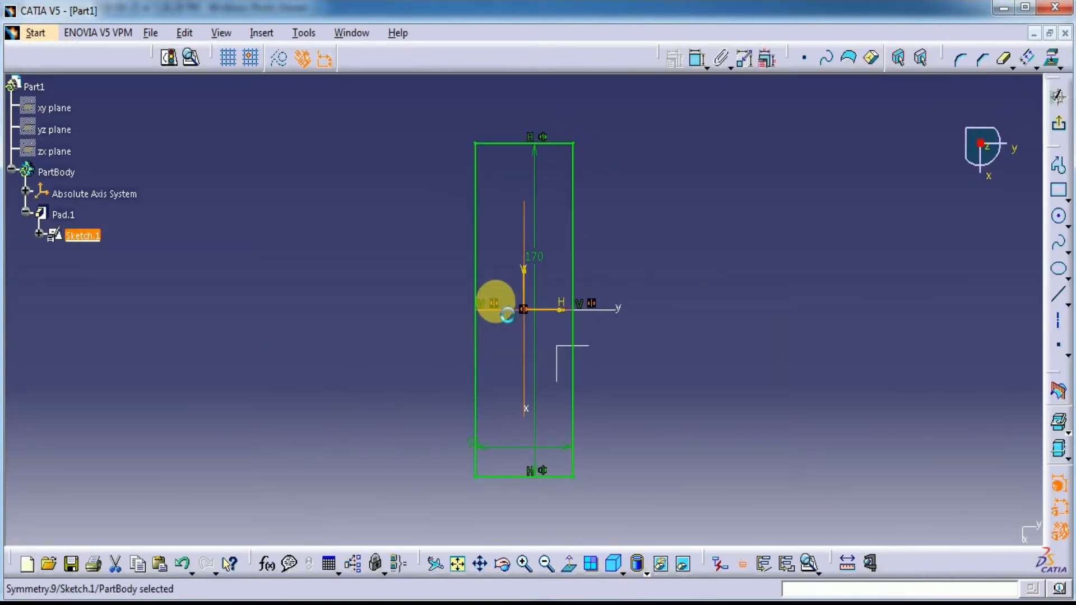
{"action": "key", "text": "Delete"}
Make the rectangle's left vertical edge coincident with the V axis, then exit the sketch and update the part
{"action": "left_click", "coordinate": [698, 58]}
{"action": "left_click", "coordinate": [477, 239]}
{"action": "left_click", "coordinate": [523, 276]}
{"action": "right_click", "coordinate": [685, 244]}
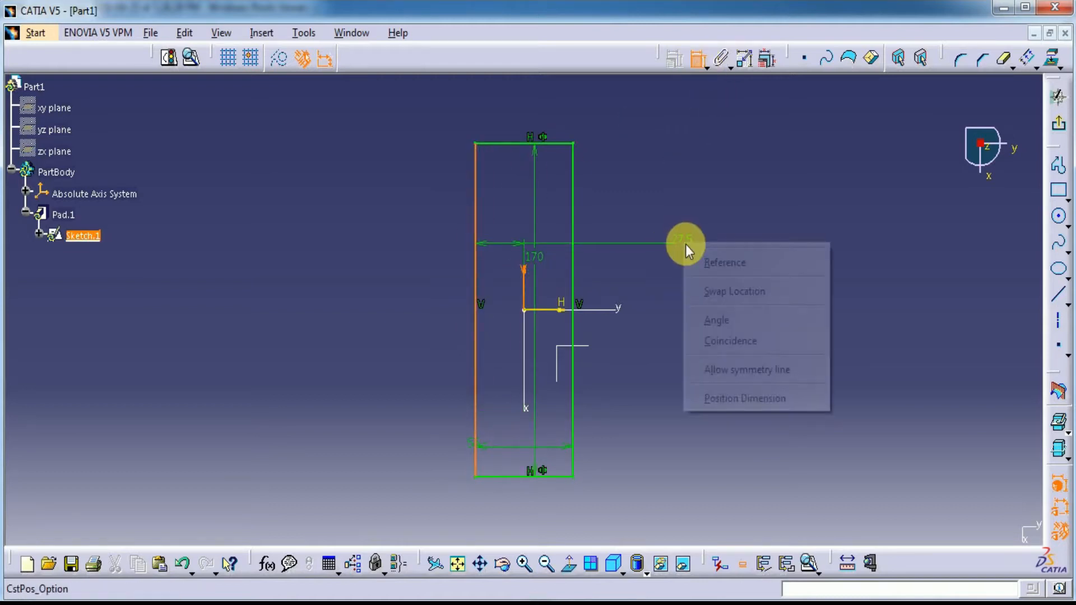
{"action": "left_click", "coordinate": [724, 342]}
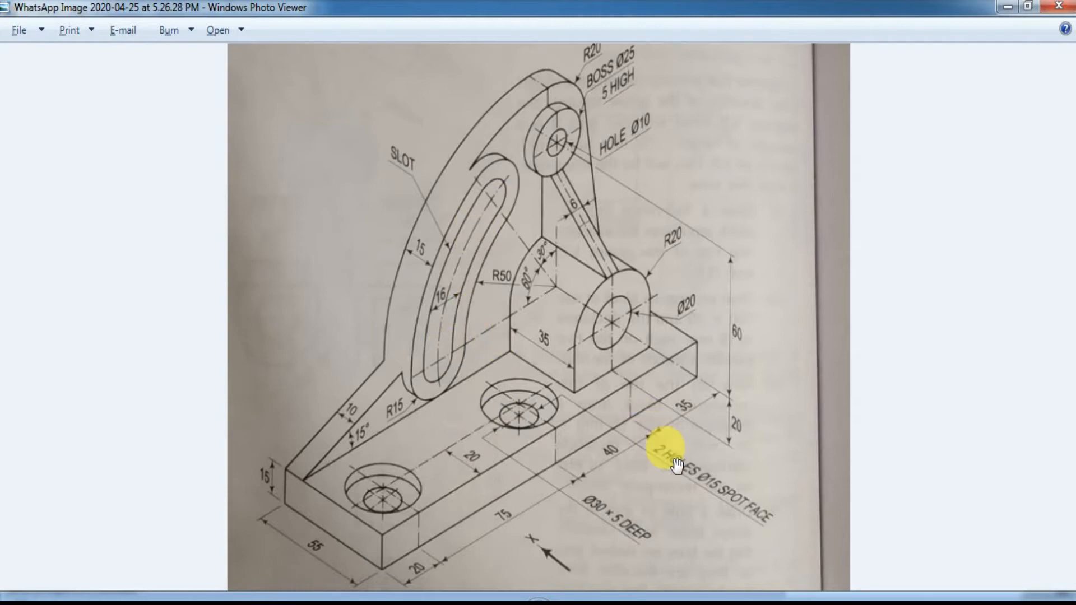
{"action": "key", "text": "alt+Tab"}
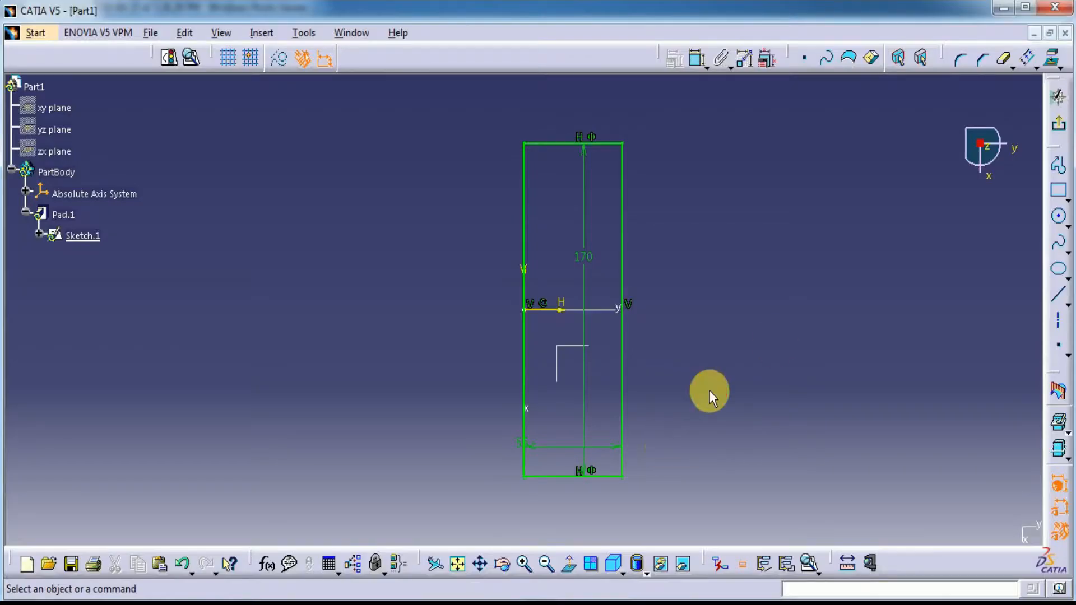
{"action": "left_click", "coordinate": [1058, 123]}
{"action": "left_click", "coordinate": [872, 563]}
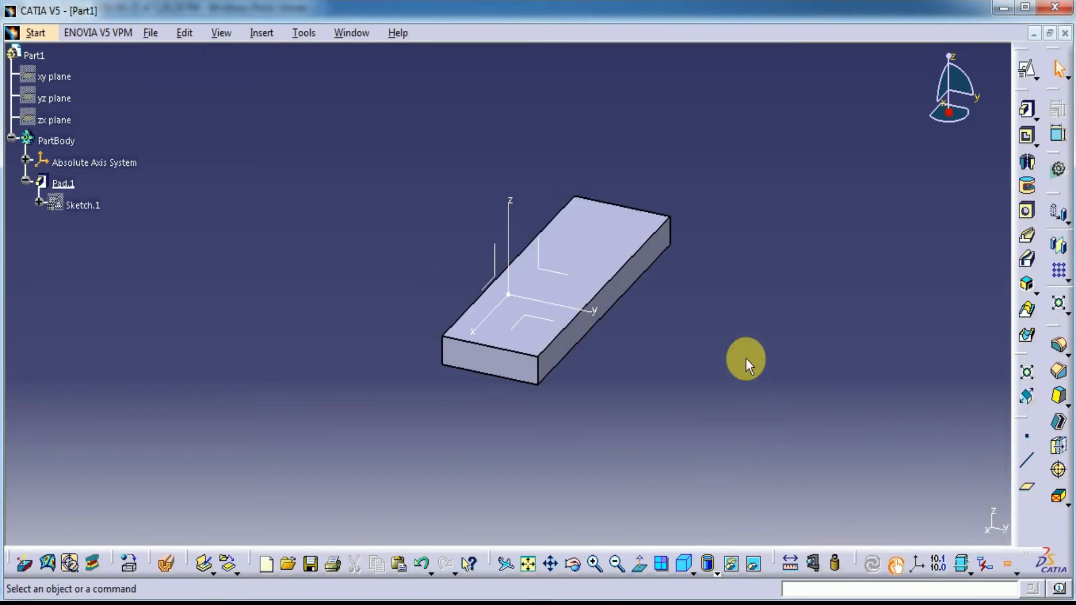
Create a positioned sketch on the zx plane for the upright profile
{"action": "key", "text": "alt+Tab"}
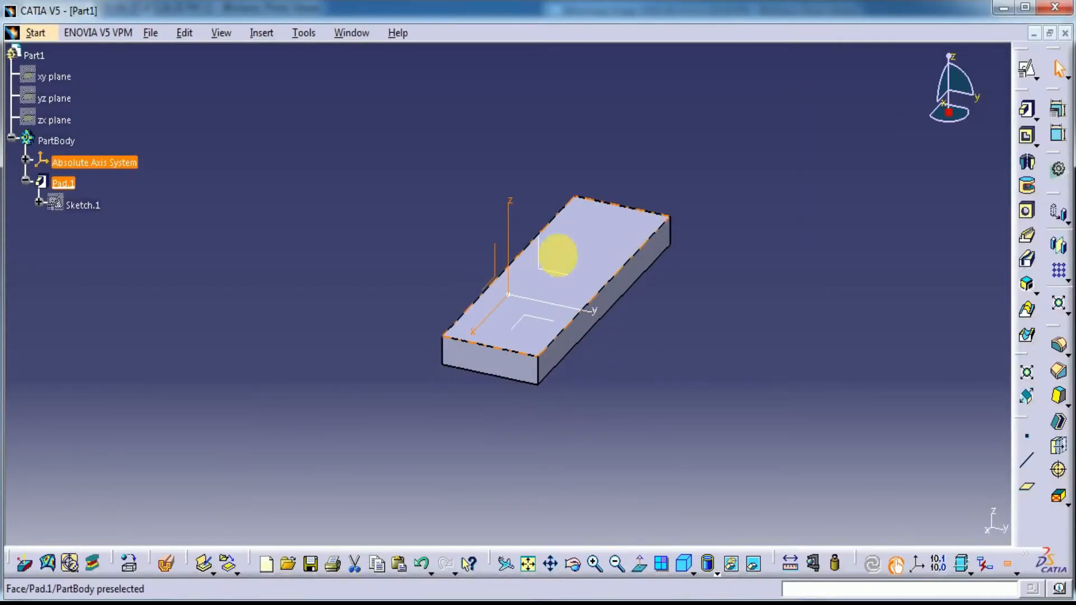
{"action": "left_click", "coordinate": [1028, 69]}
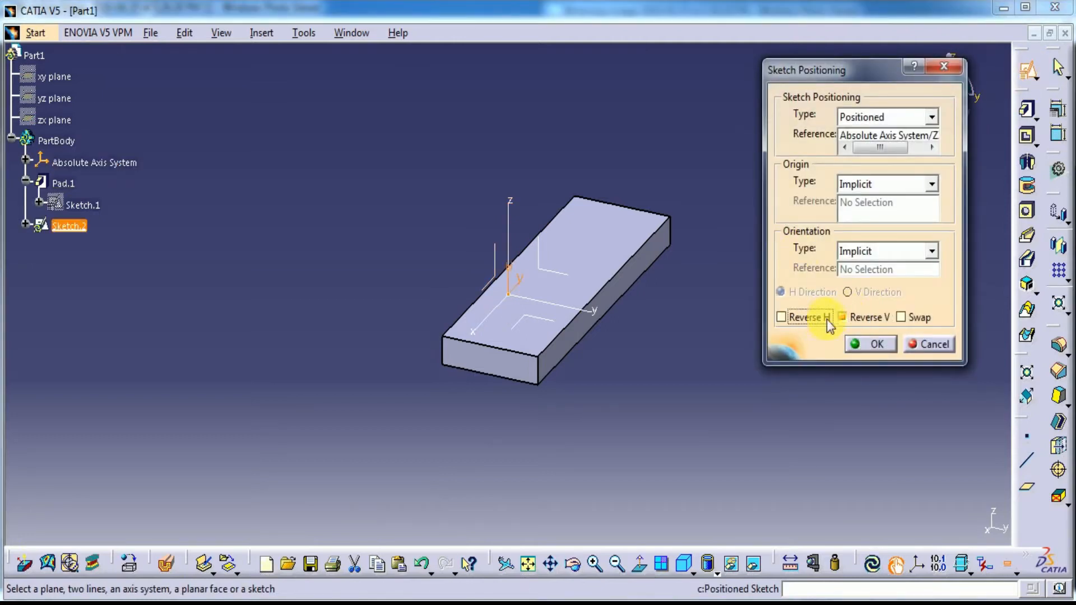
{"action": "left_click", "coordinate": [871, 343]}
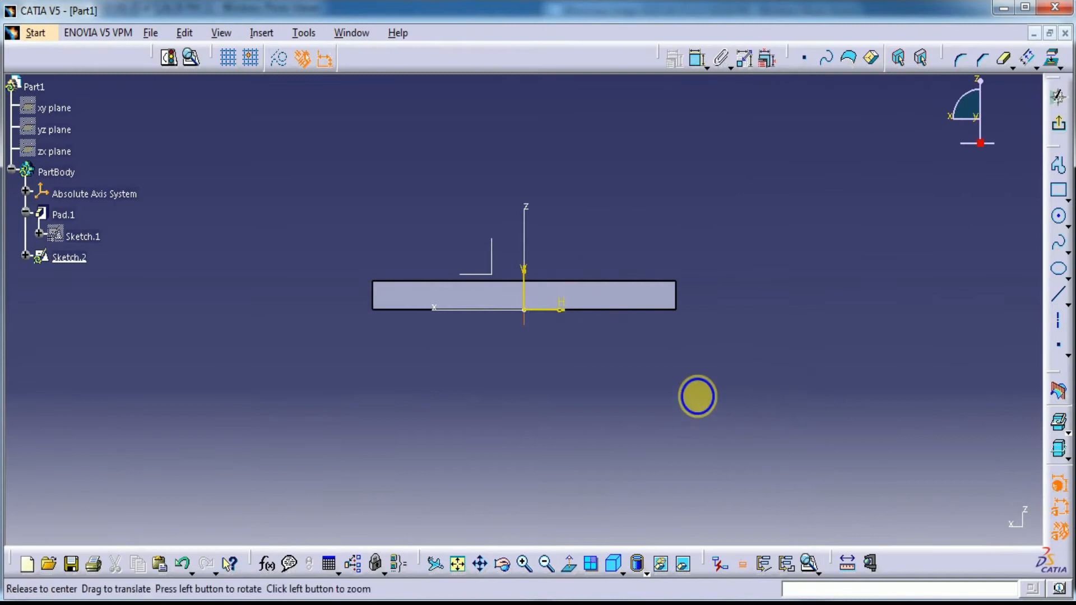
Sketch a circle above the base plate near its right end
{"action": "middle_click_drag", "start_coordinate": [692, 388], "coordinate": [704, 423]}
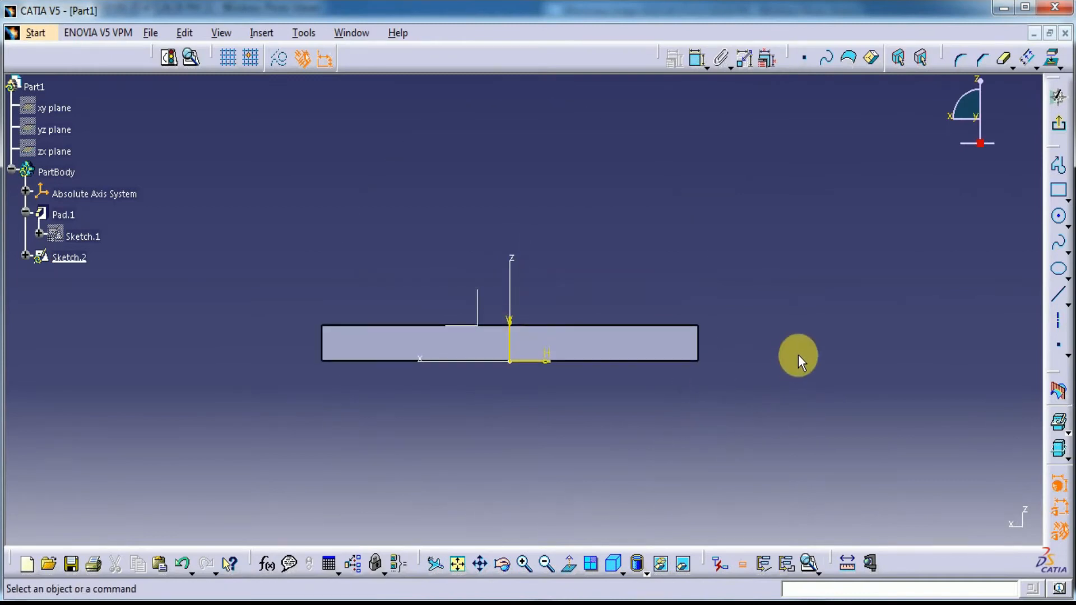
{"action": "left_click", "coordinate": [1058, 217]}
{"action": "left_click", "coordinate": [654, 261]}
{"action": "left_click", "coordinate": [654, 230]}
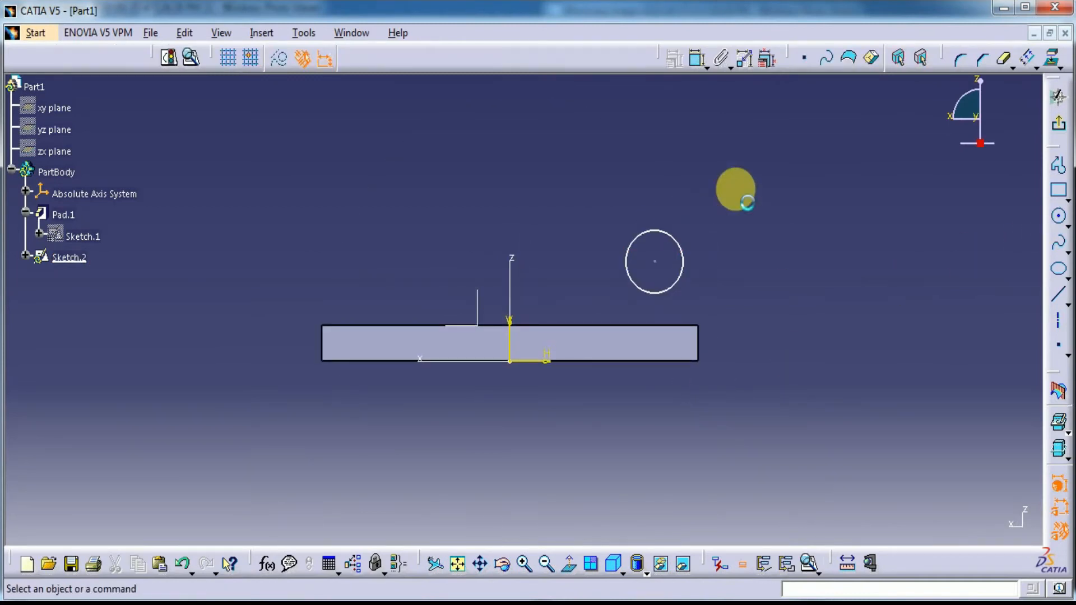
Dimension the circle's centre from the base plate's left edge and set the distance to 135 mm
{"action": "left_click", "coordinate": [697, 58]}
{"action": "left_click", "coordinate": [656, 263]}
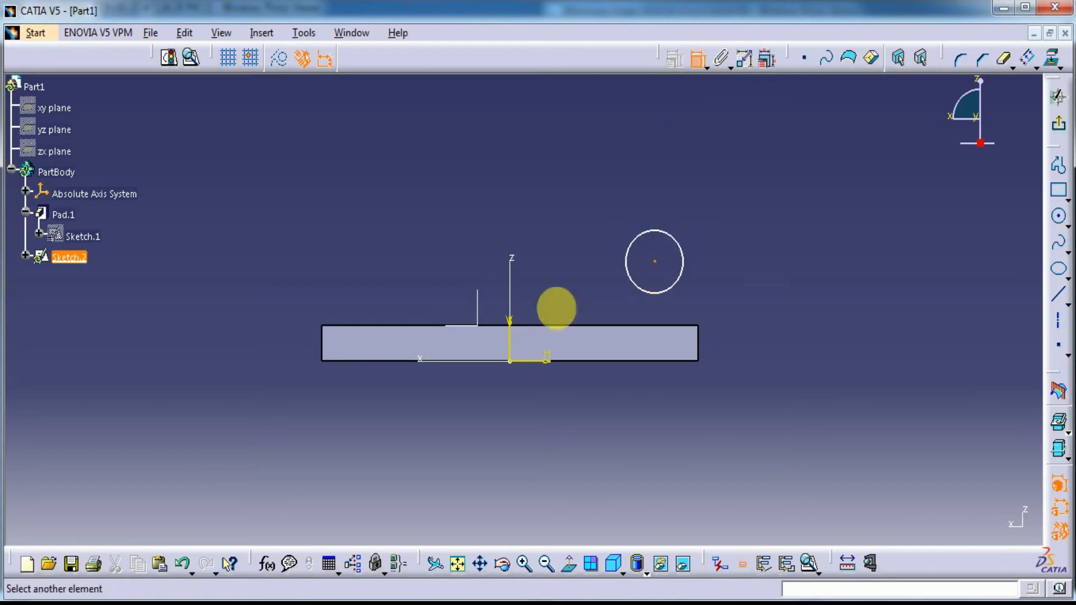
{"action": "left_click", "coordinate": [333, 356]}
{"action": "left_click", "coordinate": [445, 161]}
{"action": "double_click", "coordinate": [444, 159]}
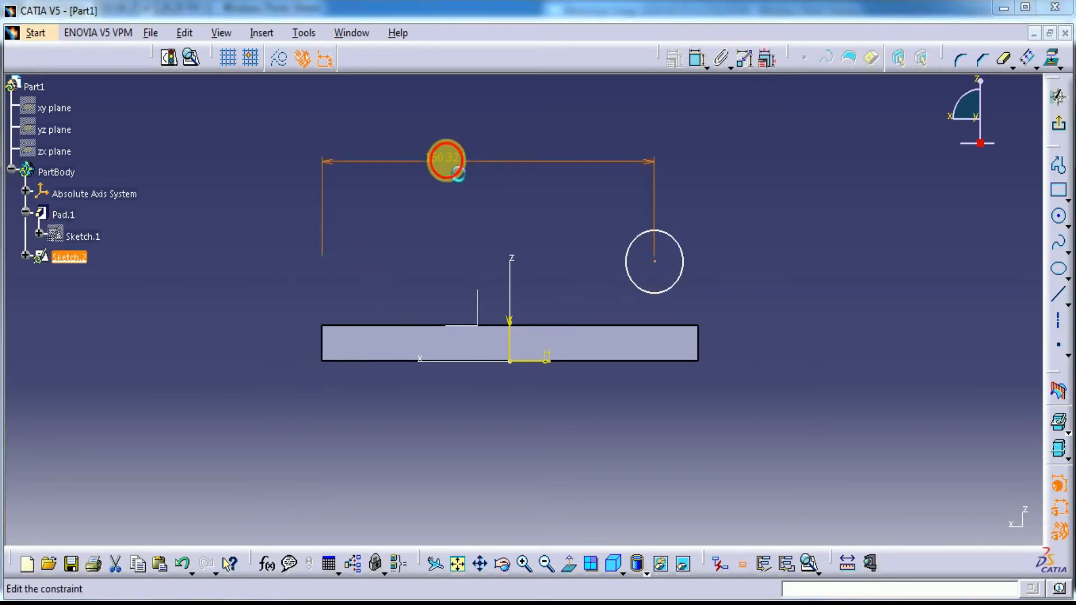
{"action": "type", "text": "135"}
{"action": "key", "text": "Return"}
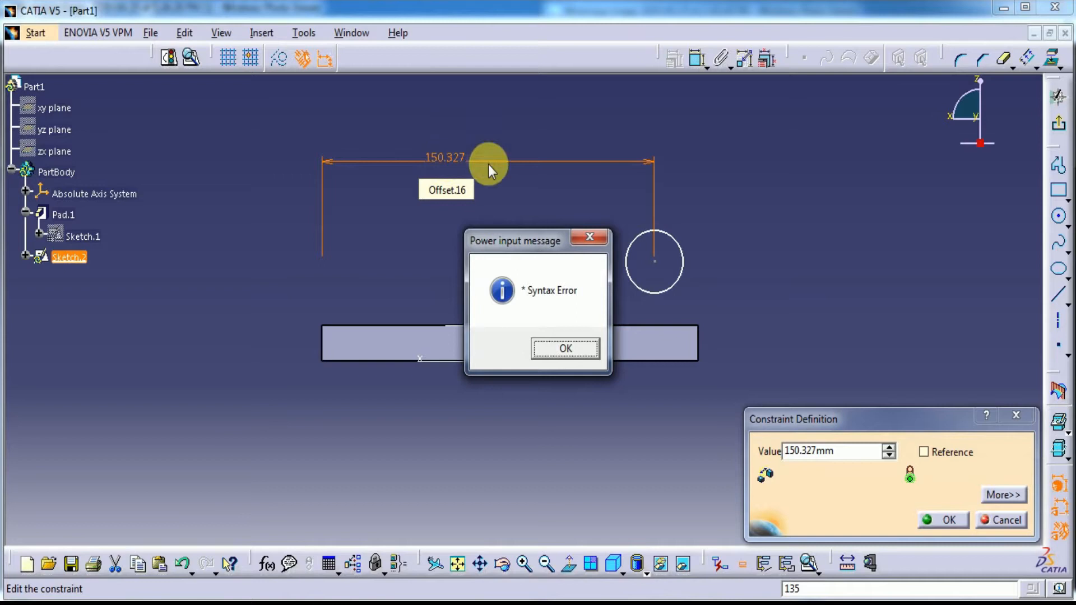
{"action": "key", "text": "Return"}
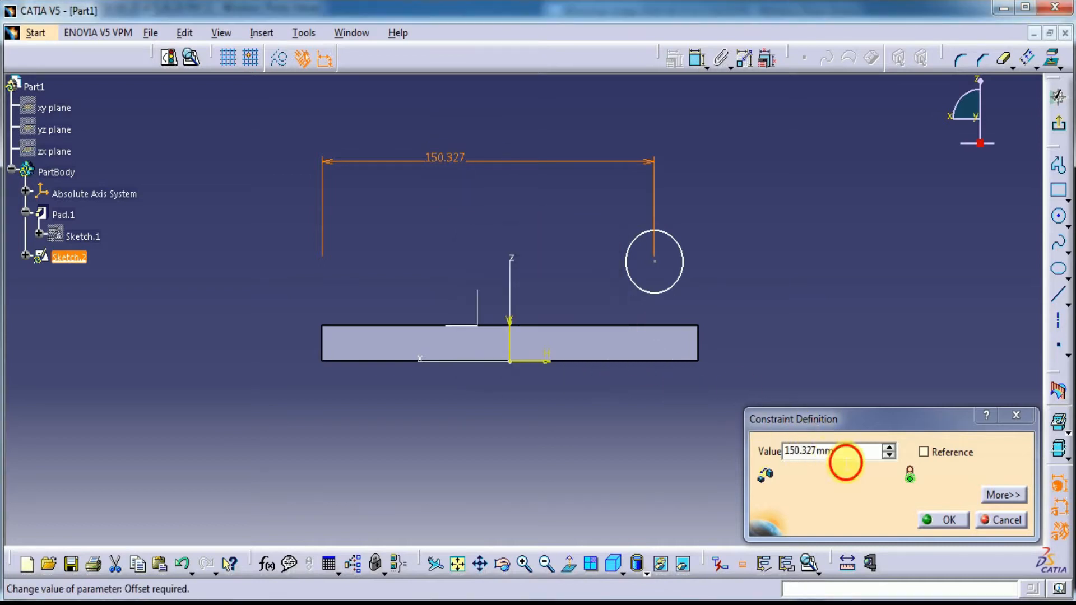
{"action": "left_click_drag", "start_coordinate": [841, 451], "coordinate": [721, 461]}
{"action": "type", "text": "135"}
{"action": "key", "text": "Return"}
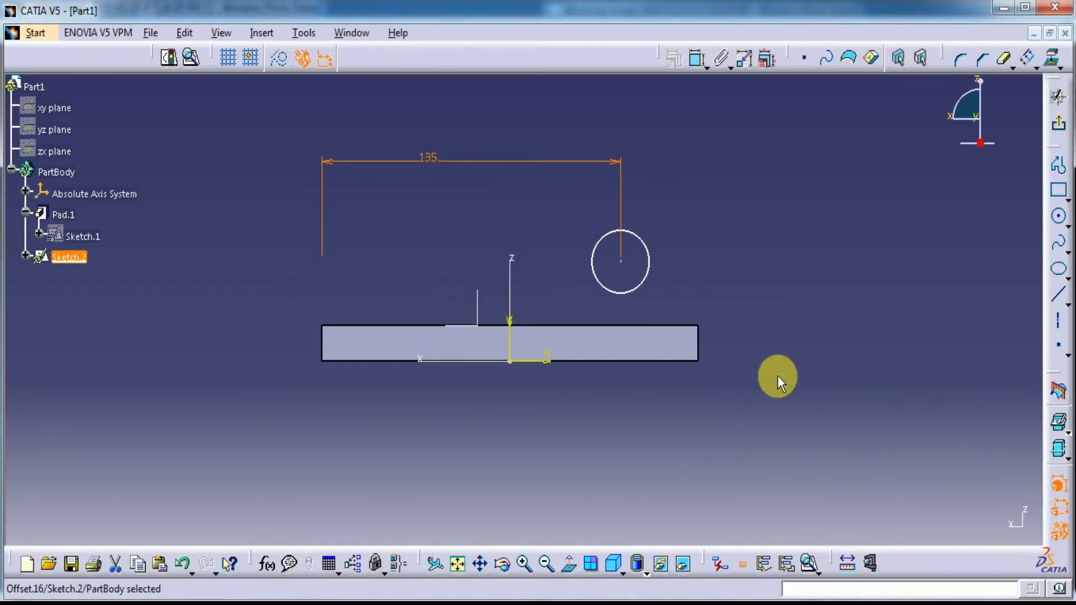
Check the reference drawing and constrain the circle's centre 20 mm above the base plate's top edge
{"action": "key", "text": "alt+Tab"}
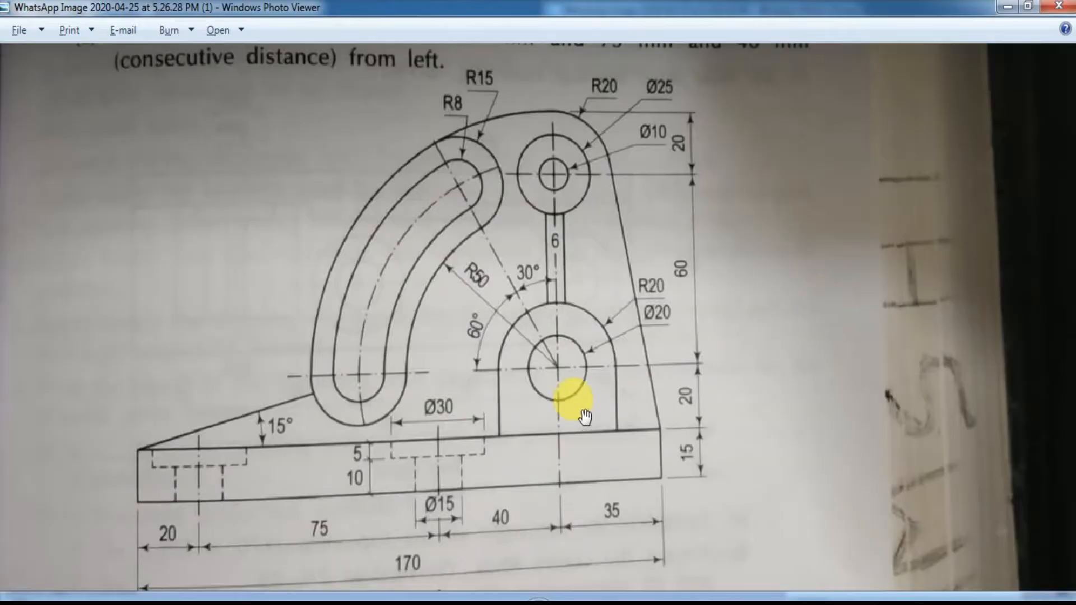
{"action": "key", "text": "alt+Tab"}
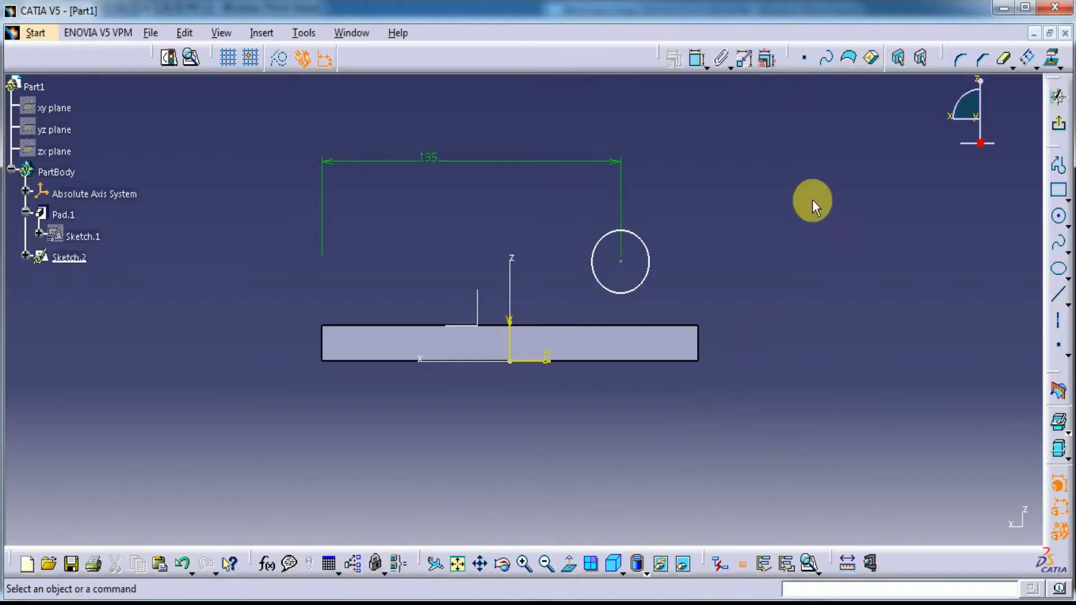
{"action": "left_click", "coordinate": [700, 60]}
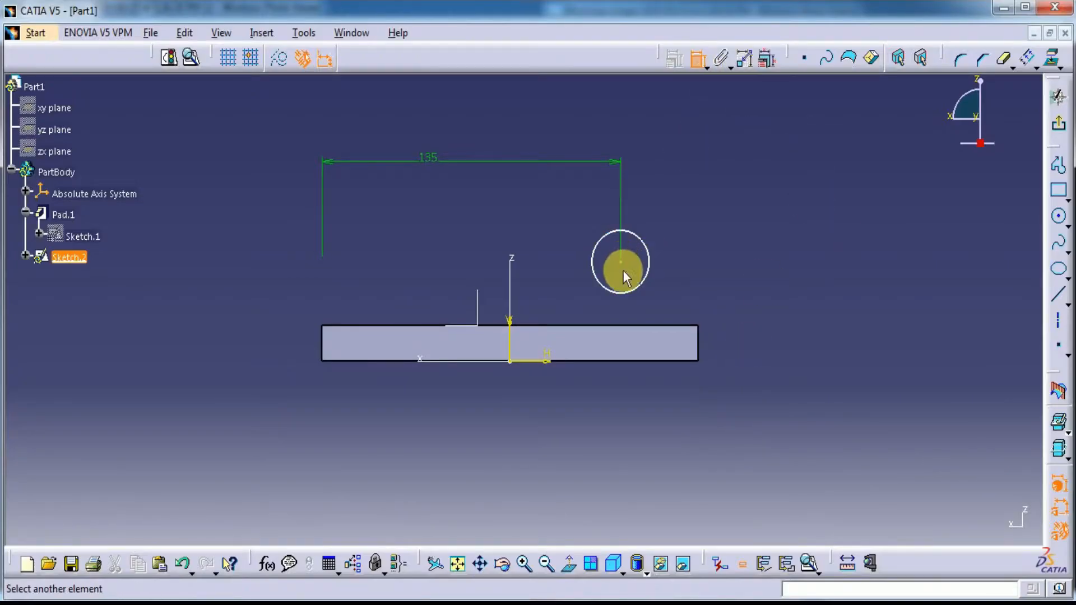
{"action": "key", "text": "alt+Tab"}
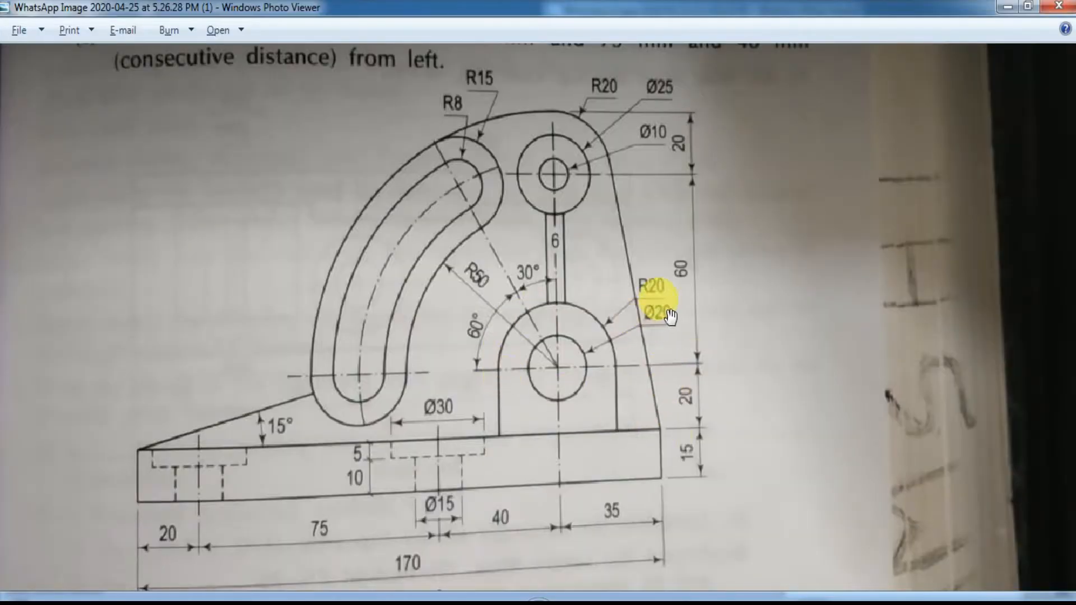
{"action": "key", "text": "alt+Tab"}
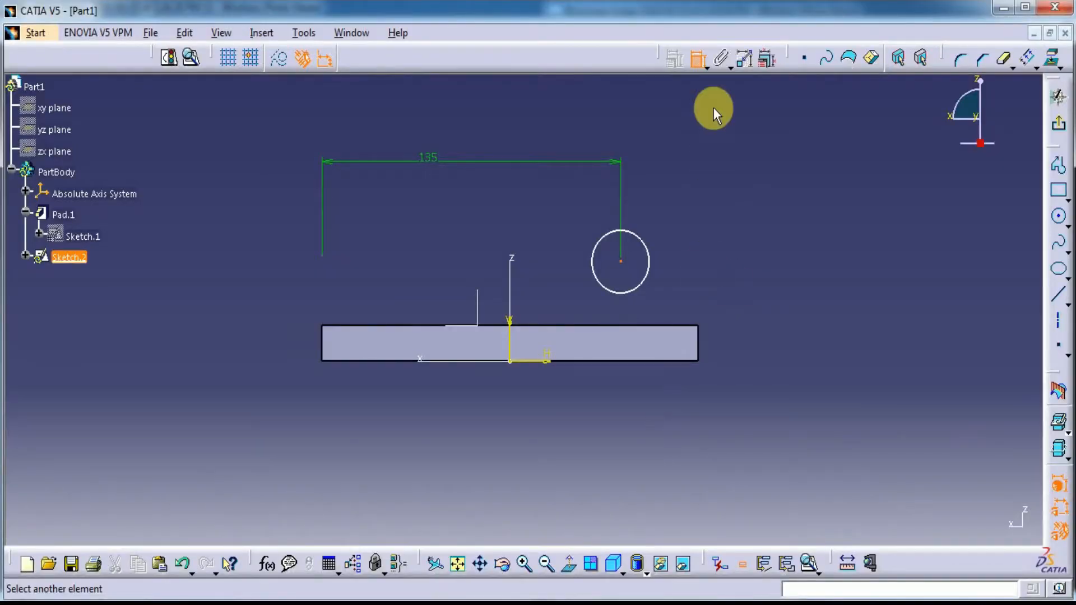
{"action": "left_click", "coordinate": [668, 326]}
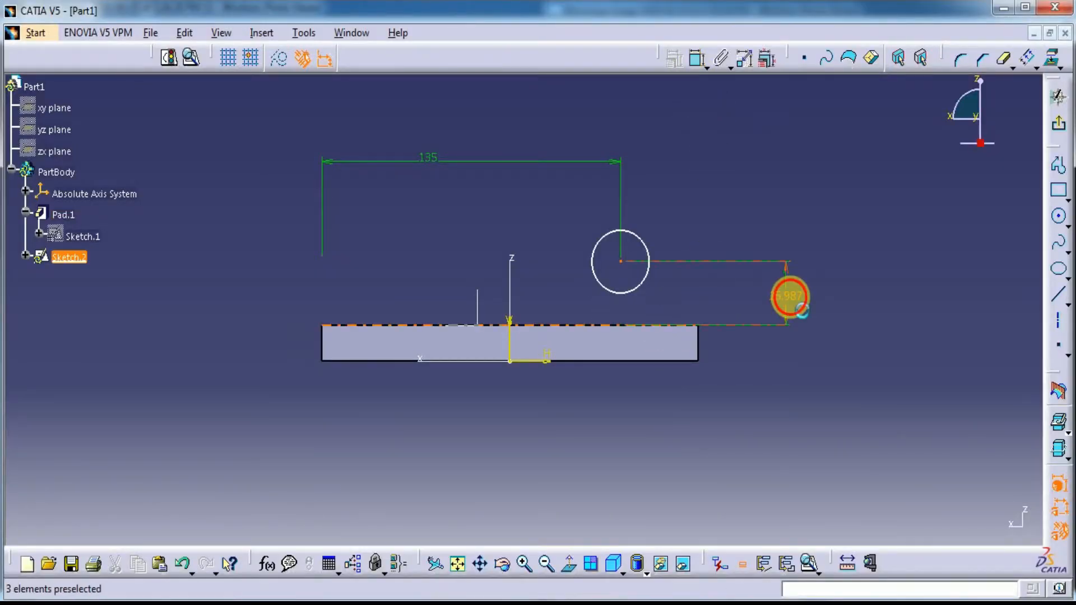
{"action": "double_click", "coordinate": [801, 310]}
{"action": "type", "text": "2"}
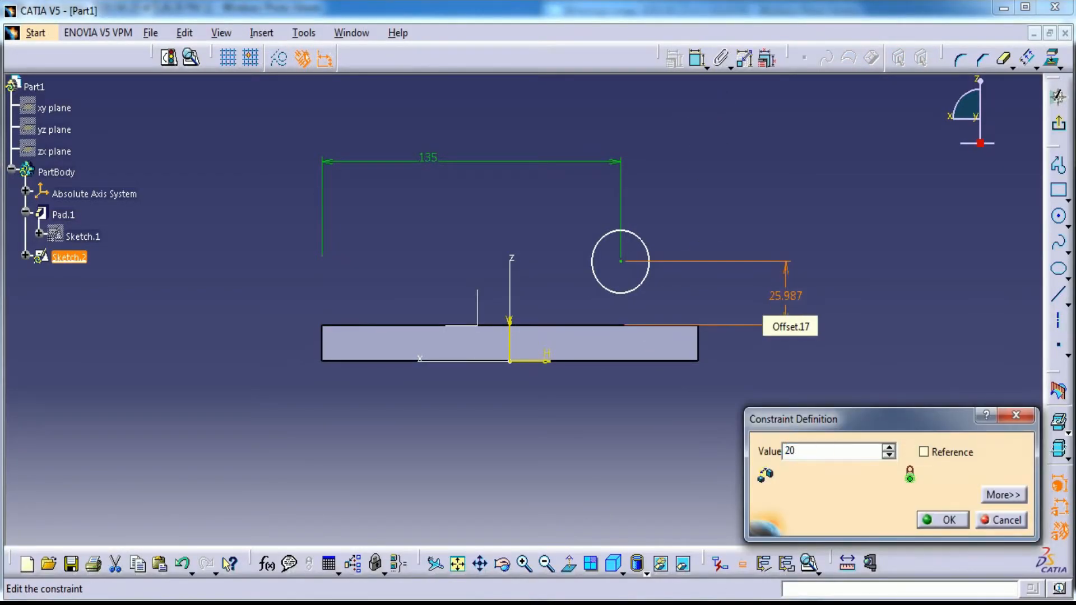
{"action": "type", "text": "0"}
{"action": "key", "text": "Return"}
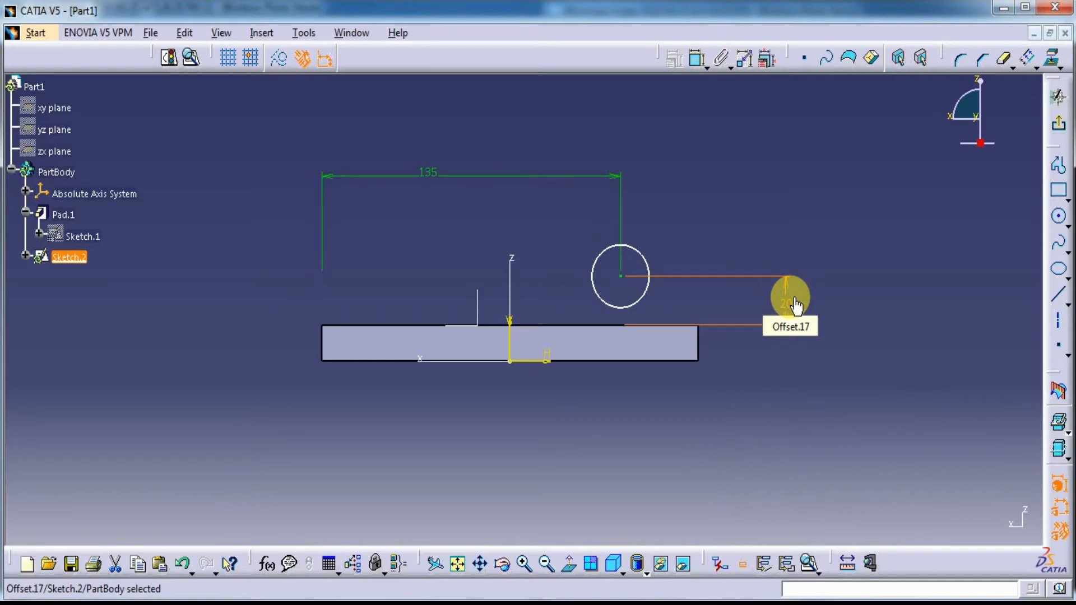
Add a diameter dimension to the circle and set it to 40 mm
{"action": "left_click", "coordinate": [697, 61]}
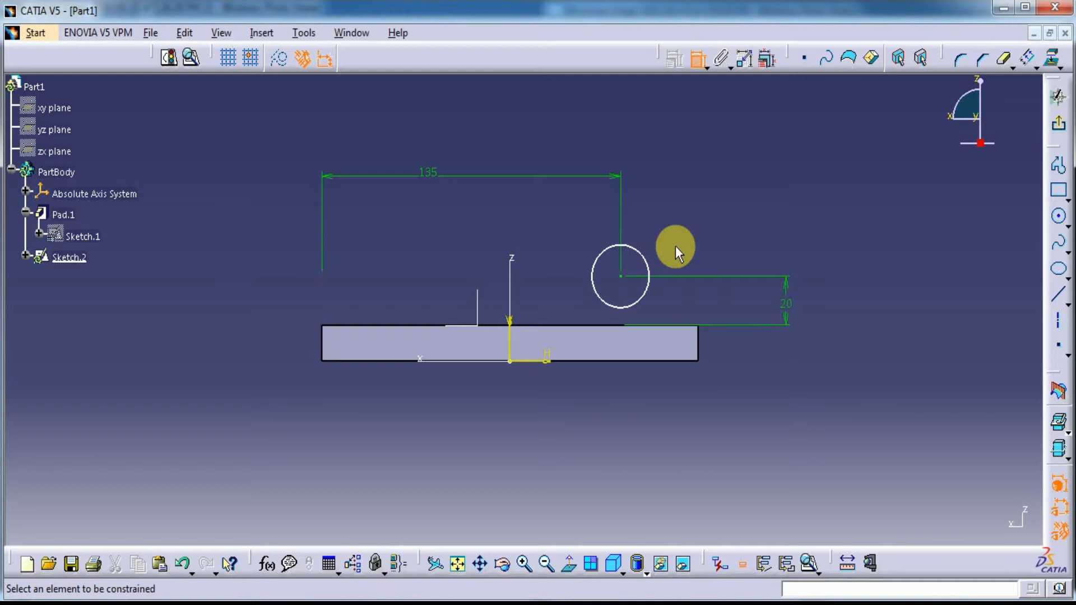
{"action": "left_click", "coordinate": [644, 247]}
{"action": "double_click", "coordinate": [679, 208]}
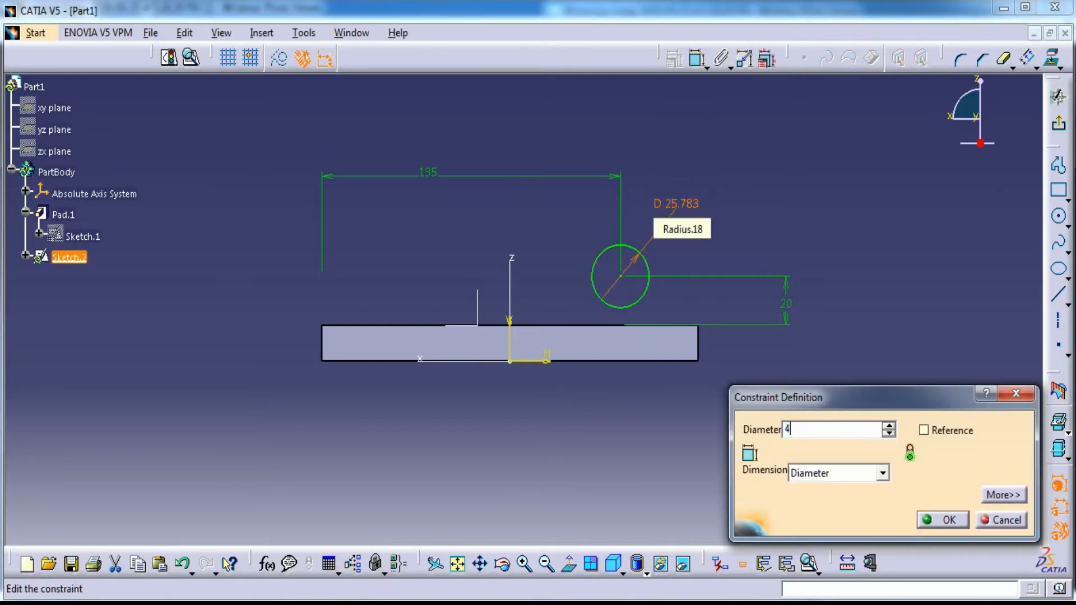
{"action": "type", "text": "40"}
{"action": "key", "text": "Return"}
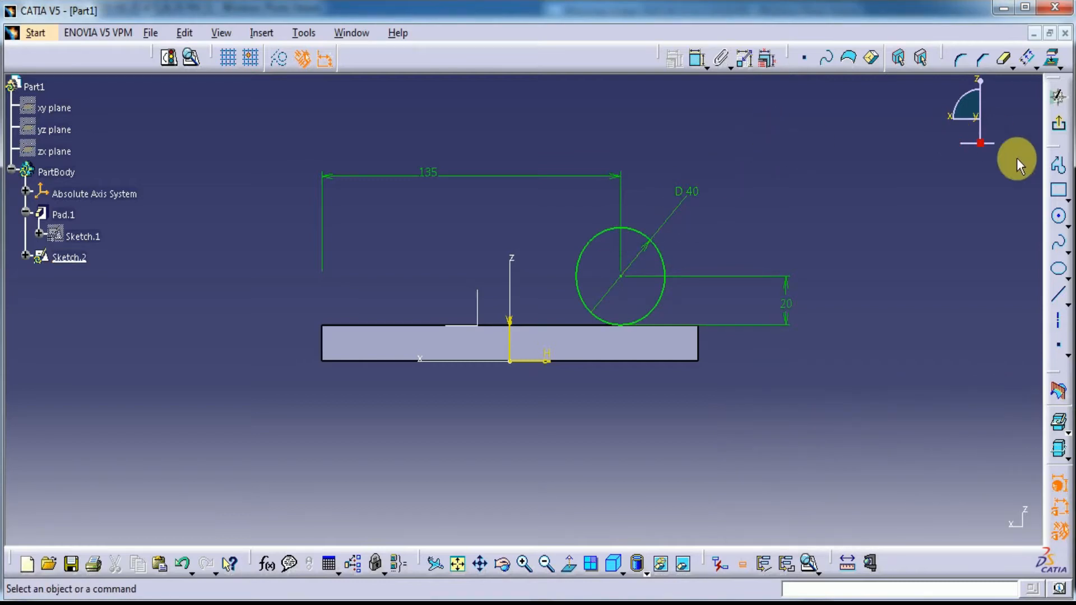
Draw two vertical lines rising from the base plate's top edge, one on each side of the circle
{"action": "left_click", "coordinate": [1057, 294]}
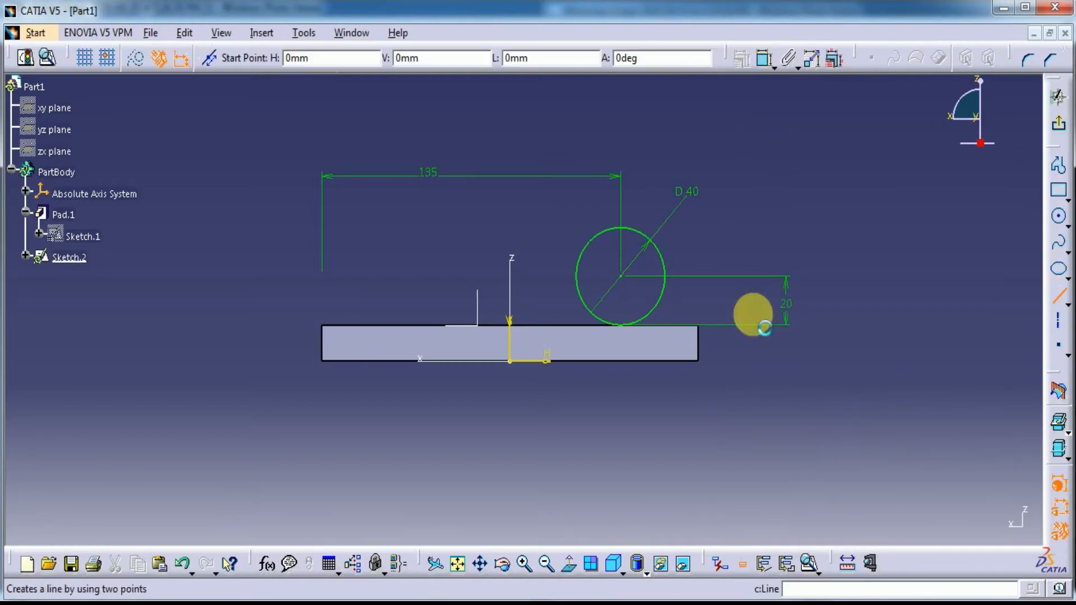
{"action": "left_click", "coordinate": [672, 325]}
{"action": "left_click", "coordinate": [671, 231]}
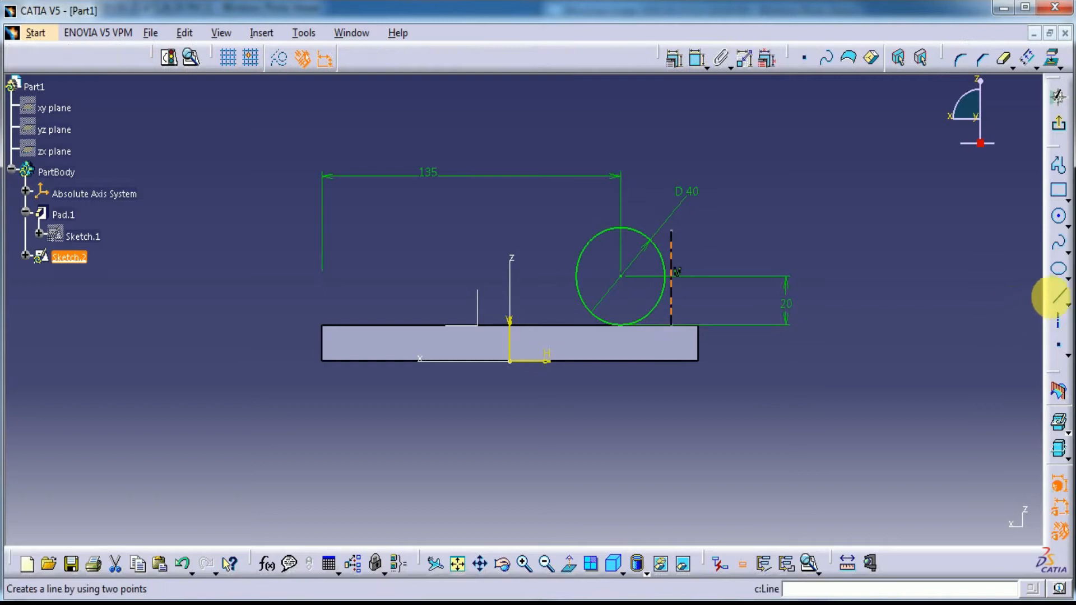
{"action": "left_click", "coordinate": [1057, 295]}
{"action": "left_click", "coordinate": [549, 325]}
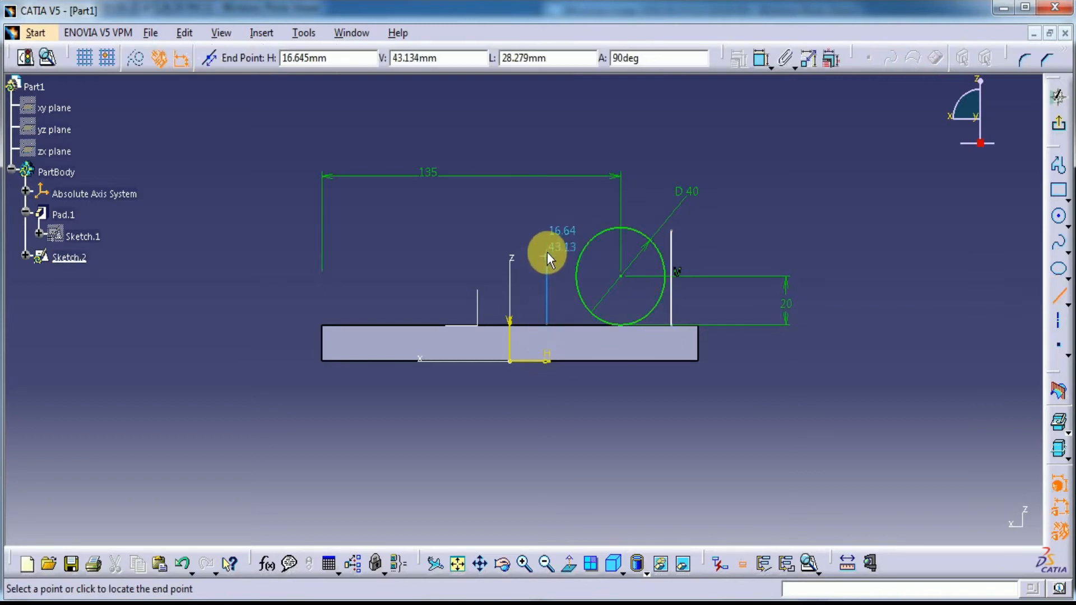
{"action": "left_click", "coordinate": [547, 249]}
Apply tangency constraints between the circle and each of the two vertical lines
{"action": "left_click", "coordinate": [698, 58]}
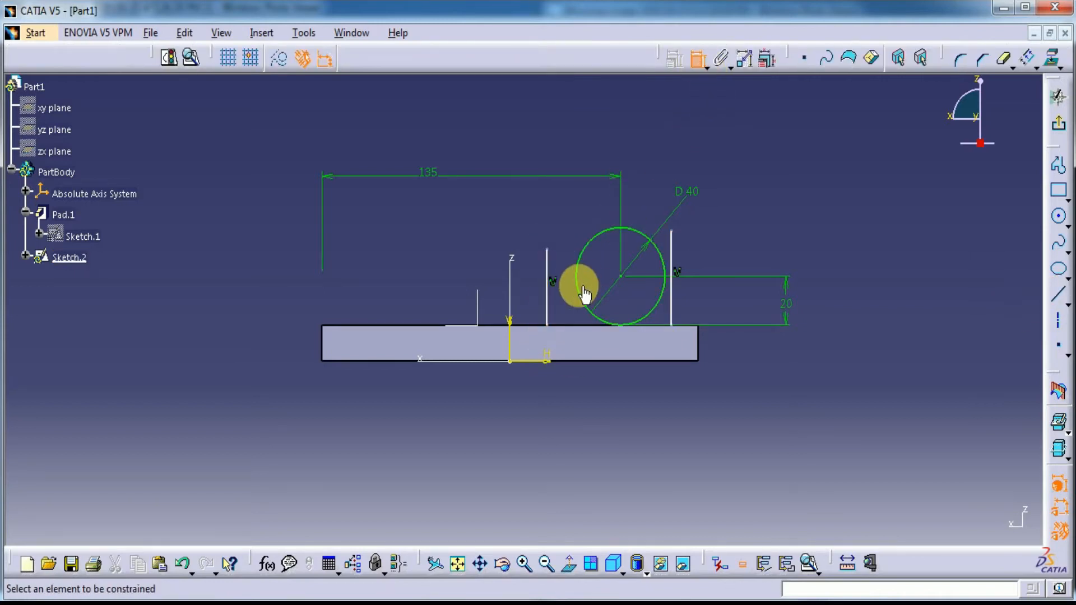
{"action": "left_click", "coordinate": [583, 292]}
{"action": "left_click", "coordinate": [553, 270]}
{"action": "right_click", "coordinate": [600, 142]}
{"action": "left_click", "coordinate": [669, 214]}
{"action": "left_click", "coordinate": [697, 58]}
{"action": "left_click", "coordinate": [670, 247]}
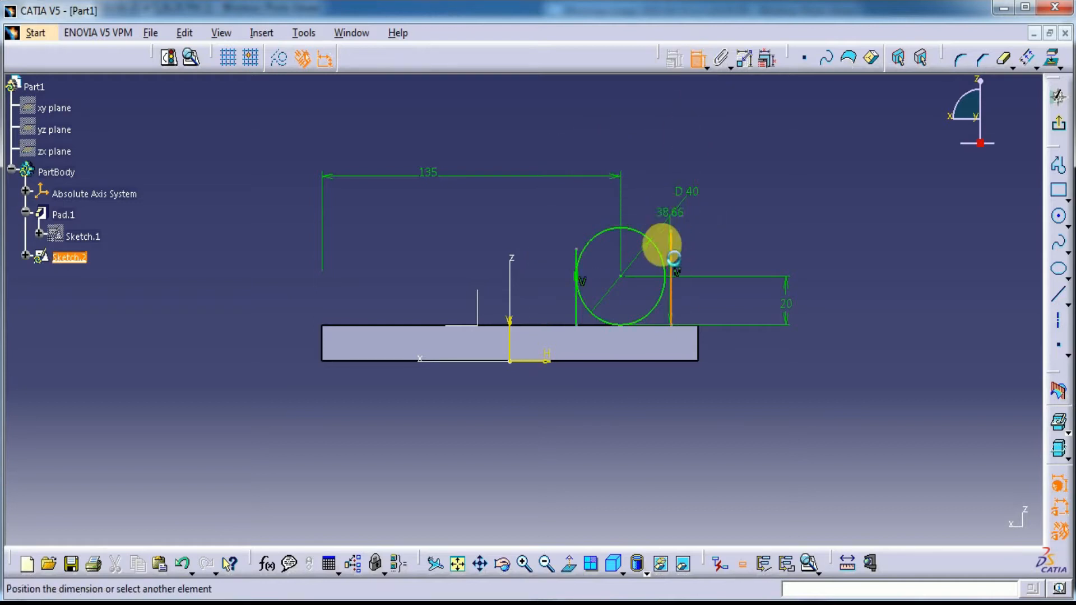
{"action": "left_click", "coordinate": [659, 235]}
{"action": "right_click", "coordinate": [712, 119]}
{"action": "left_click", "coordinate": [734, 197]}
Trim the line ends above the tangent points and remove the lower half of the circle with Quick Trim
{"action": "middle_click_drag", "start_coordinate": [683, 293], "coordinate": [706, 147]}
{"action": "middle_click_drag", "start_coordinate": [882, 177], "coordinate": [536, 319]}
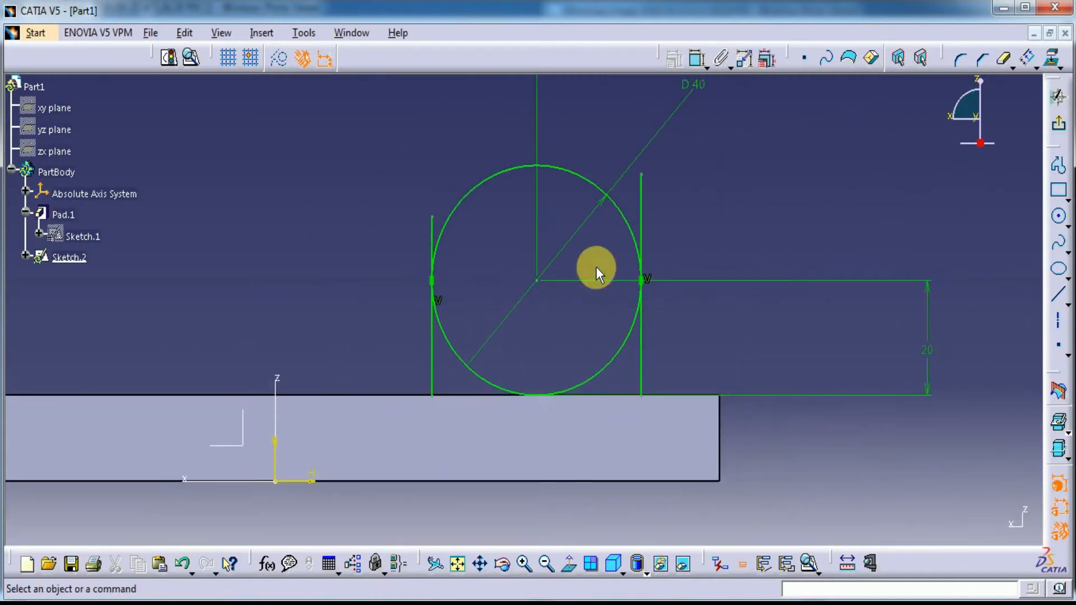
{"action": "double_click", "coordinate": [1003, 58]}
{"action": "left_click", "coordinate": [641, 203]}
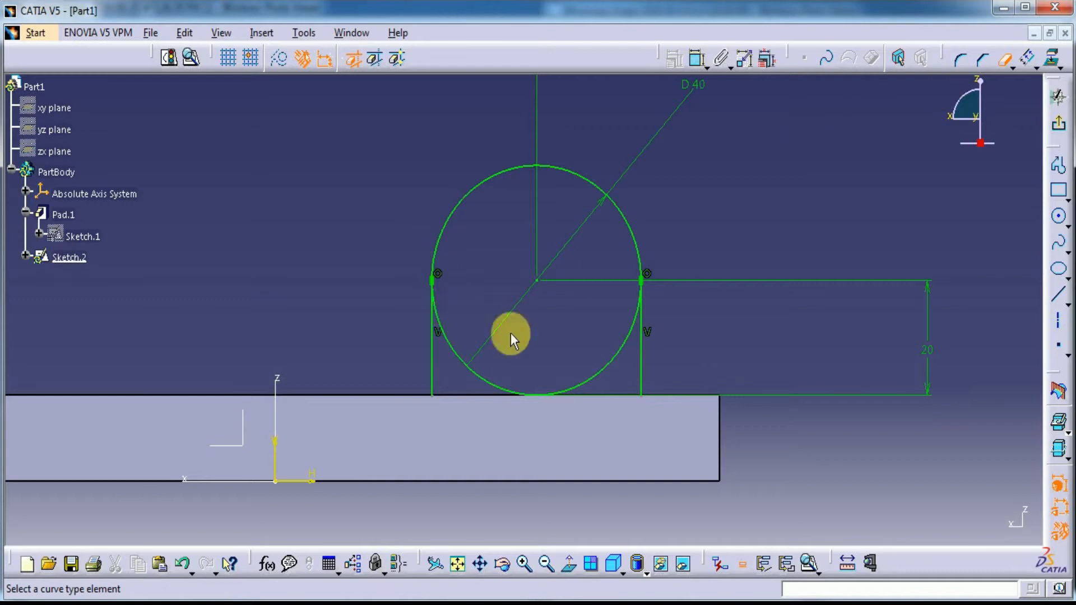
{"action": "left_click", "coordinate": [448, 342]}
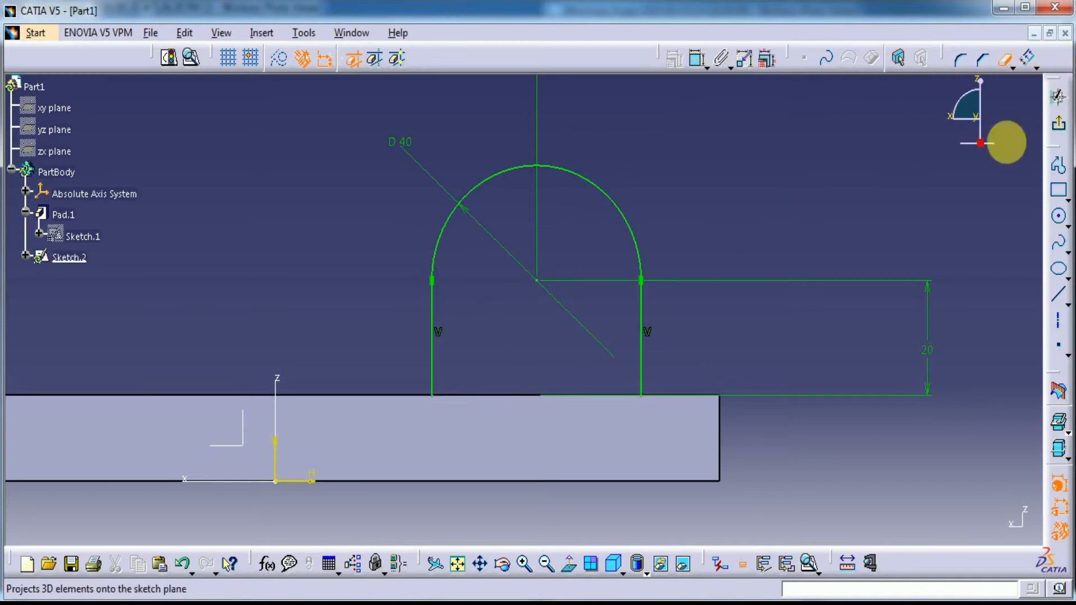
Project the plate's top edge into the sketch and trim it to the segment between the two vertical lines
{"action": "left_click", "coordinate": [1053, 59]}
{"action": "left_click", "coordinate": [488, 395]}
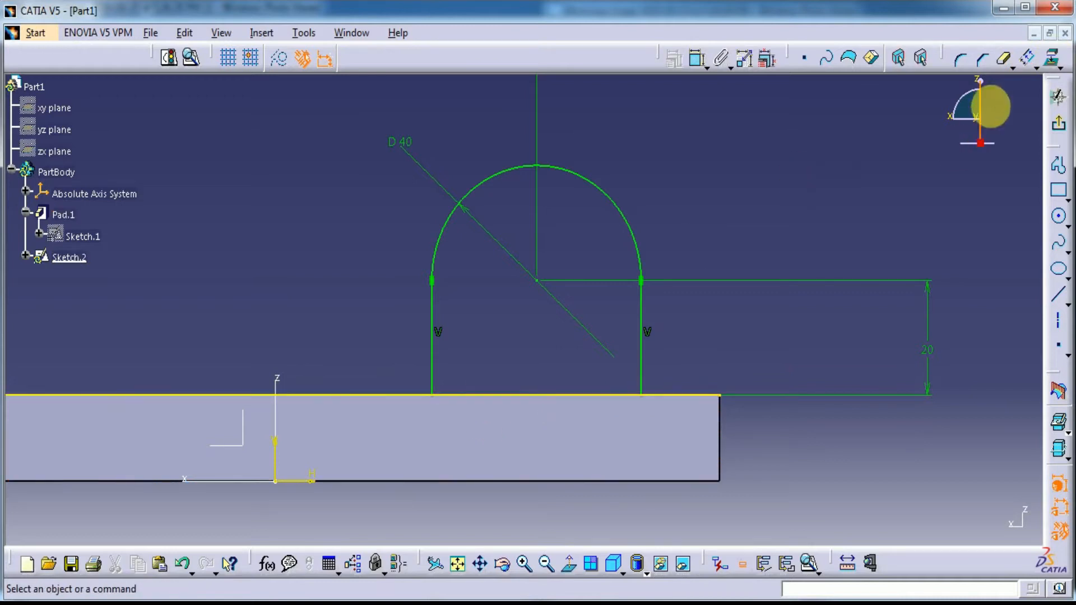
{"action": "left_click", "coordinate": [1002, 57]}
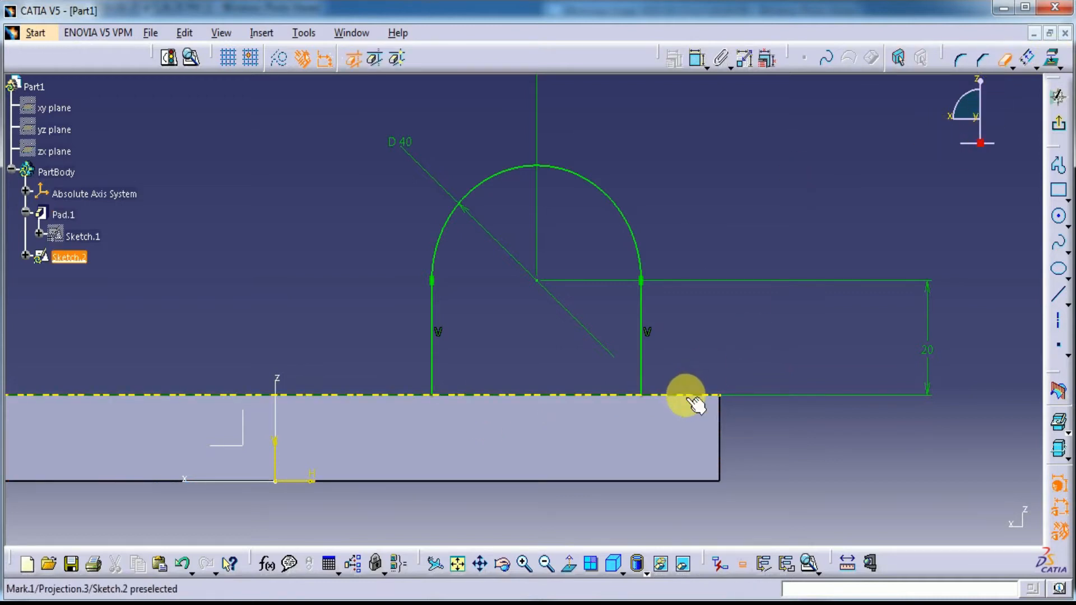
{"action": "left_click", "coordinate": [685, 398]}
{"action": "left_click", "coordinate": [388, 394]}
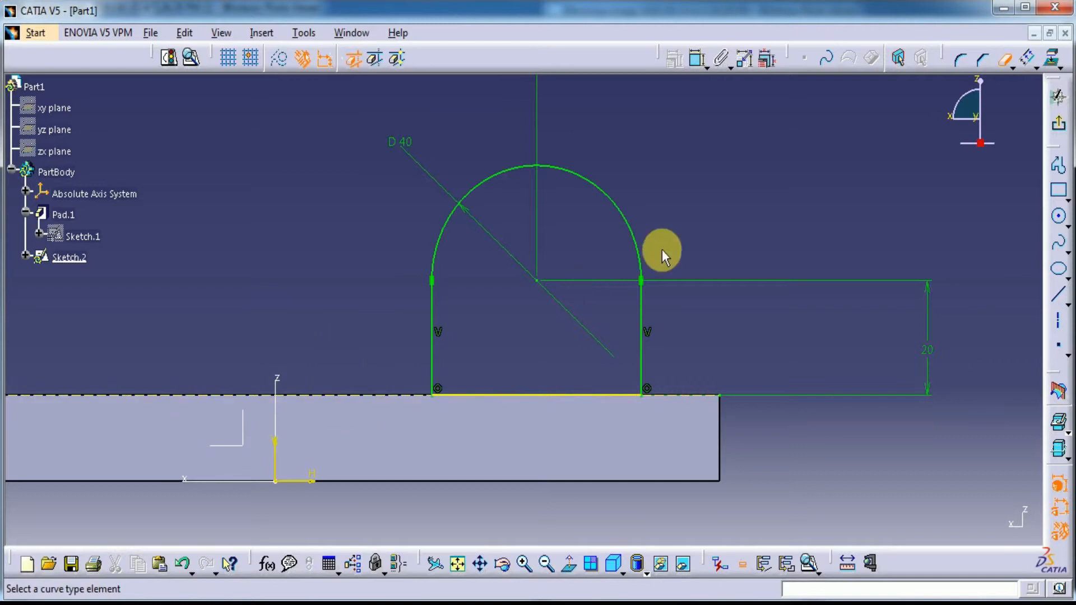
Run Sketch Analysis on the profile and delete the isolated projected segment
{"action": "left_click", "coordinate": [190, 57]}
{"action": "left_click", "coordinate": [769, 257]}
{"action": "middle_click_drag", "start_coordinate": [617, 347], "coordinate": [355, 357]}
{"action": "left_click", "coordinate": [726, 271]}
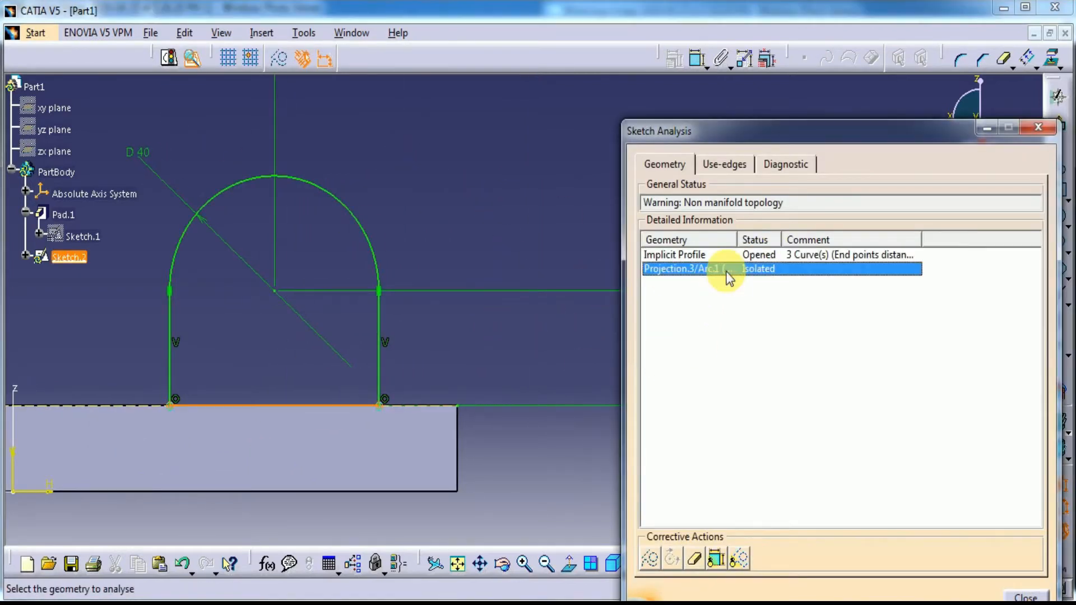
{"action": "left_click", "coordinate": [703, 562]}
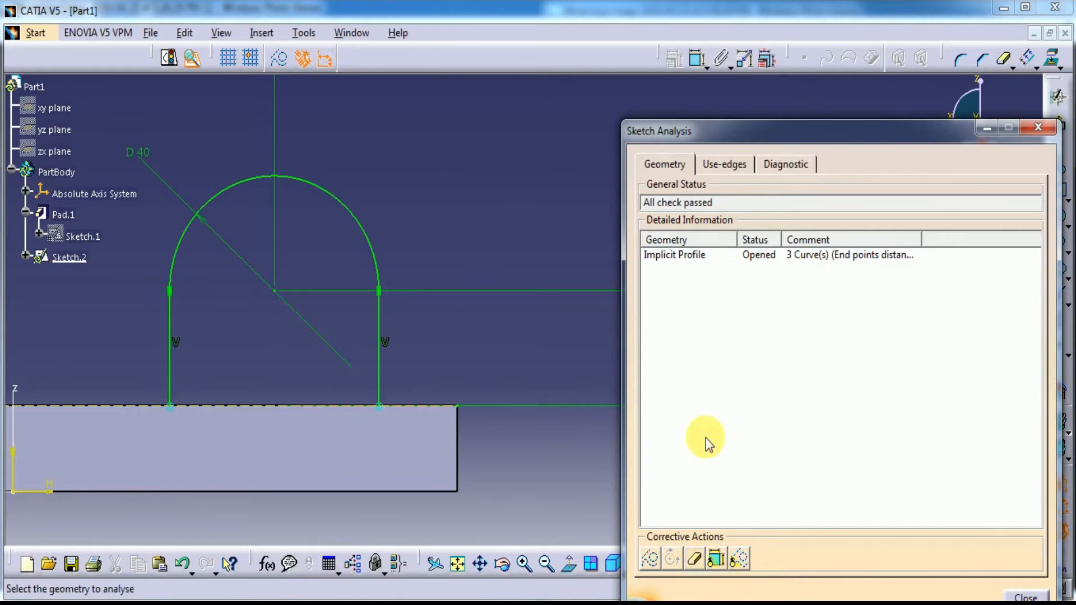
{"action": "left_click", "coordinate": [747, 256]}
{"action": "left_click", "coordinate": [1038, 128]}
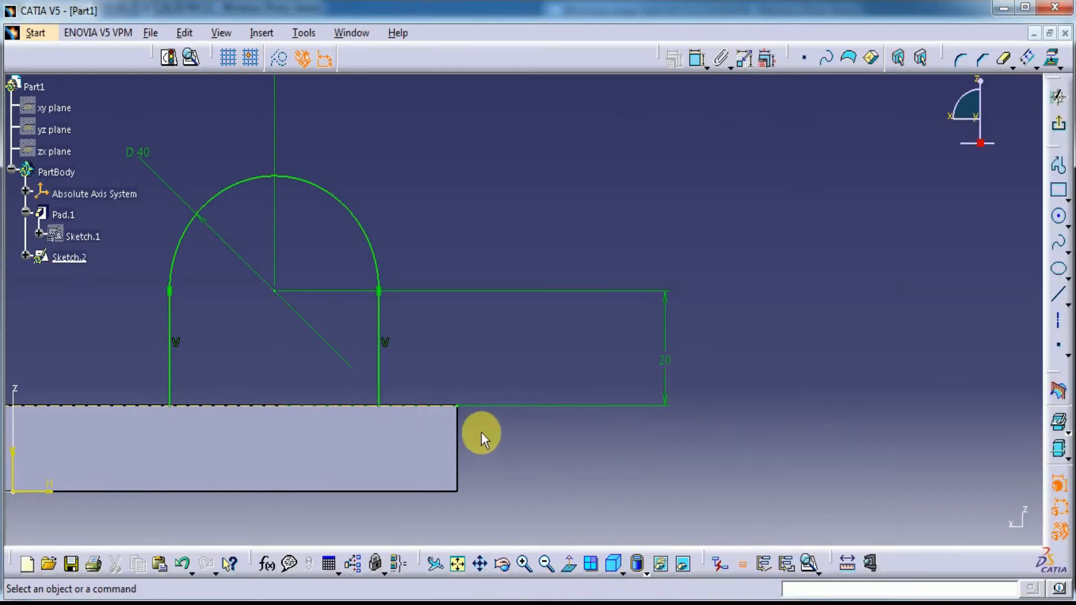
Close the arch profile with a horizontal line between the vertical lines' lower ends, and undo the accidental pad
{"action": "left_click", "coordinate": [1057, 303]}
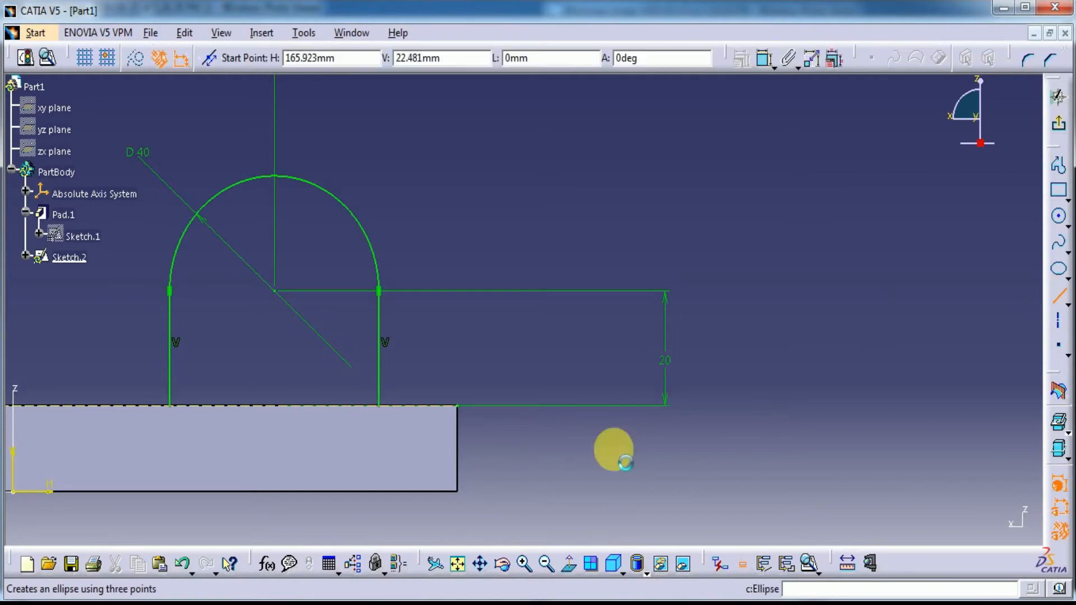
{"action": "left_click", "coordinate": [173, 409]}
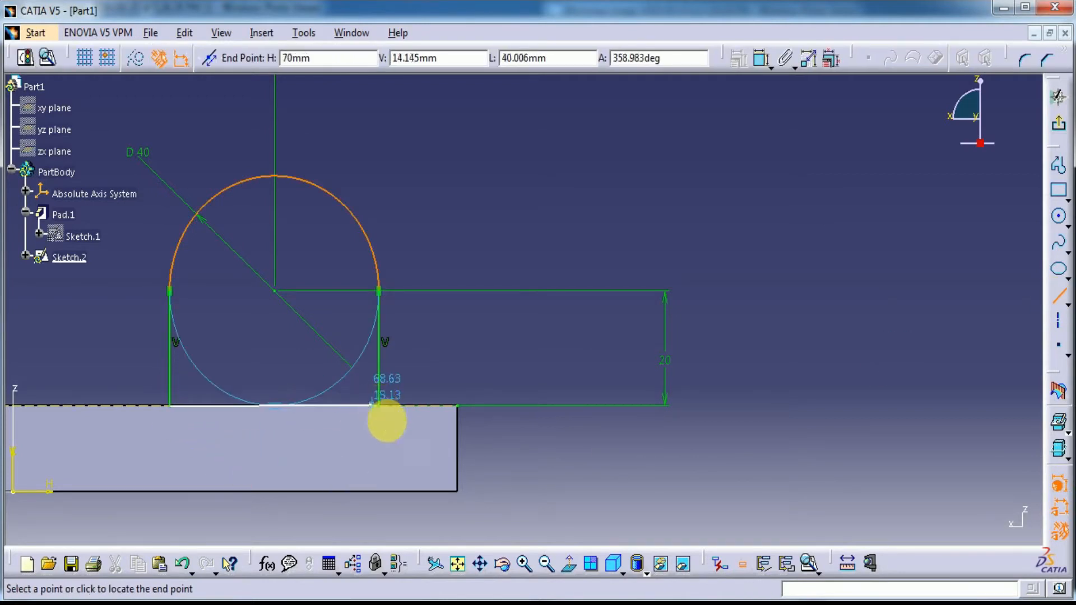
{"action": "left_click", "coordinate": [380, 409]}
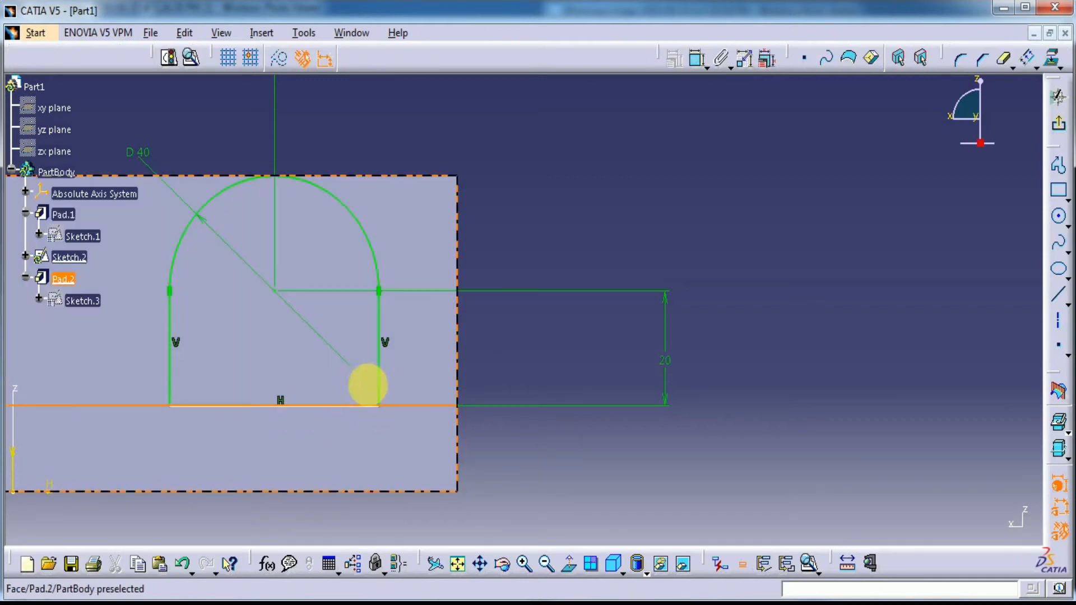
{"action": "left_click", "coordinate": [367, 381]}
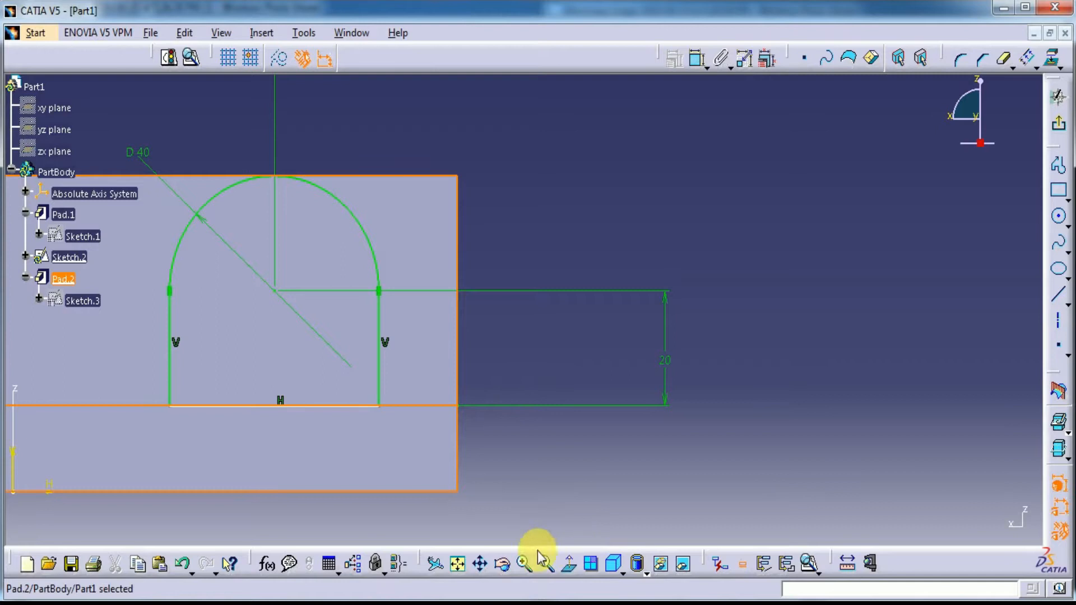
{"action": "left_click", "coordinate": [182, 563]}
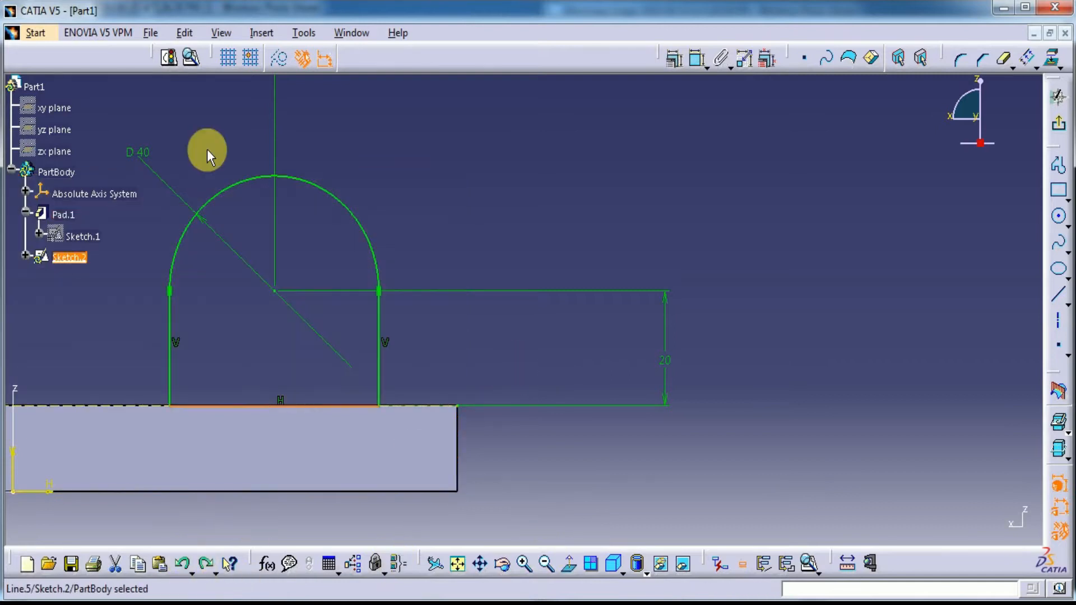
Check the arch profile for closure with Sketch Analysis and exit the sketch
{"action": "left_click", "coordinate": [191, 56]}
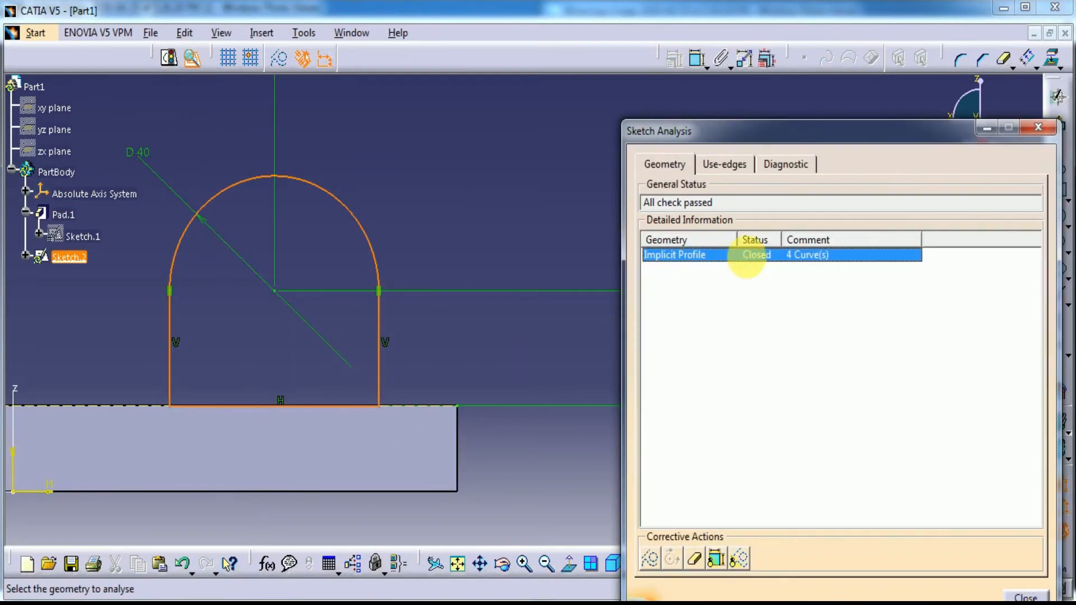
{"action": "left_click", "coordinate": [1038, 128]}
{"action": "left_click", "coordinate": [1052, 120]}
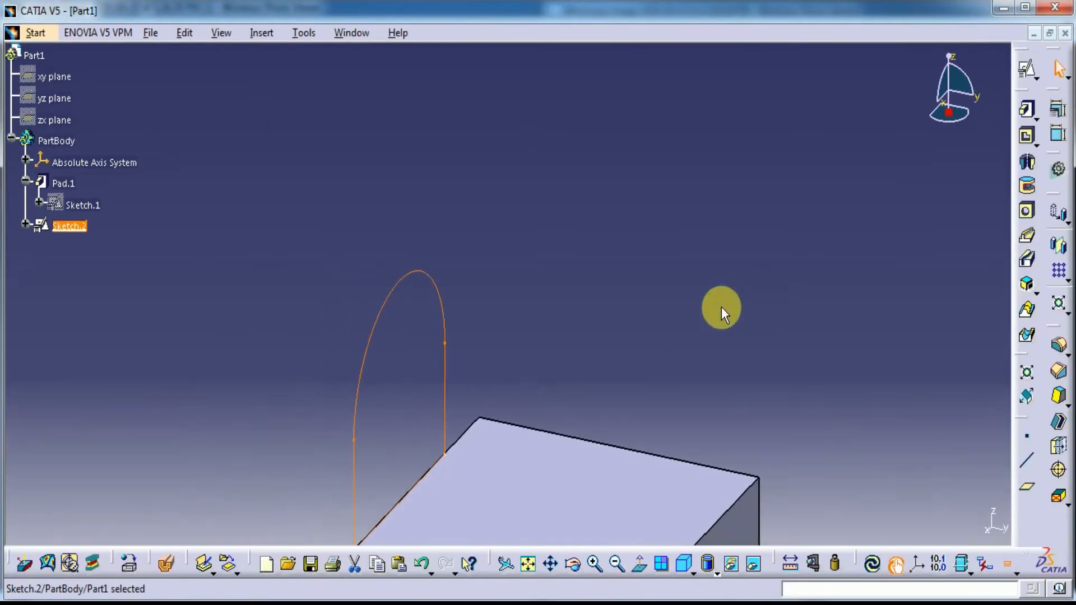
Pad the arch profile to a length of 35 mm to form the boss on the base
{"action": "left_click", "coordinate": [1029, 118]}
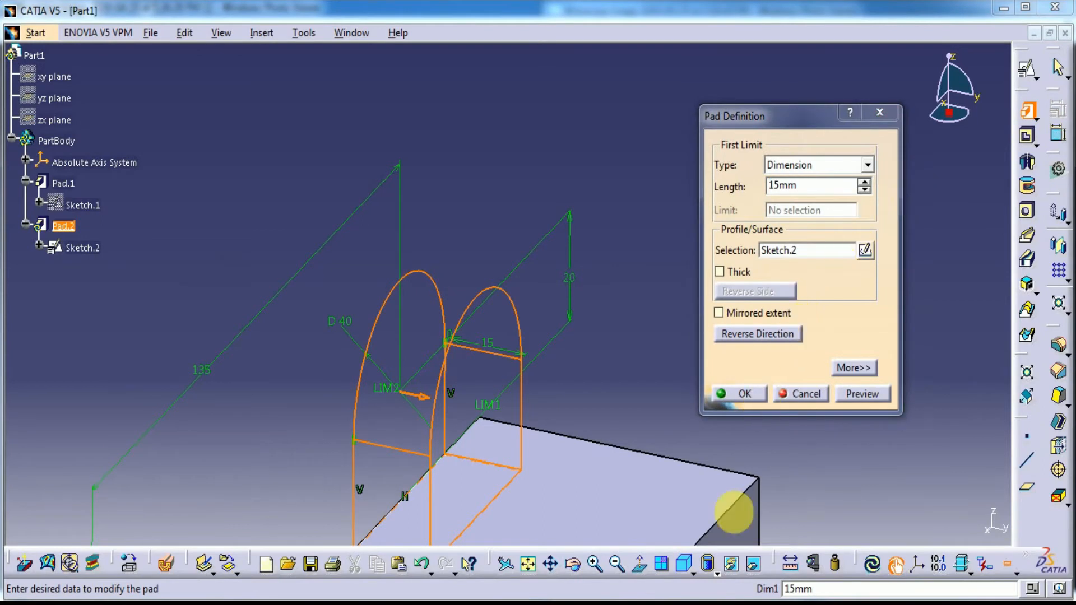
{"action": "double_click", "coordinate": [799, 189]}
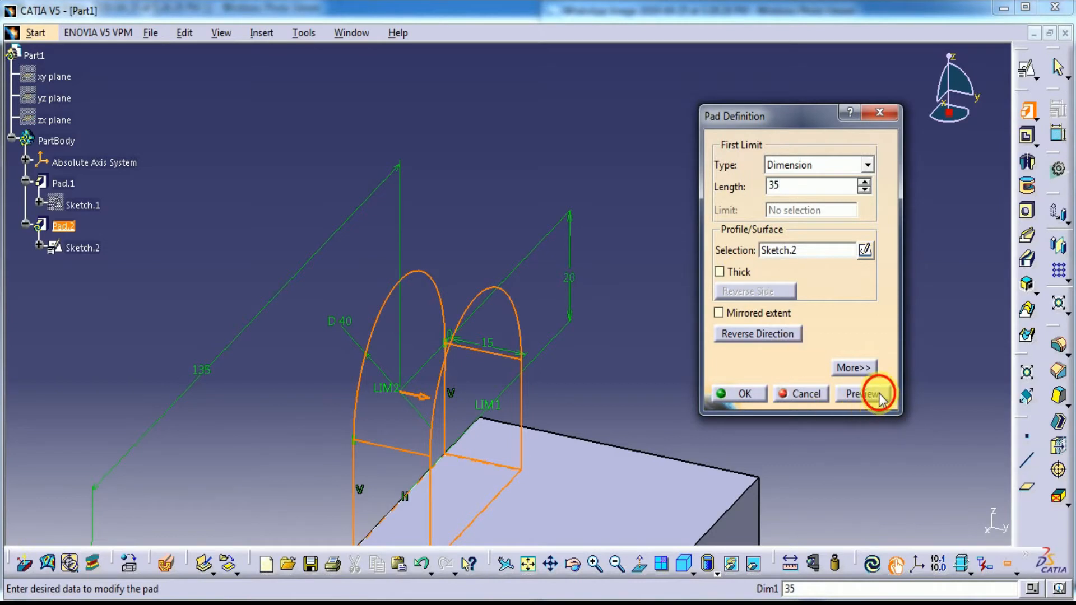
{"action": "left_click", "coordinate": [879, 395]}
{"action": "left_click", "coordinate": [744, 394]}
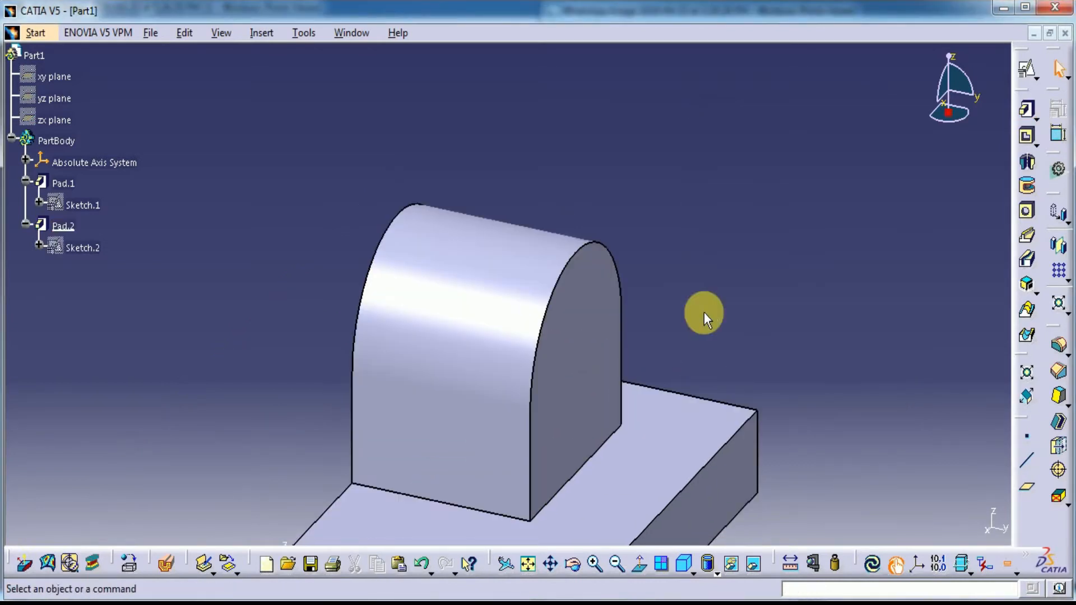
Create a 20 mm diameter blind hole concentric with the boss's arc, deep enough to pass through the boss
{"action": "left_click", "coordinate": [1027, 212]}
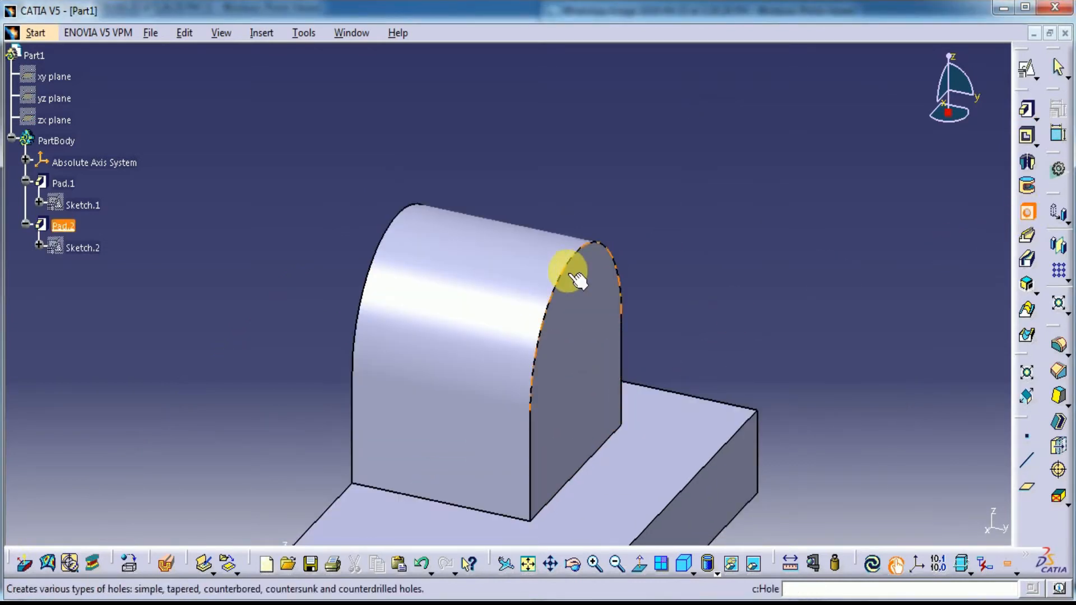
{"action": "left_click", "coordinate": [581, 290]}
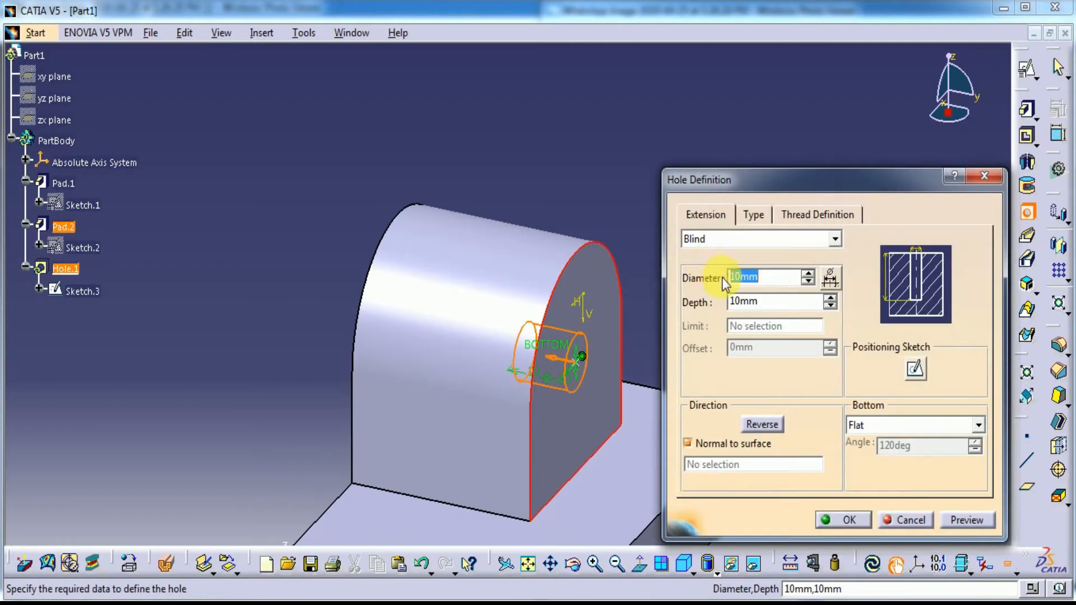
{"action": "type", "text": "20"}
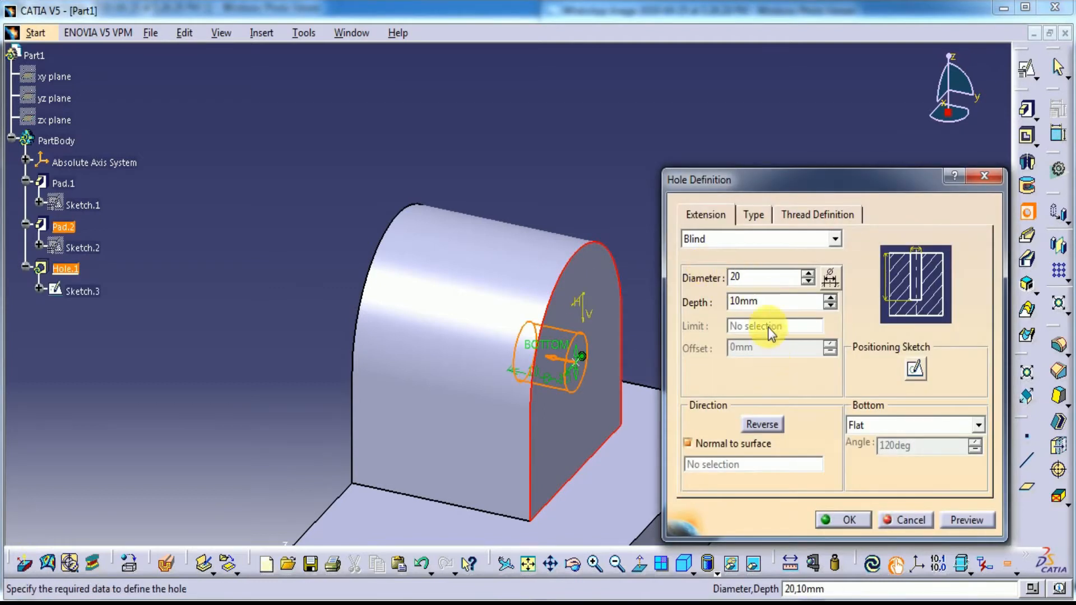
{"action": "key", "text": "Tab"}
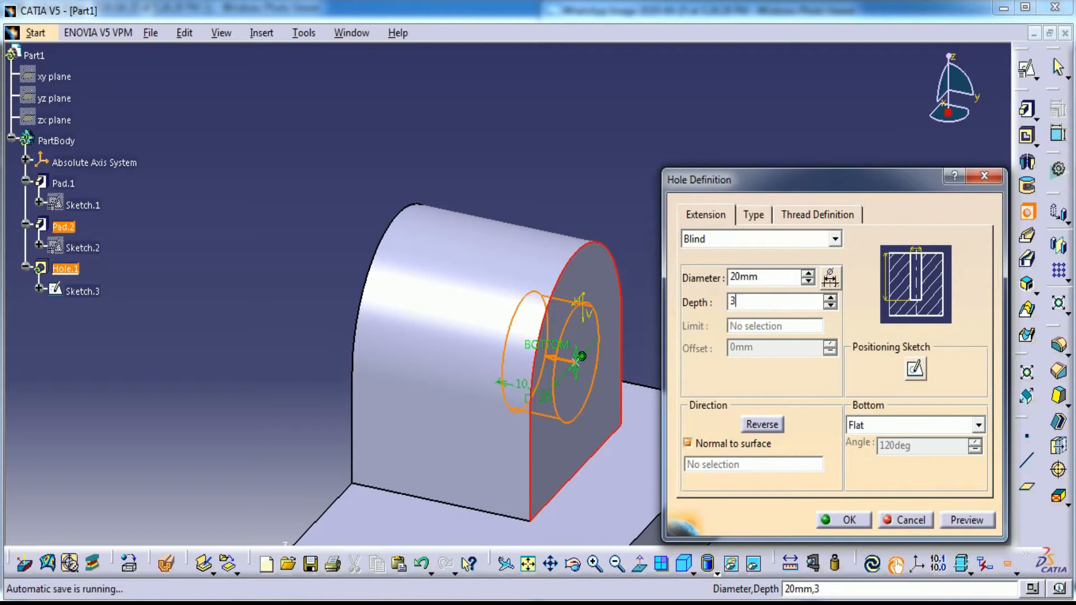
{"action": "left_click", "coordinate": [961, 520]}
{"action": "left_click", "coordinate": [846, 520]}
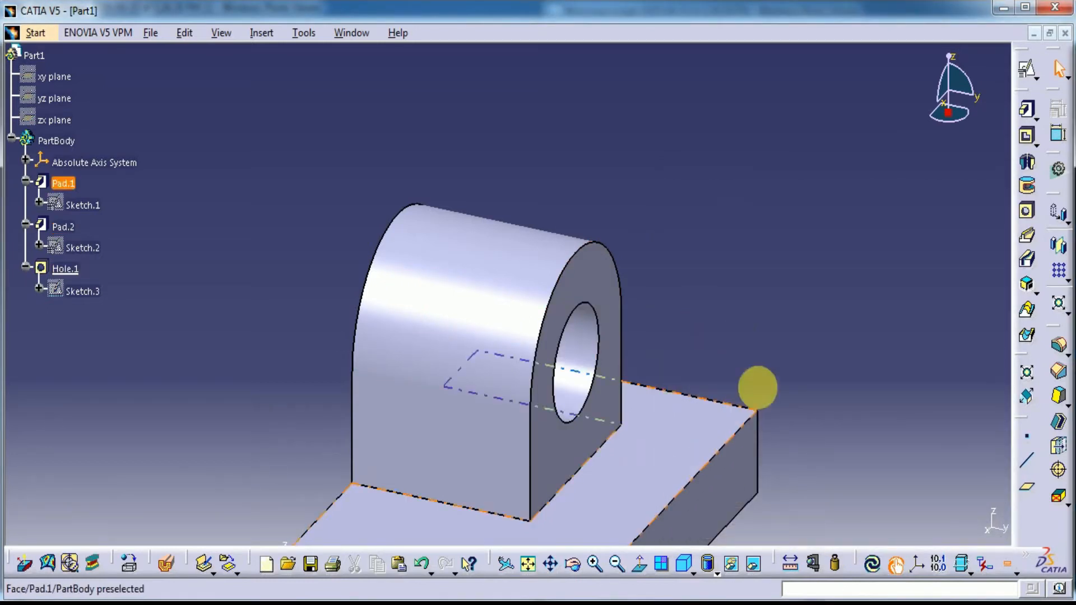
Start a positioned sketch on the absolute axis system's ZX plane with Reverse V and Swap enabled
{"action": "middle_click_drag", "start_coordinate": [810, 286], "coordinate": [821, 309]}
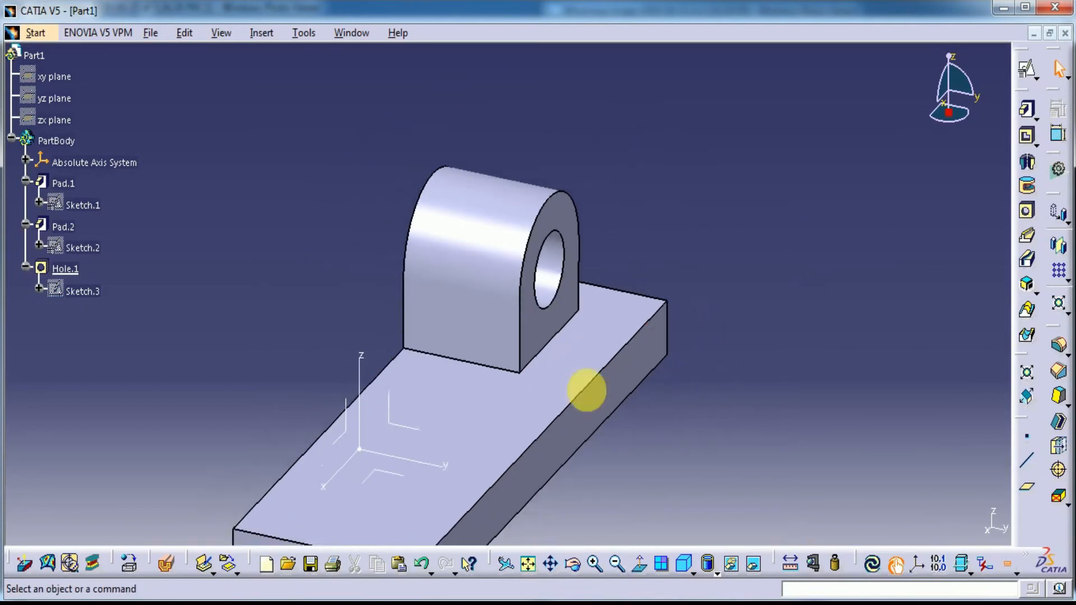
{"action": "left_click", "coordinate": [347, 437]}
{"action": "left_click", "coordinate": [1027, 69]}
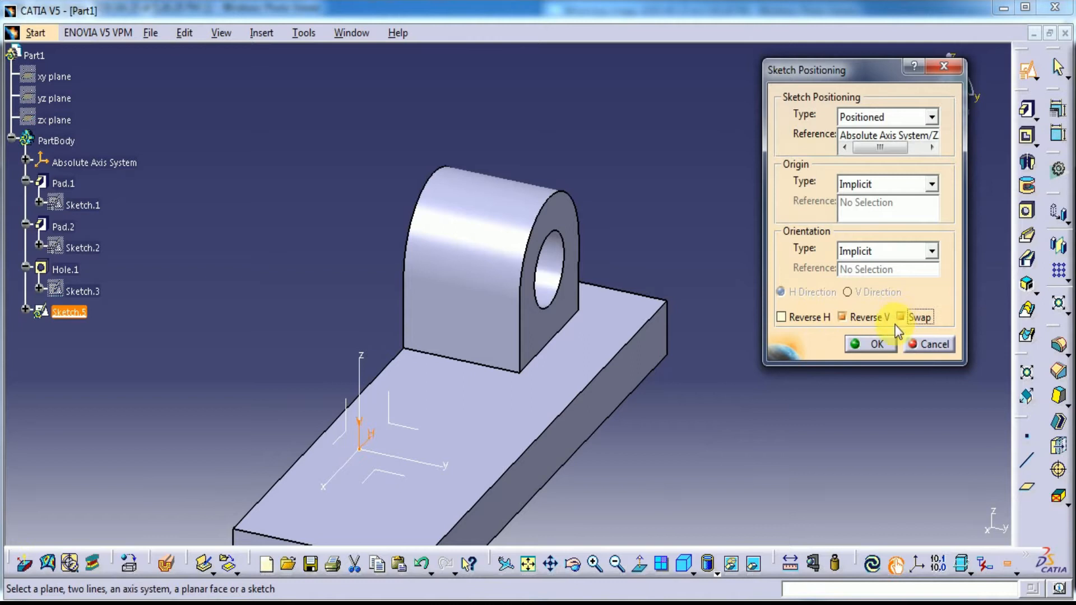
{"action": "left_click", "coordinate": [874, 343]}
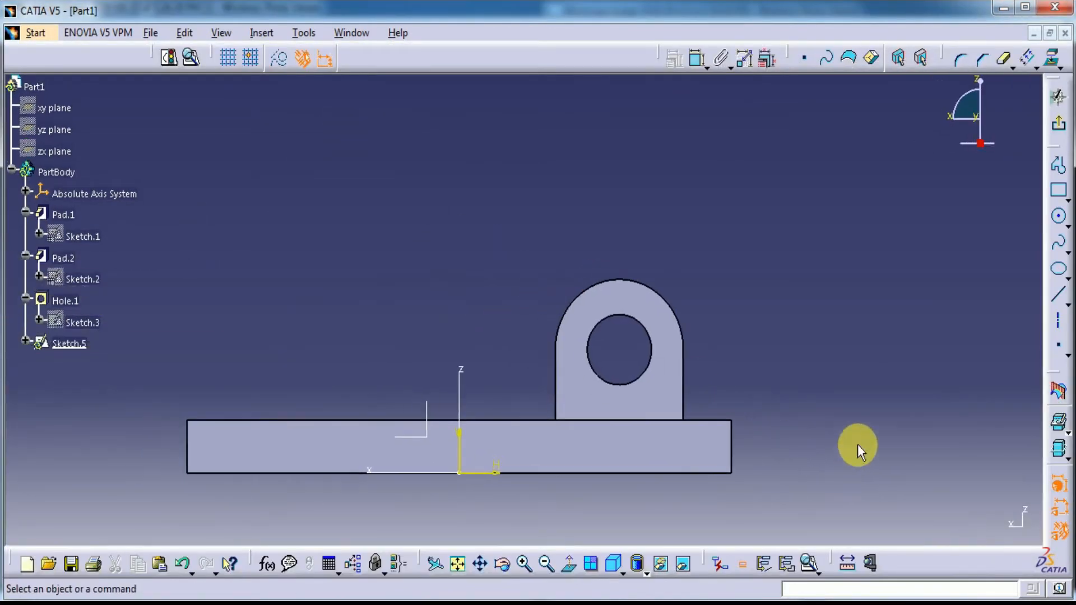
Project the boss hole's circular edge into the sketch as a reference for the arc centre
{"action": "left_click", "coordinate": [1067, 235]}
{"action": "left_click", "coordinate": [1048, 240]}
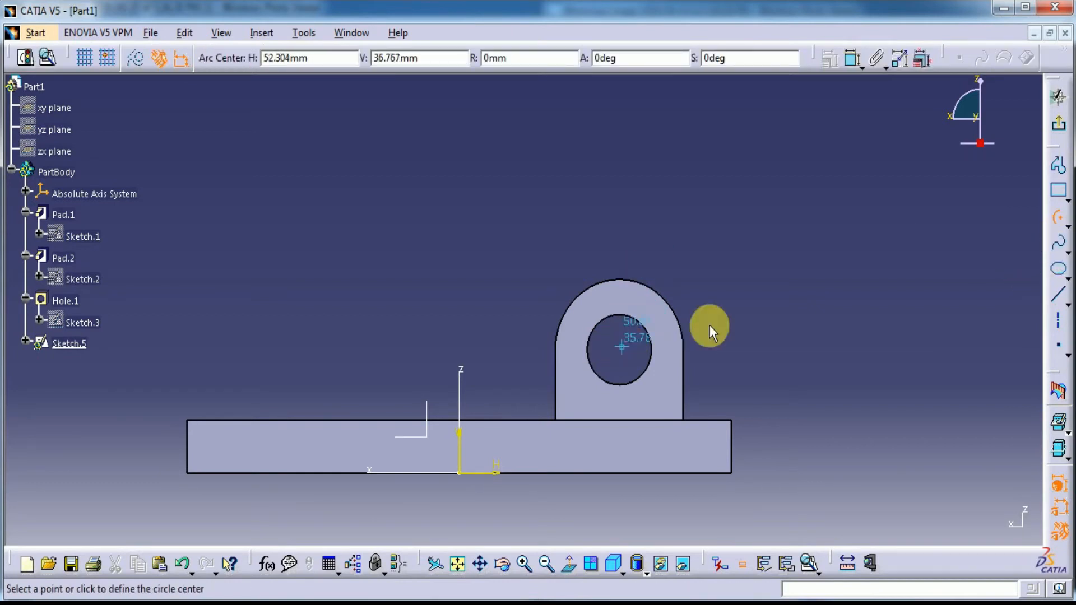
{"action": "left_click", "coordinate": [1056, 216]}
{"action": "left_click", "coordinate": [1049, 56]}
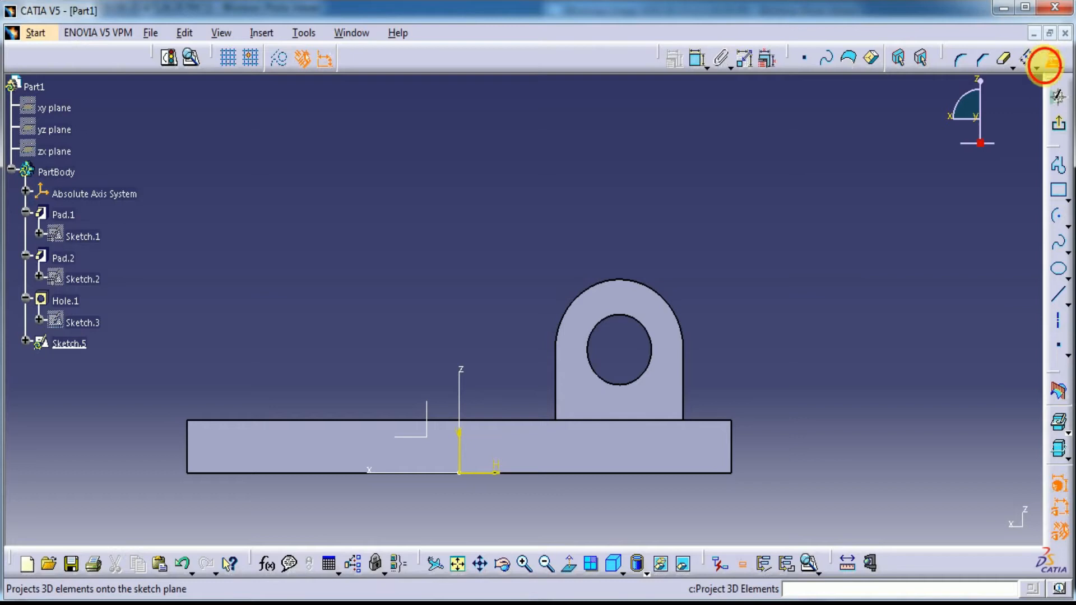
{"action": "left_click", "coordinate": [639, 323]}
Sketch an arc of about 76 mm radius centred on the projected hole, sweeping from beside the boss to above it
{"action": "left_click", "coordinate": [1057, 217]}
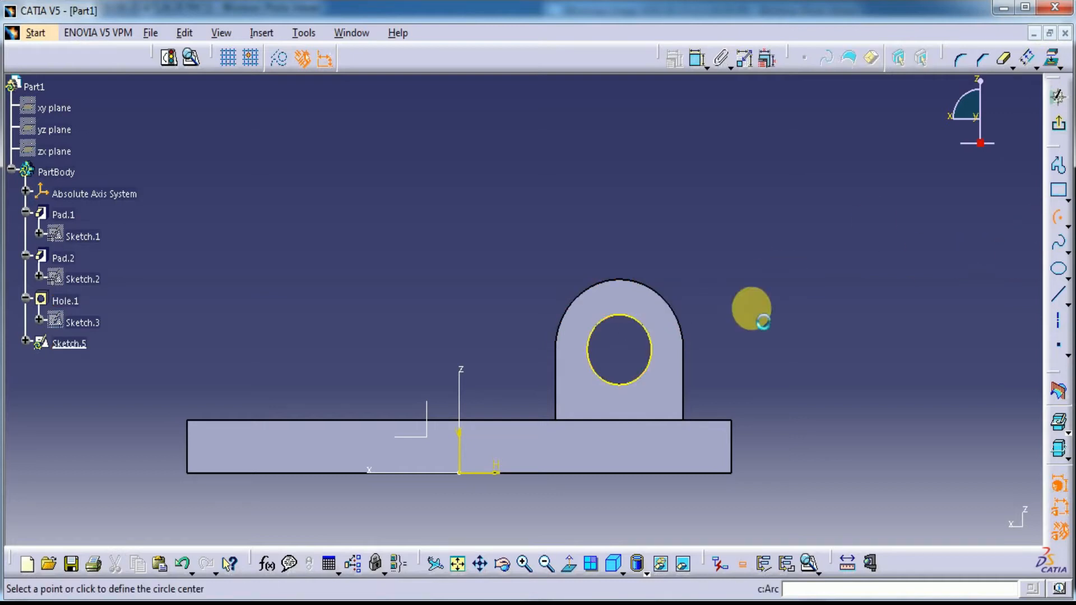
{"action": "right_click", "coordinate": [640, 325]}
{"action": "left_click", "coordinate": [679, 428]}
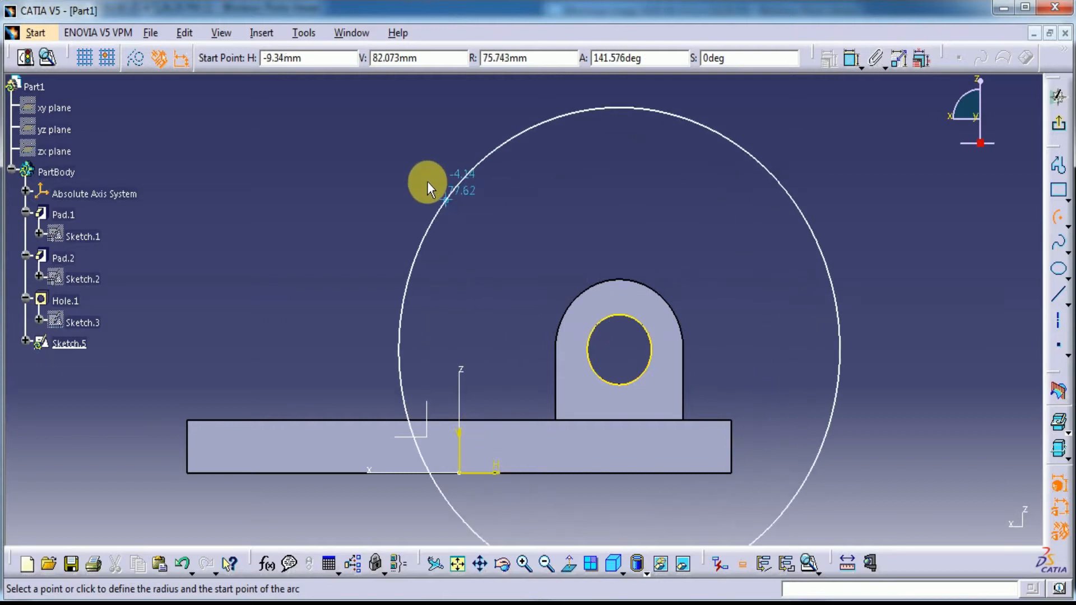
{"action": "left_click", "coordinate": [378, 355]}
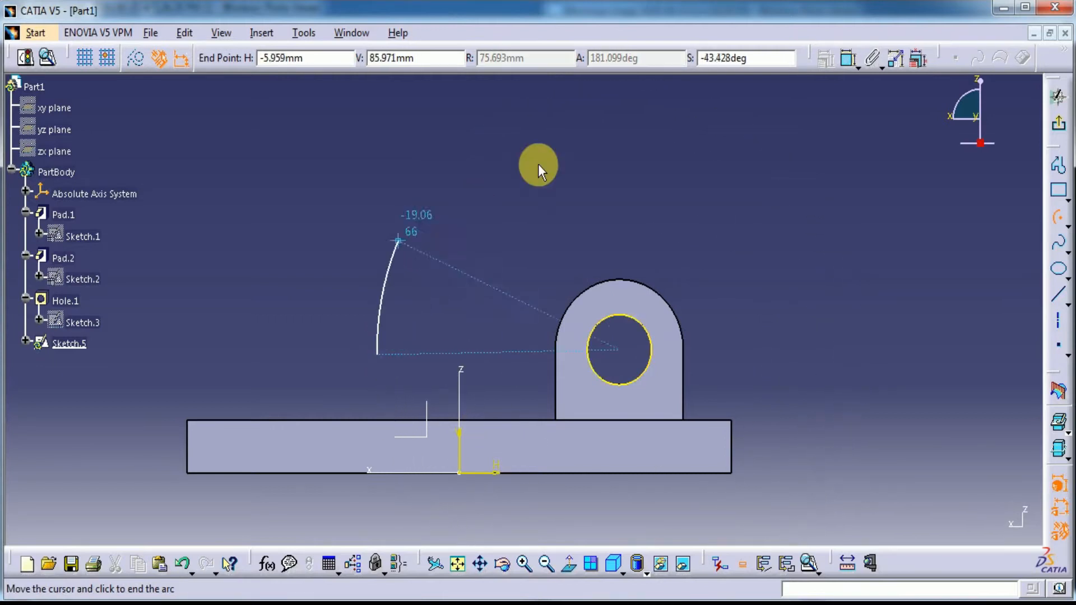
{"action": "left_click", "coordinate": [600, 144]}
Dimension the arc's radius and set it to 65 mm
{"action": "left_click", "coordinate": [698, 58]}
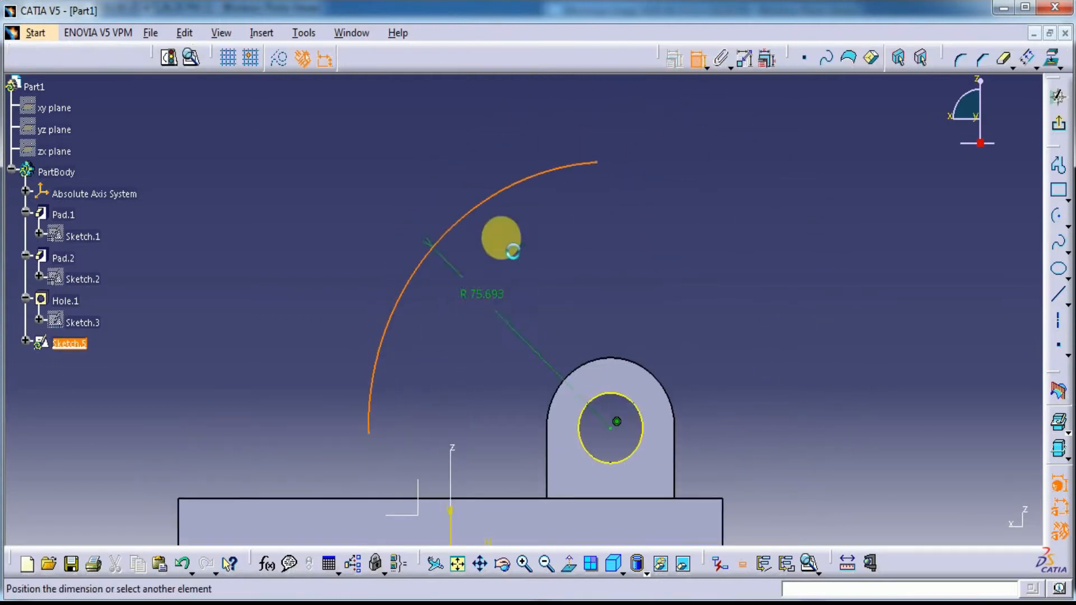
{"action": "double_click", "coordinate": [482, 259]}
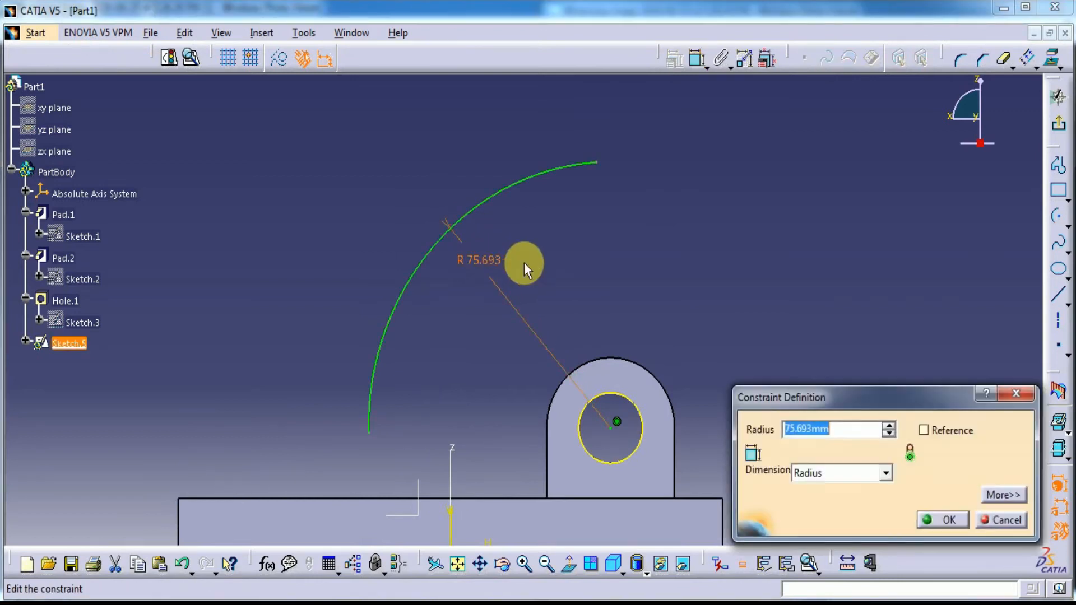
{"action": "key", "text": "Return"}
{"action": "left_click", "coordinate": [619, 245]}
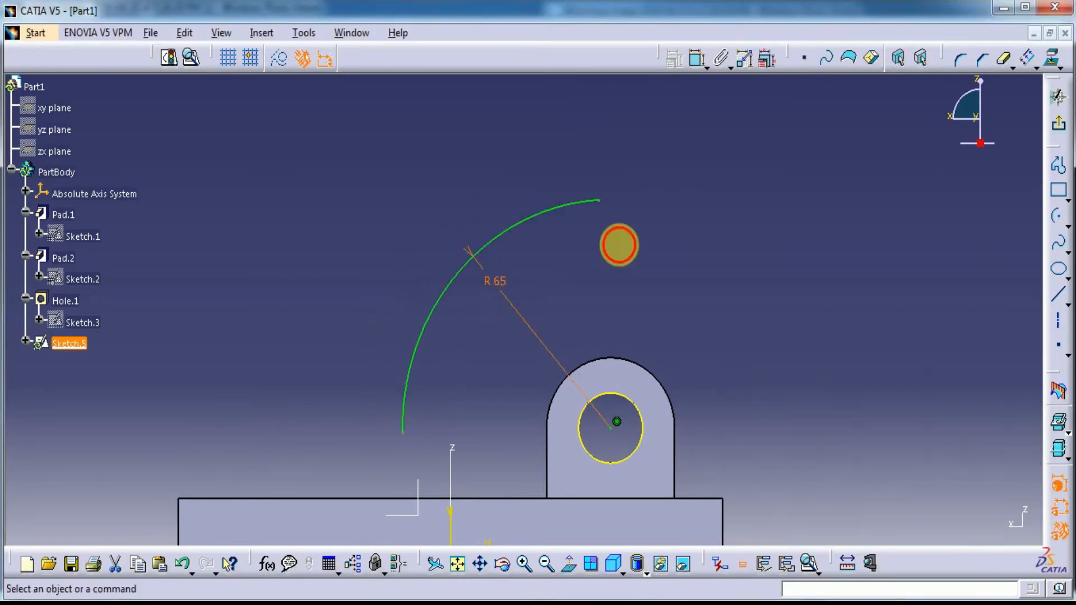
Constrain the arc's lower endpoint to be coincident with the base plate's top edge
{"action": "left_click", "coordinate": [404, 436]}
{"action": "left_click", "coordinate": [697, 59]}
{"action": "left_click", "coordinate": [396, 505]}
{"action": "right_click", "coordinate": [293, 374]}
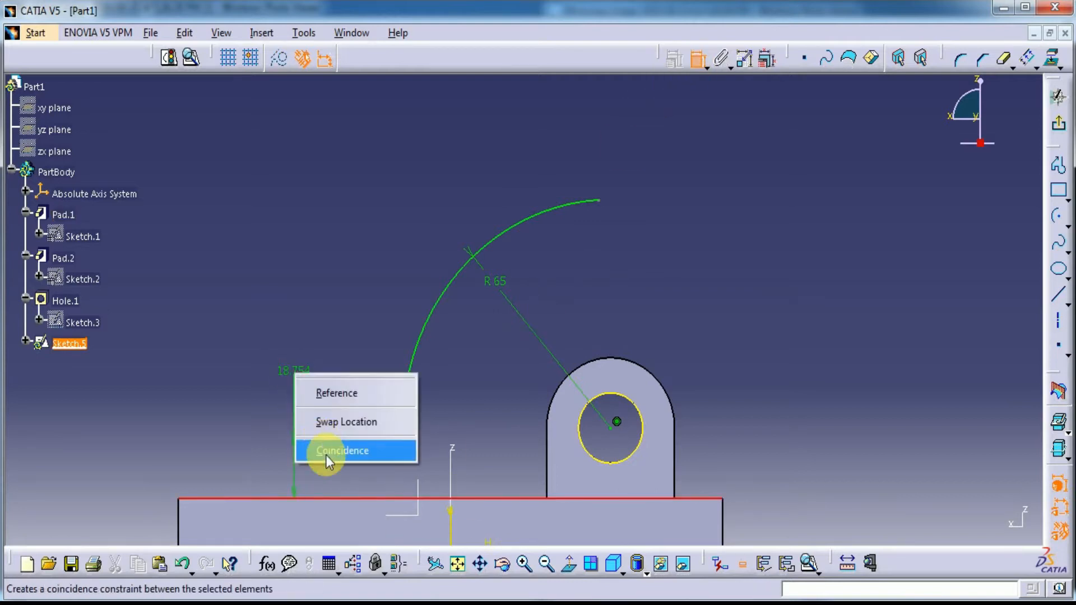
{"action": "left_click", "coordinate": [336, 447]}
Consult the reference drawing, draw a circle centred about 52 mm above the hole's centre, and set its diameter to 40 mm
{"action": "key", "text": "alt+Tab"}
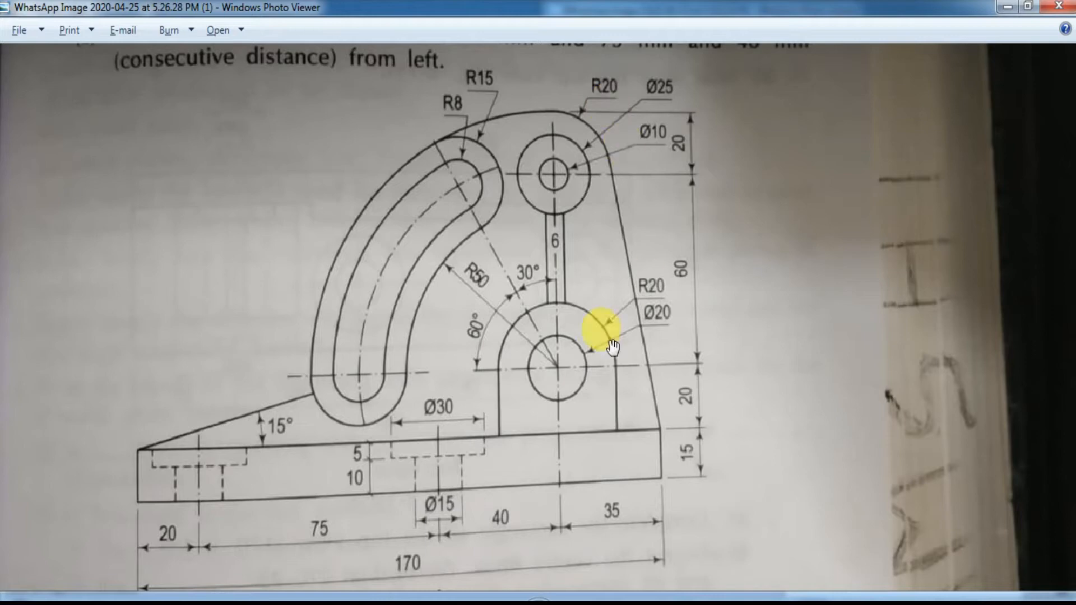
{"action": "key", "text": "alt+Tab"}
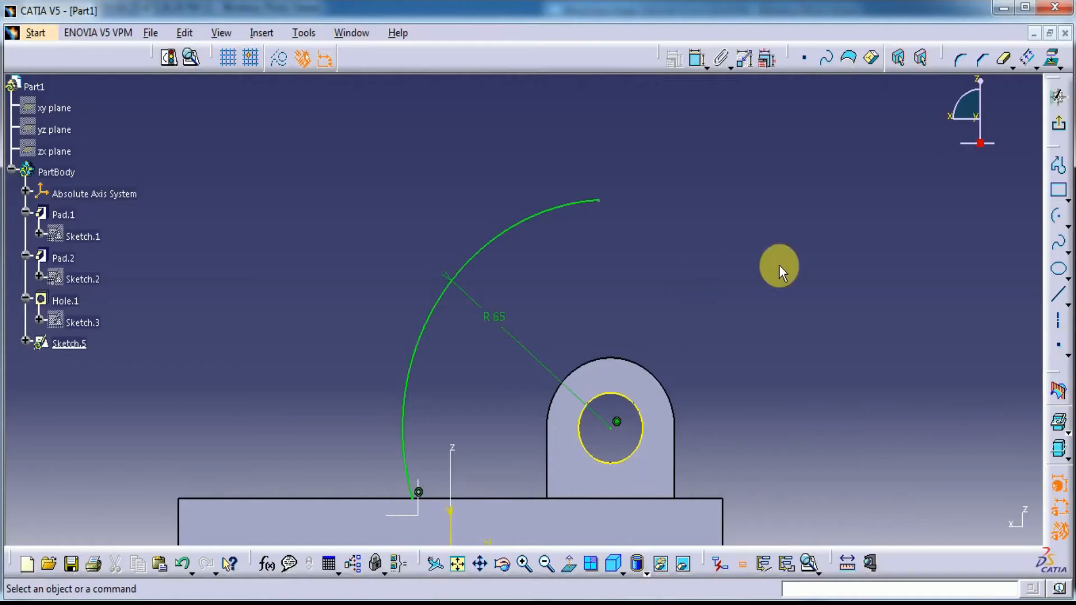
{"action": "left_click", "coordinate": [1068, 229]}
{"action": "left_click", "coordinate": [928, 244]}
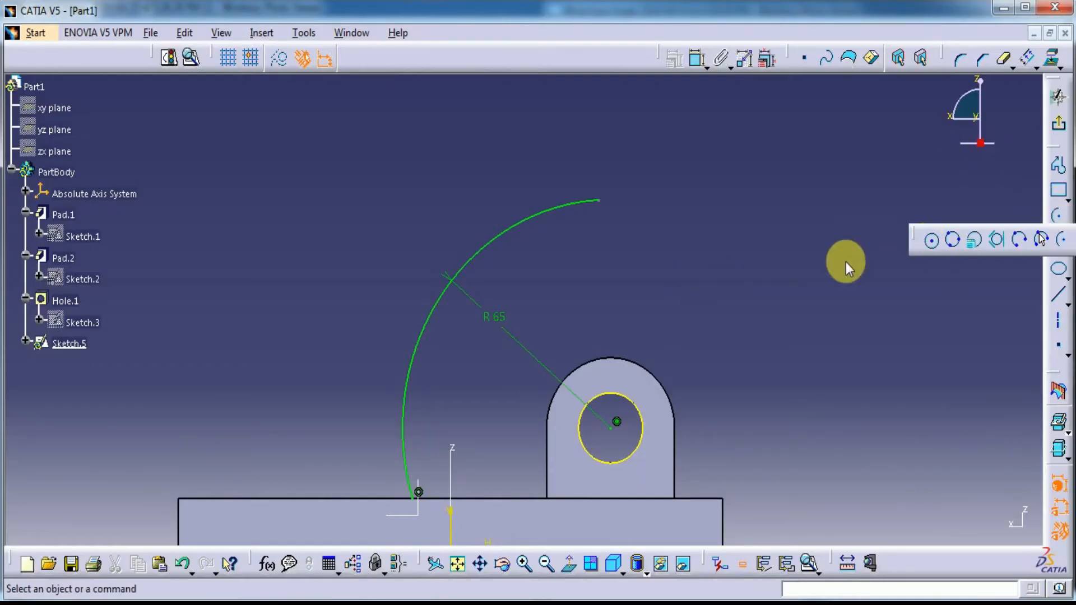
{"action": "left_click", "coordinate": [611, 247]}
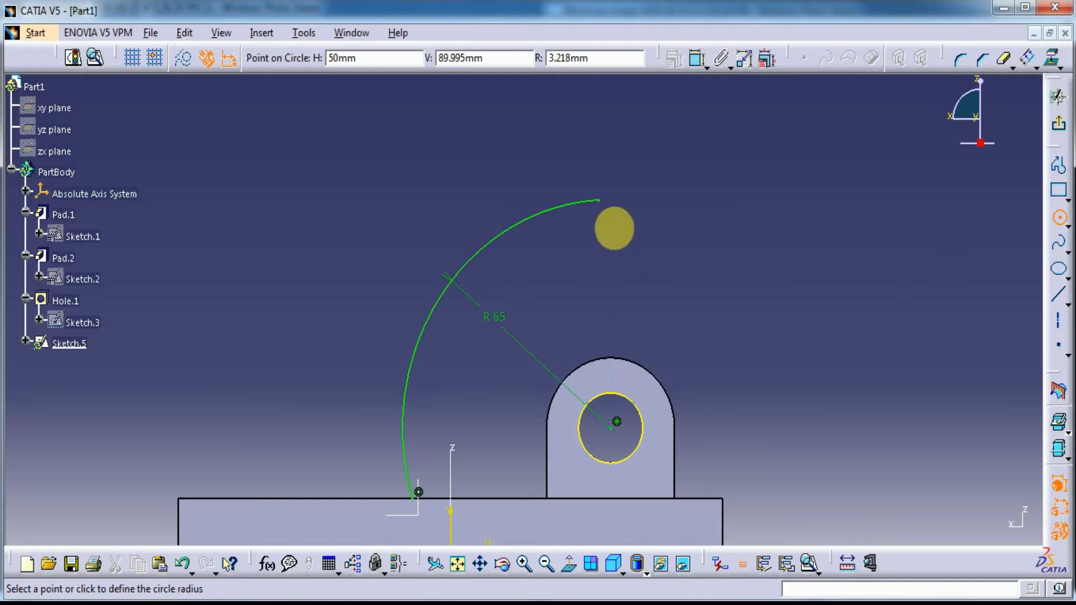
{"action": "left_click", "coordinate": [614, 219]}
{"action": "left_click", "coordinate": [696, 66]}
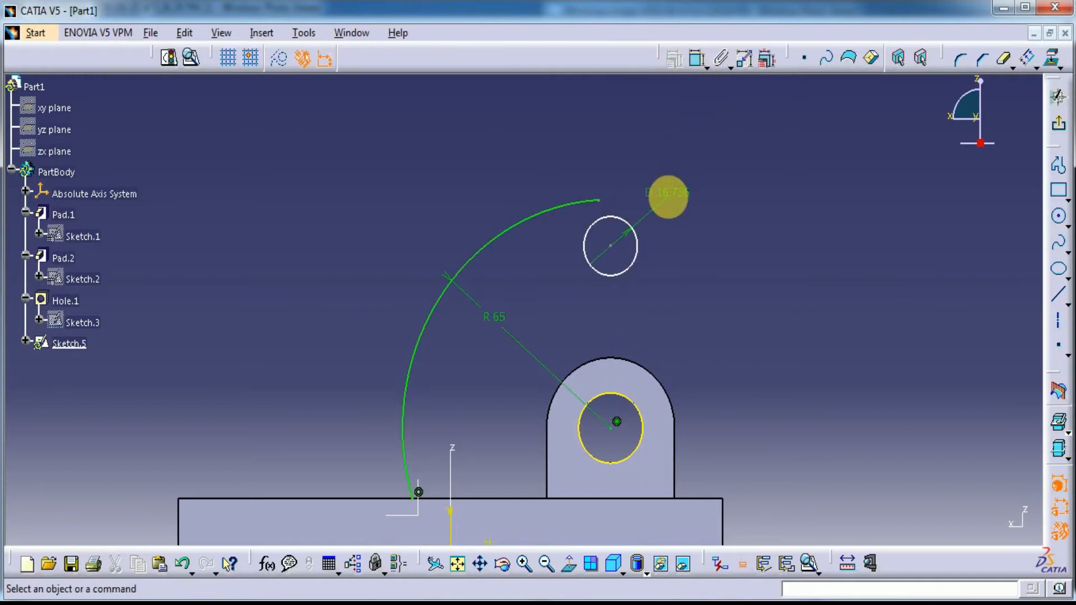
{"action": "double_click", "coordinate": [668, 193]}
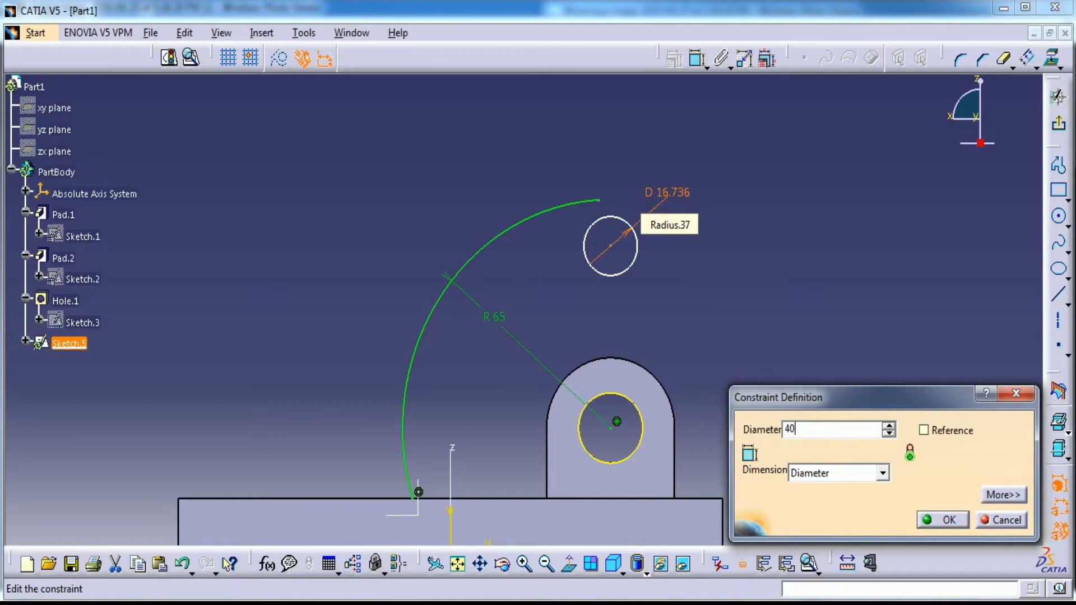
{"action": "key", "text": "Return"}
Constrain the upper circle's centre 60 mm above the boss hole's centre, checking the reference drawing in Windows Photo Viewer
{"action": "key", "text": "alt+Tab"}
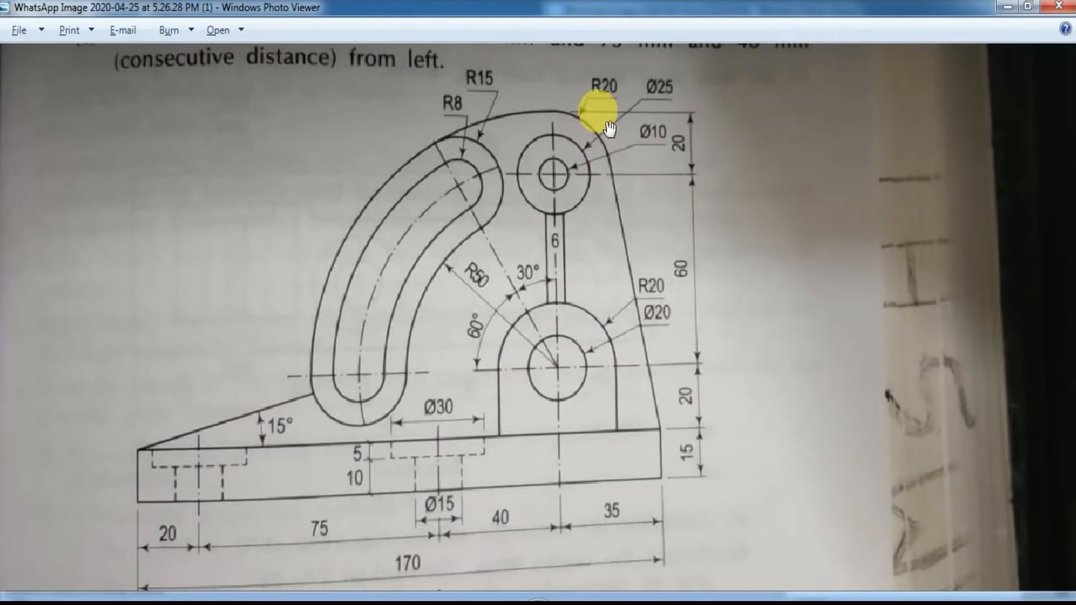
{"action": "key", "text": "alt+Tab"}
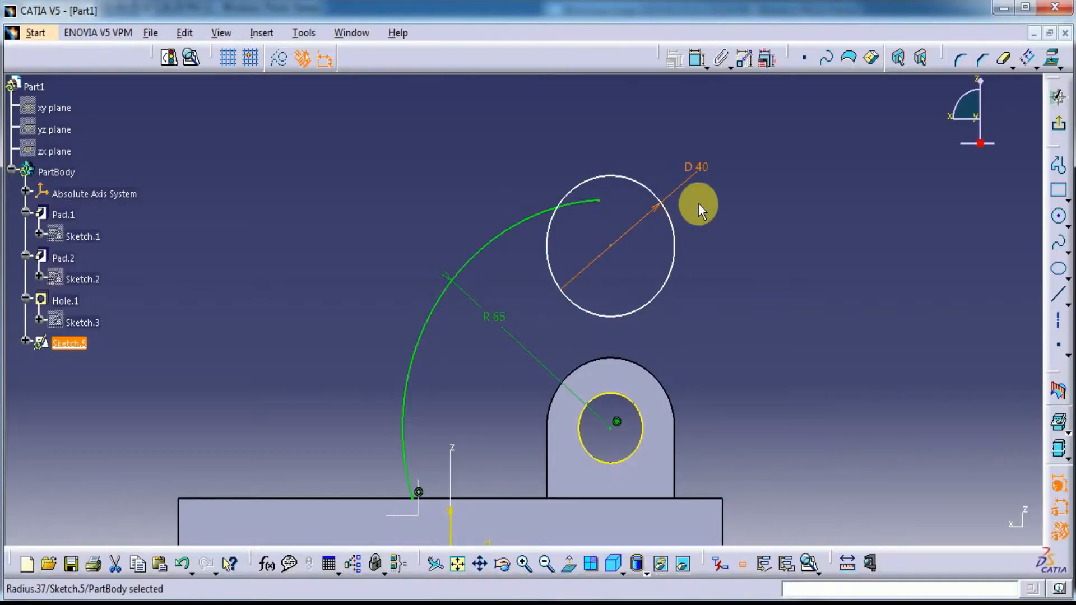
{"action": "left_click", "coordinate": [697, 57]}
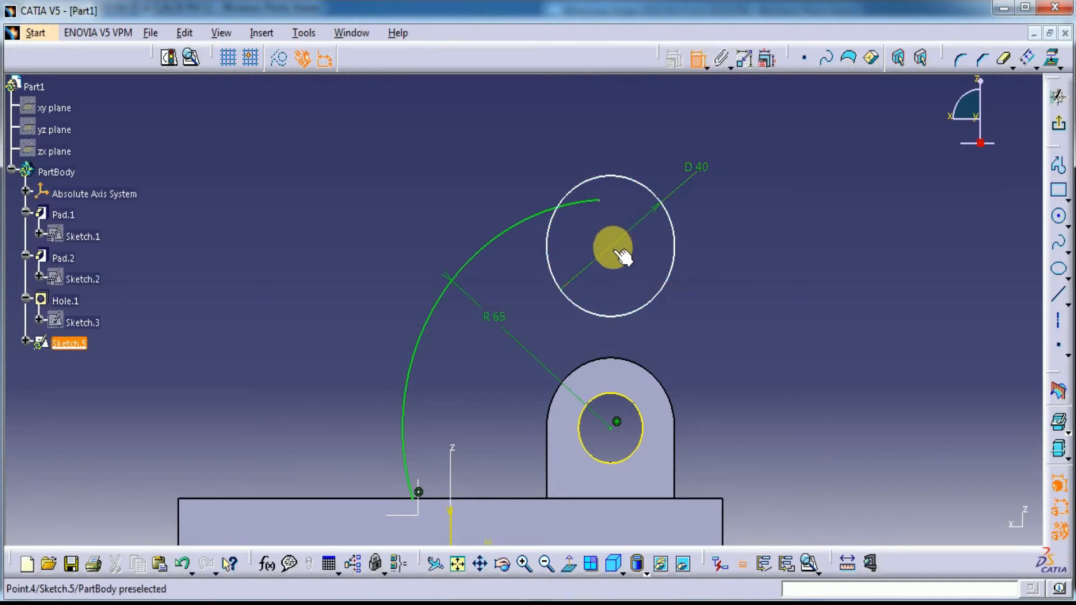
{"action": "left_click", "coordinate": [617, 255]}
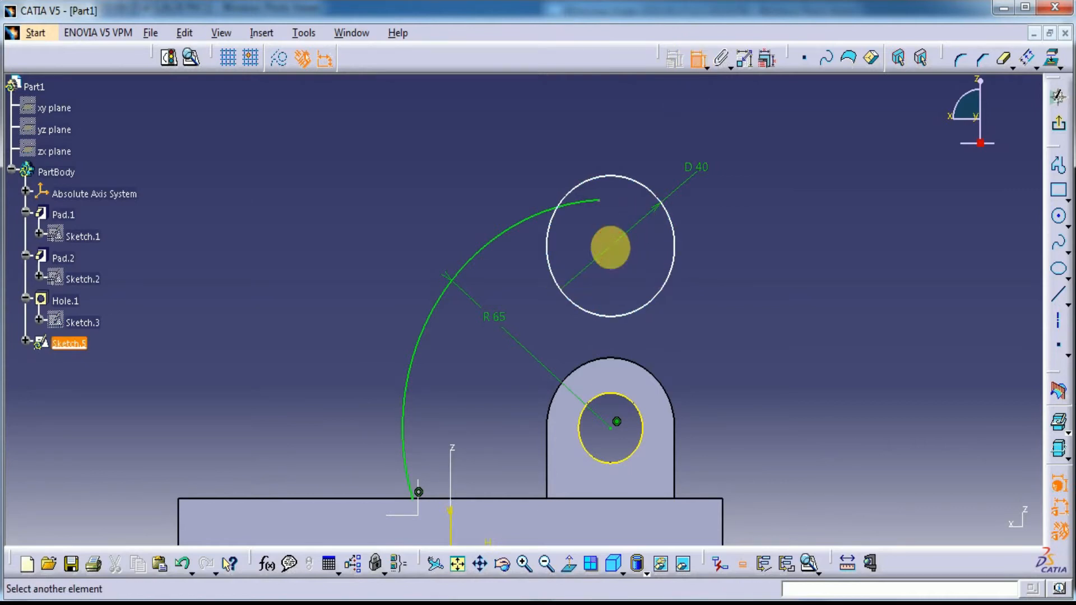
{"action": "left_click", "coordinate": [616, 421]}
{"action": "left_click", "coordinate": [800, 312]}
{"action": "double_click", "coordinate": [799, 312]}
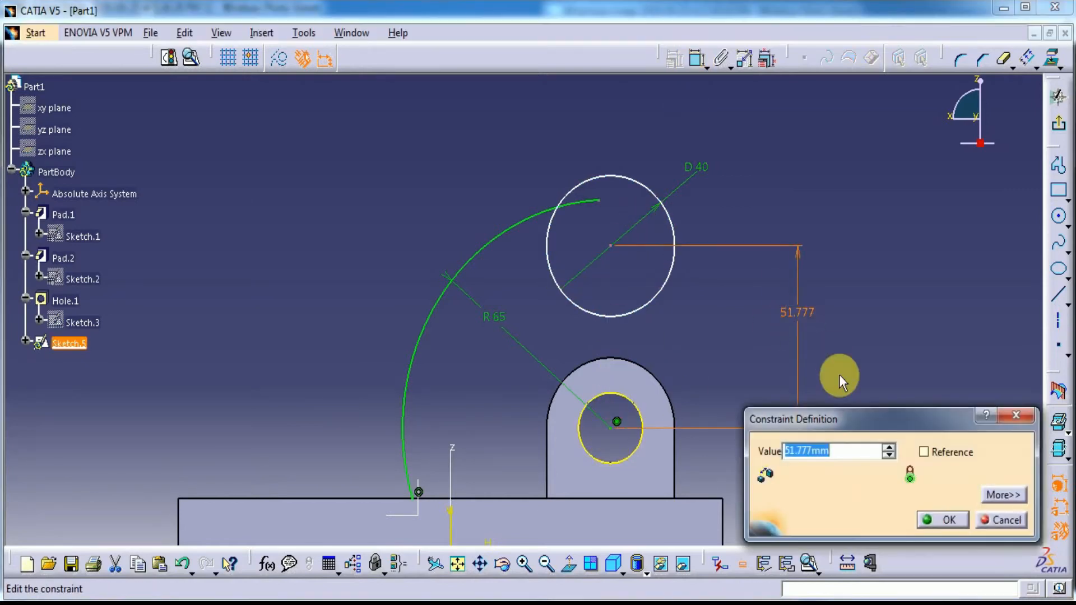
{"action": "type", "text": "60"}
{"action": "key", "text": "Return"}
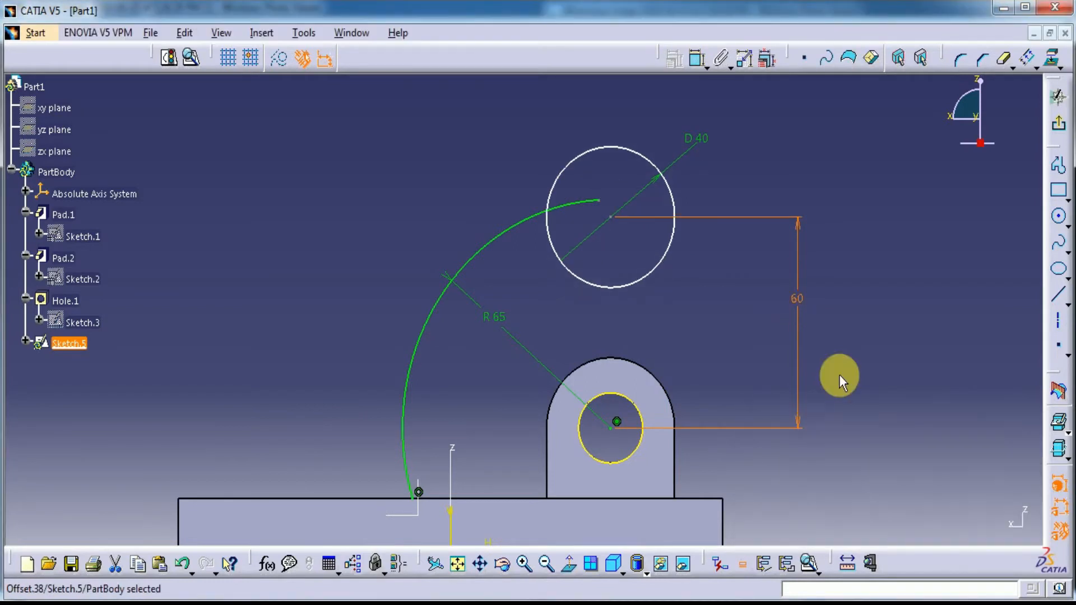
{"action": "key", "text": "alt+Tab"}
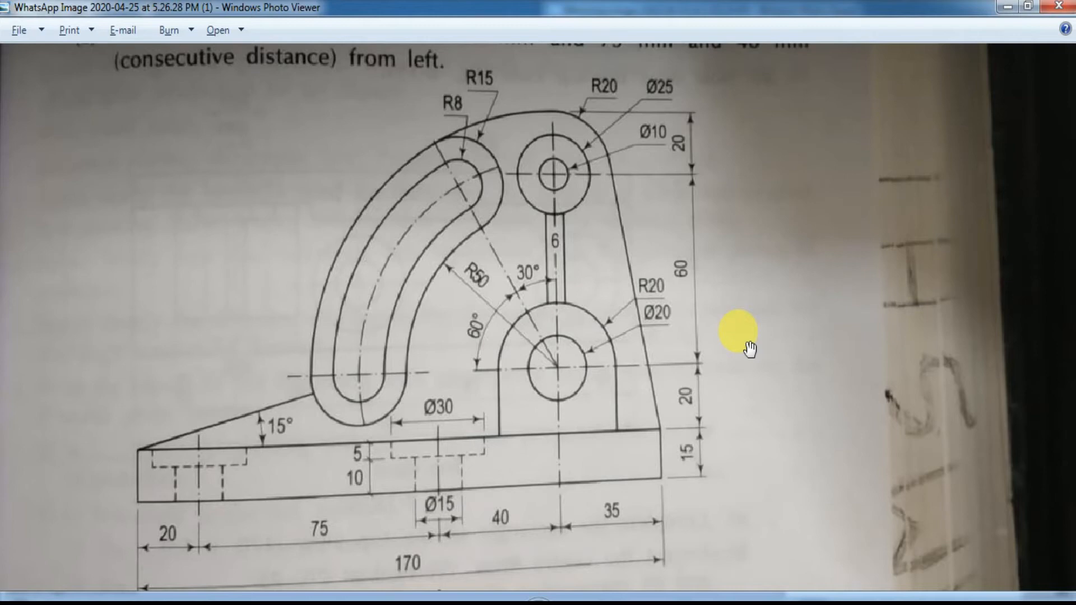
Switch back to CATIA V5 and delete the upper circle together with its centre point and the attached dimensions
{"action": "key", "text": "alt+Tab"}
{"action": "left_click", "coordinate": [640, 247]}
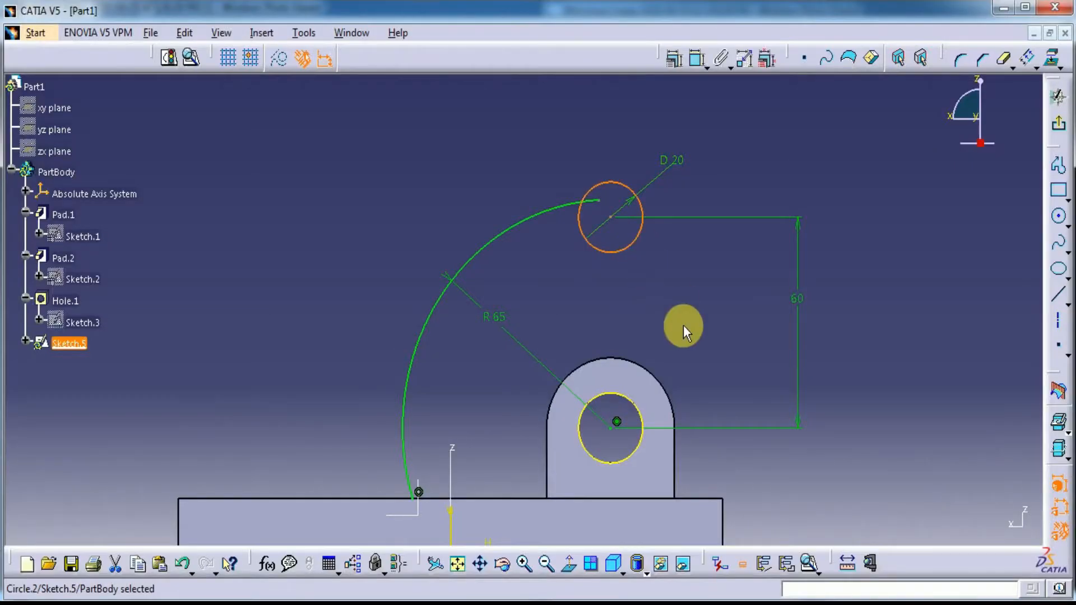
{"action": "key", "text": "Delete"}
{"action": "left_click", "coordinate": [611, 220]}
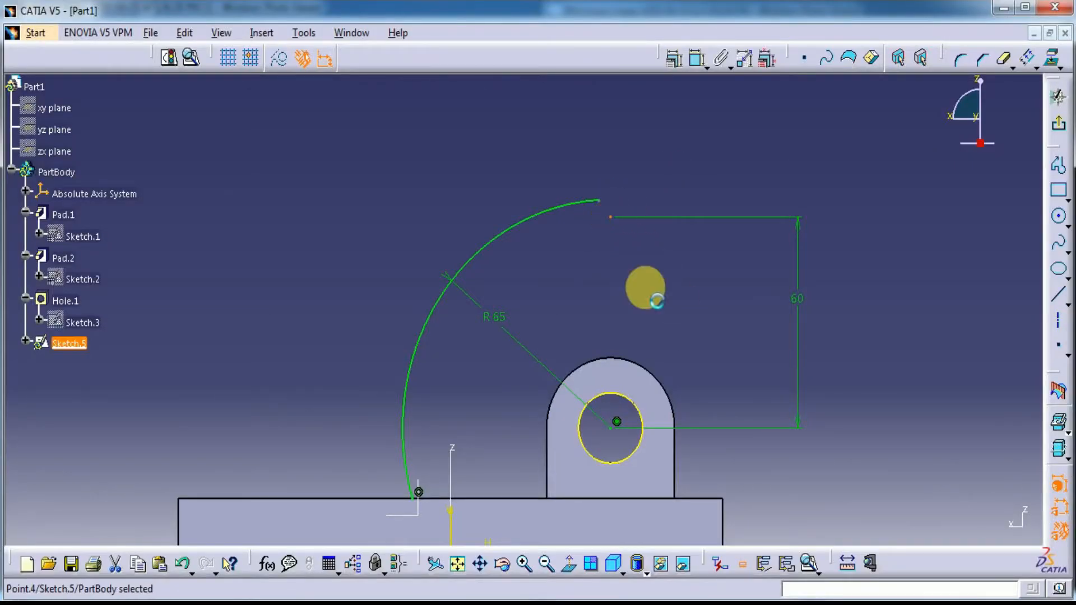
{"action": "key", "text": "Delete"}
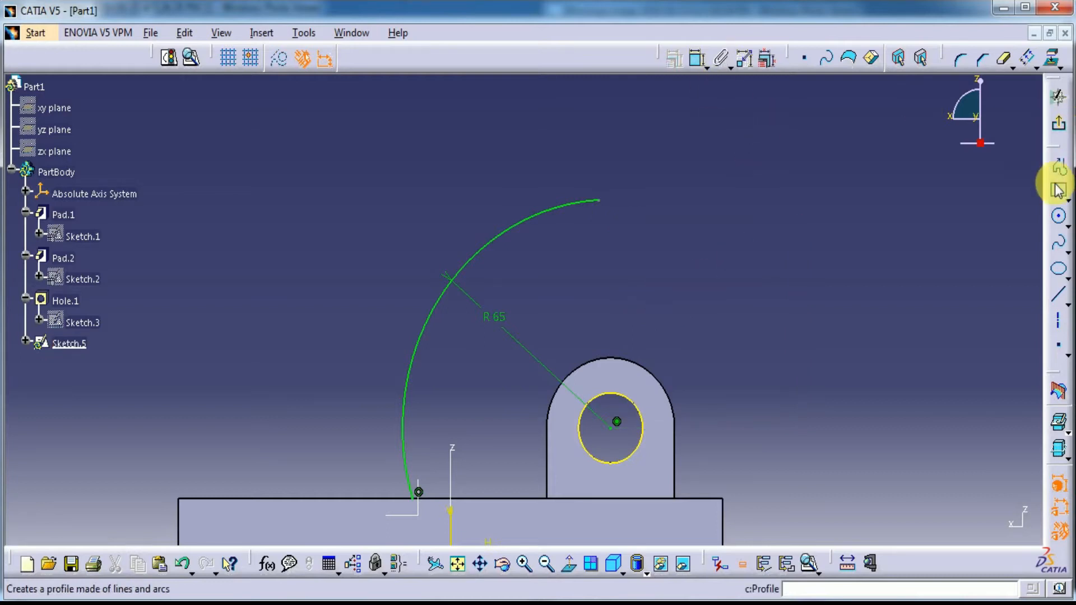
Draw a slanted line right of the boss and make its lower end coincident with the base plate's upper right corner
{"action": "left_click", "coordinate": [1061, 292]}
{"action": "left_click", "coordinate": [726, 477]}
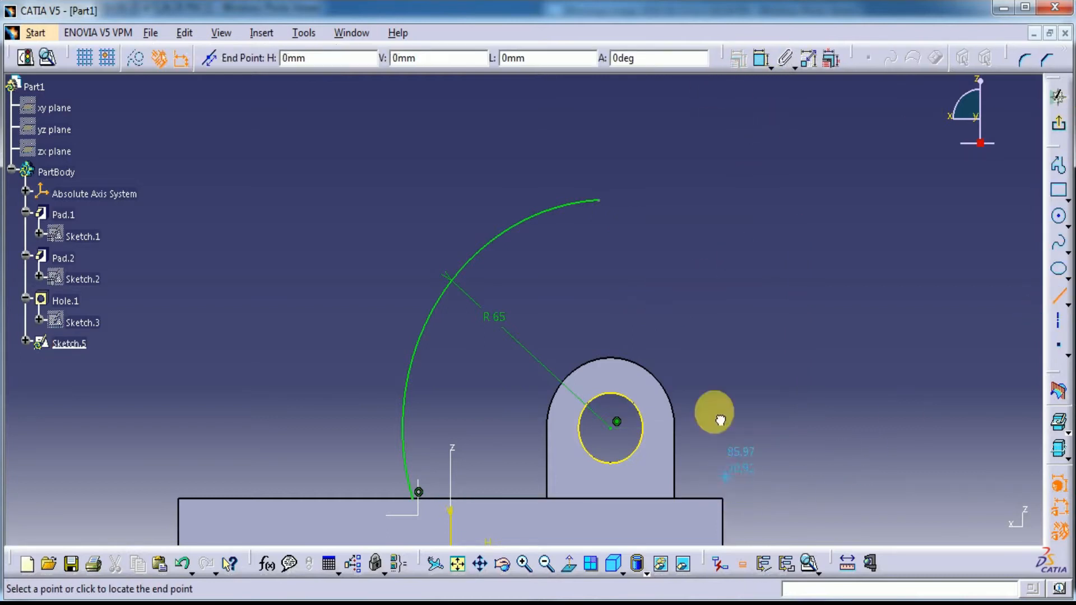
{"action": "left_click", "coordinate": [659, 210]}
{"action": "left_click", "coordinate": [698, 58]}
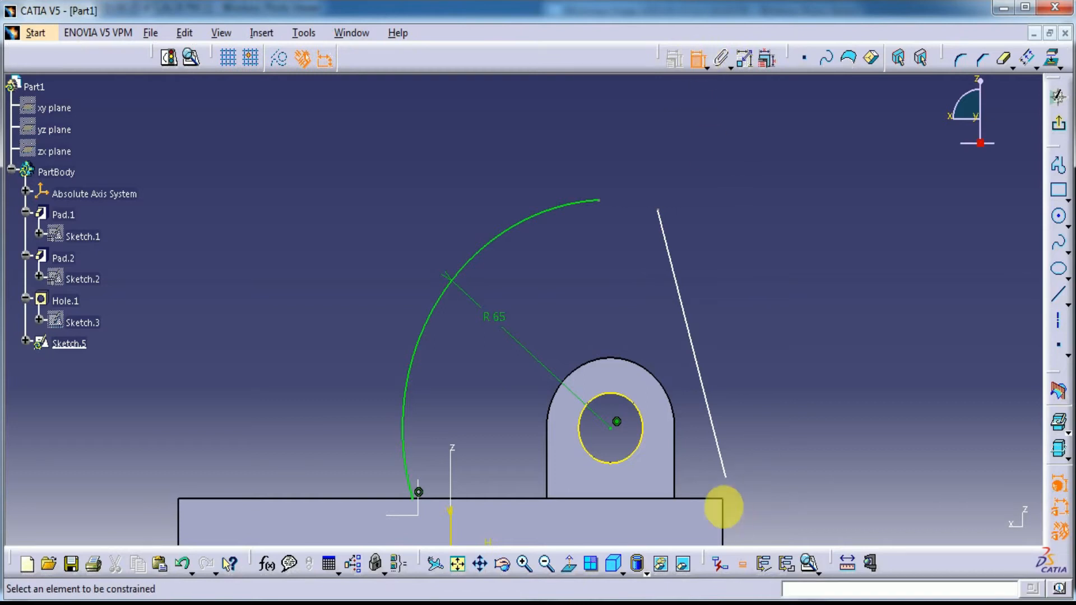
{"action": "left_click", "coordinate": [727, 499]}
{"action": "right_click", "coordinate": [849, 454]}
{"action": "left_click", "coordinate": [899, 385]}
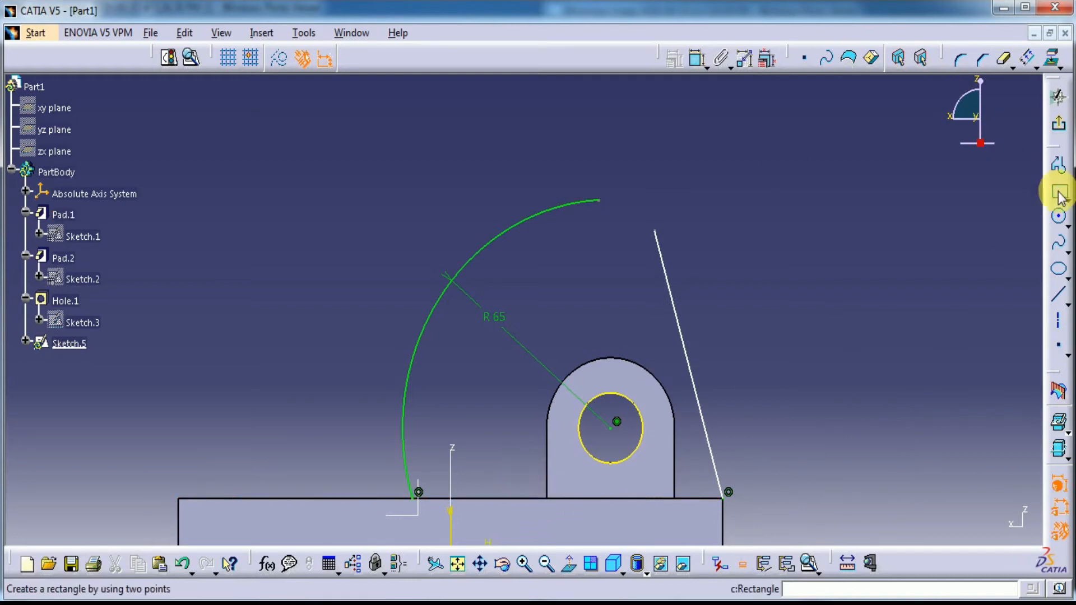
Draw a horizontal line along the base plate's top edge from the slanted line's lower end to the large arc's lower end
{"action": "left_click", "coordinate": [1058, 294]}
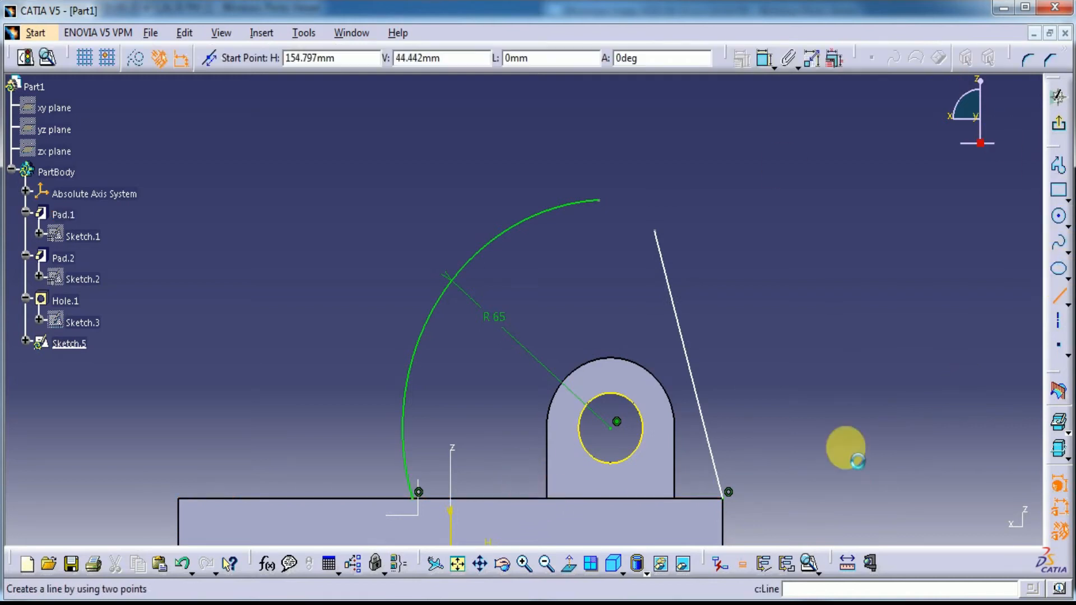
{"action": "left_click", "coordinate": [727, 496]}
{"action": "left_click", "coordinate": [418, 494]}
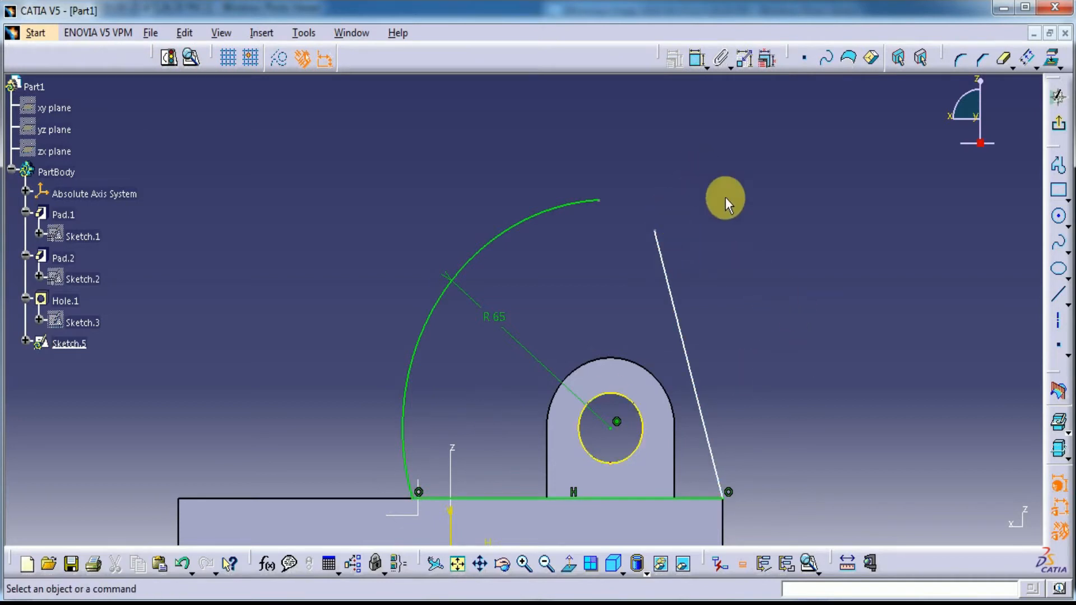
Draw a short arc with a radius of about 35 mm above the gap between the large arc and the slanted line
{"action": "left_click", "coordinate": [1069, 253]}
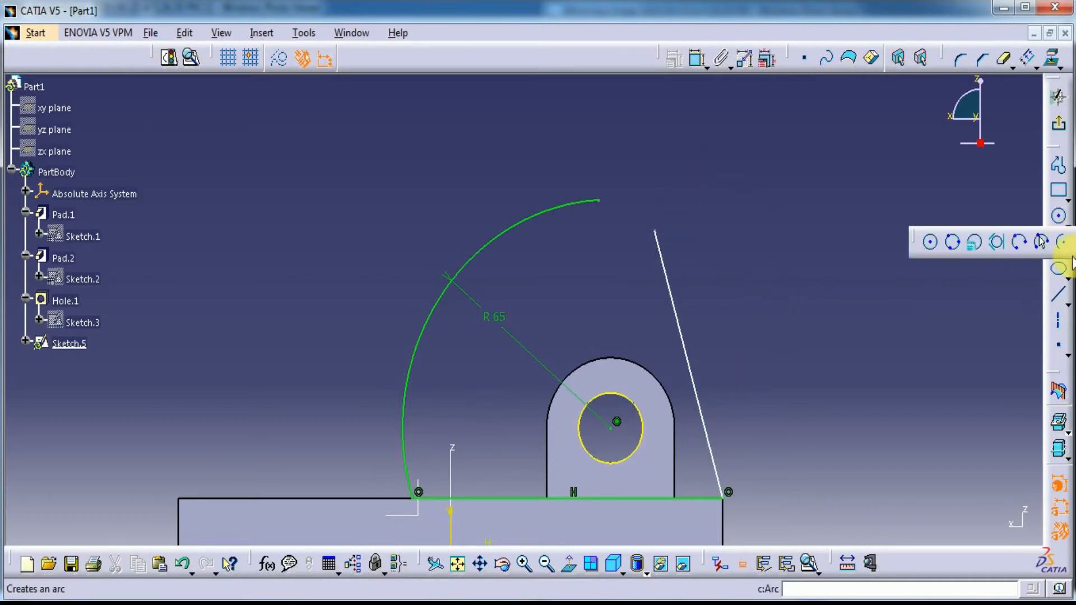
{"action": "left_click", "coordinate": [1065, 245]}
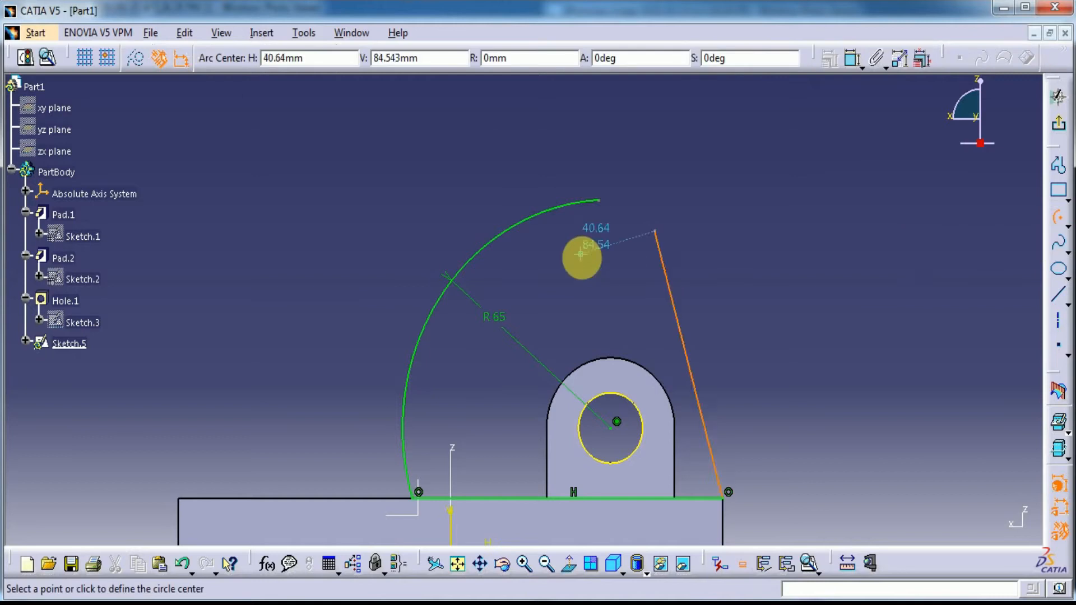
{"action": "left_click", "coordinate": [573, 288]}
{"action": "left_click", "coordinate": [662, 219]}
{"action": "left_click", "coordinate": [611, 175]}
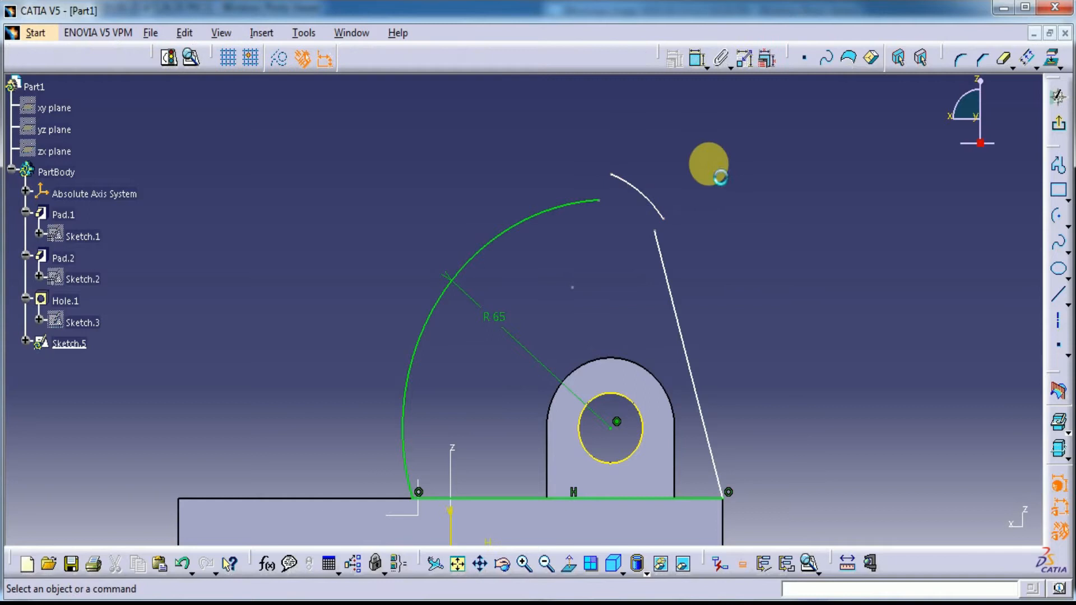
Make the short arc's lower end coincident with the slanted line's upper end
{"action": "left_click", "coordinate": [696, 62]}
{"action": "left_click", "coordinate": [663, 221]}
{"action": "left_click", "coordinate": [696, 61]}
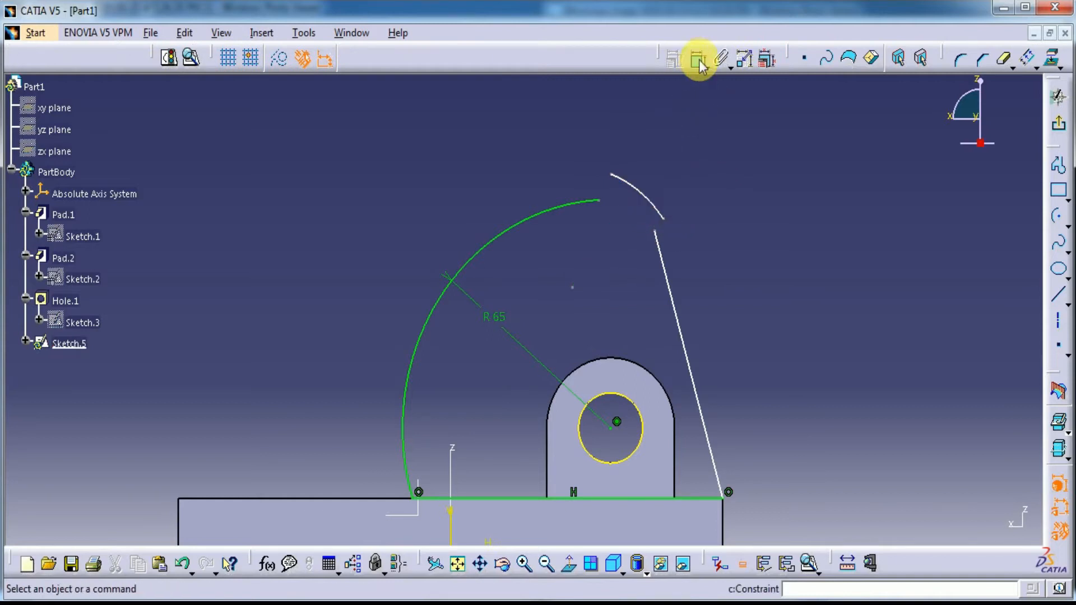
{"action": "left_click", "coordinate": [696, 61]}
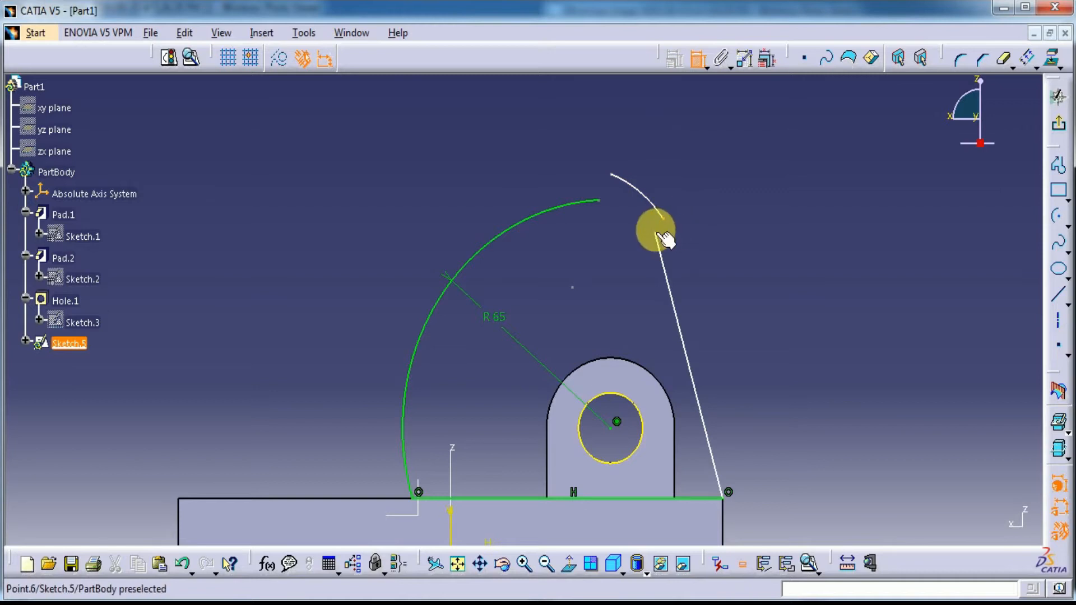
{"action": "left_click", "coordinate": [660, 233]}
{"action": "right_click", "coordinate": [740, 225]}
{"action": "left_click", "coordinate": [748, 354]}
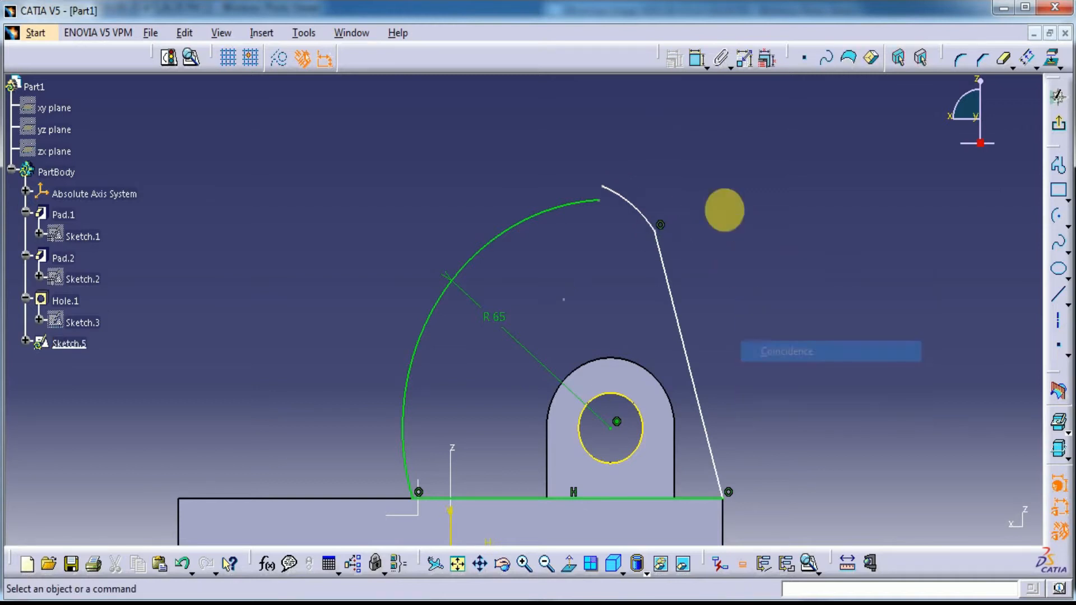
Make the short arc's upper end coincident with the large arc's upper end
{"action": "left_click", "coordinate": [601, 185]}
{"action": "left_click", "coordinate": [697, 59]}
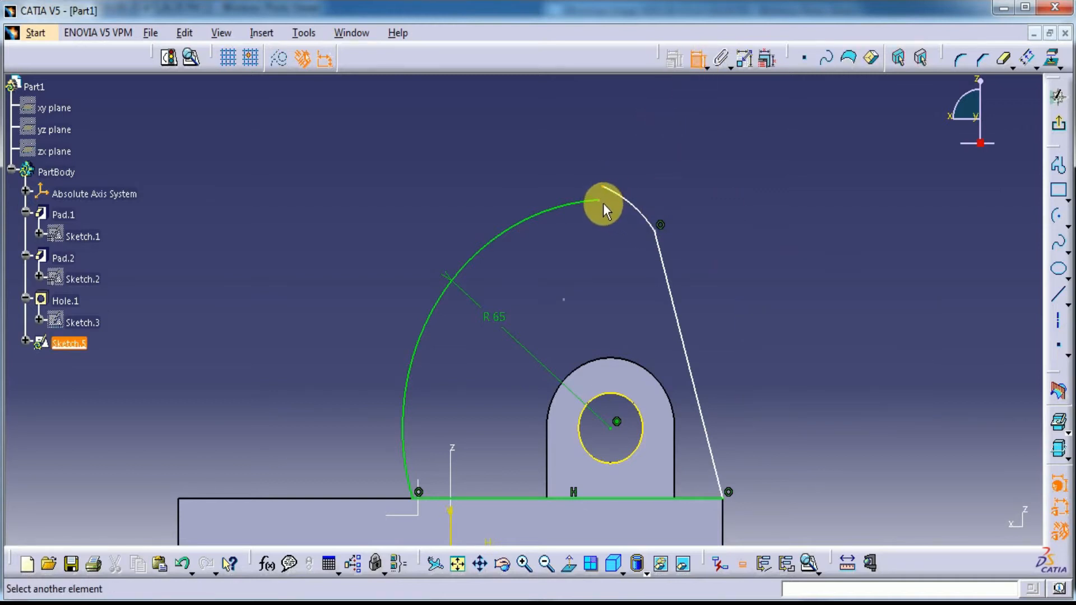
{"action": "left_click", "coordinate": [602, 200]}
{"action": "right_click", "coordinate": [655, 120]}
{"action": "left_click", "coordinate": [699, 247]}
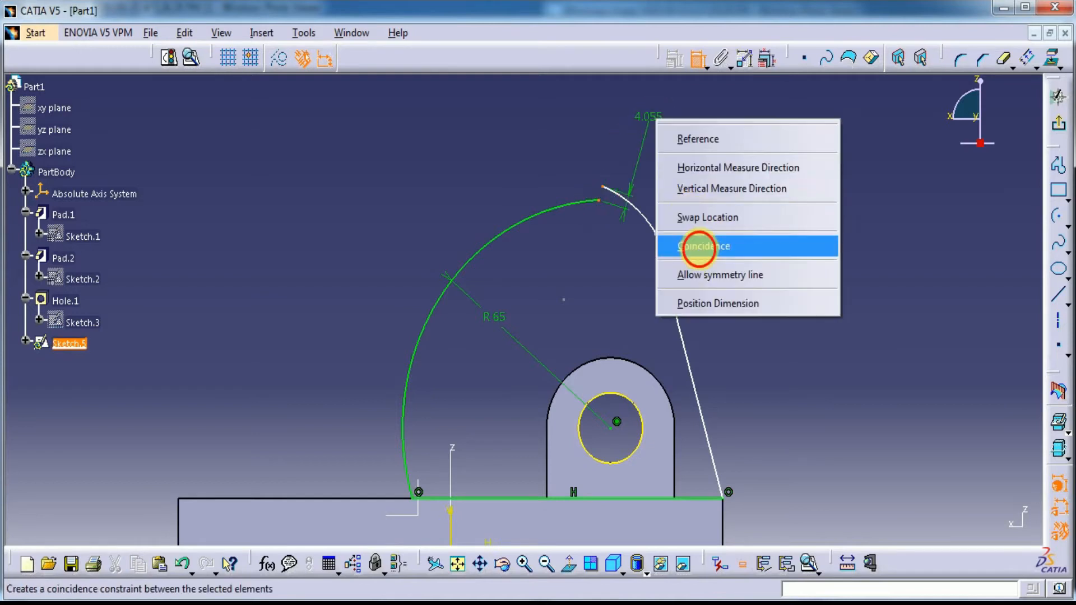
Dimension the short top arc's radius and set it to 20 mm
{"action": "left_click", "coordinate": [695, 59]}
{"action": "left_click", "coordinate": [627, 211]}
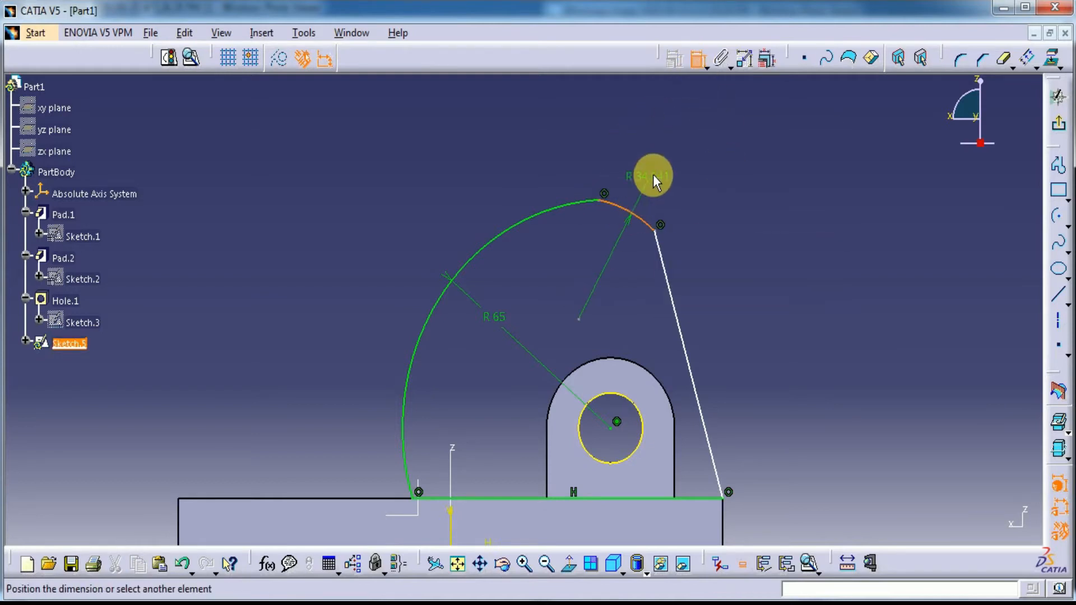
{"action": "double_click", "coordinate": [653, 170]}
{"action": "type", "text": "2"}
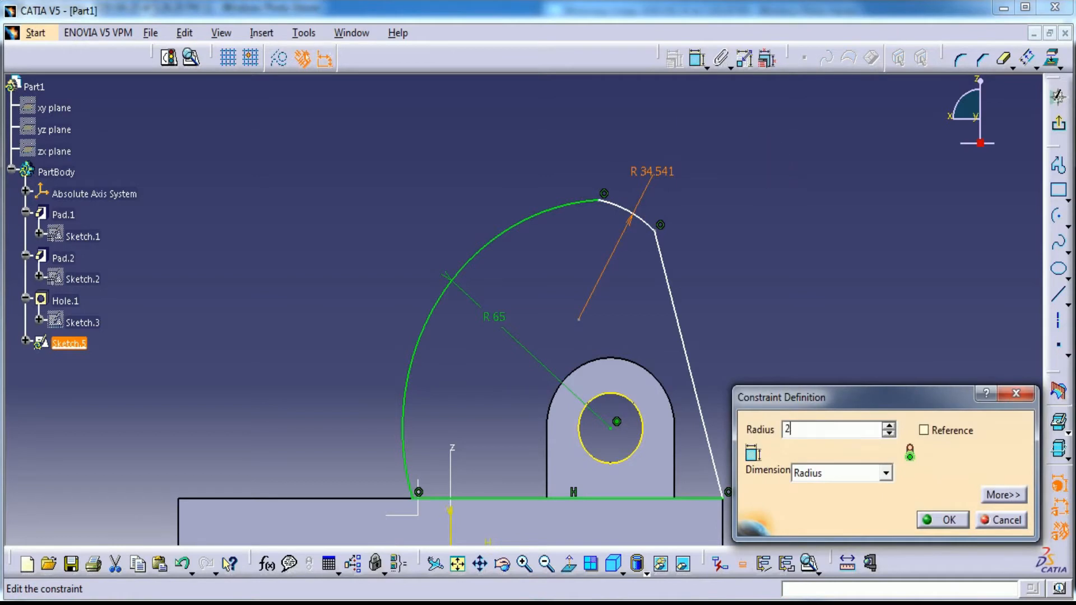
{"action": "type", "text": "0"}
{"action": "key", "text": "Return"}
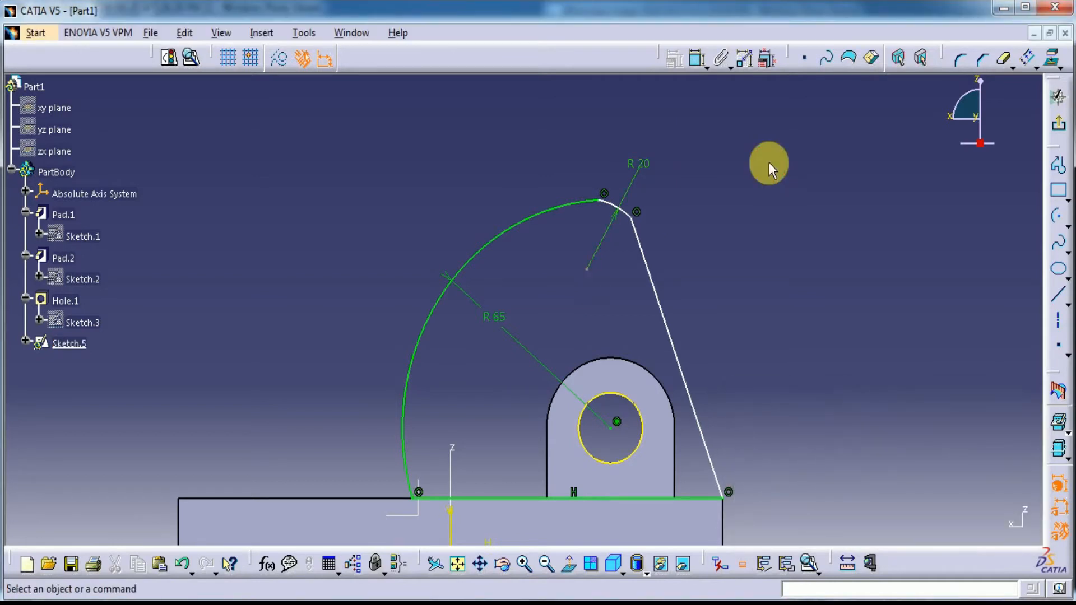
Set the large arc's radius to 80 mm and move the slanted line's upper end outward, away from the large arc
{"action": "left_click", "coordinate": [754, 303]}
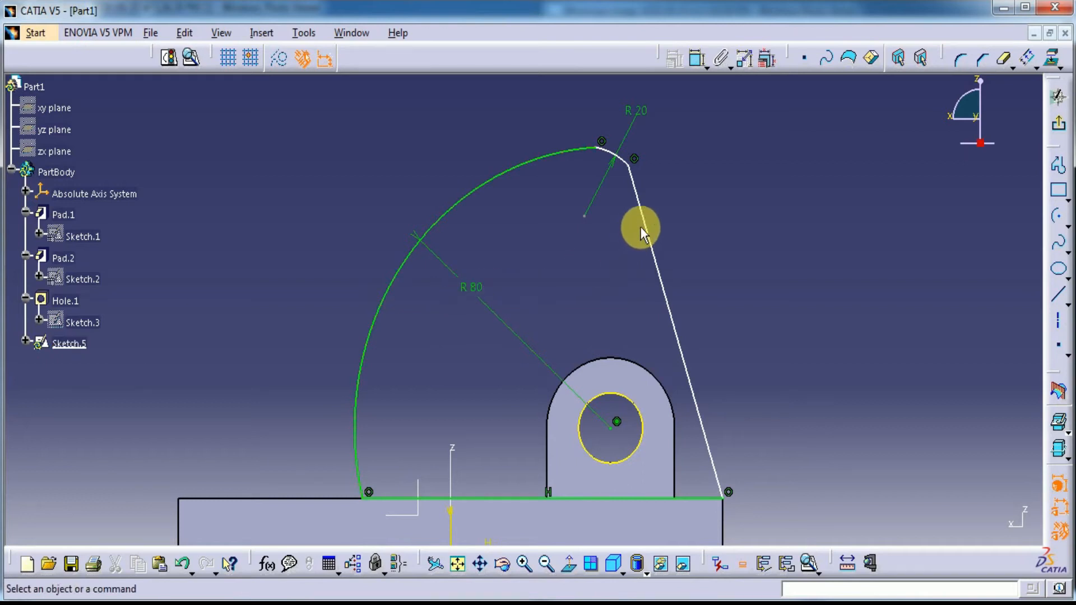
{"action": "left_click_drag", "start_coordinate": [643, 221], "coordinate": [711, 280]}
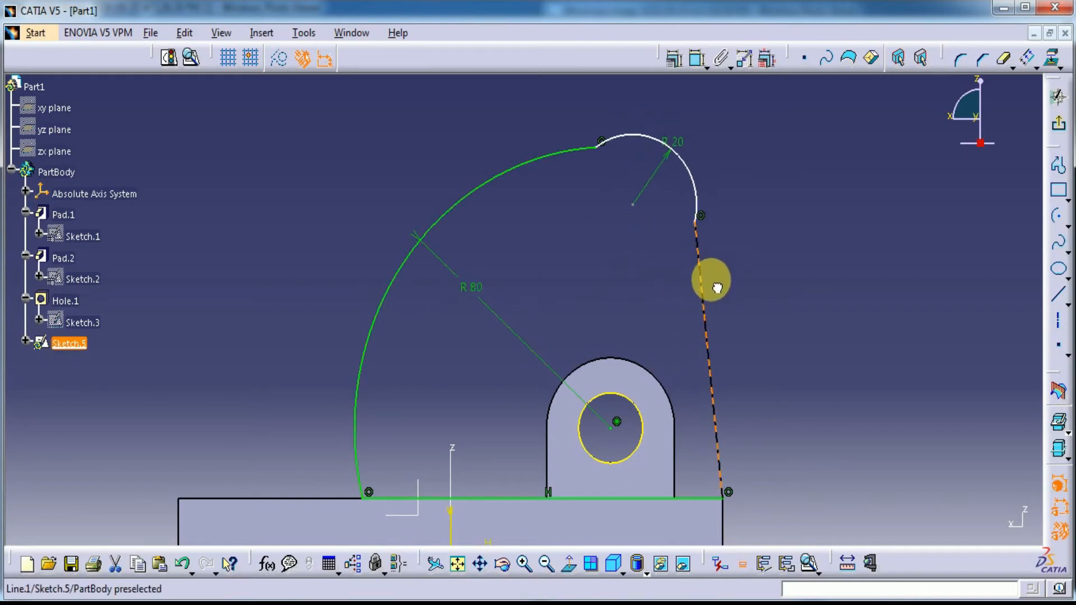
{"action": "left_click", "coordinate": [640, 162]}
{"action": "left_click", "coordinate": [726, 168]}
Apply a tangency constraint between the R20 top arc and the R80 arc
{"action": "middle_click_drag", "start_coordinate": [725, 168], "coordinate": [743, 281]}
{"action": "left_click", "coordinate": [697, 57]}
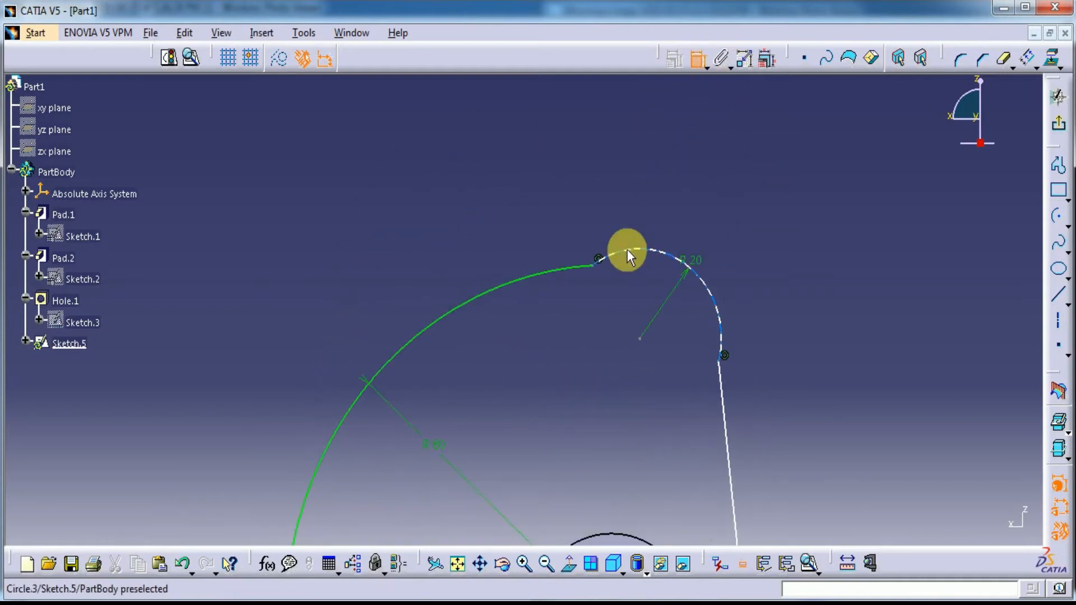
{"action": "left_click", "coordinate": [628, 250]}
{"action": "right_click", "coordinate": [649, 180]}
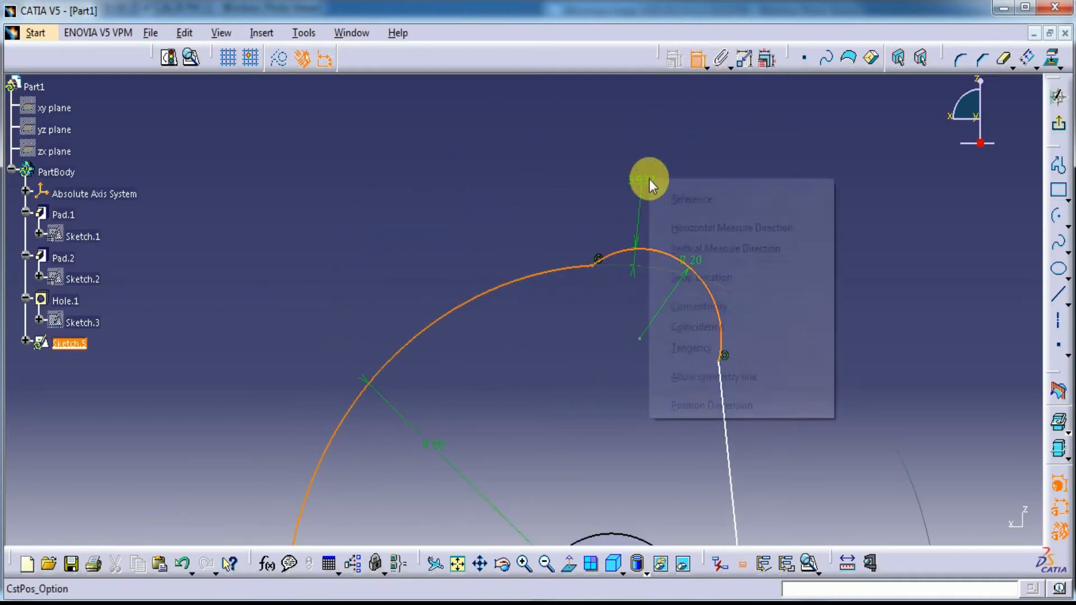
{"action": "left_click", "coordinate": [687, 344]}
Apply a tangency constraint between the R20 top arc and the slanted line
{"action": "left_click", "coordinate": [696, 58]}
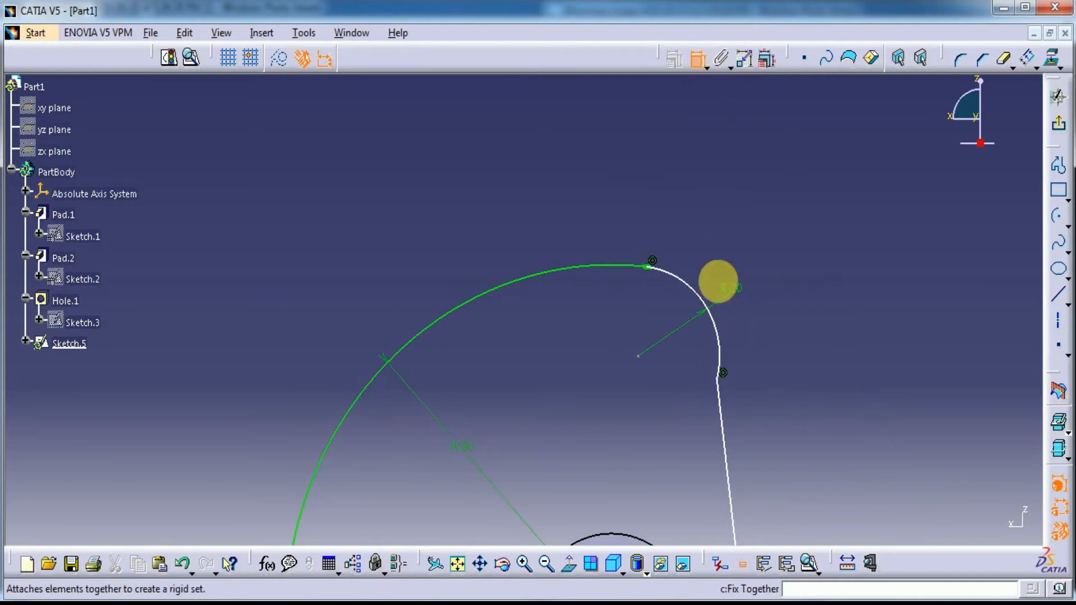
{"action": "left_click", "coordinate": [716, 336]}
{"action": "left_click", "coordinate": [730, 414]}
{"action": "right_click", "coordinate": [792, 363]}
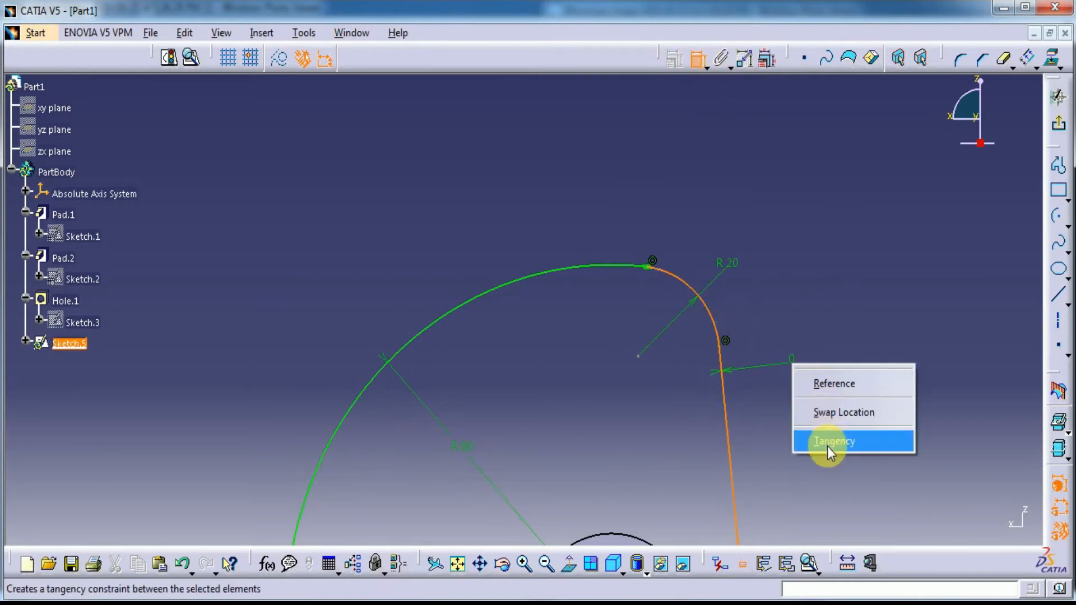
{"action": "left_click", "coordinate": [829, 440]}
Check the reference drawing, run Sketch Analysis on the profile, and set the projected boss hole circle to construction mode
{"action": "mouse_move", "coordinate": [837, 383]}
{"action": "middle_mouse_down"}
{"action": "mouse_move", "coordinate": [833, 392]}
{"action": "mouse_move", "coordinate": [691, 385]}
{"action": "mouse_move", "coordinate": [690, 344]}
{"action": "middle_mouse_up"}
{"action": "key", "text": "alt+Tab"}
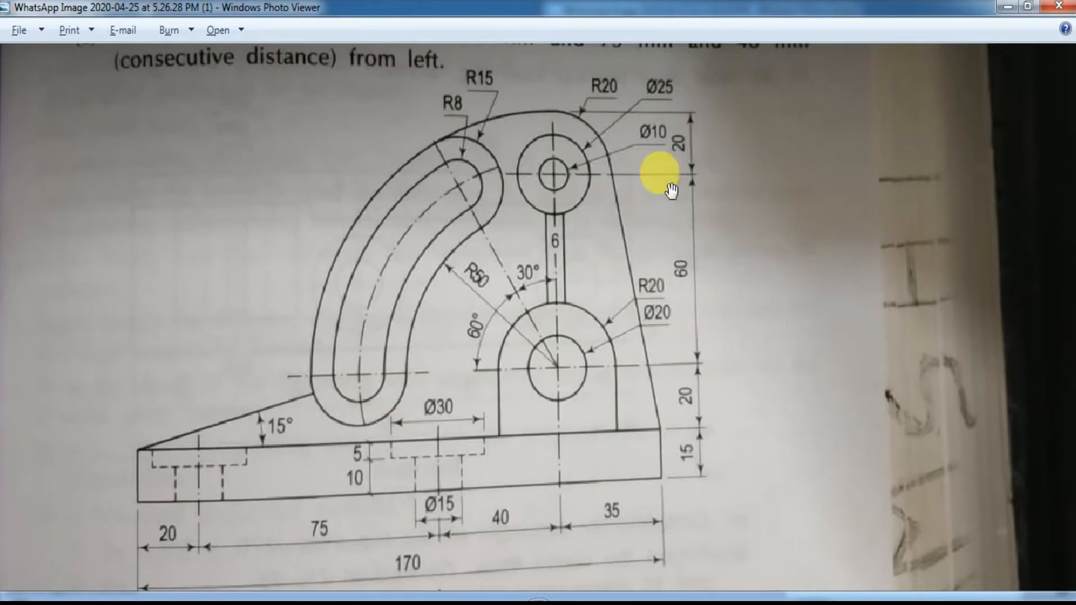
{"action": "key", "text": "alt+Tab"}
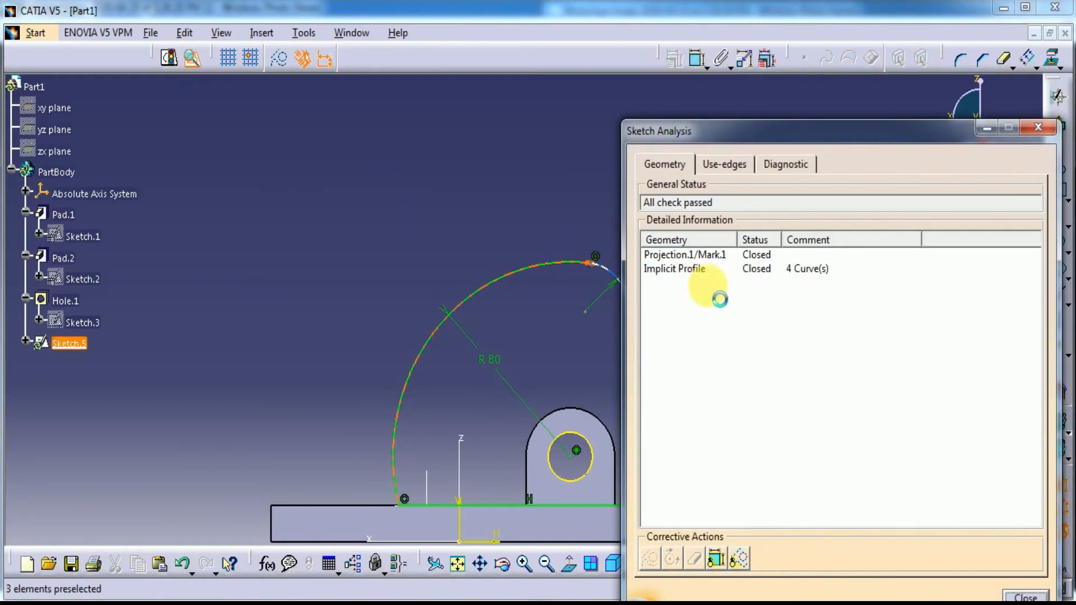
{"action": "middle_click_drag", "start_coordinate": [609, 263], "coordinate": [428, 202]}
{"action": "left_click", "coordinate": [748, 269]}
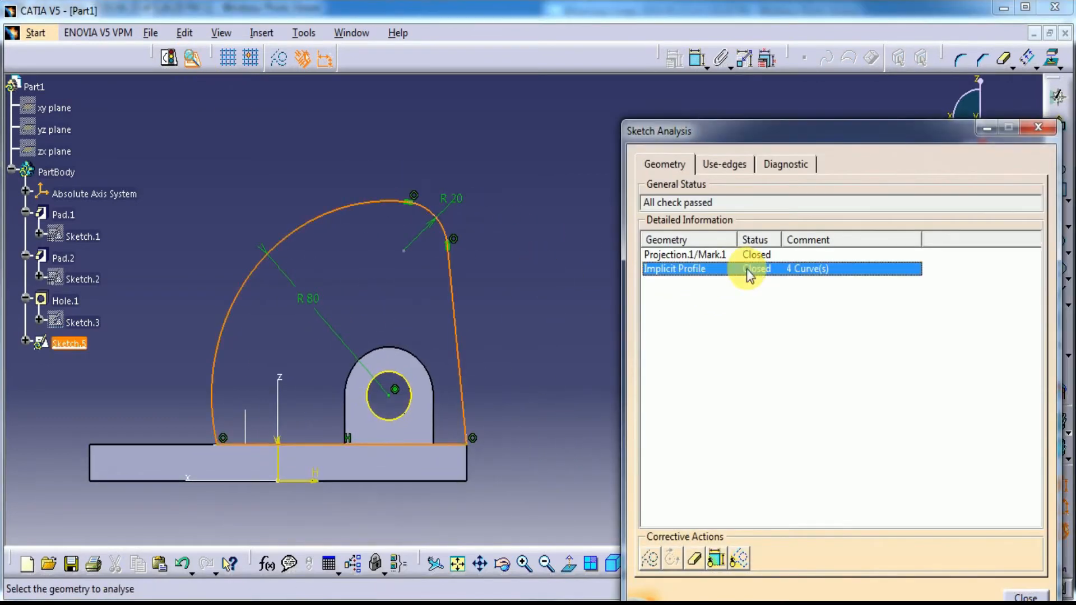
{"action": "left_click", "coordinate": [752, 256]}
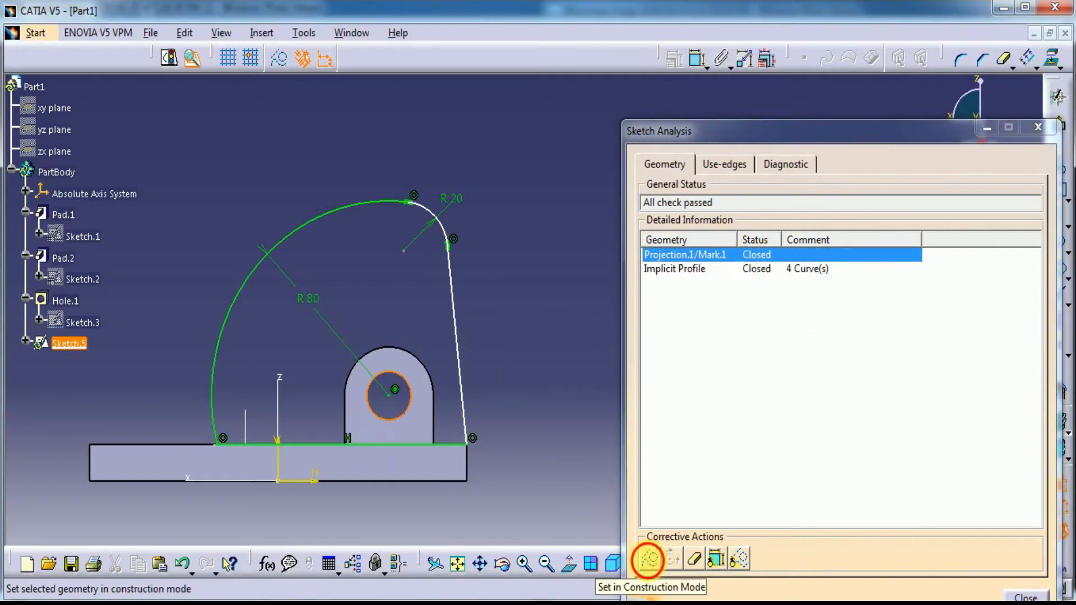
{"action": "left_click", "coordinate": [649, 561]}
{"action": "left_click", "coordinate": [761, 257]}
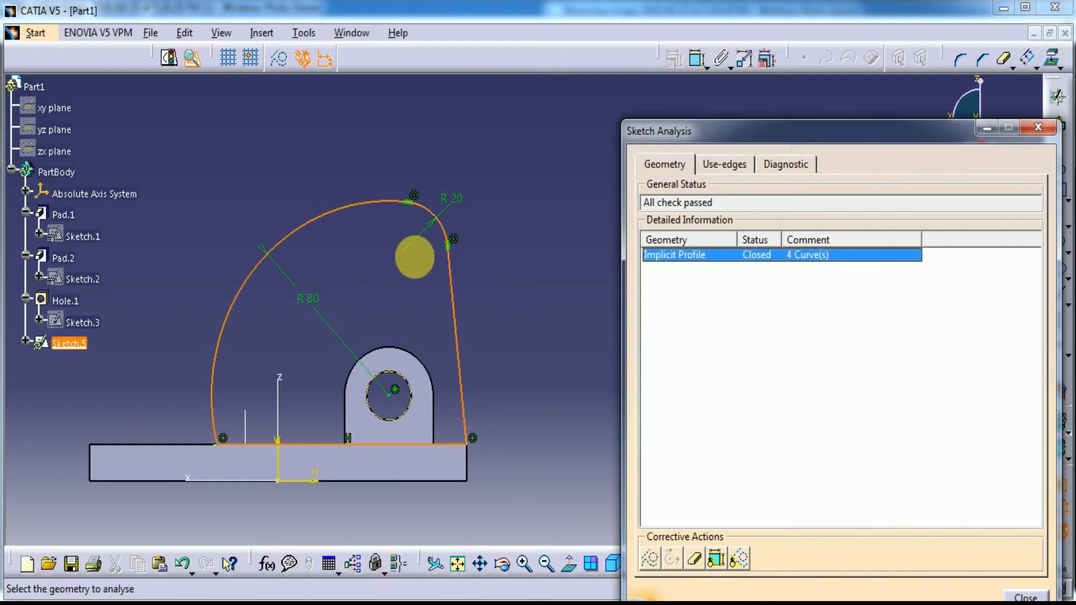
{"action": "left_click", "coordinate": [1038, 598]}
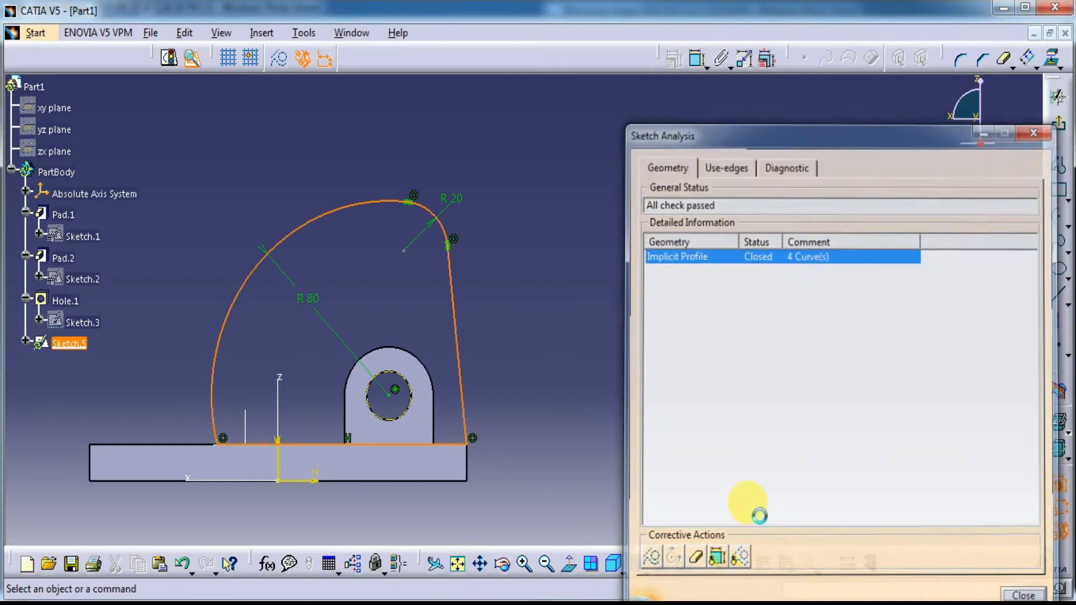
Check the reference drawing, exit the upright plate sketch, and pad its profile 15 mm
{"action": "key", "text": "alt+Tab"}
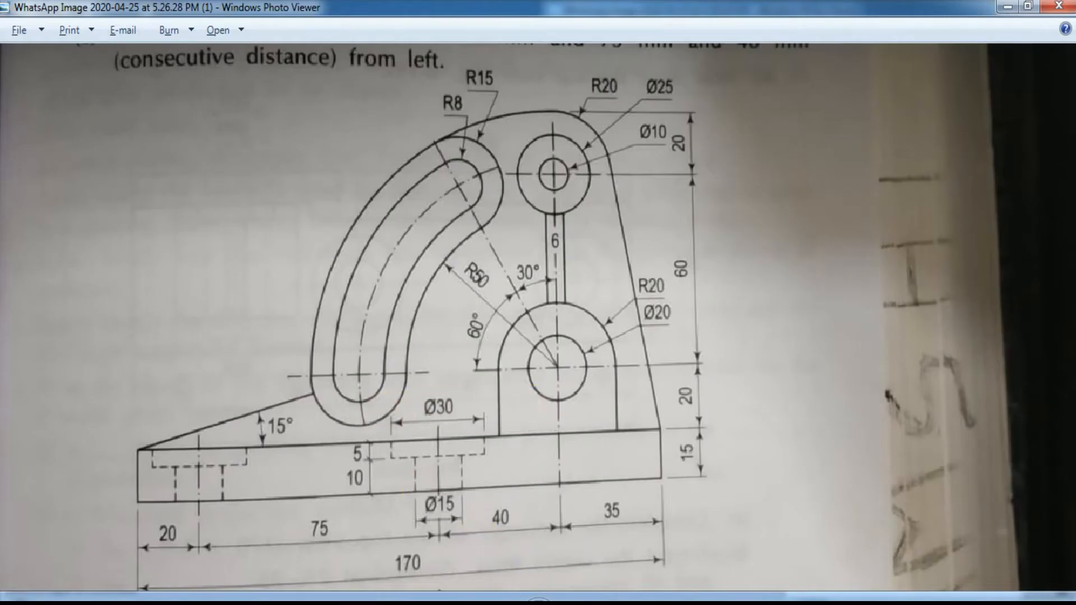
{"action": "key", "text": "alt+Tab"}
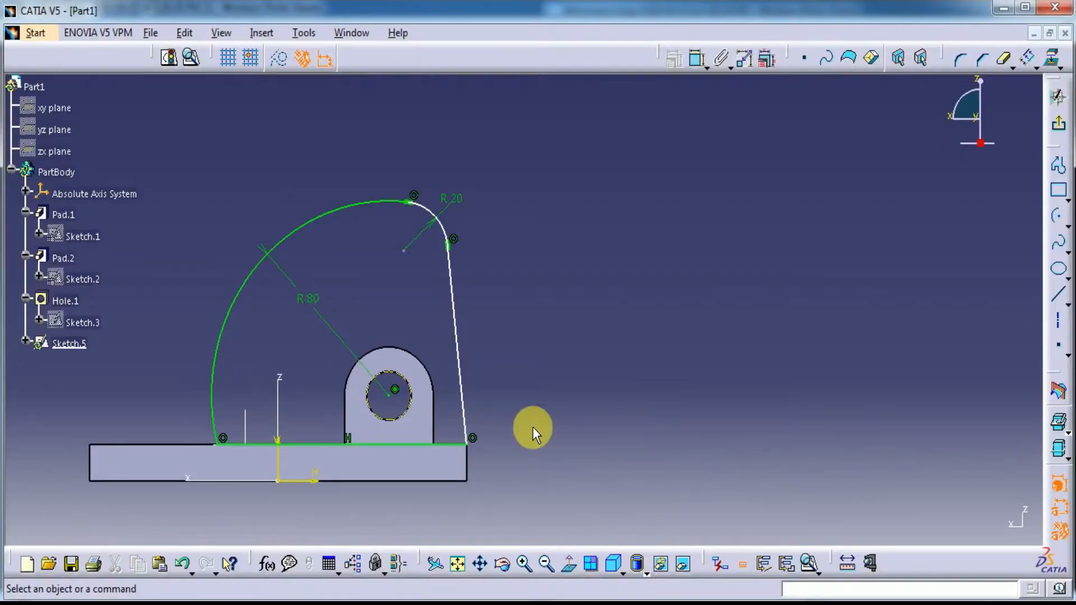
{"action": "left_click", "coordinate": [1059, 127]}
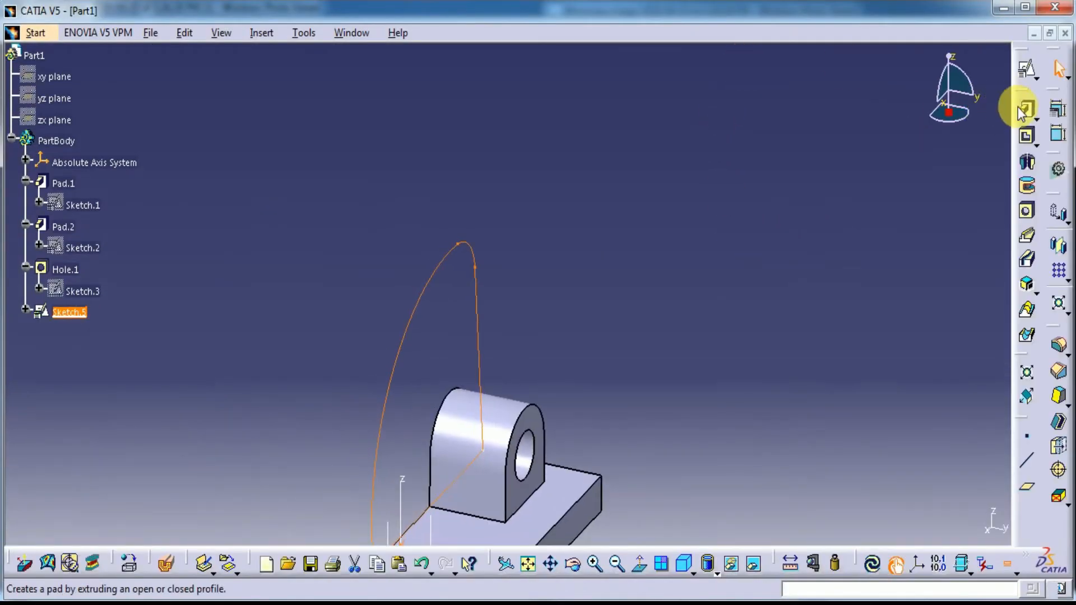
{"action": "left_click", "coordinate": [1025, 110]}
{"action": "middle_click_drag", "start_coordinate": [689, 250], "coordinate": [633, 196]}
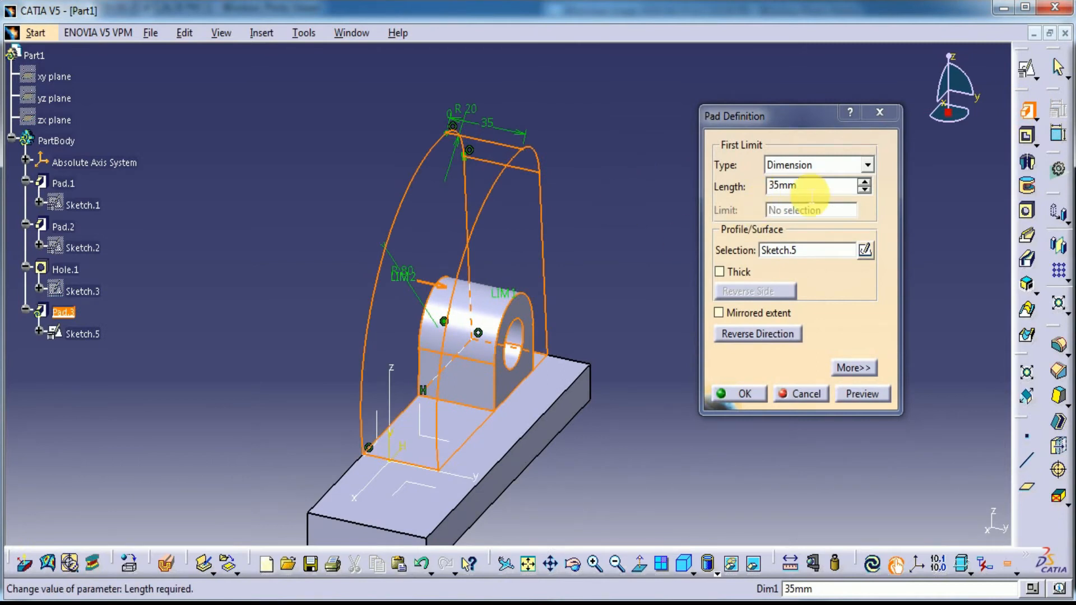
{"action": "double_click", "coordinate": [811, 186]}
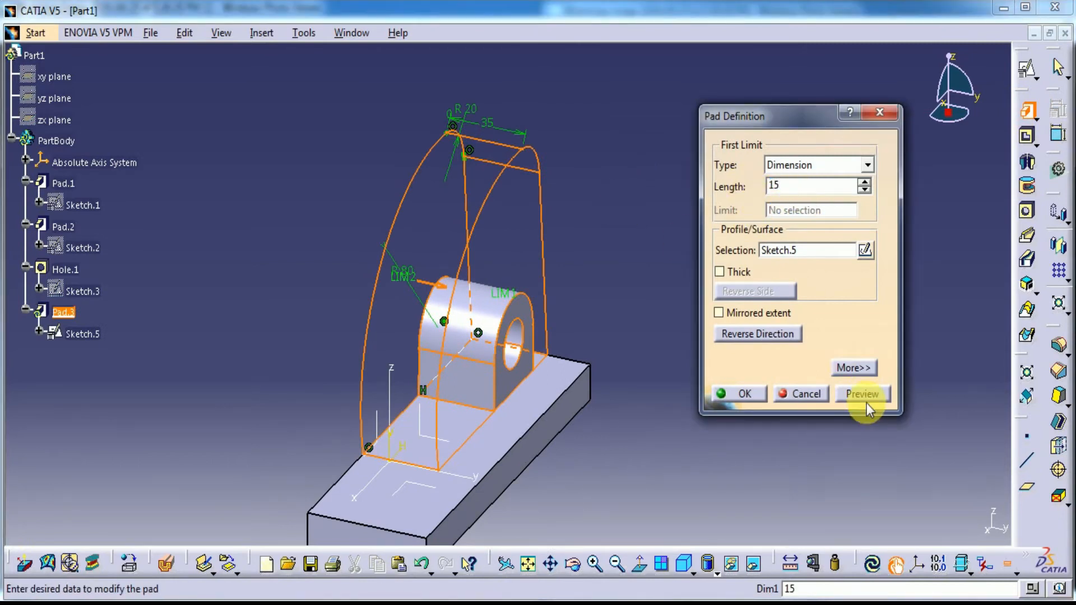
{"action": "left_click", "coordinate": [745, 393]}
{"action": "middle_click_drag", "start_coordinate": [649, 421], "coordinate": [644, 365]}
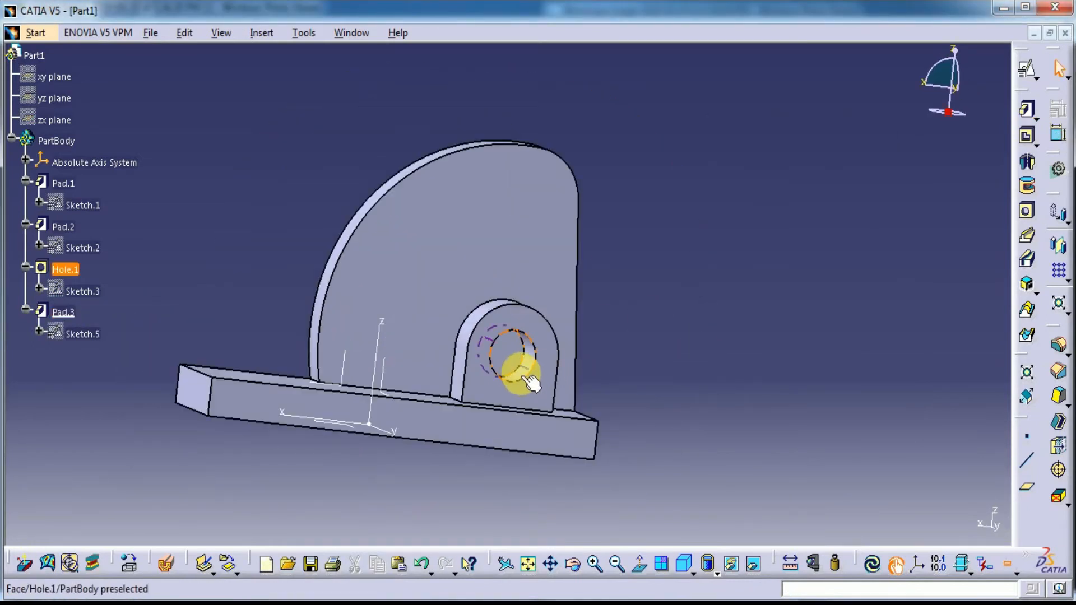
Check the top boss in the reference drawing and start a positioned sketch on the upright plate's front face
{"action": "middle_click_drag", "start_coordinate": [649, 305], "coordinate": [658, 338]}
{"action": "key", "text": "alt+Tab"}
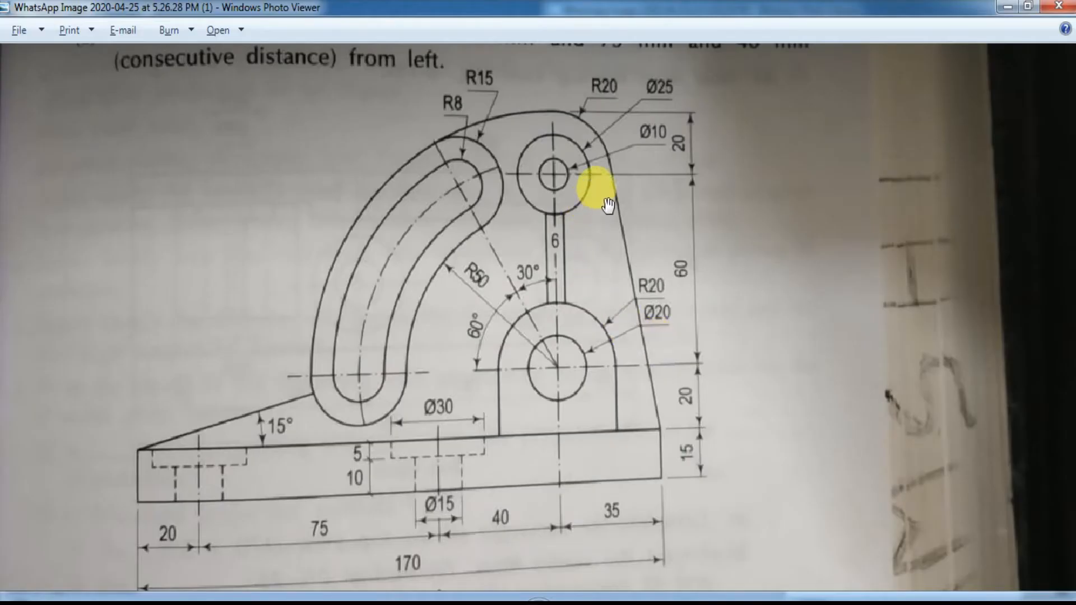
{"action": "key", "text": "alt+Tab"}
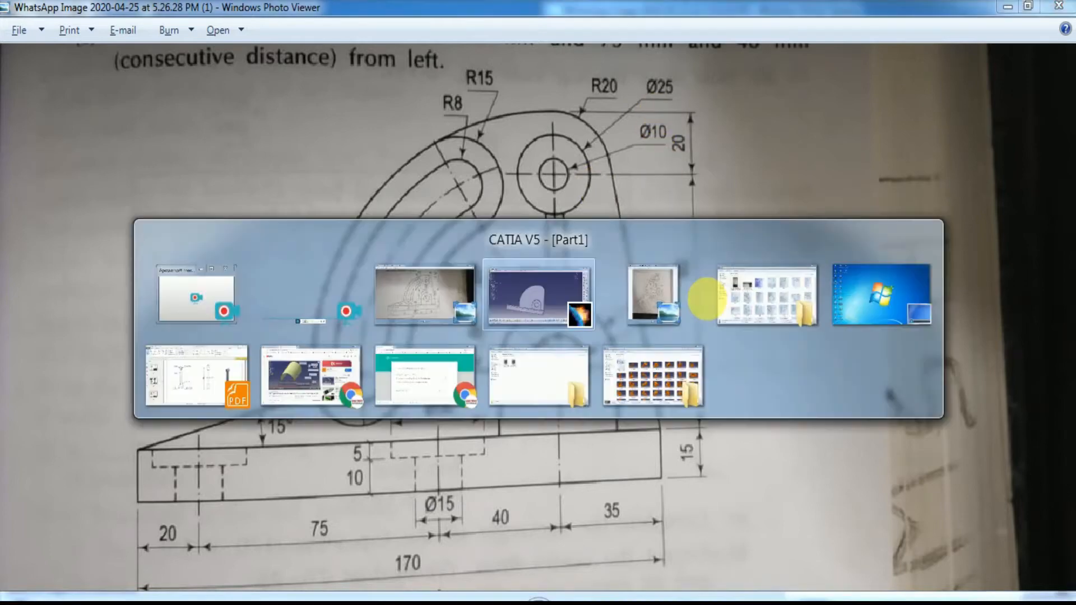
{"action": "left_click", "coordinate": [597, 293]}
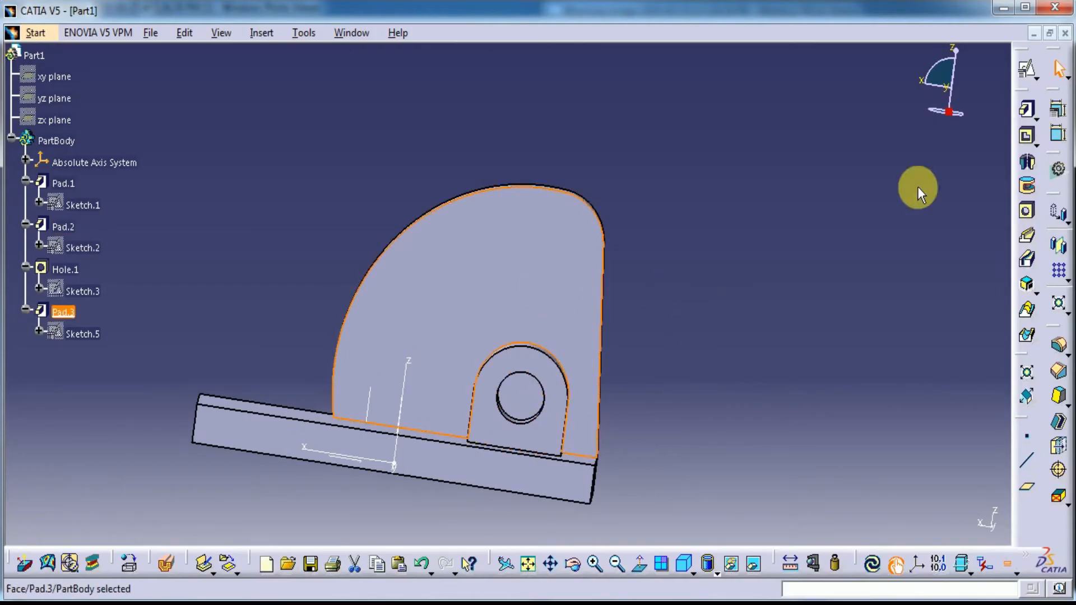
{"action": "left_click", "coordinate": [1027, 69]}
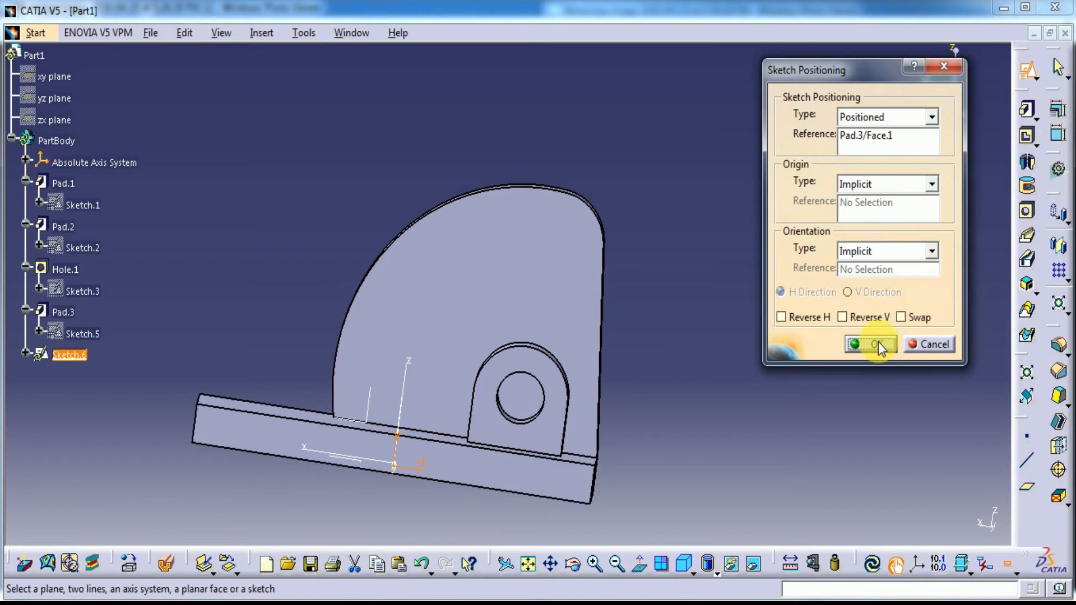
{"action": "left_click", "coordinate": [880, 345]}
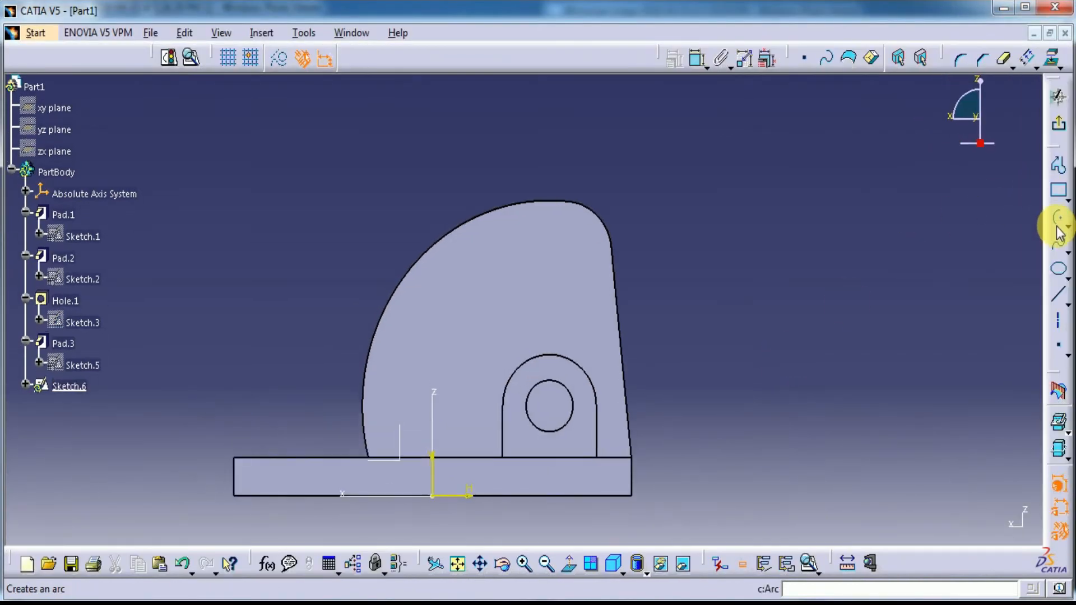
Project the plate's R20 top edge into the sketch and draw a circle about 20 mm in diameter concentric with it
{"action": "left_click", "coordinate": [1068, 226]}
{"action": "left_click", "coordinate": [929, 238]}
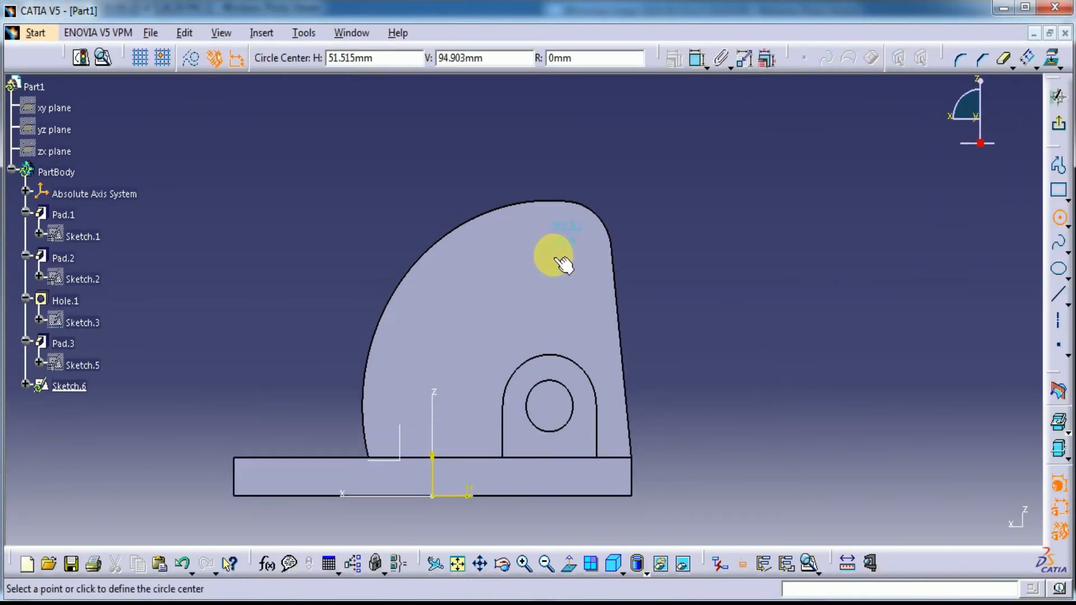
{"action": "left_click", "coordinate": [1059, 66]}
{"action": "left_click", "coordinate": [1065, 83]}
{"action": "left_click", "coordinate": [596, 211]}
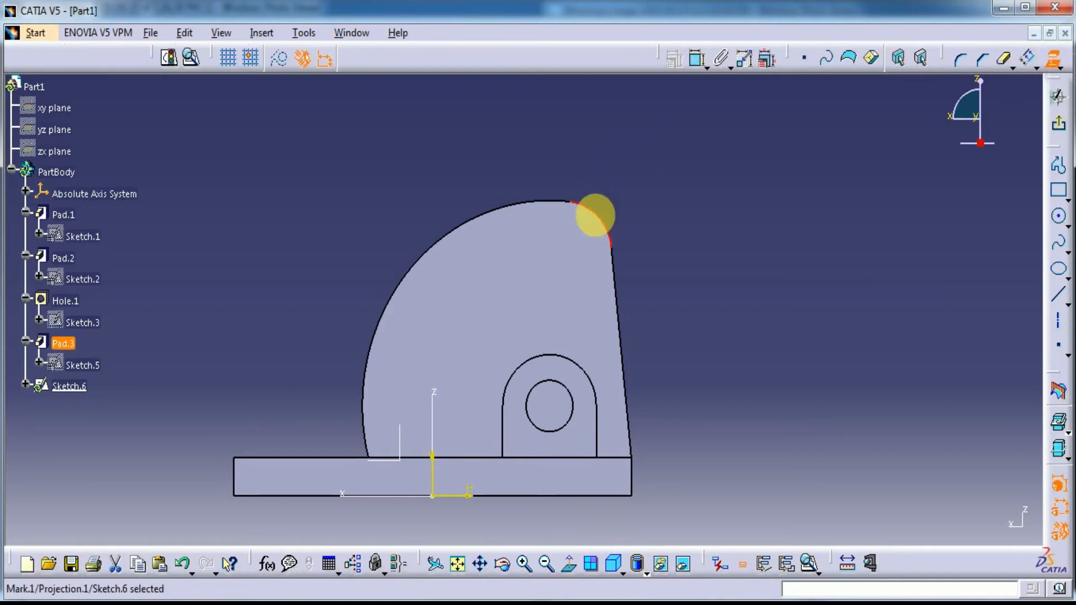
{"action": "left_click", "coordinate": [1058, 216]}
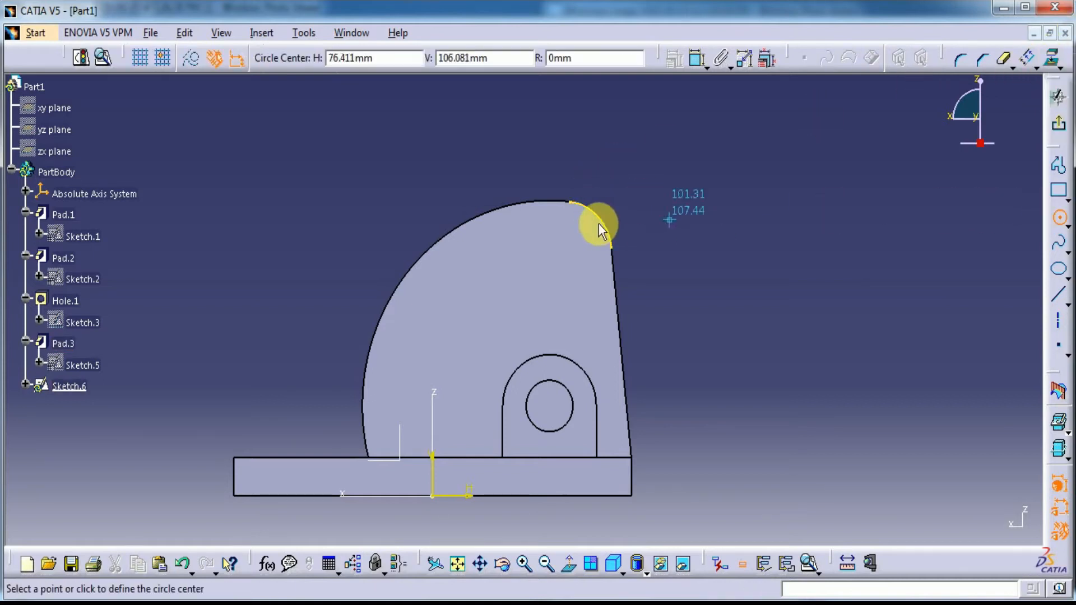
{"action": "right_click", "coordinate": [605, 225]}
{"action": "left_click", "coordinate": [650, 321]}
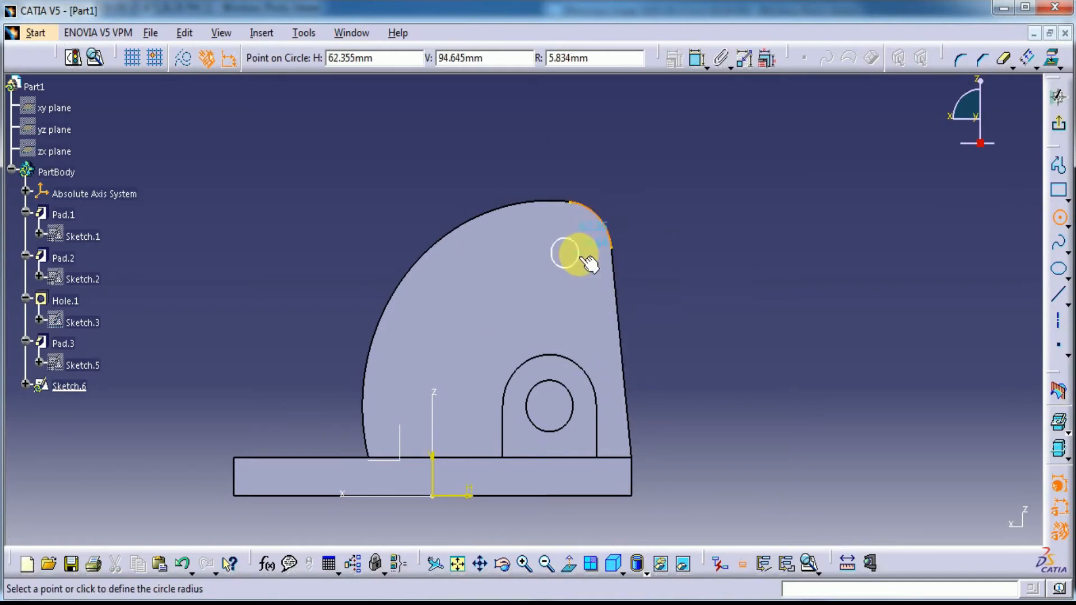
{"action": "left_click", "coordinate": [588, 253]}
Dimension the concentric circle's diameter and set it to 25 mm
{"action": "left_click", "coordinate": [695, 58]}
{"action": "left_click", "coordinate": [580, 235]}
{"action": "left_click", "coordinate": [637, 180]}
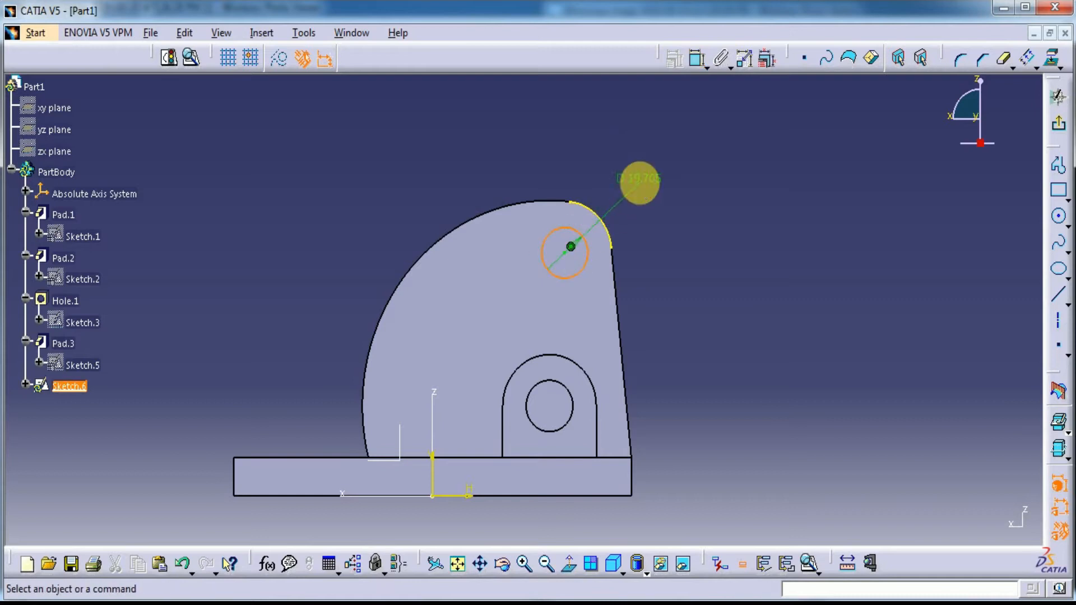
{"action": "double_click", "coordinate": [644, 182]}
{"action": "type", "text": "25"}
{"action": "key", "text": "Return"}
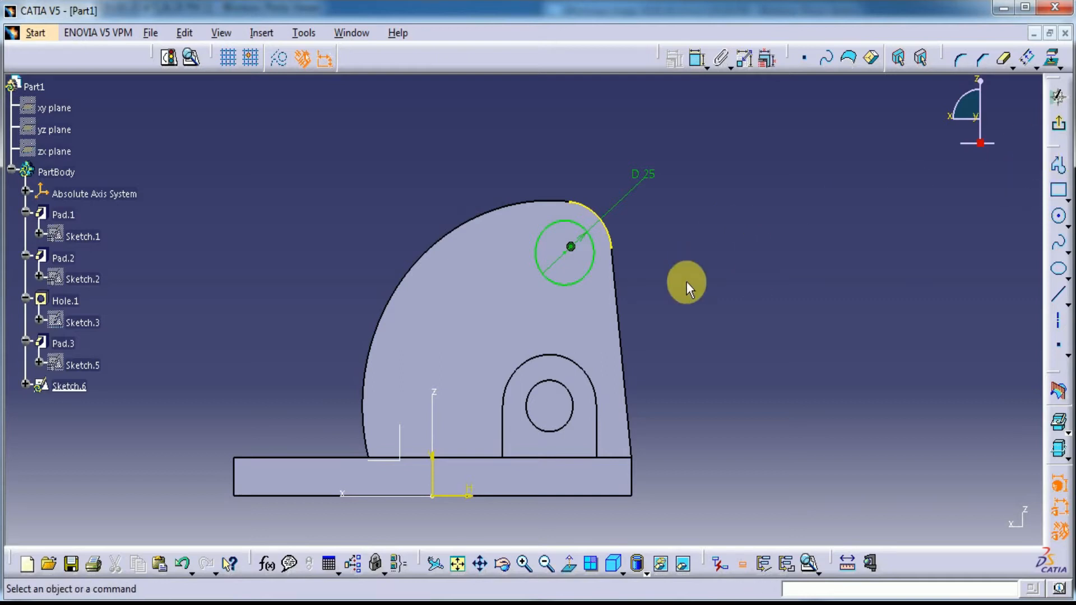
Check the reference drawing and replace the boss sketch with a new positioned sketch on the Absolute Axis System's ZX plane
{"action": "key", "text": "alt+Tab"}
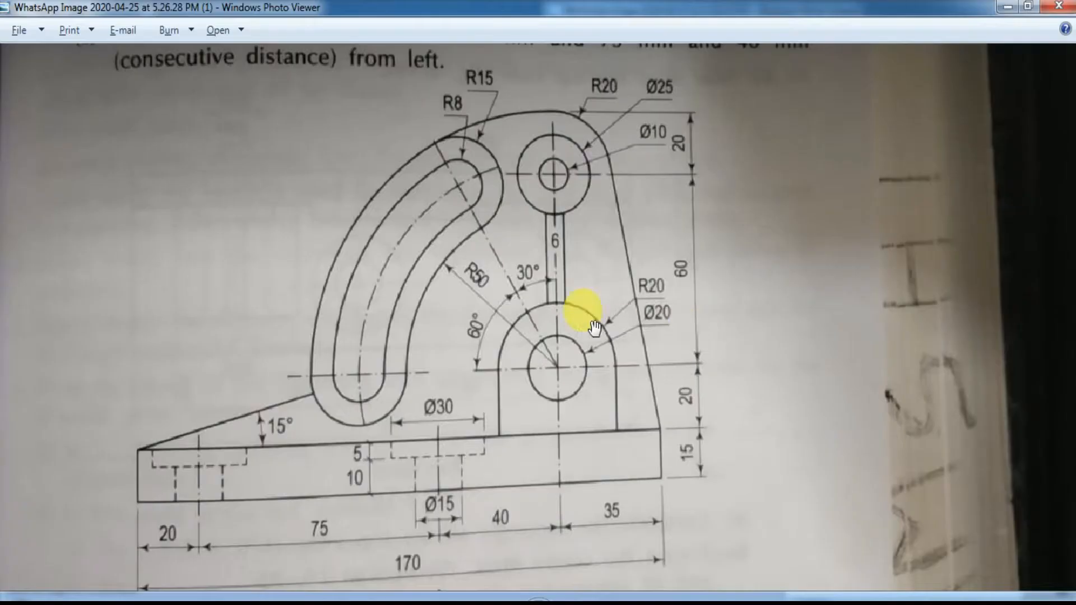
{"action": "key", "text": "alt+Tab"}
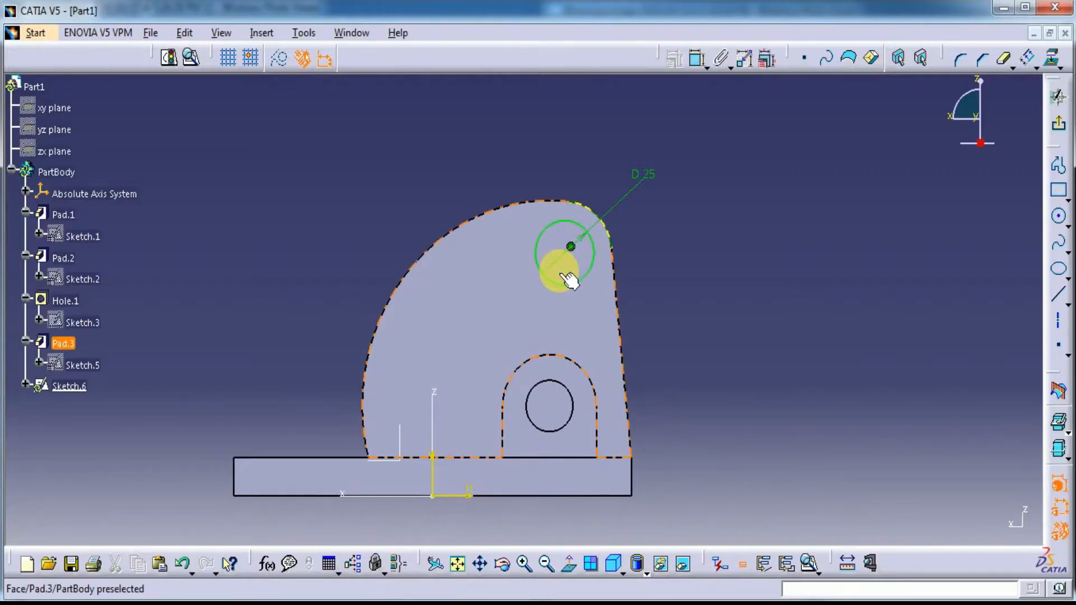
{"action": "key", "text": "alt+Tab"}
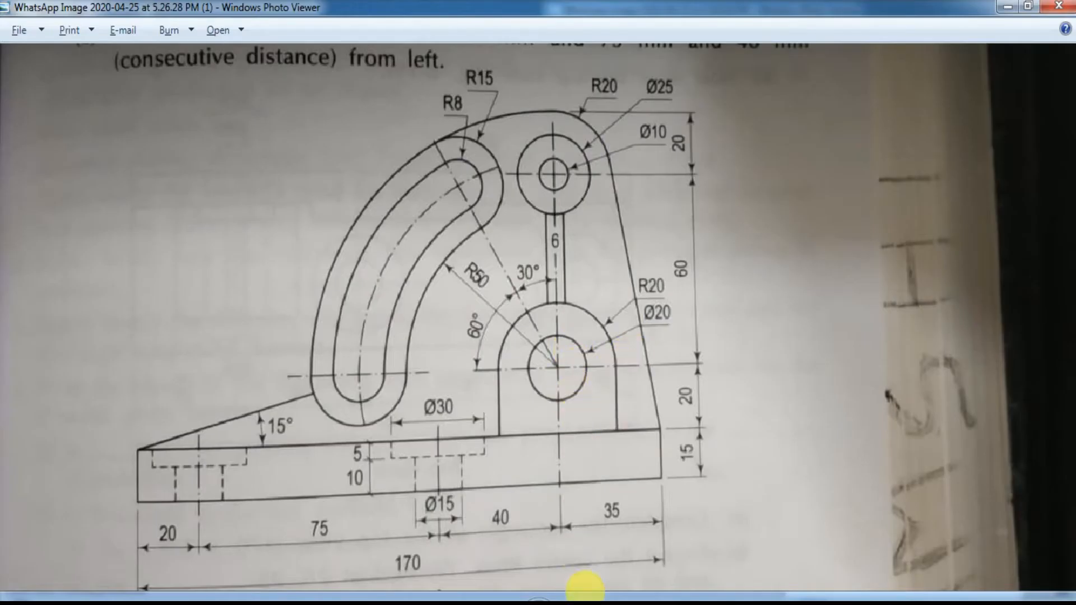
{"action": "key", "text": "alt+Tab"}
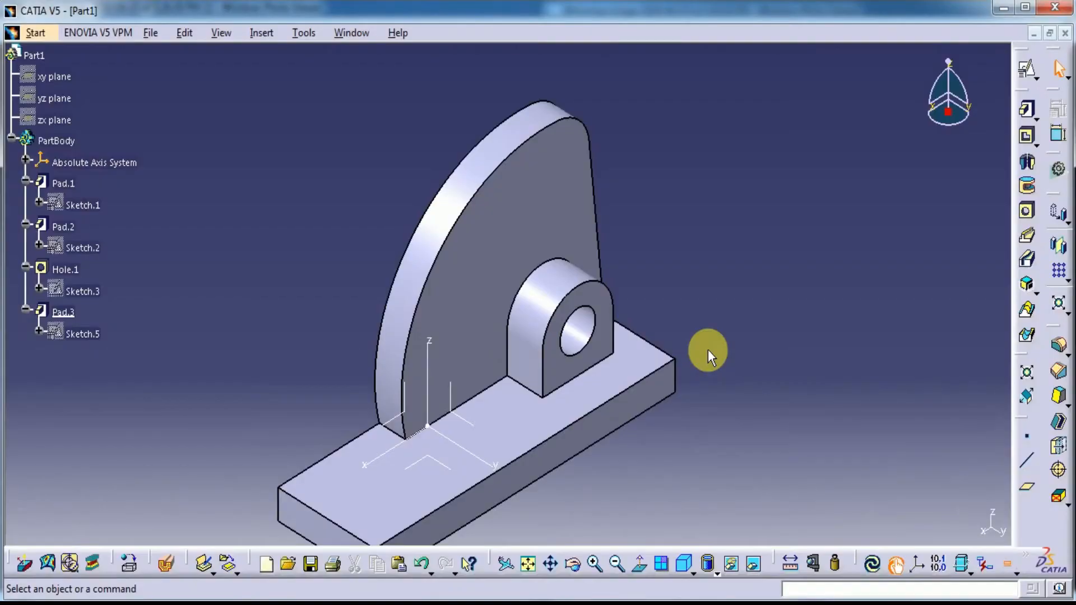
{"action": "left_click", "coordinate": [399, 427]}
{"action": "left_click", "coordinate": [1026, 67]}
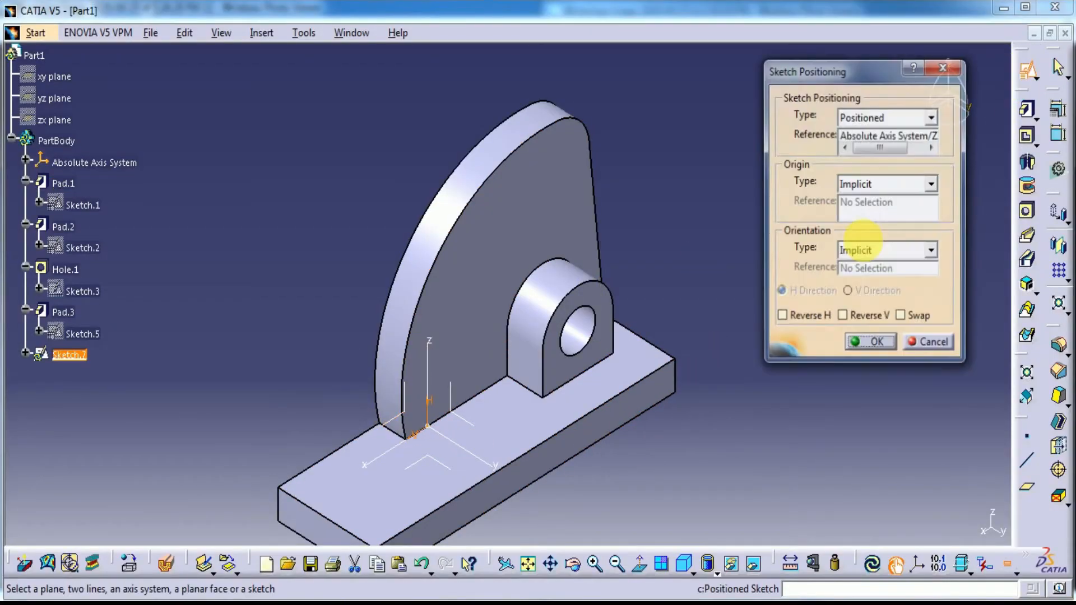
{"action": "left_click", "coordinate": [877, 344]}
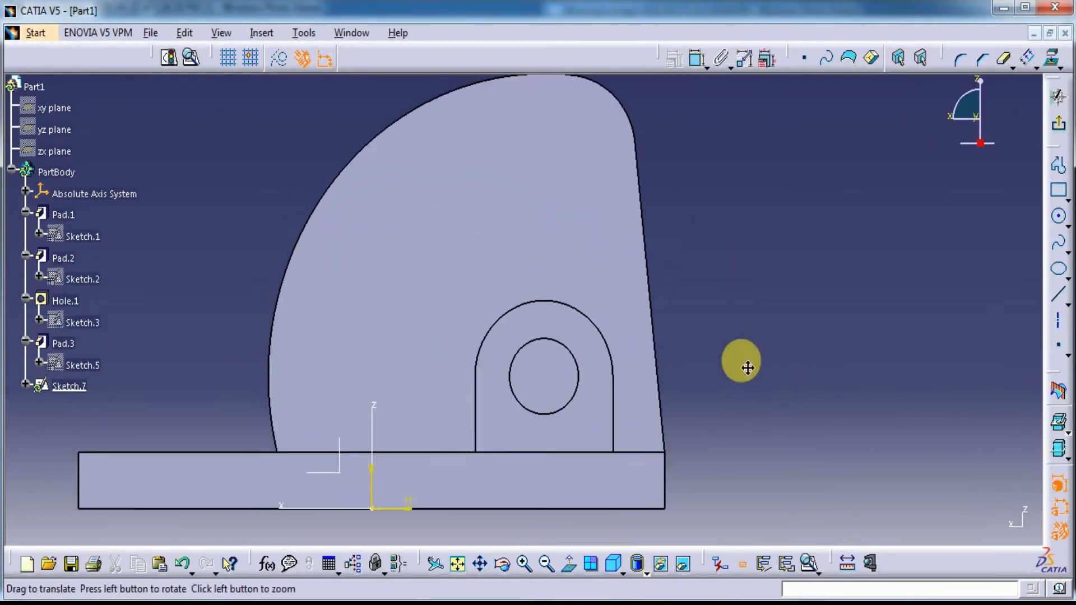
Draw a circle near the plate's top, above the lower boss hole, and set its diameter to 25 mm
{"action": "left_click", "coordinate": [1058, 217]}
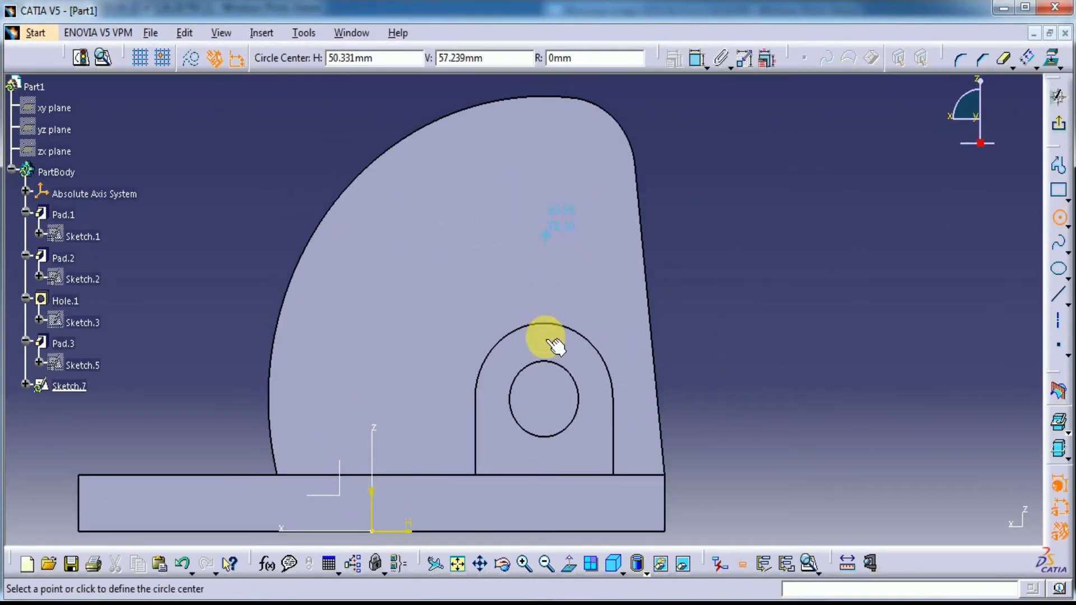
{"action": "left_click", "coordinate": [543, 200]}
{"action": "left_click", "coordinate": [560, 170]}
{"action": "left_click", "coordinate": [697, 58]}
{"action": "left_click", "coordinate": [686, 124]}
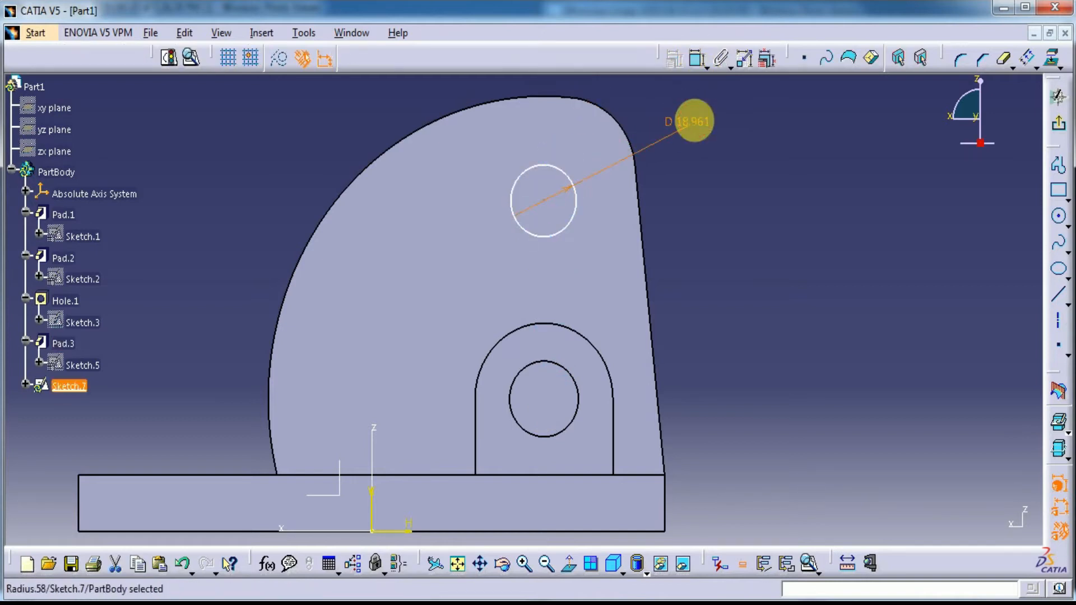
{"action": "double_click", "coordinate": [695, 121]}
{"action": "type", "text": "25"}
{"action": "key", "text": "Return"}
Dimension the circle centre's height above the base plate's top edge and set it to 80 mm
{"action": "left_click", "coordinate": [697, 58]}
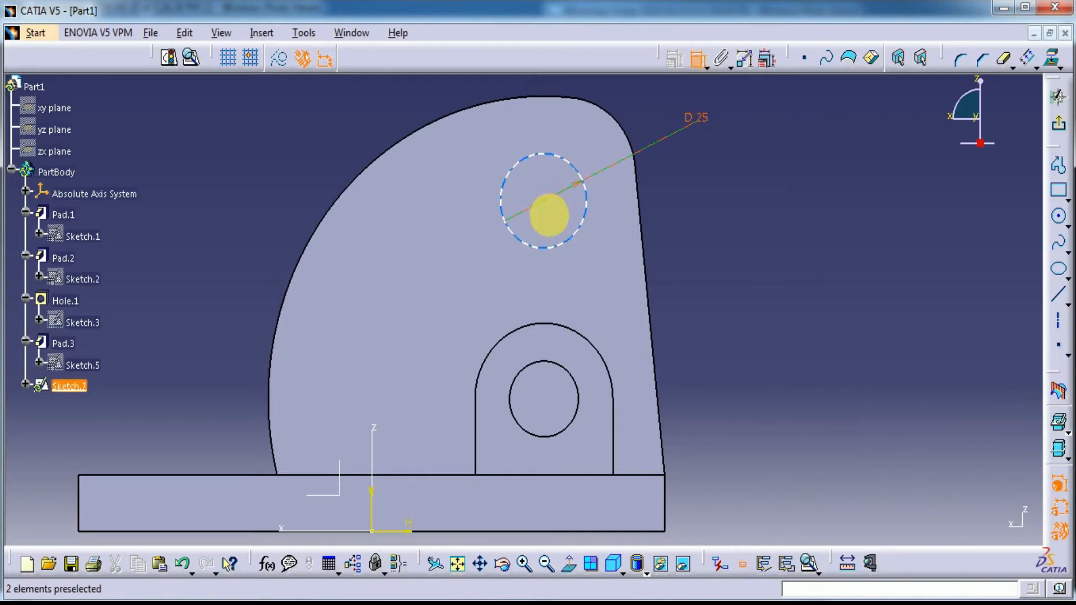
{"action": "left_click", "coordinate": [544, 202]}
{"action": "left_click", "coordinate": [642, 481]}
{"action": "left_click", "coordinate": [759, 314]}
{"action": "double_click", "coordinate": [762, 317]}
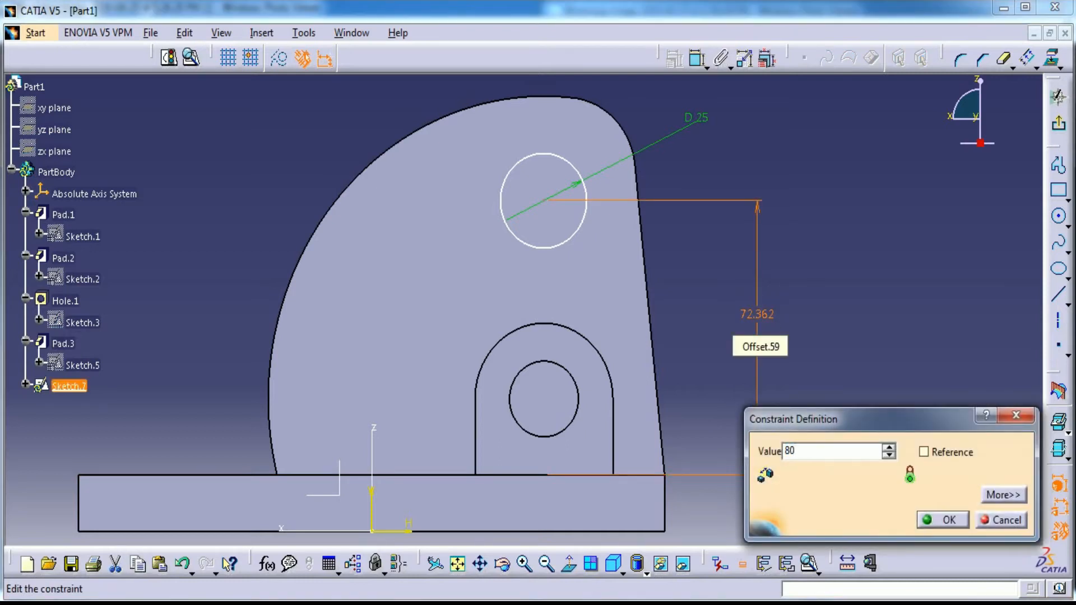
{"action": "type", "text": "80"}
{"action": "key", "text": "Return"}
Dimension the circle centre's horizontal distance from the base plate's near end edge and set it to 35 mm
{"action": "left_click", "coordinate": [696, 58]}
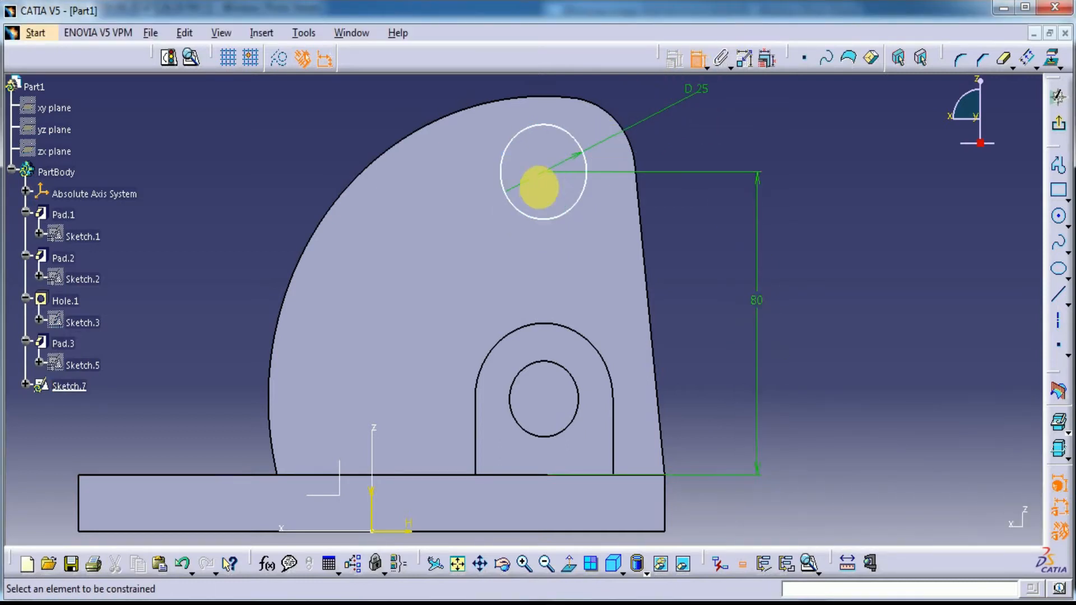
{"action": "left_click", "coordinate": [548, 178]}
{"action": "left_click", "coordinate": [665, 514]}
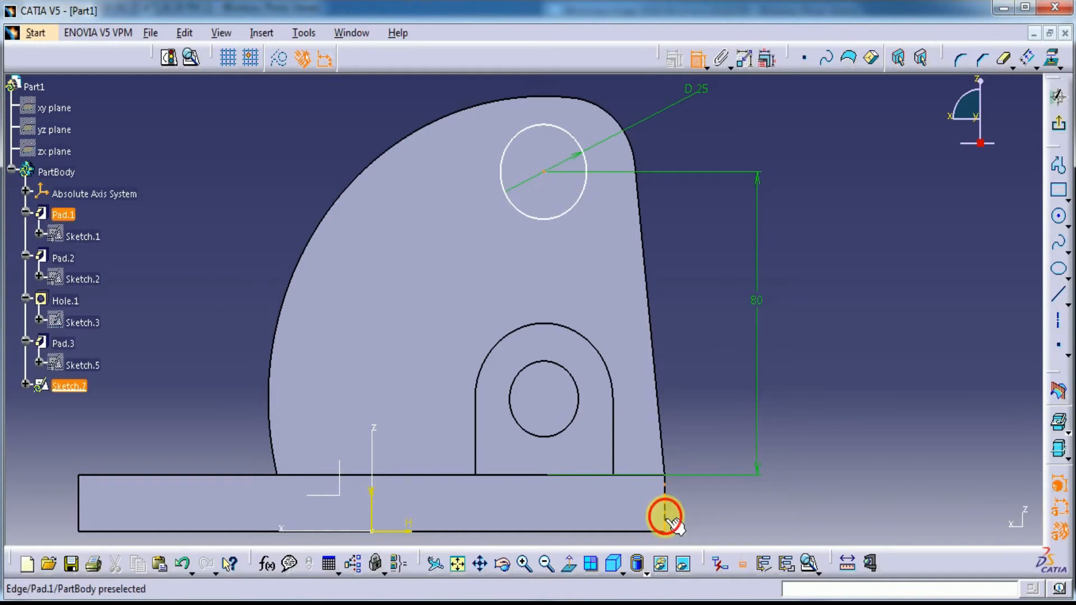
{"action": "left_click", "coordinate": [692, 317]}
{"action": "double_click", "coordinate": [694, 317]}
{"action": "type", "text": "35"}
{"action": "key", "text": "Return"}
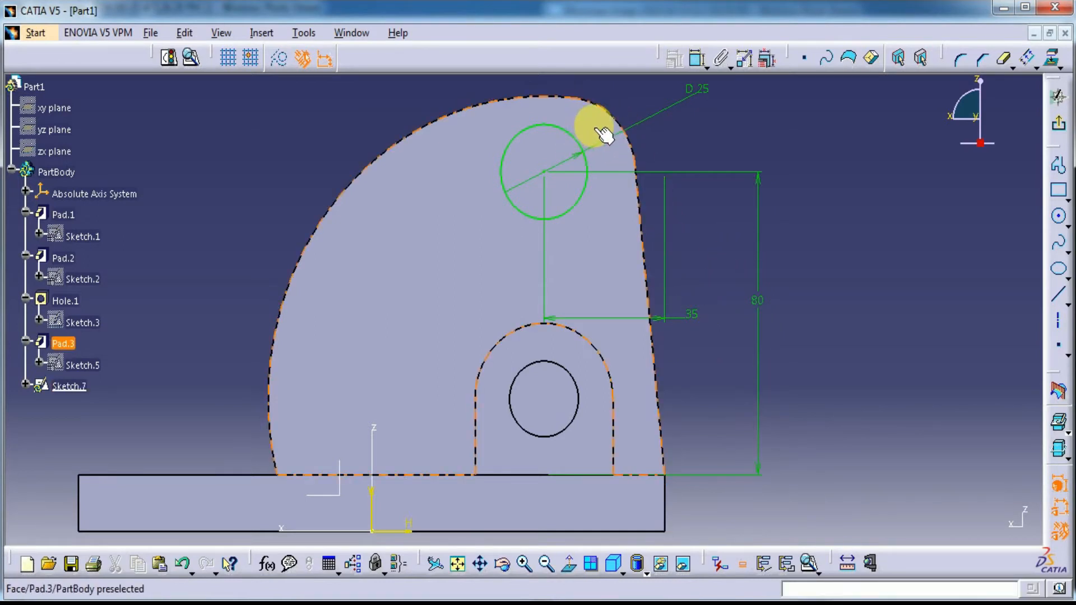
Check the top boss details in the front view and pictorial reference drawings, and exit the boss sketch
{"action": "key", "text": "alt+Tab"}
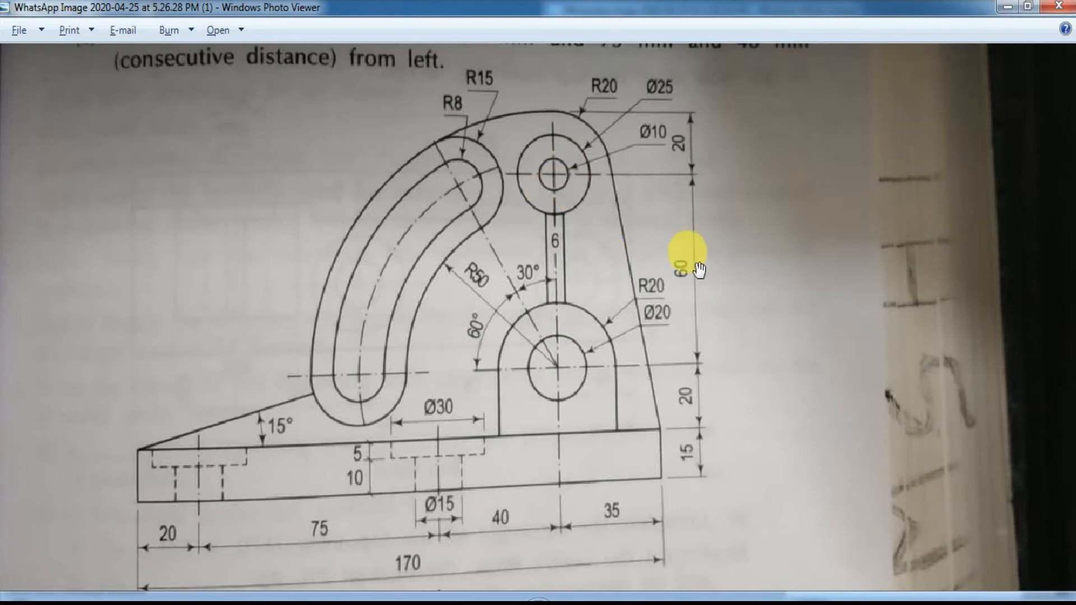
{"action": "key", "text": "alt+Tab"}
{"action": "key", "text": "alt+Tab"}
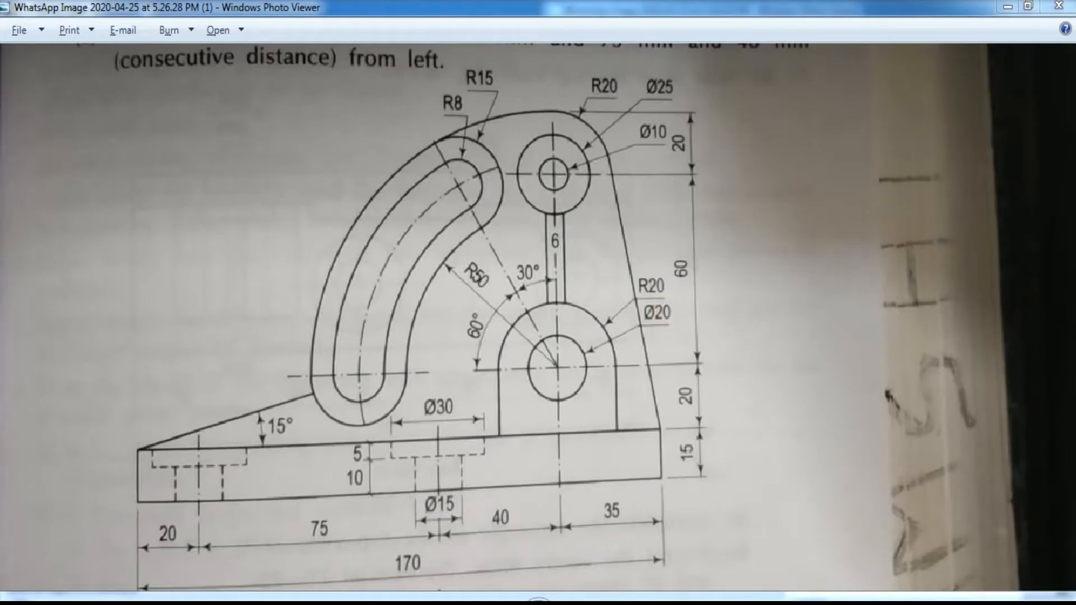
{"action": "mouse_move", "coordinate": [608, 595]}
{"action": "mouse_move", "coordinate": [525, 572]}
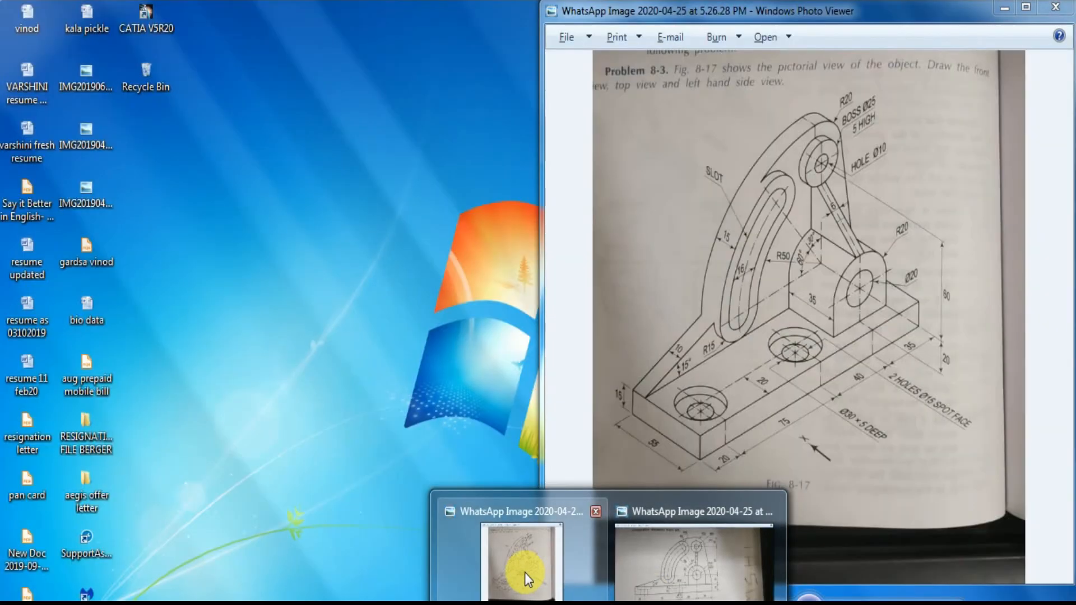
{"action": "left_click", "coordinate": [525, 572]}
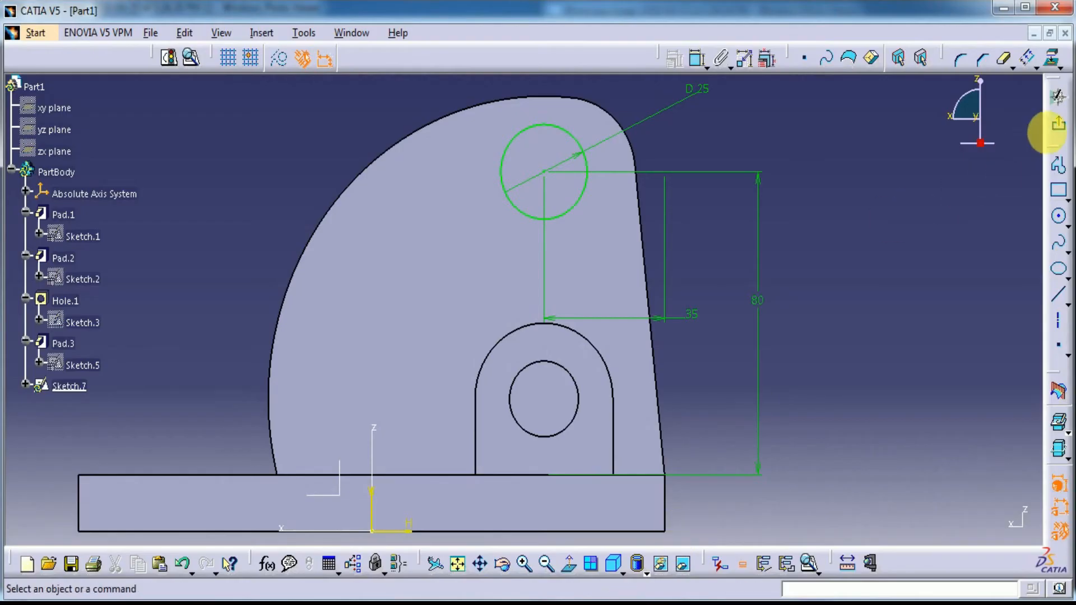
{"action": "left_click", "coordinate": [1057, 128]}
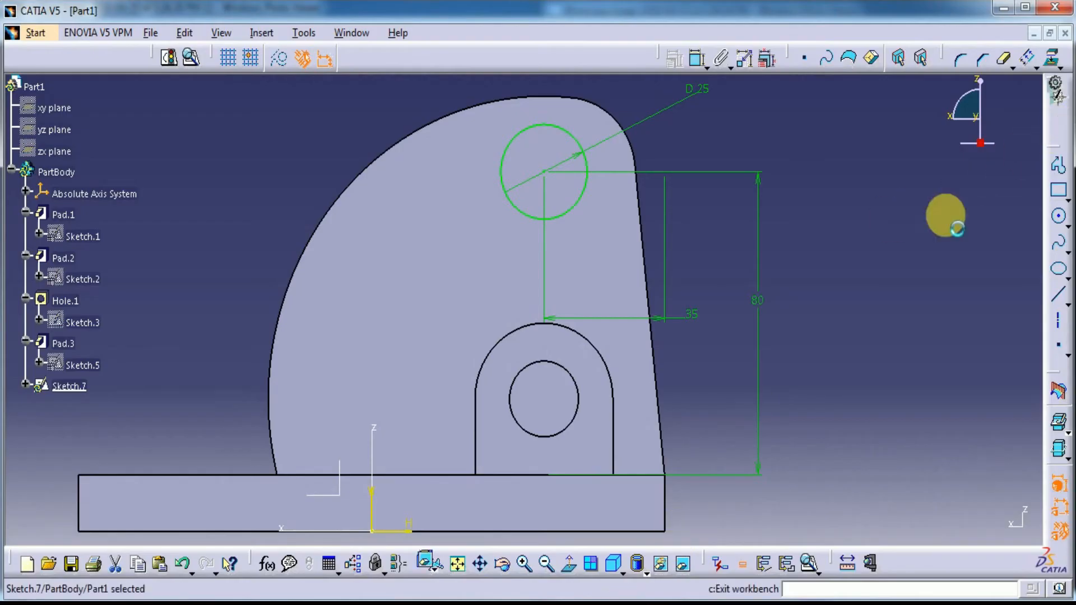
Pad the 25 mm circle near the plate's top to a length of 20 mm
{"action": "left_click", "coordinate": [1027, 109]}
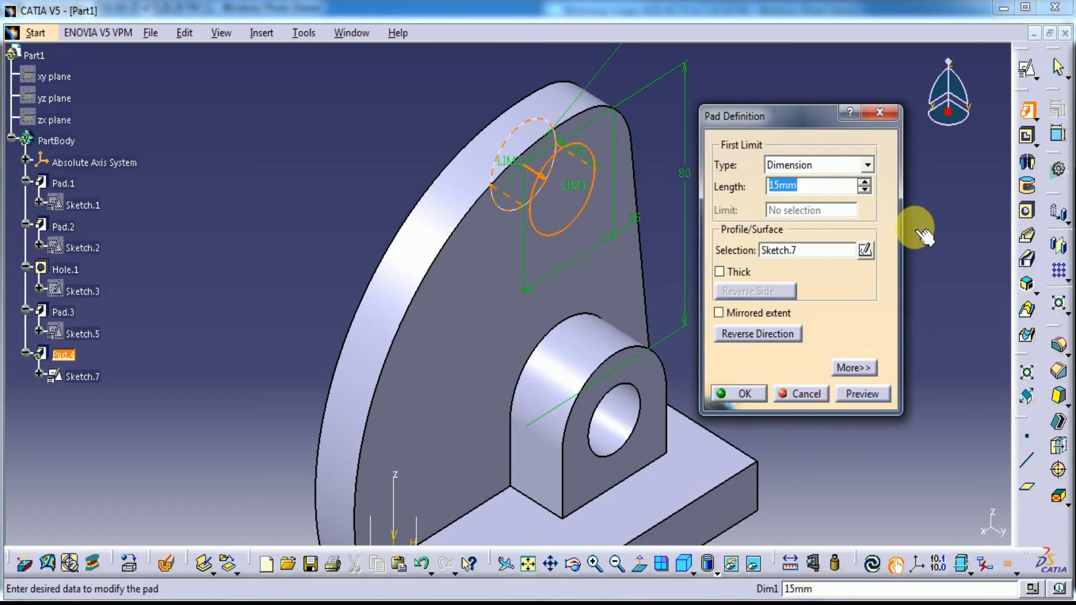
{"action": "left_click", "coordinate": [794, 348]}
{"action": "left_click", "coordinate": [861, 394]}
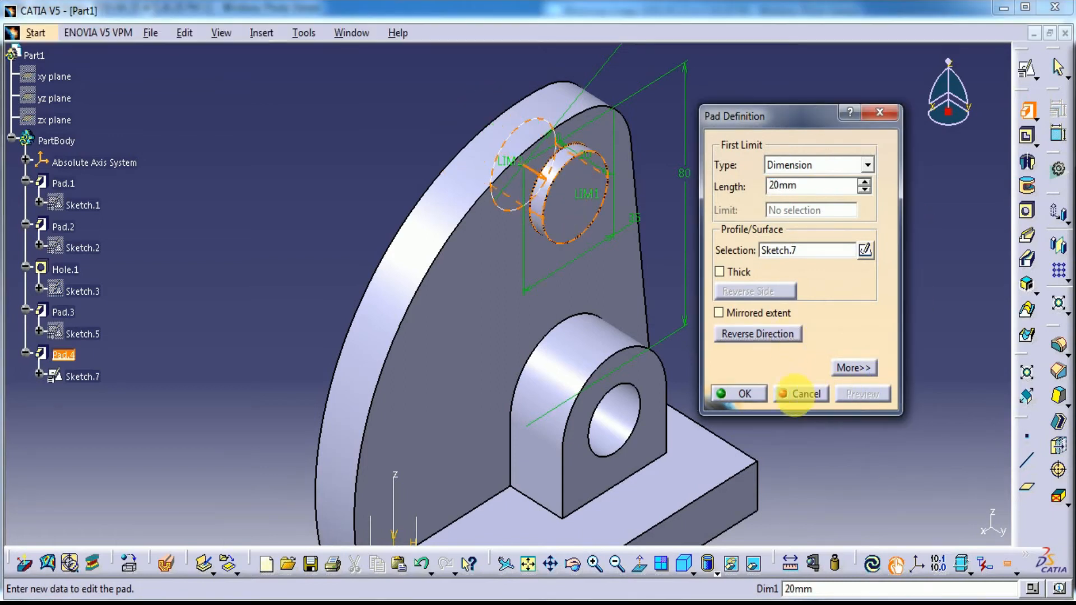
{"action": "left_click", "coordinate": [742, 394]}
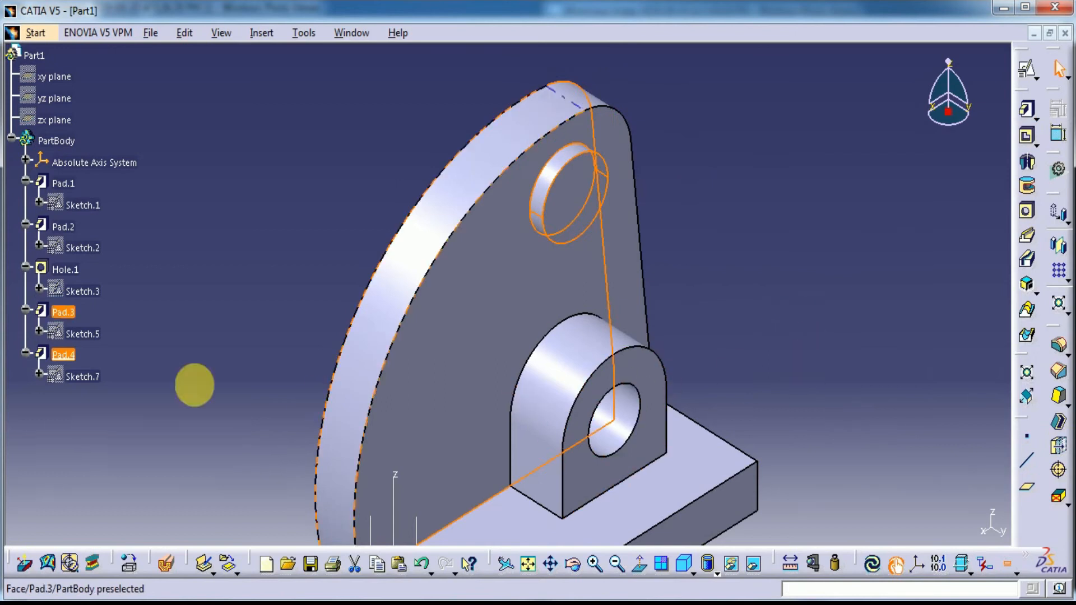
{"action": "left_click", "coordinate": [154, 336]}
{"action": "double_click", "coordinate": [83, 334]}
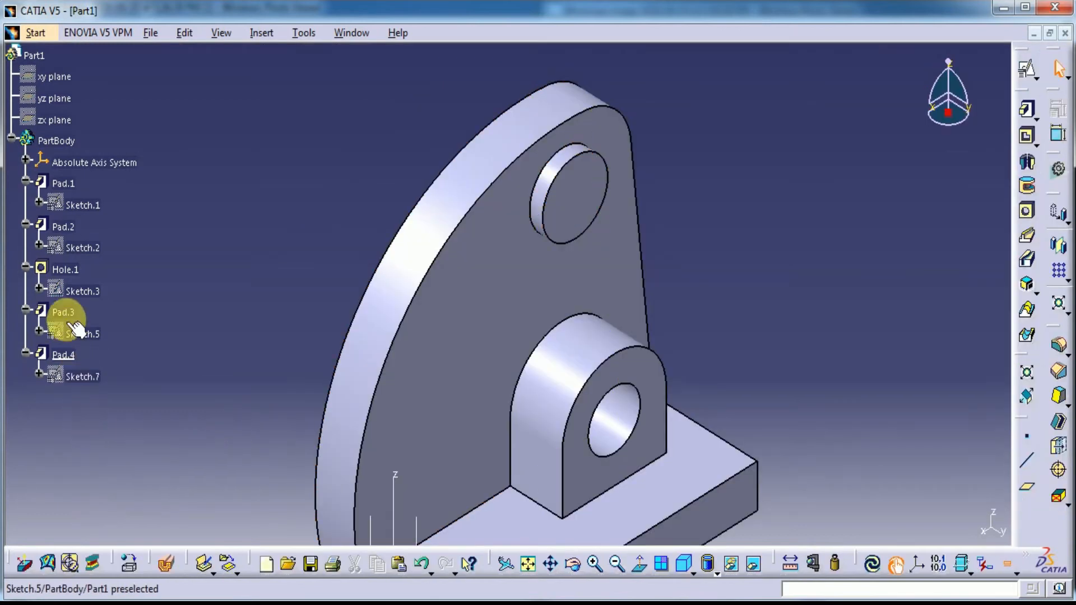
{"action": "double_click", "coordinate": [76, 334]}
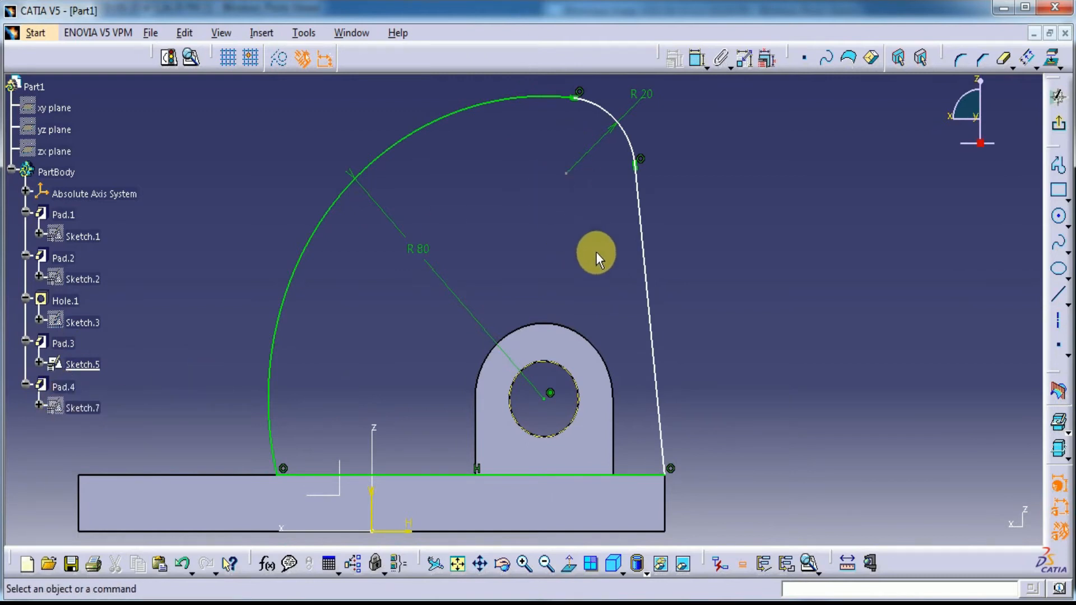
{"action": "left_click", "coordinate": [1059, 122]}
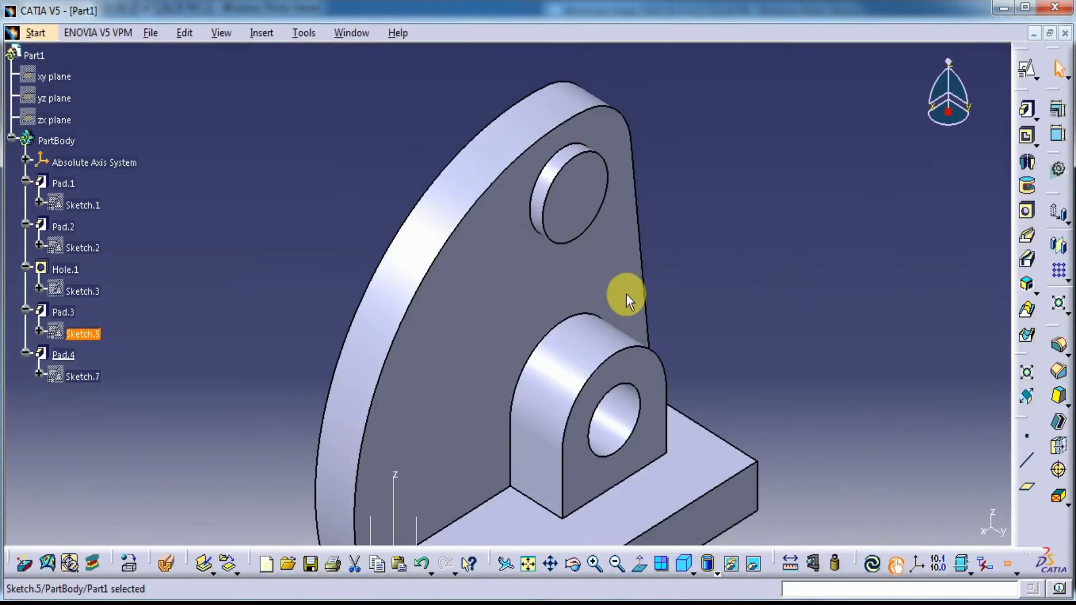
Reorder the top boss pad before the upright plate's pad in the feature history and update the part
{"action": "left_click", "coordinate": [67, 355]}
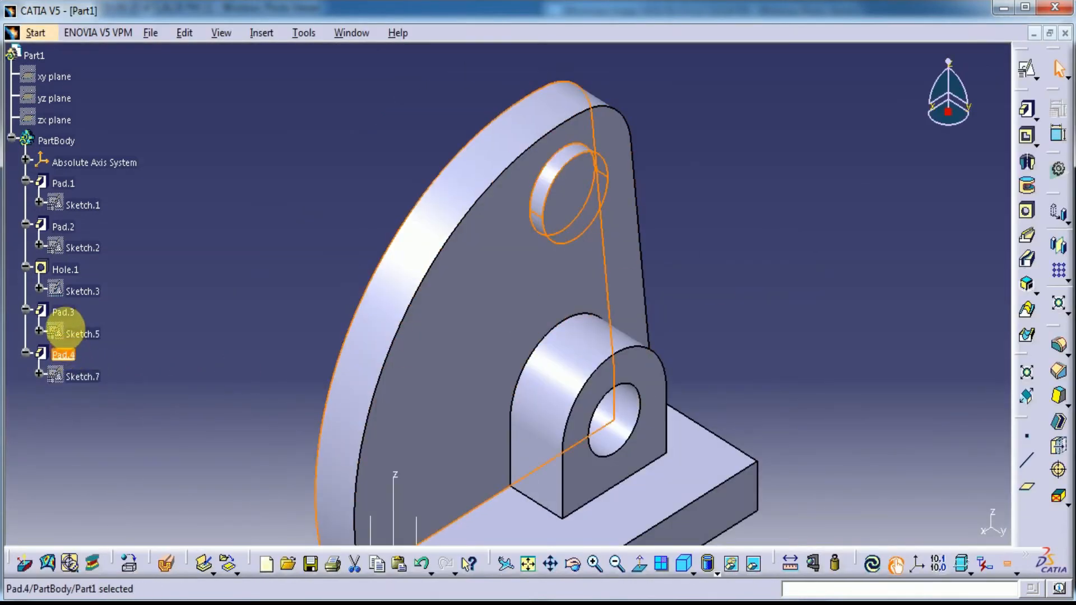
{"action": "left_click_drag", "start_coordinate": [66, 274], "coordinate": [67, 276]}
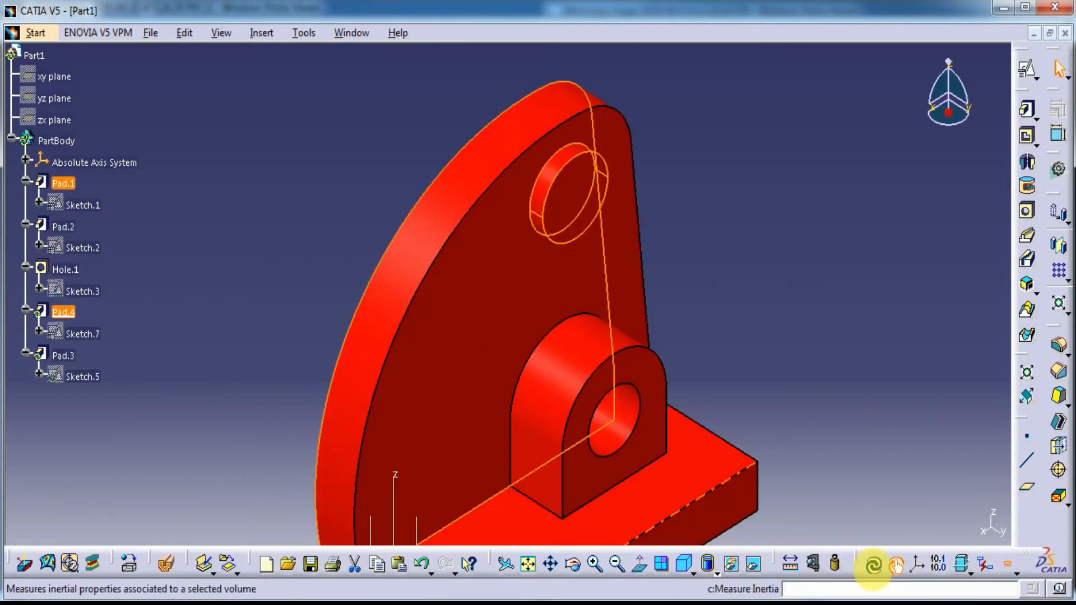
{"action": "left_click", "coordinate": [871, 563]}
{"action": "middle_click_drag", "start_coordinate": [749, 361], "coordinate": [531, 360]}
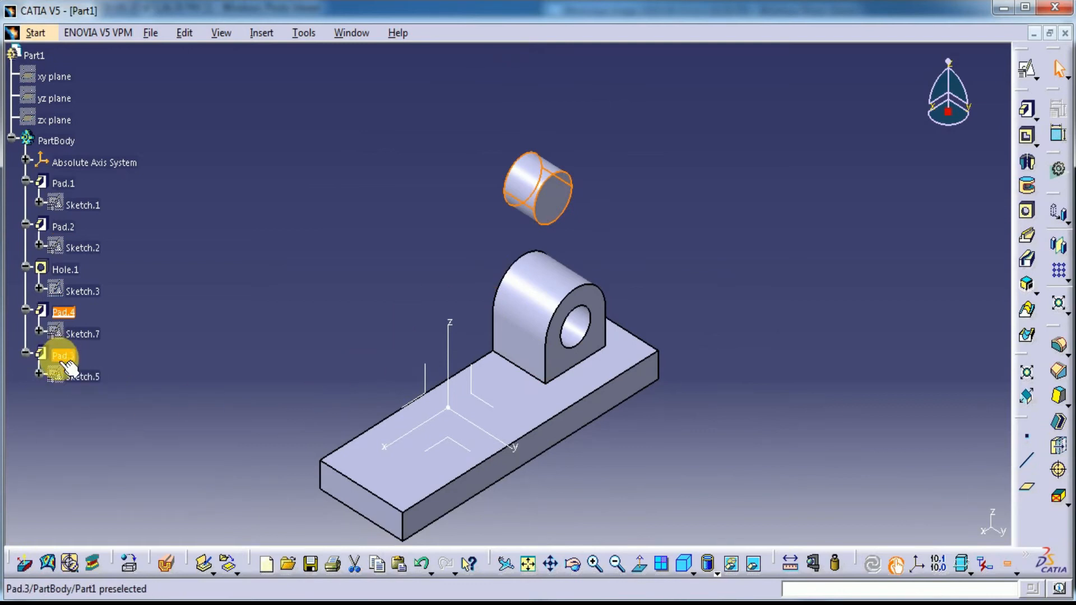
Define the upright plate's pad as the in-work object
{"action": "left_click", "coordinate": [63, 312]}
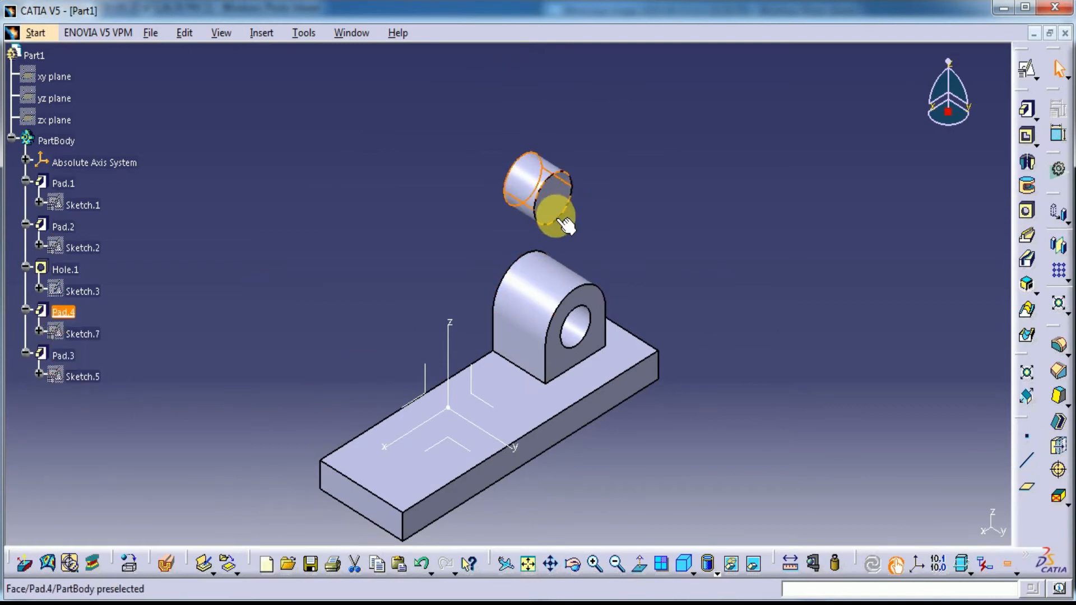
{"action": "right_click", "coordinate": [76, 356]}
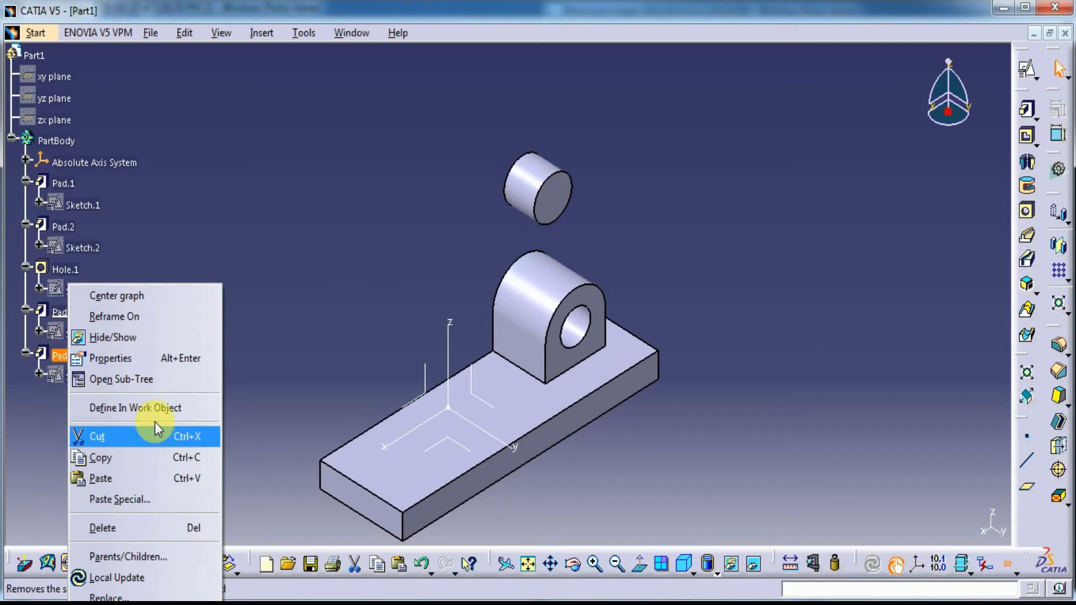
{"action": "left_click", "coordinate": [151, 407]}
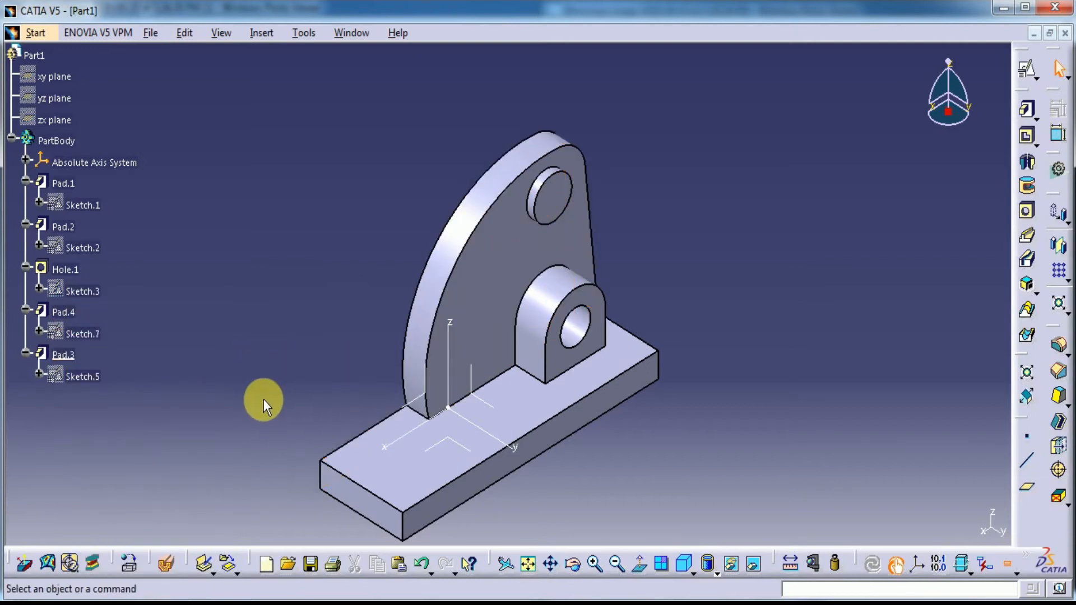
Open the upright plate's profile sketch and delete its R20 corner arc near the top boss
{"action": "double_click", "coordinate": [83, 377]}
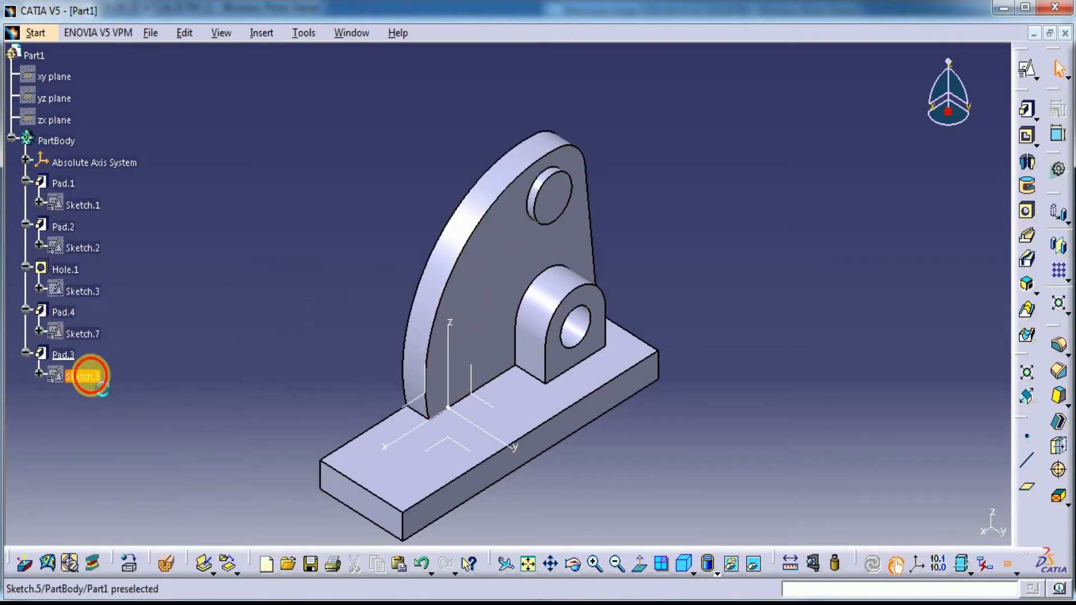
{"action": "mouse_move", "coordinate": [544, 384]}
{"action": "middle_mouse_down"}
{"action": "mouse_move", "coordinate": [593, 202]}
{"action": "mouse_move", "coordinate": [562, 372]}
{"action": "middle_mouse_up"}
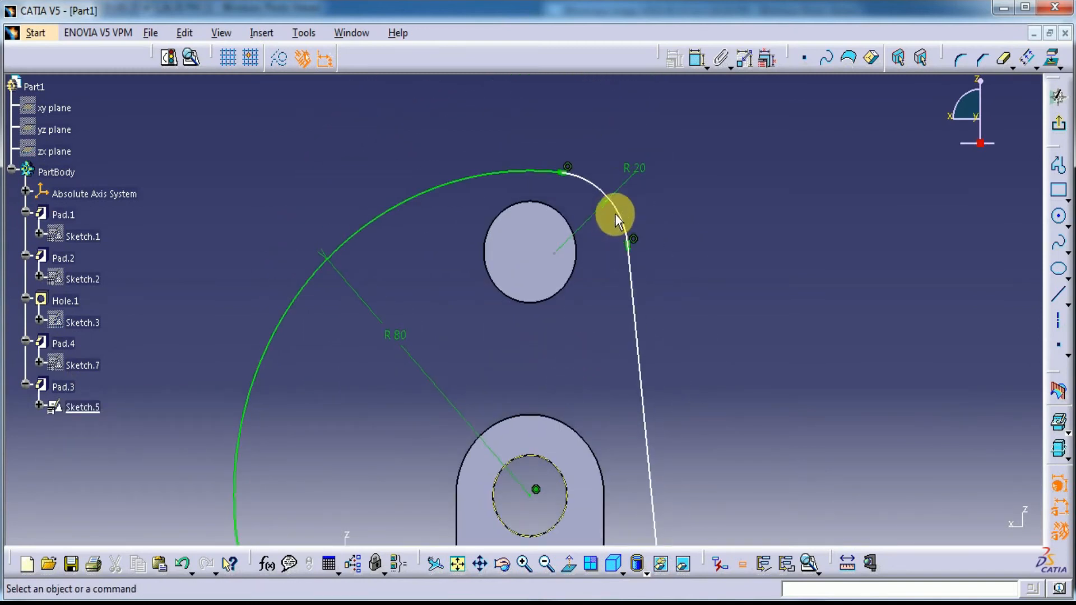
{"action": "key", "text": "Delete"}
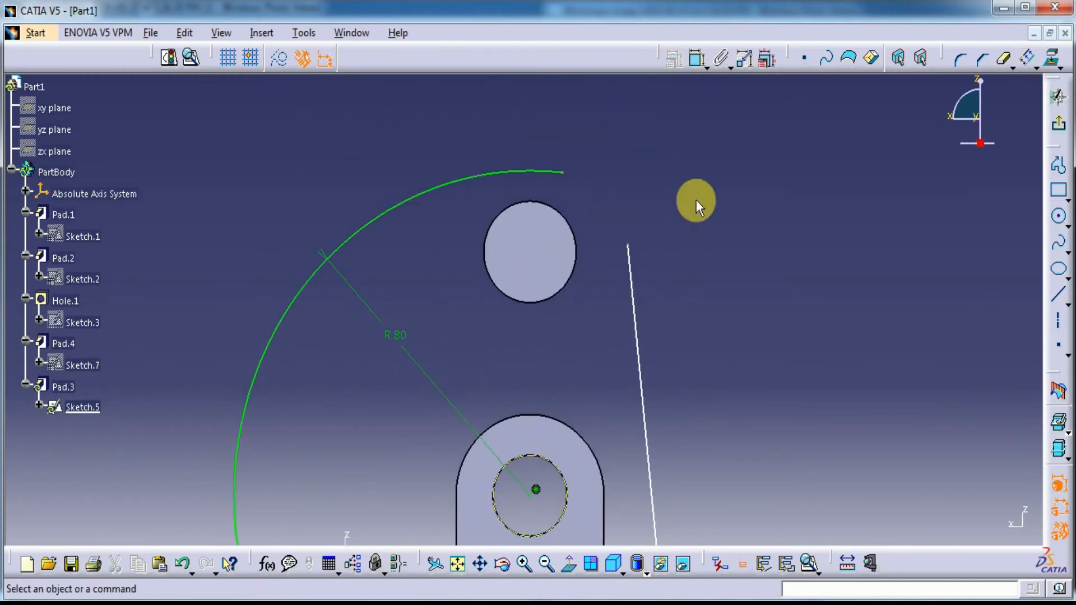
Project the top boss's circular edge into the plate's profile sketch
{"action": "left_click", "coordinate": [1057, 218]}
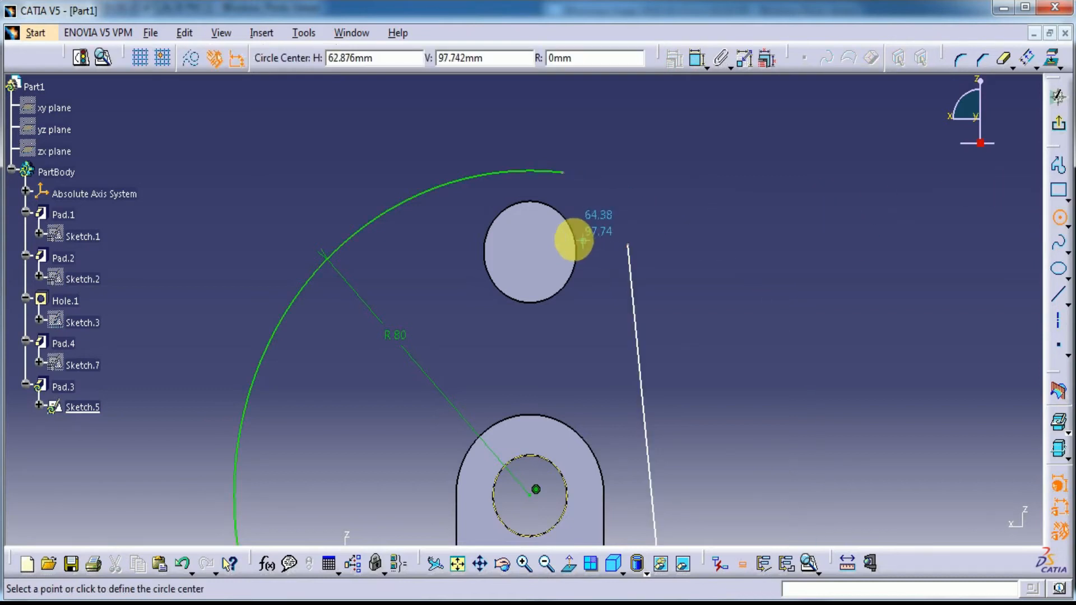
{"action": "left_click", "coordinate": [1053, 57]}
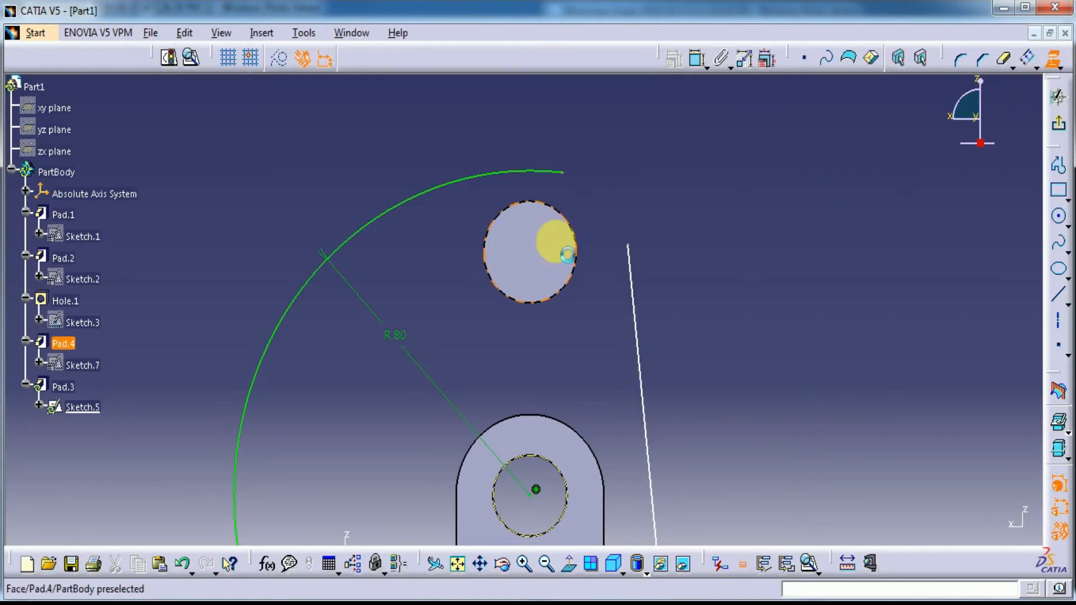
{"action": "left_click", "coordinate": [579, 230]}
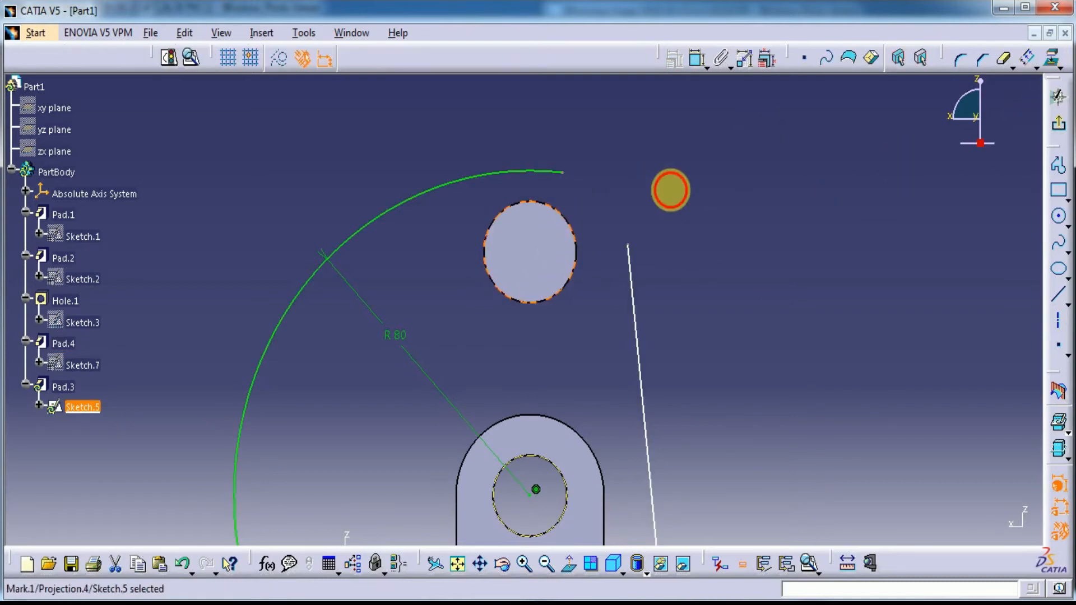
Draw a circle about 35 mm in diameter concentric with the projected boss edge and dimension its diameter
{"action": "left_click", "coordinate": [1059, 218]}
{"action": "right_click", "coordinate": [574, 234]}
{"action": "left_click", "coordinate": [619, 339]}
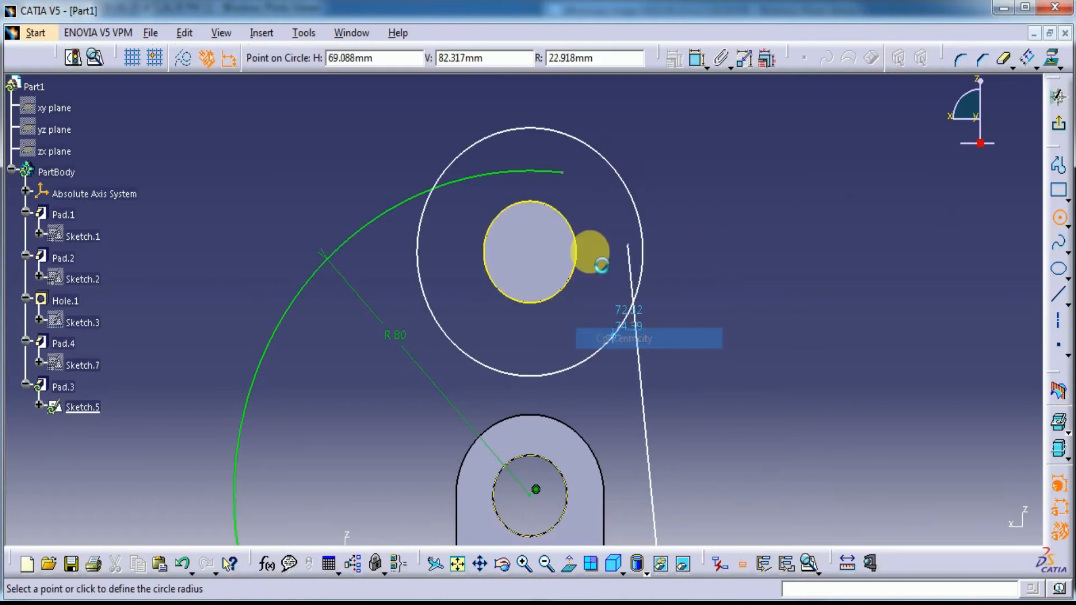
{"action": "left_click", "coordinate": [589, 230]}
{"action": "left_click", "coordinate": [697, 57]}
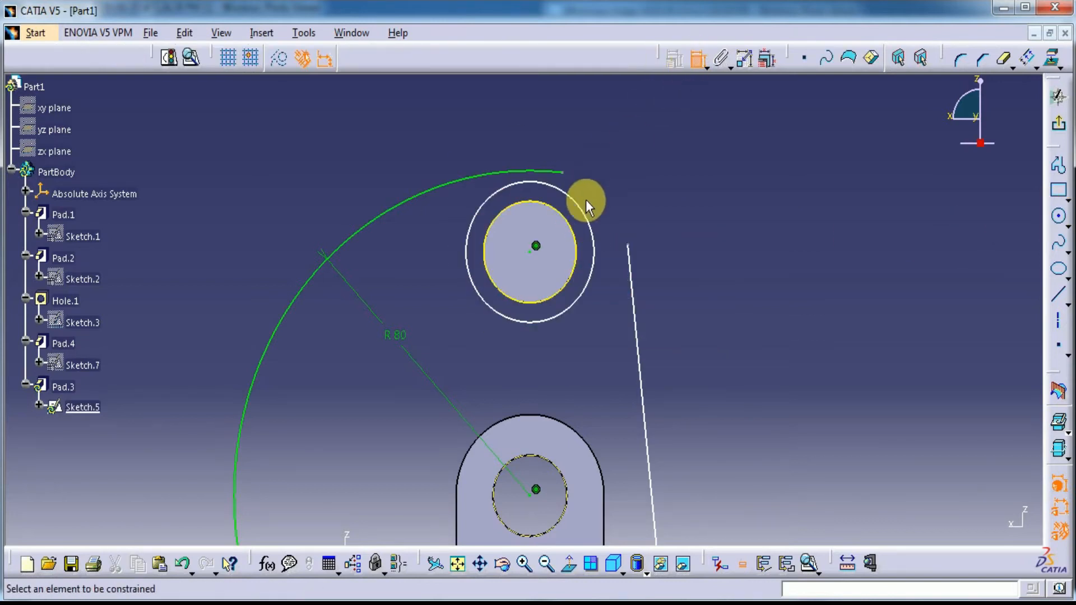
{"action": "left_click", "coordinate": [576, 214]}
Set the concentric circle's diameter to 20 mm
{"action": "double_click", "coordinate": [611, 180]}
{"action": "type", "text": "2"}
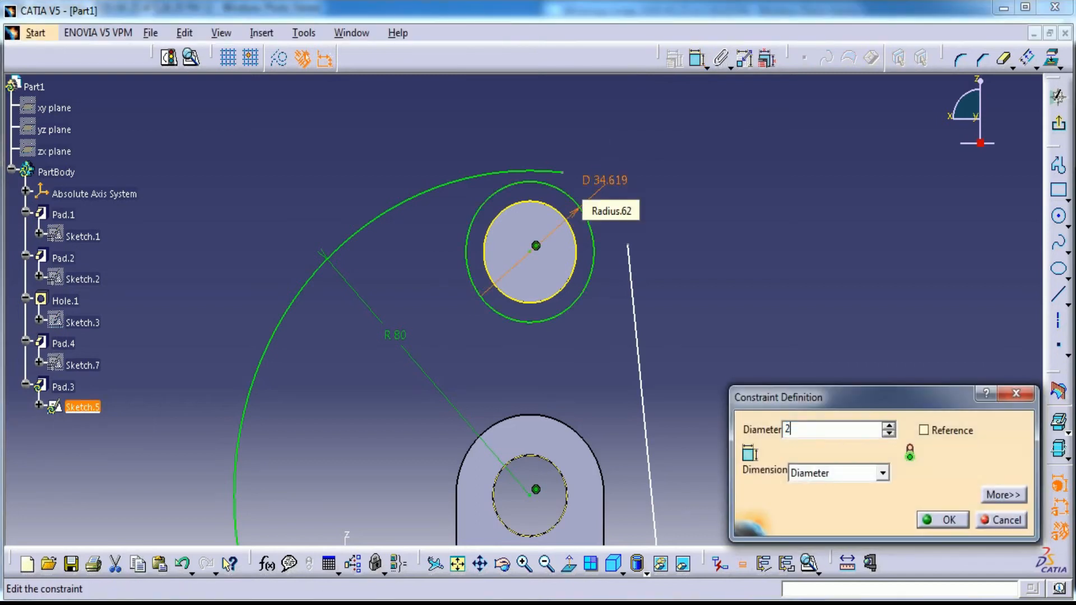
{"action": "type", "text": "0"}
{"action": "key", "text": "Return"}
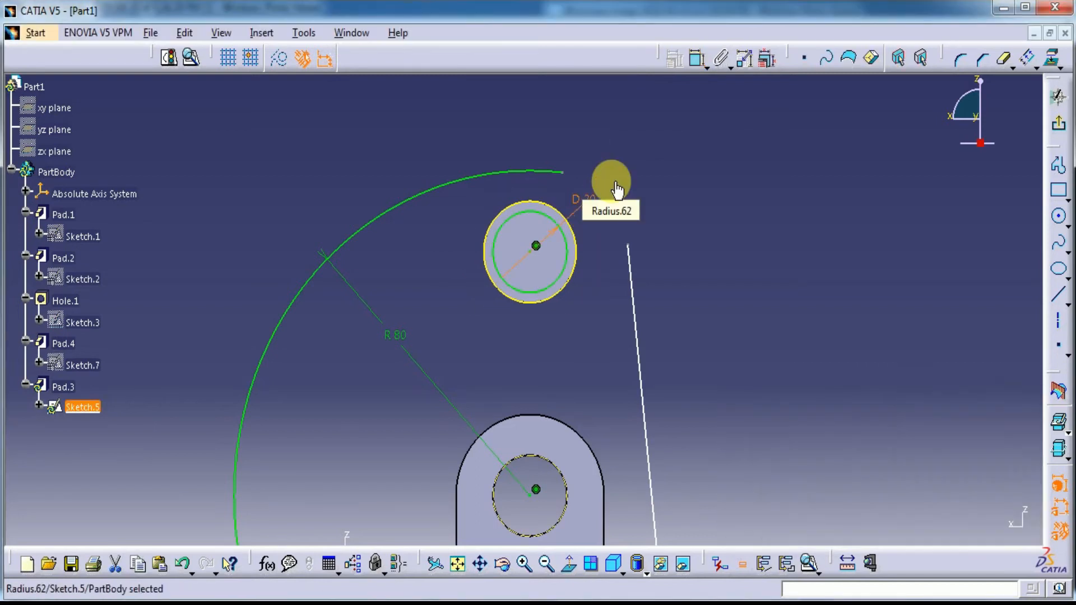
{"action": "double_click", "coordinate": [584, 211]}
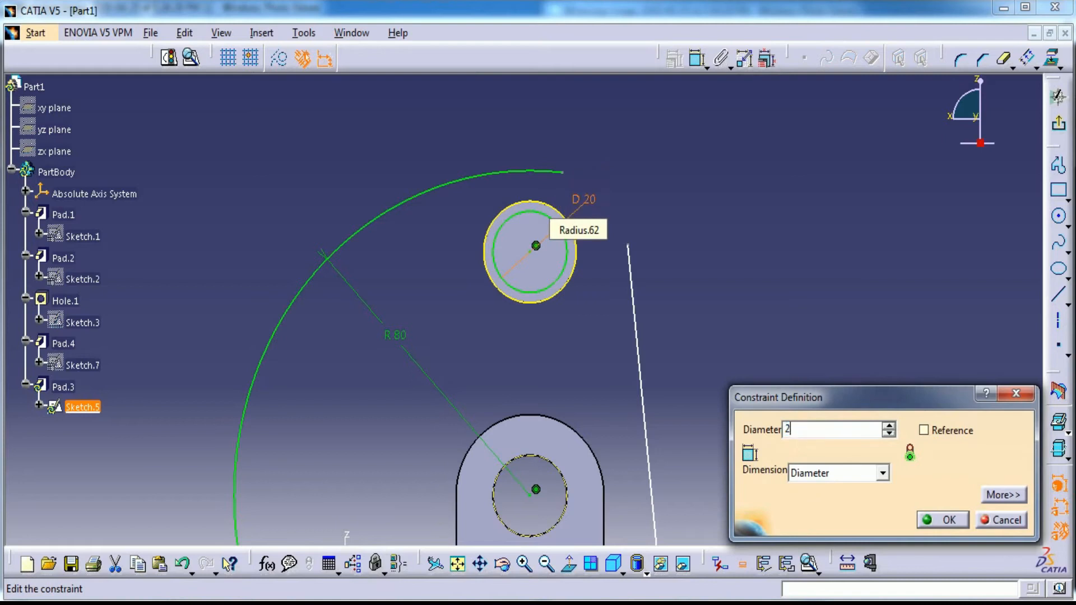
{"action": "key", "text": "Return"}
Set the concentric circle's diameter to 40 mm
{"action": "double_click", "coordinate": [584, 199]}
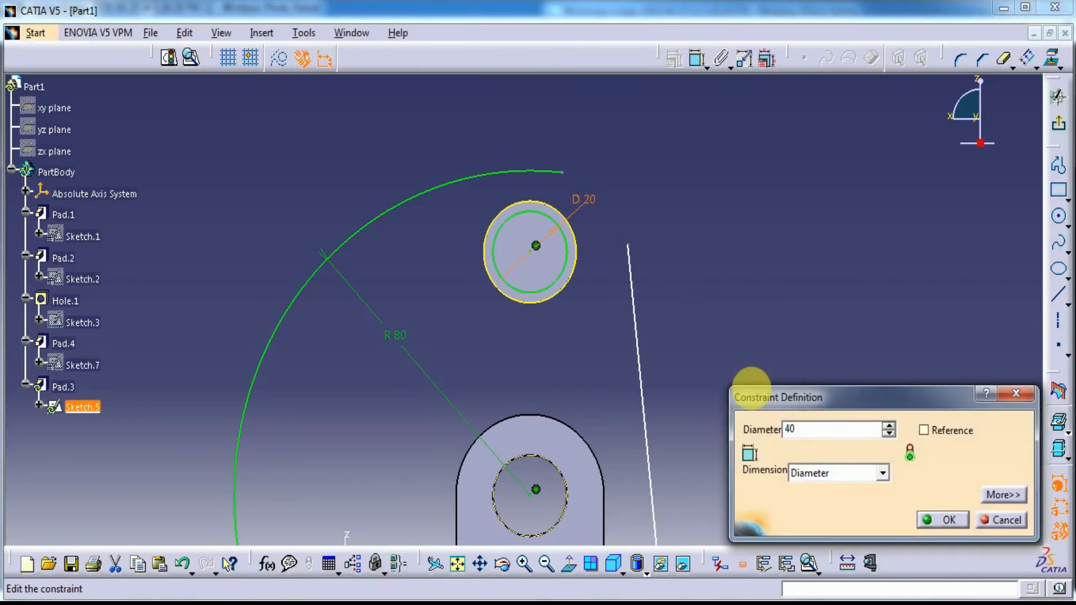
{"action": "type", "text": "40"}
{"action": "key", "text": "Return"}
Try a concentricity constraint between the R80 arc's upper end point and the 40 mm circle
{"action": "mouse_move", "coordinate": [678, 283]}
{"action": "middle_mouse_down"}
{"action": "mouse_move", "coordinate": [666, 211]}
{"action": "mouse_move", "coordinate": [702, 327]}
{"action": "middle_mouse_up"}
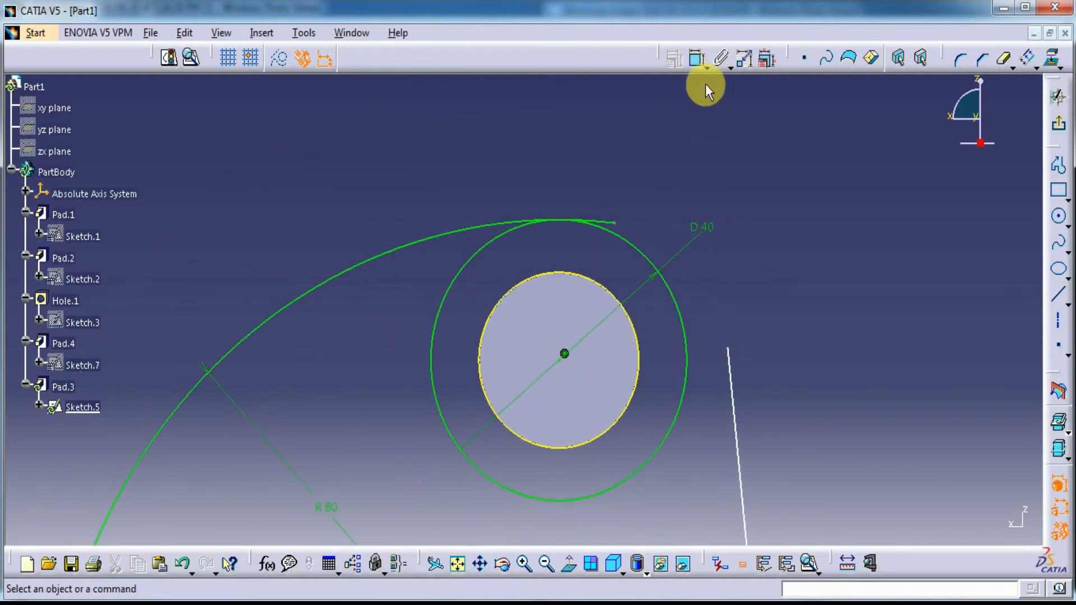
{"action": "left_click", "coordinate": [698, 57]}
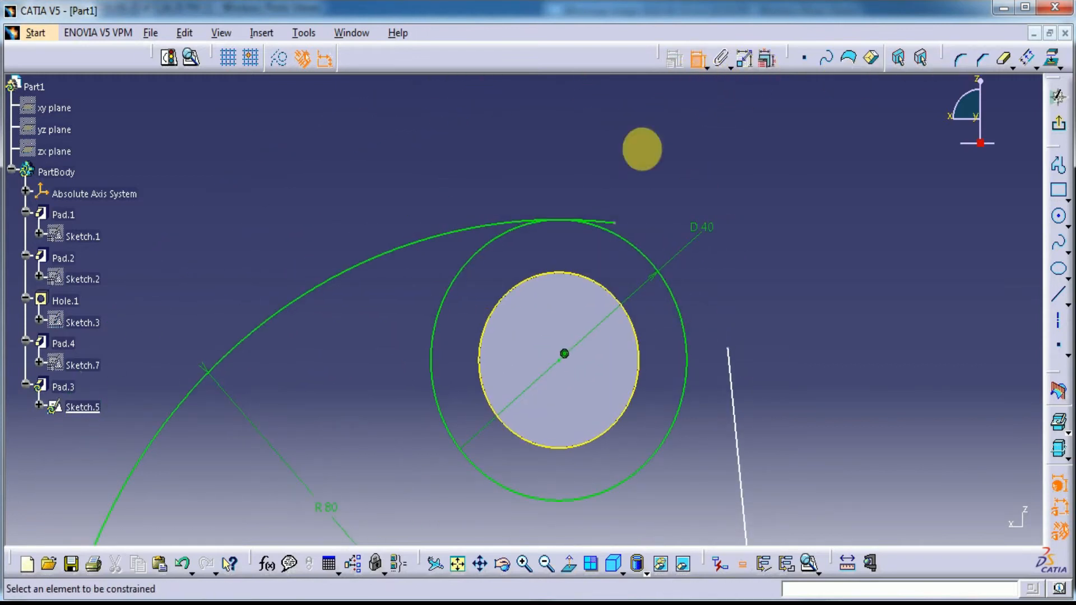
{"action": "left_click", "coordinate": [621, 231]}
{"action": "left_click", "coordinate": [475, 265]}
{"action": "right_click", "coordinate": [624, 147]}
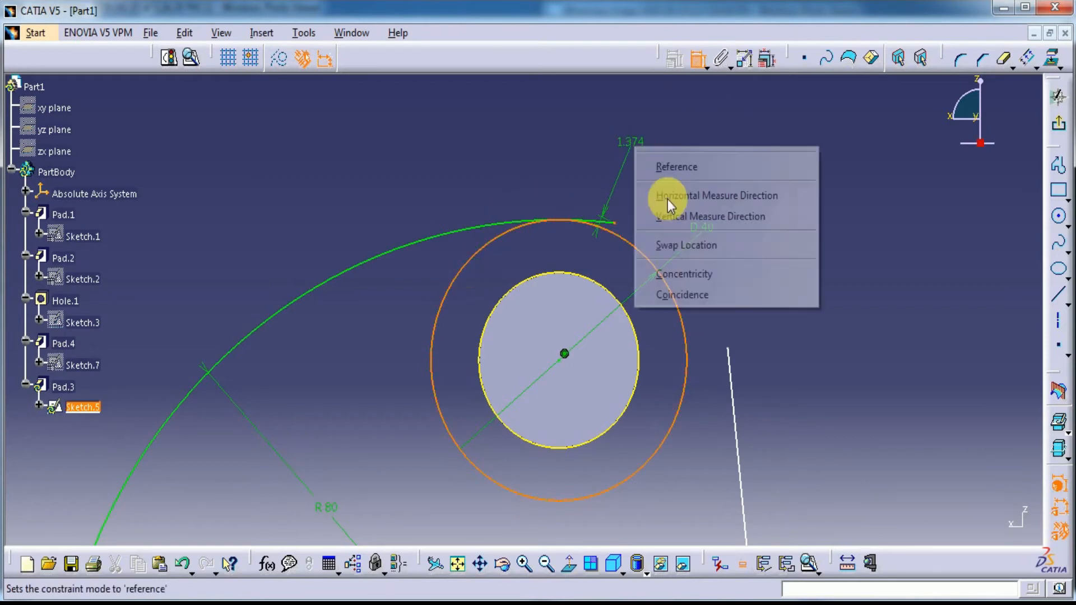
{"action": "left_click", "coordinate": [676, 274]}
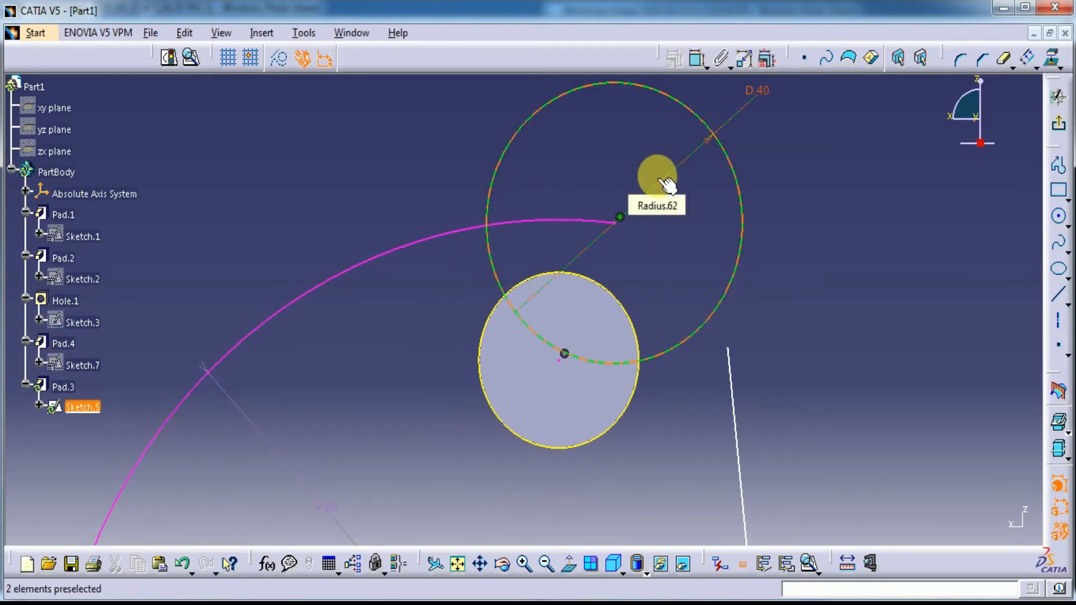
{"action": "left_click", "coordinate": [183, 563]}
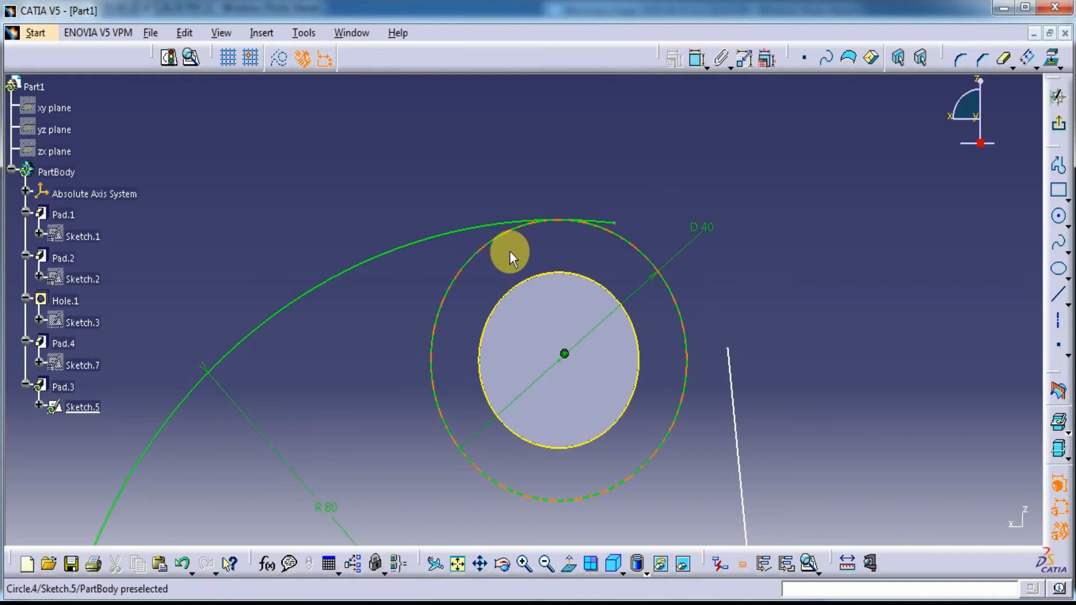
Make the R80 arc tangent to the 40 mm circle and trim the arc's overhang at the tangent point
{"action": "left_click", "coordinate": [695, 63]}
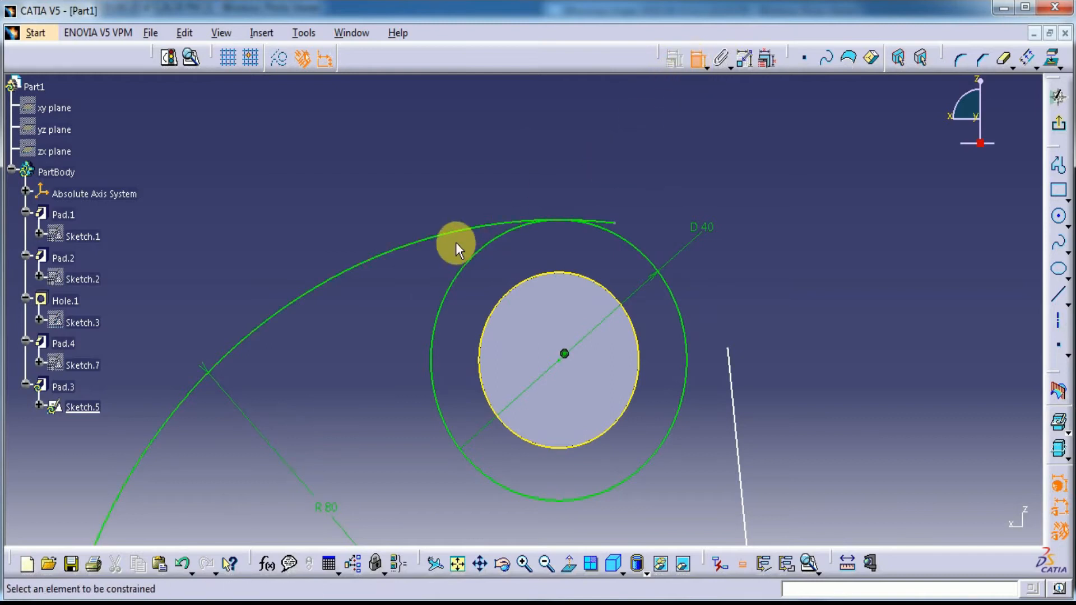
{"action": "right_click", "coordinate": [740, 150]}
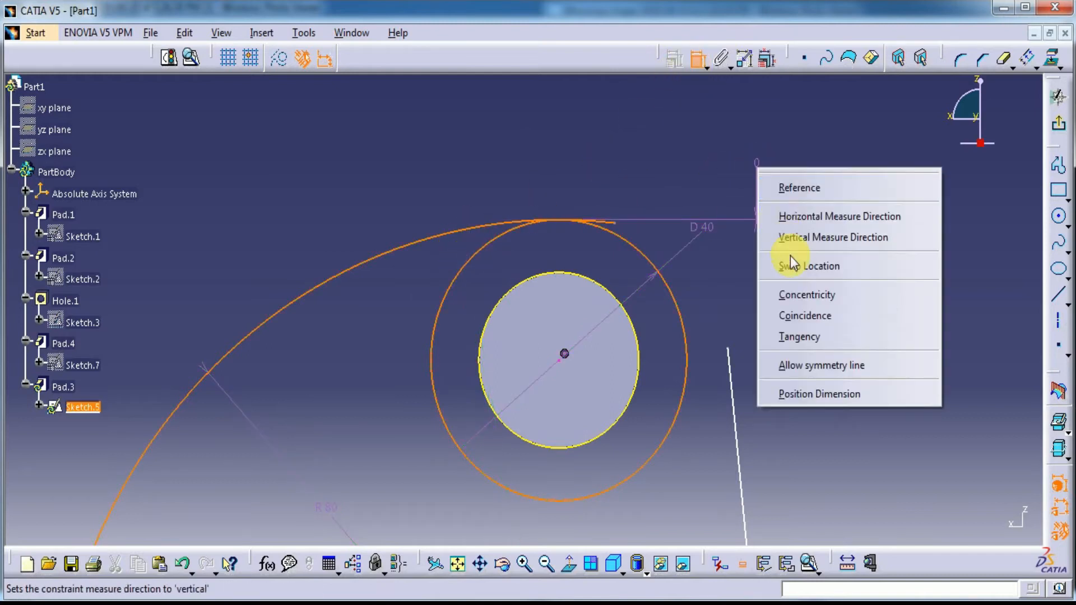
{"action": "left_click", "coordinate": [791, 334]}
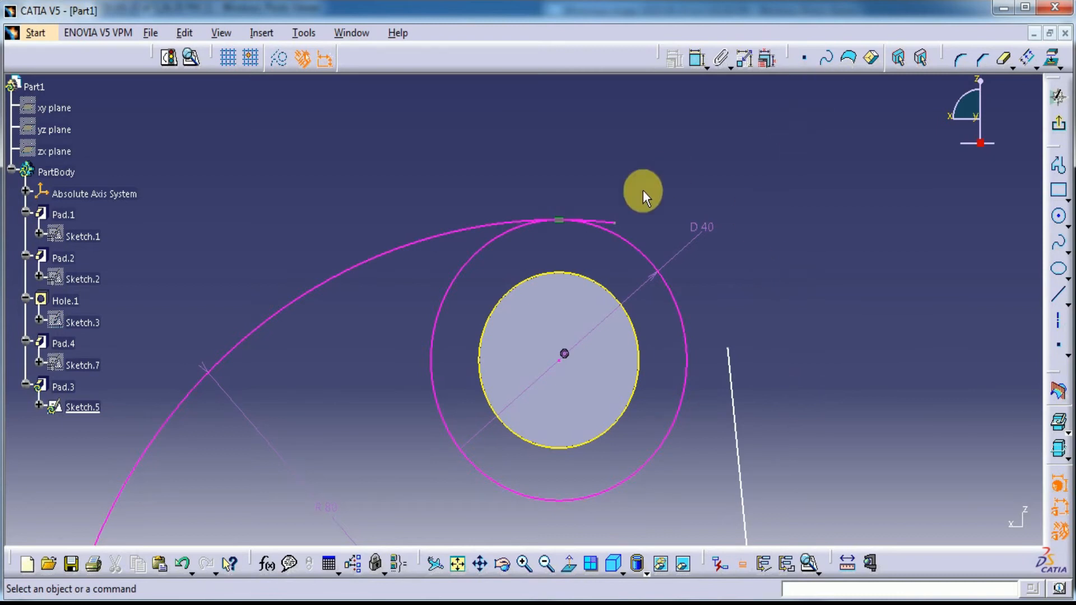
{"action": "left_click", "coordinate": [609, 221]}
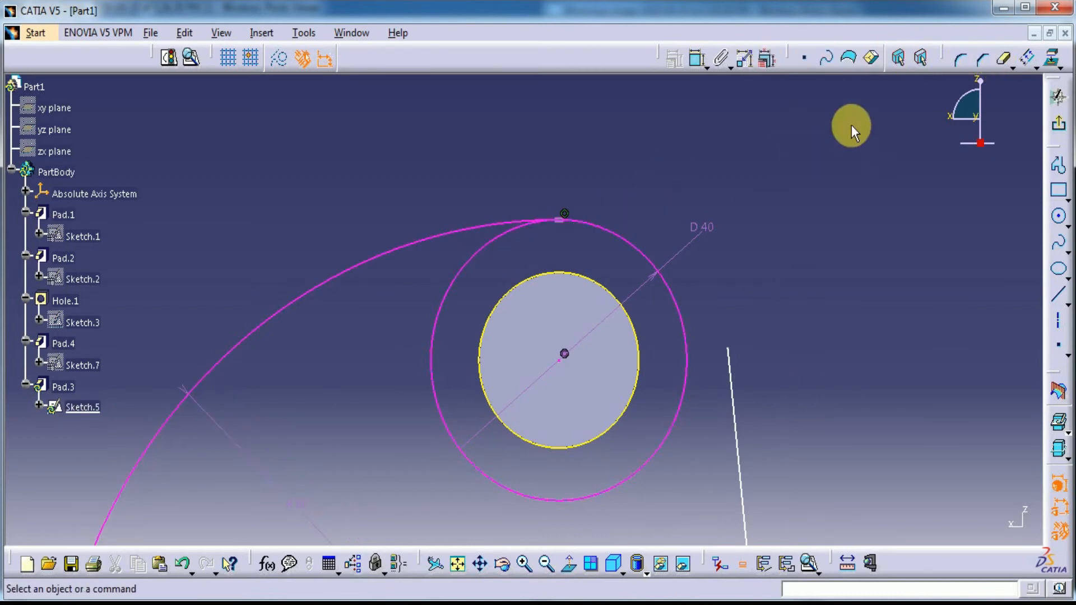
Constrain the upper end point of the plate's straight side line to lie on the 40 mm circle
{"action": "left_click", "coordinate": [698, 59]}
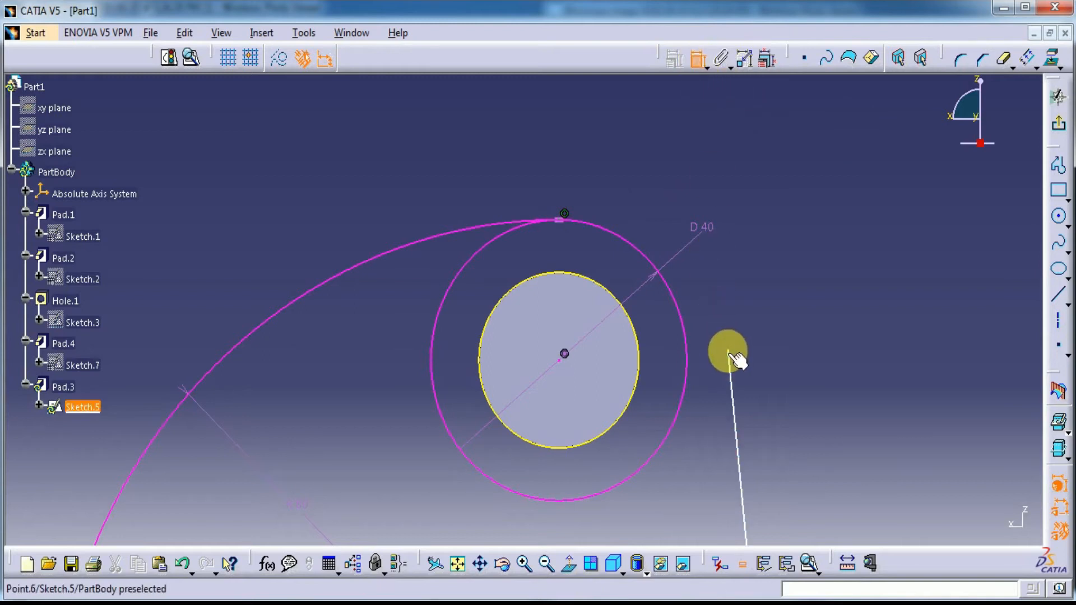
{"action": "left_click", "coordinate": [729, 352]}
{"action": "left_click", "coordinate": [691, 342]}
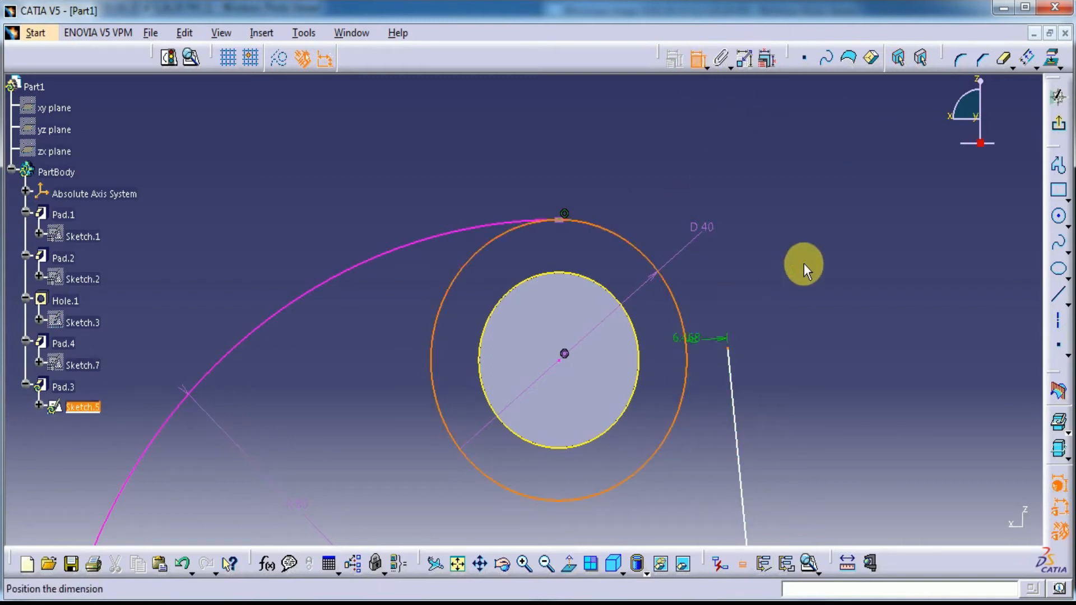
{"action": "right_click", "coordinate": [807, 271]}
{"action": "left_click", "coordinate": [836, 409]}
Make the plate's straight side line tangent to the 40 mm circle
{"action": "left_click", "coordinate": [701, 58]}
{"action": "left_click", "coordinate": [694, 395]}
{"action": "left_click", "coordinate": [691, 412]}
{"action": "right_click", "coordinate": [804, 272]}
{"action": "left_click", "coordinate": [825, 351]}
Trim away the 40 mm circle's inner portion between the R80 arc and the side line, and delete the redundant 40 mm diameter dimension
{"action": "left_click", "coordinate": [1005, 58]}
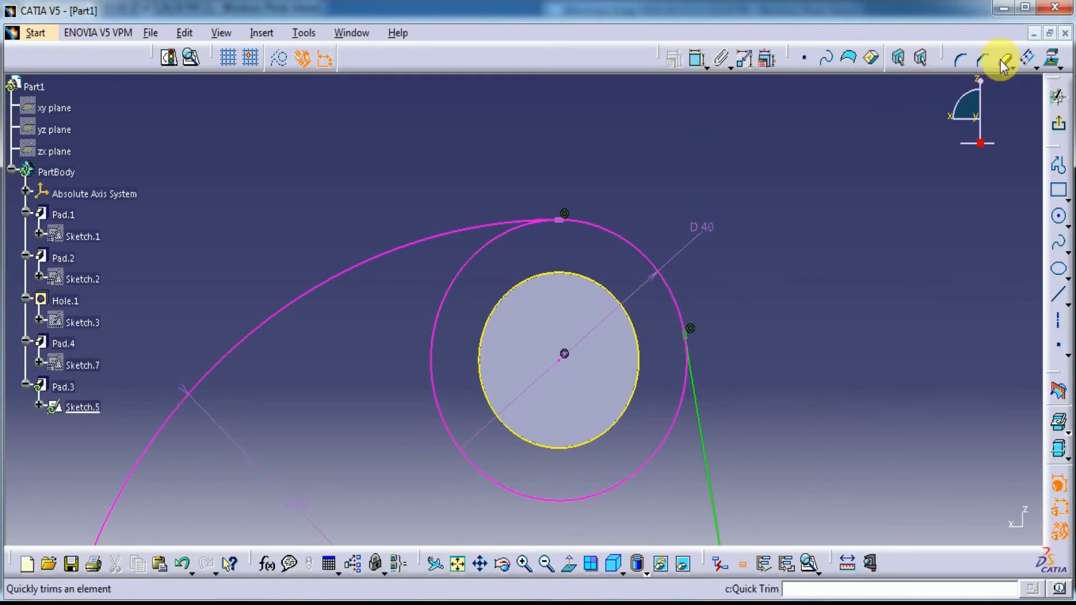
{"action": "left_click", "coordinate": [645, 455]}
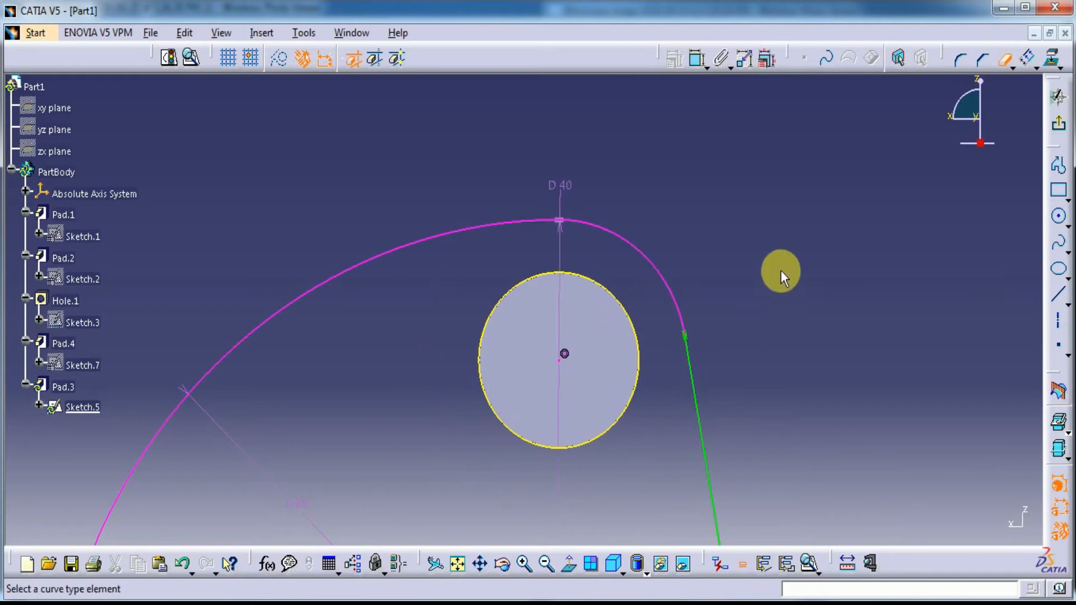
{"action": "mouse_move", "coordinate": [765, 236]}
{"action": "middle_mouse_down"}
{"action": "mouse_move", "coordinate": [773, 370]}
{"action": "mouse_move", "coordinate": [776, 315]}
{"action": "mouse_move", "coordinate": [651, 243]}
{"action": "mouse_move", "coordinate": [643, 194]}
{"action": "mouse_move", "coordinate": [690, 308]}
{"action": "mouse_move", "coordinate": [408, 347]}
{"action": "middle_mouse_up"}
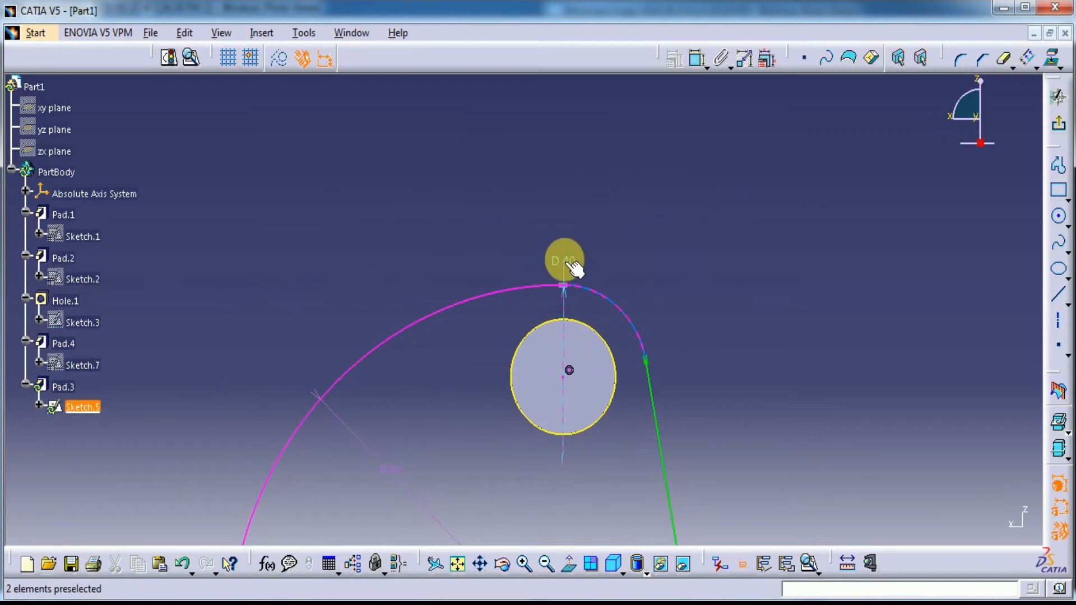
{"action": "left_click", "coordinate": [563, 253]}
{"action": "left_click", "coordinate": [736, 253]}
{"action": "mouse_move", "coordinate": [733, 245]}
{"action": "middle_mouse_down"}
{"action": "mouse_move", "coordinate": [718, 297]}
{"action": "mouse_move", "coordinate": [718, 246]}
{"action": "middle_mouse_up"}
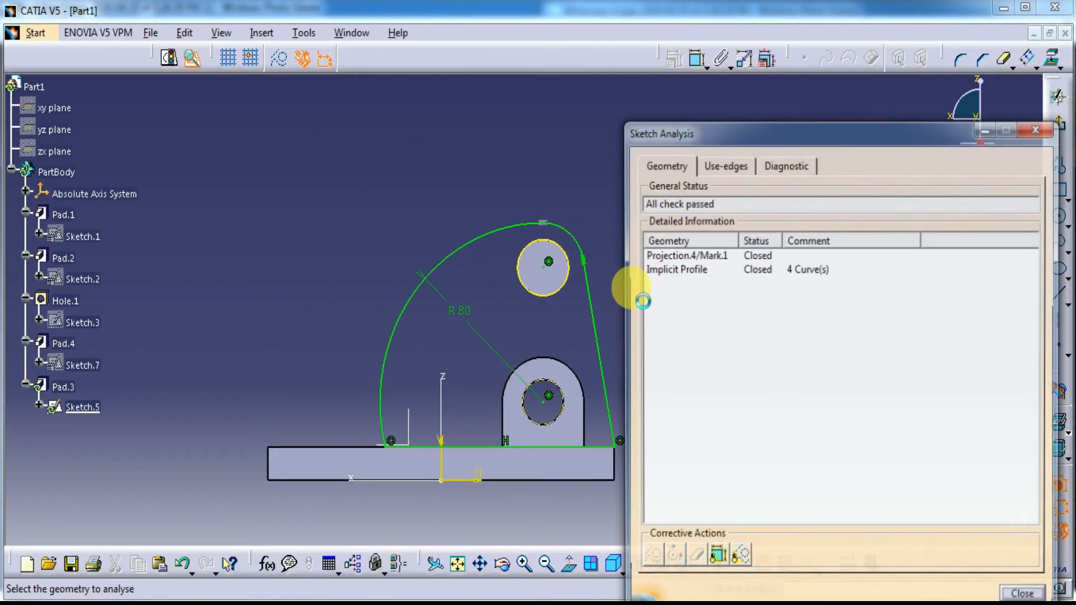
Set the projected boss circle to construction mode in the sketch analysis, then exit the sketch and update the part
{"action": "left_click", "coordinate": [748, 269]}
{"action": "left_click", "coordinate": [753, 255]}
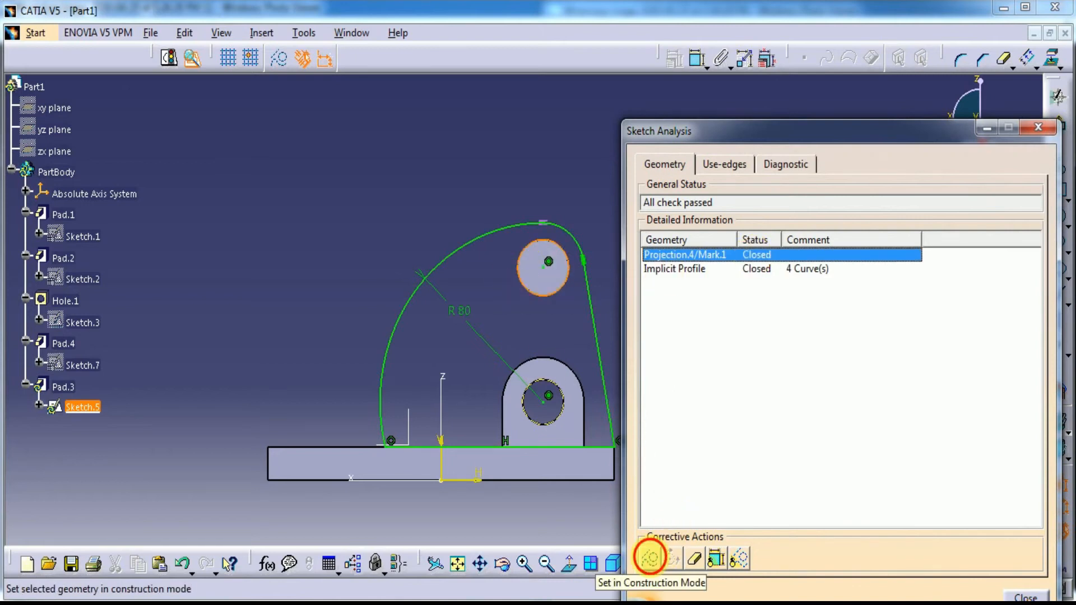
{"action": "left_click", "coordinate": [650, 558]}
{"action": "left_click", "coordinate": [1015, 589]}
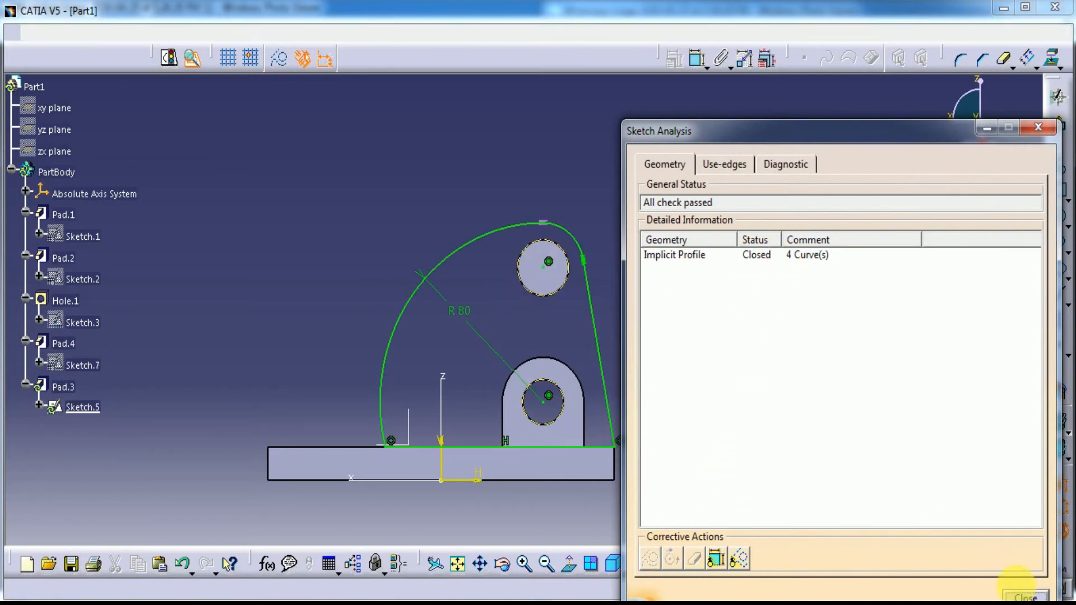
{"action": "left_click", "coordinate": [1057, 97]}
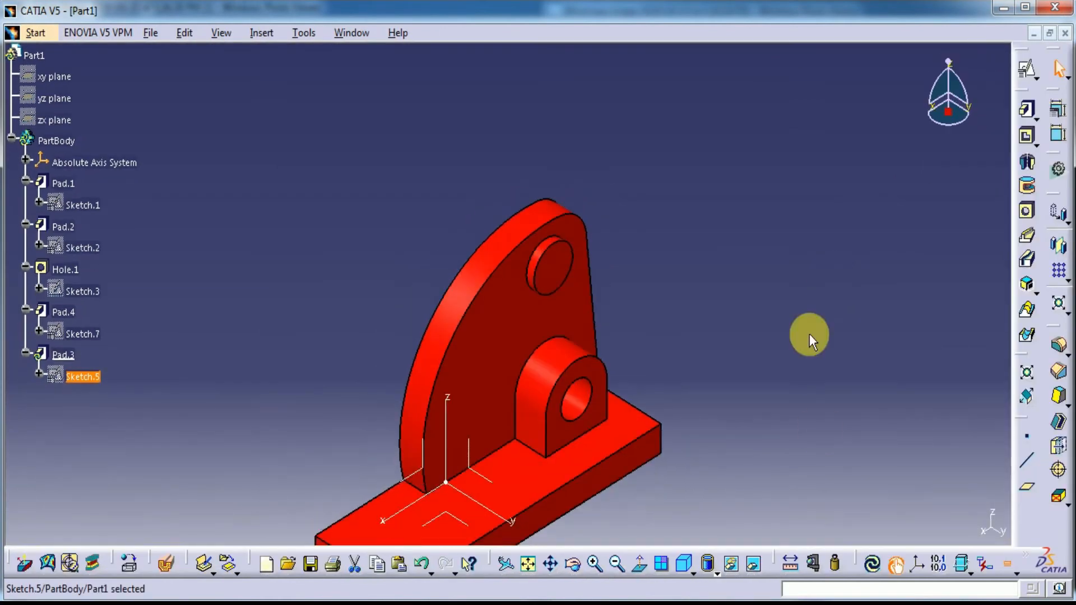
{"action": "left_click", "coordinate": [873, 565]}
Create a positioned sketch on the axis system's ZX plane with Reverse V and Swap enabled
{"action": "middle_click_drag", "start_coordinate": [760, 357], "coordinate": [638, 424]}
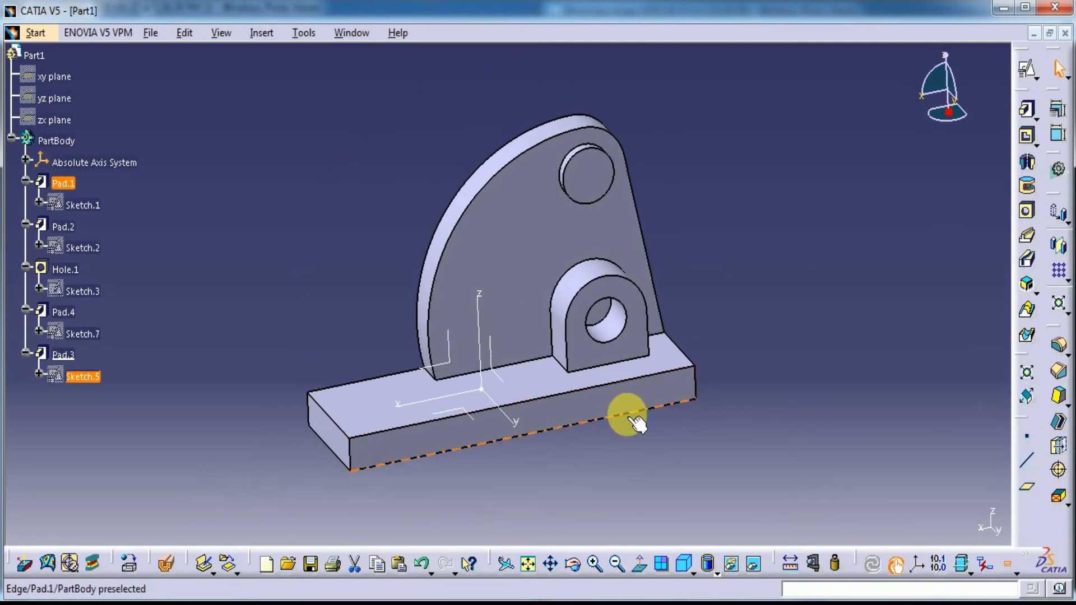
{"action": "left_click", "coordinate": [463, 350]}
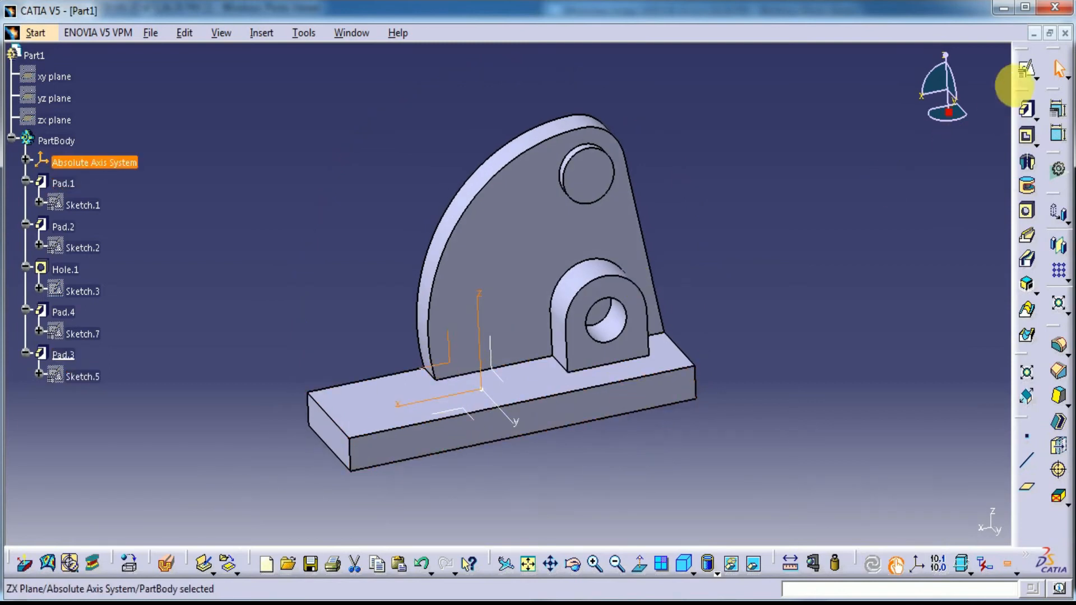
{"action": "left_click", "coordinate": [1028, 69]}
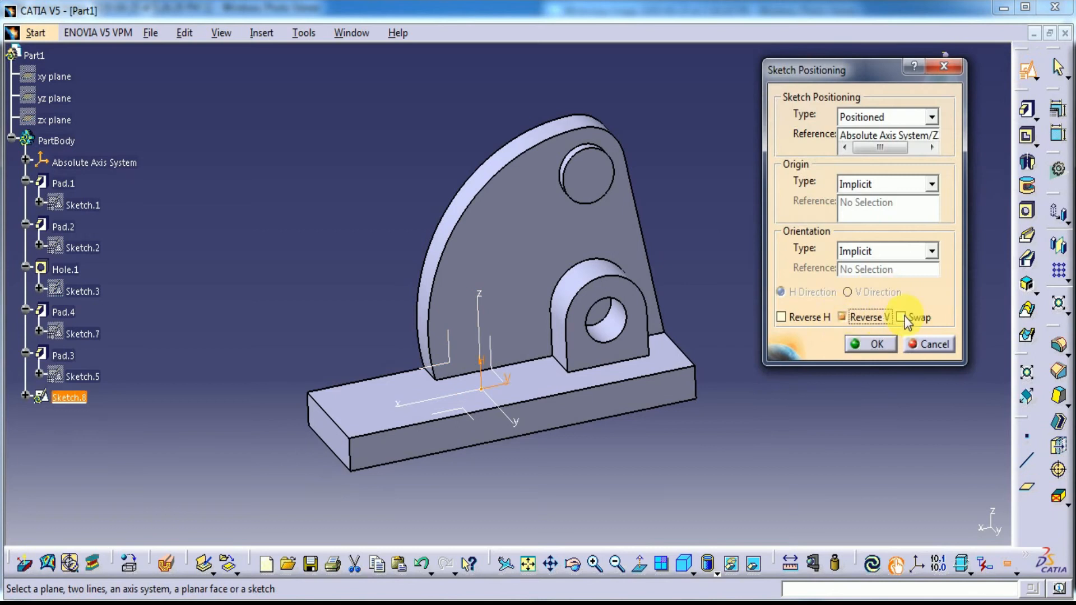
{"action": "left_click", "coordinate": [877, 344]}
Sketch a sloped line from just above the base's free end corner to slightly past the plate's curved edge
{"action": "mouse_move", "coordinate": [444, 487]}
{"action": "middle_mouse_down"}
{"action": "mouse_move", "coordinate": [428, 354]}
{"action": "mouse_move", "coordinate": [856, 330]}
{"action": "middle_mouse_up"}
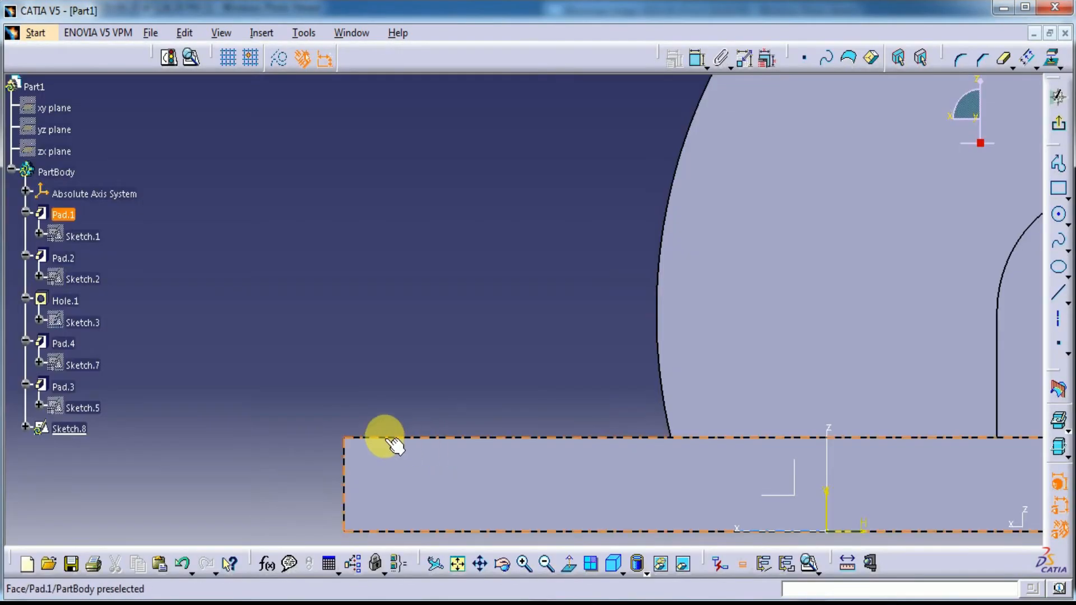
{"action": "left_click", "coordinate": [1058, 292]}
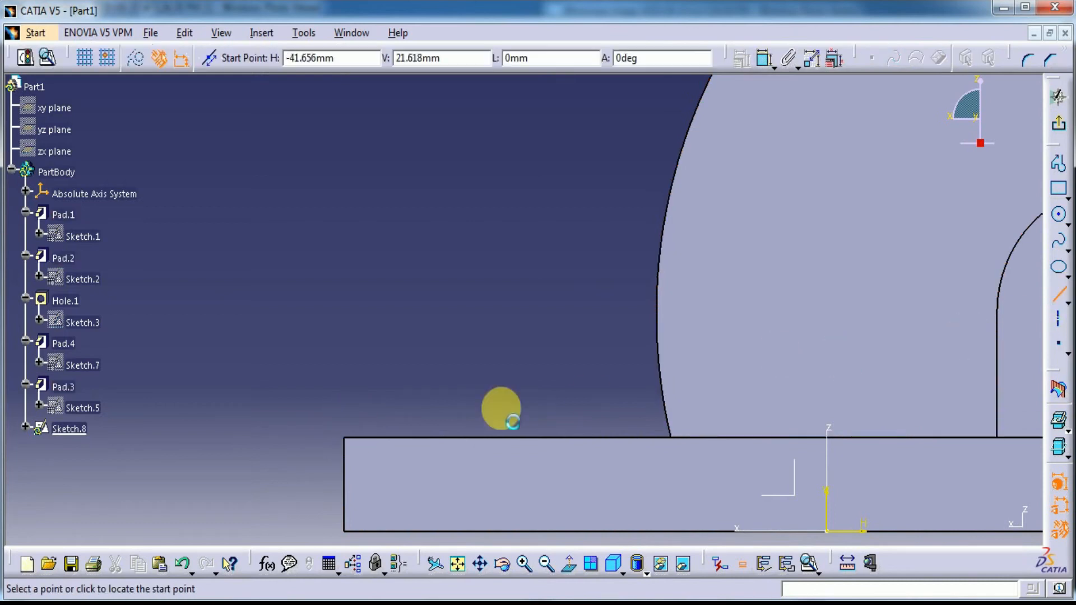
{"action": "left_click", "coordinate": [344, 406]}
{"action": "left_click", "coordinate": [683, 281]}
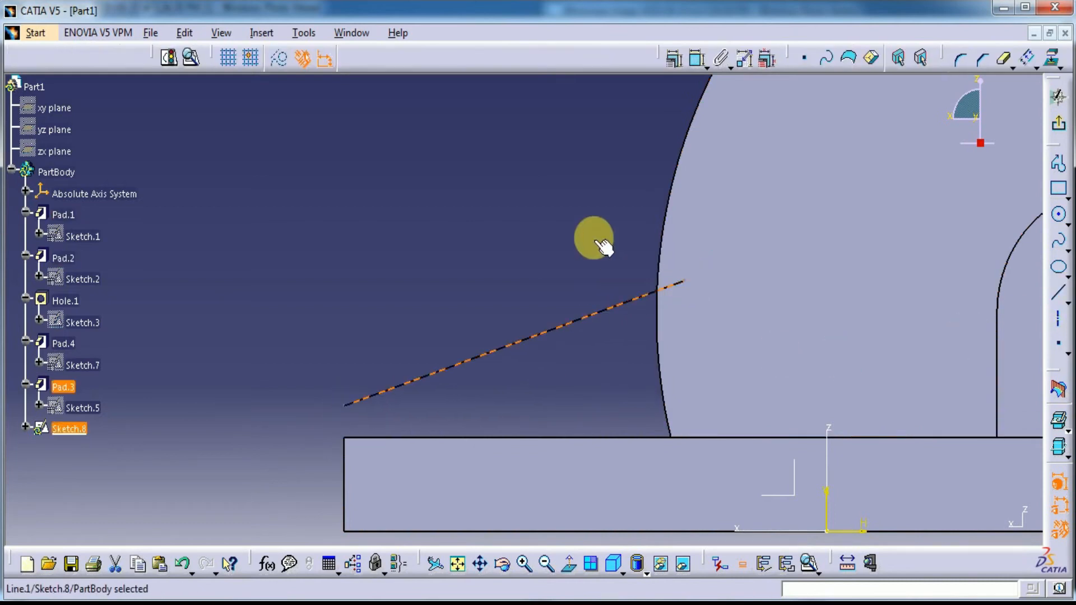
Make the sloped line's lower end point coincident with the base's upper end corner
{"action": "left_click", "coordinate": [694, 62]}
{"action": "left_click", "coordinate": [344, 407]}
{"action": "left_click", "coordinate": [344, 437]}
{"action": "right_click", "coordinate": [311, 341]}
{"action": "left_click", "coordinate": [370, 467]}
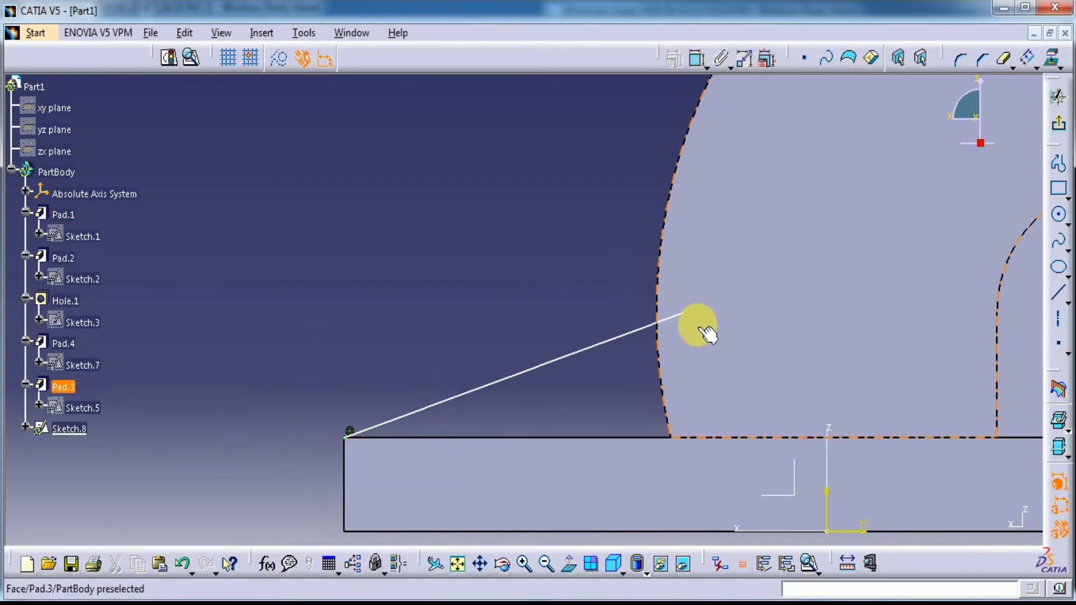
Dimension the angle between the sloped line and the base's top edge and set it to 15 degrees
{"action": "left_click", "coordinate": [696, 58]}
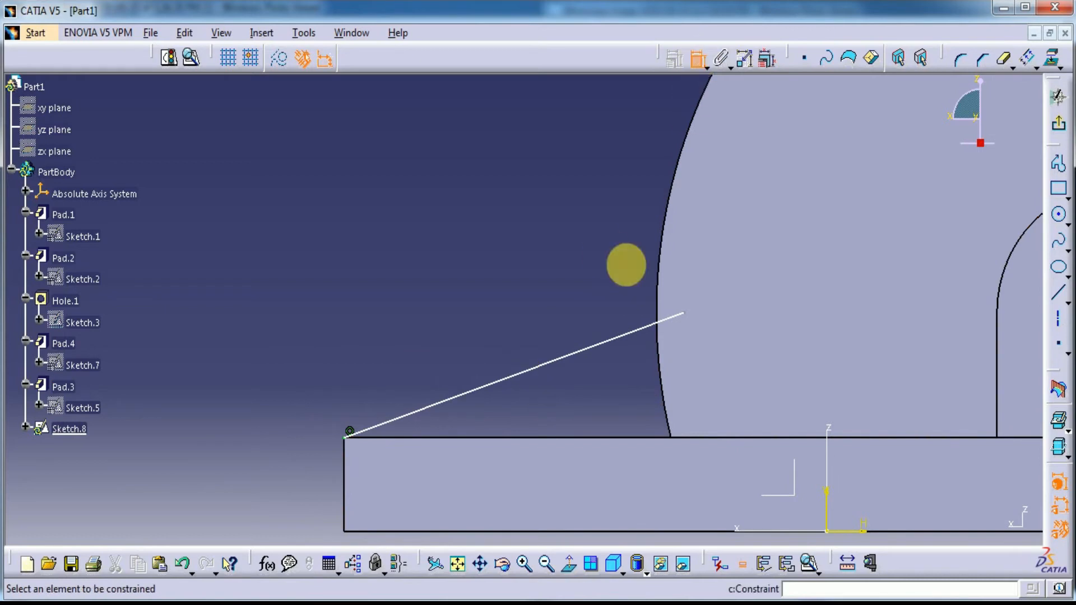
{"action": "left_click", "coordinate": [579, 352]}
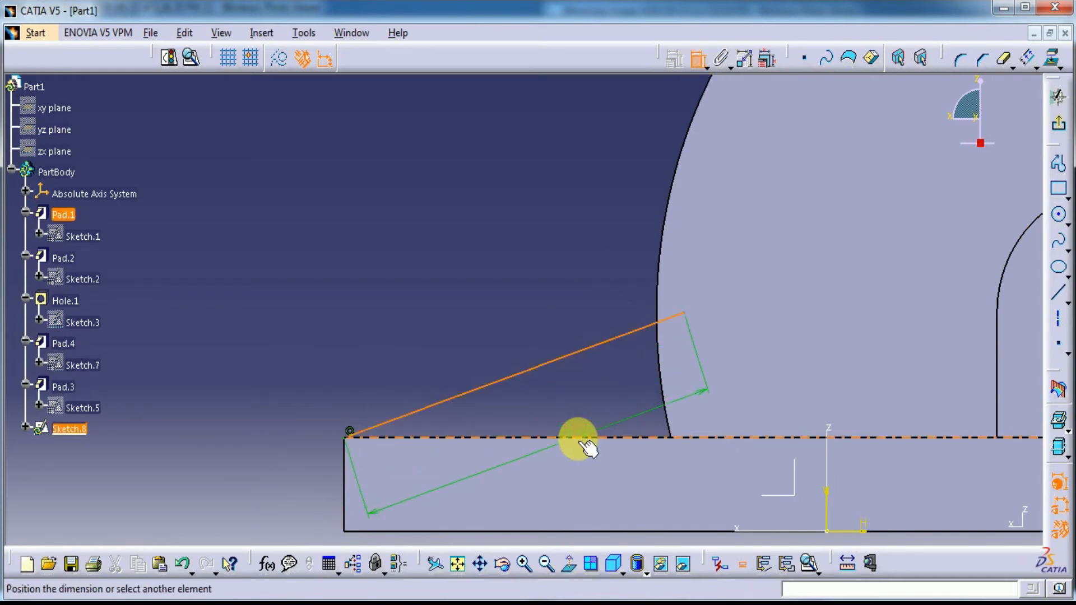
{"action": "left_click", "coordinate": [583, 439]}
{"action": "left_click", "coordinate": [595, 411]}
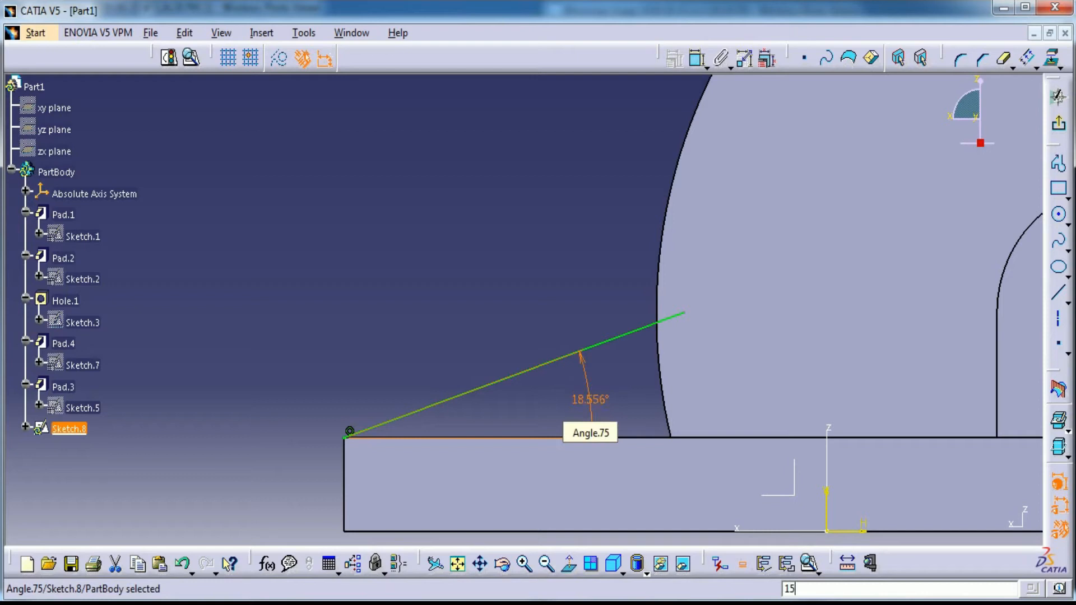
{"action": "key", "text": "Return"}
{"action": "left_click", "coordinate": [563, 345]}
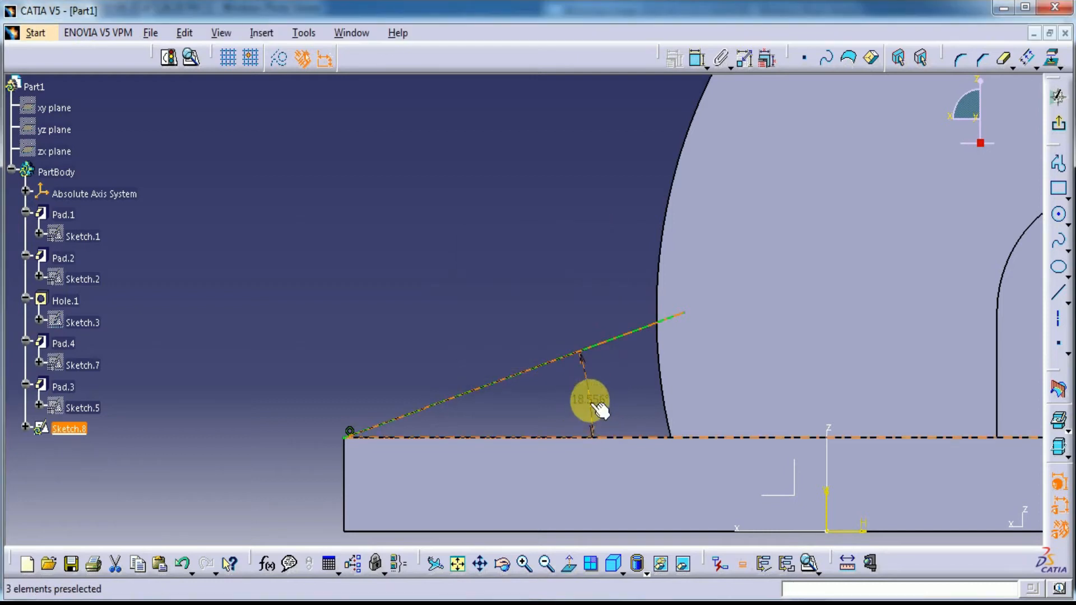
{"action": "double_click", "coordinate": [598, 411]}
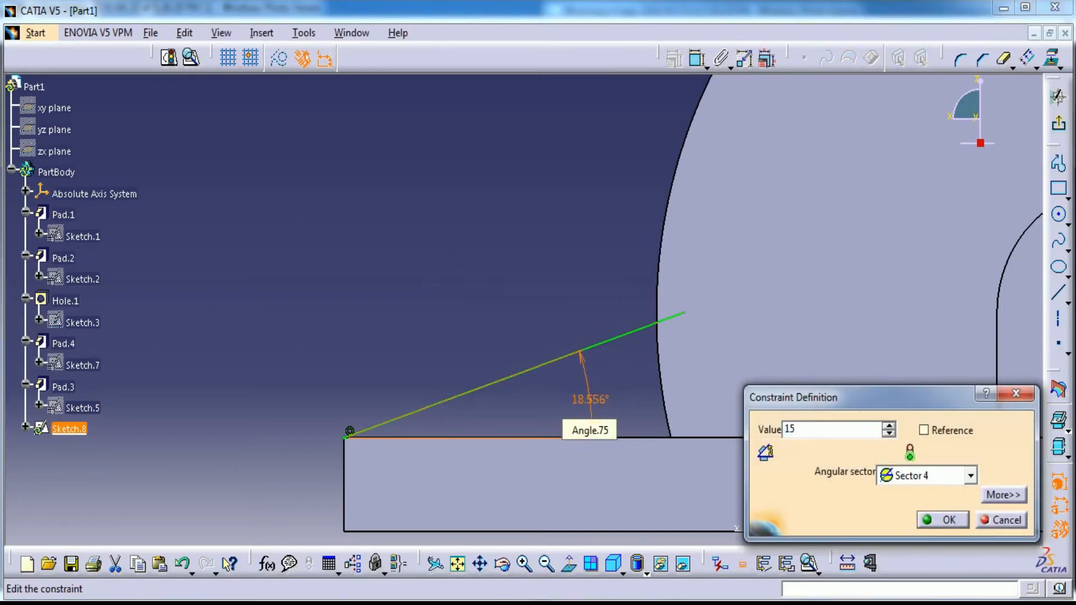
{"action": "type", "text": "15"}
{"action": "key", "text": "Return"}
Project the base's top edge and the plate's curved outer edge onto the sketch plane
{"action": "left_click", "coordinate": [1053, 57]}
{"action": "left_click", "coordinate": [627, 443]}
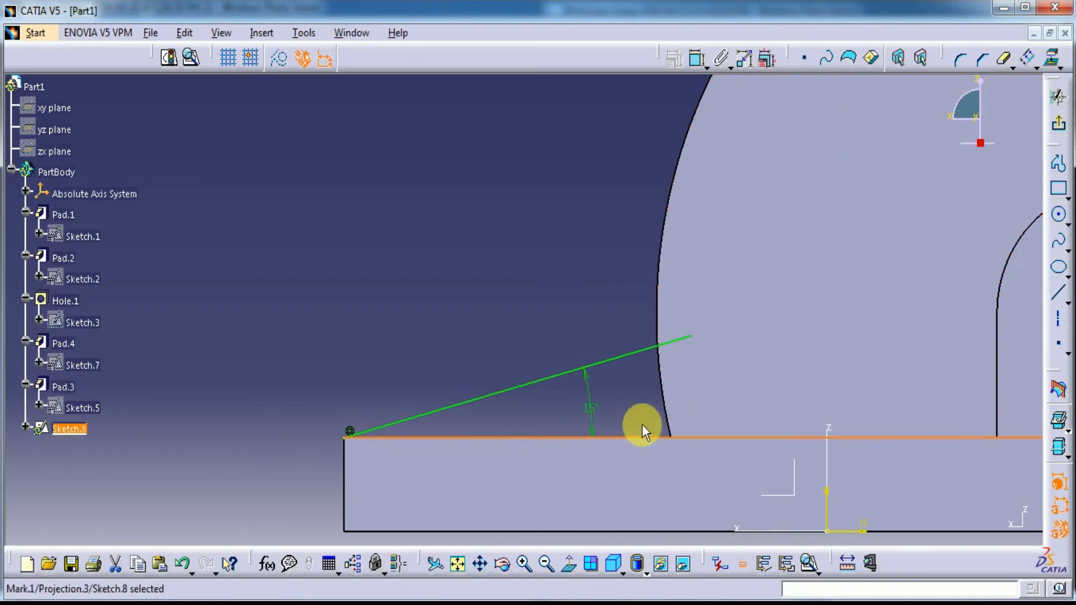
{"action": "left_click", "coordinate": [1053, 58]}
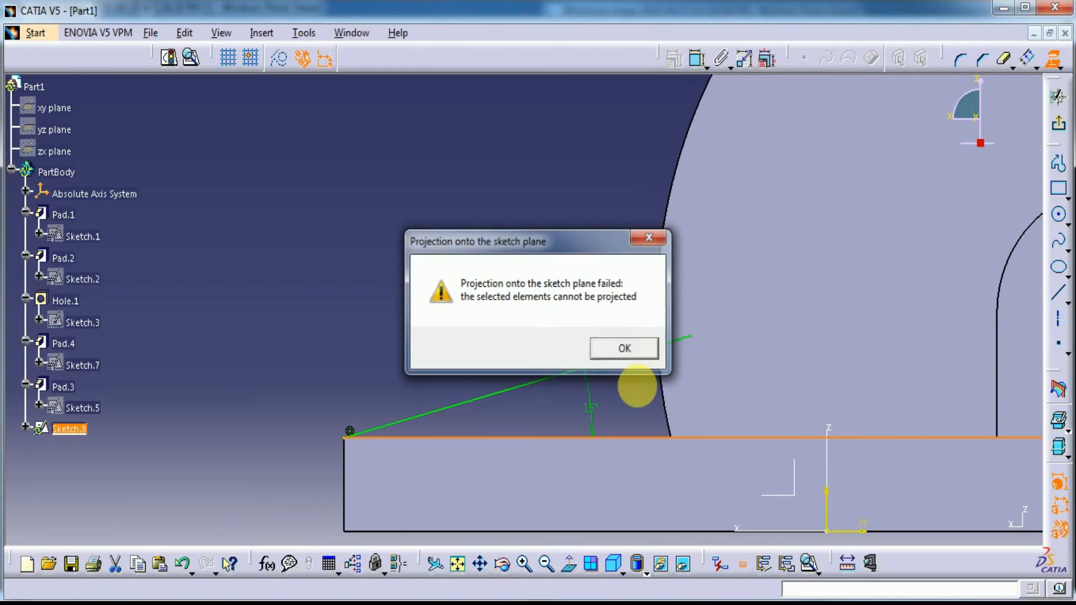
{"action": "key", "text": "Return"}
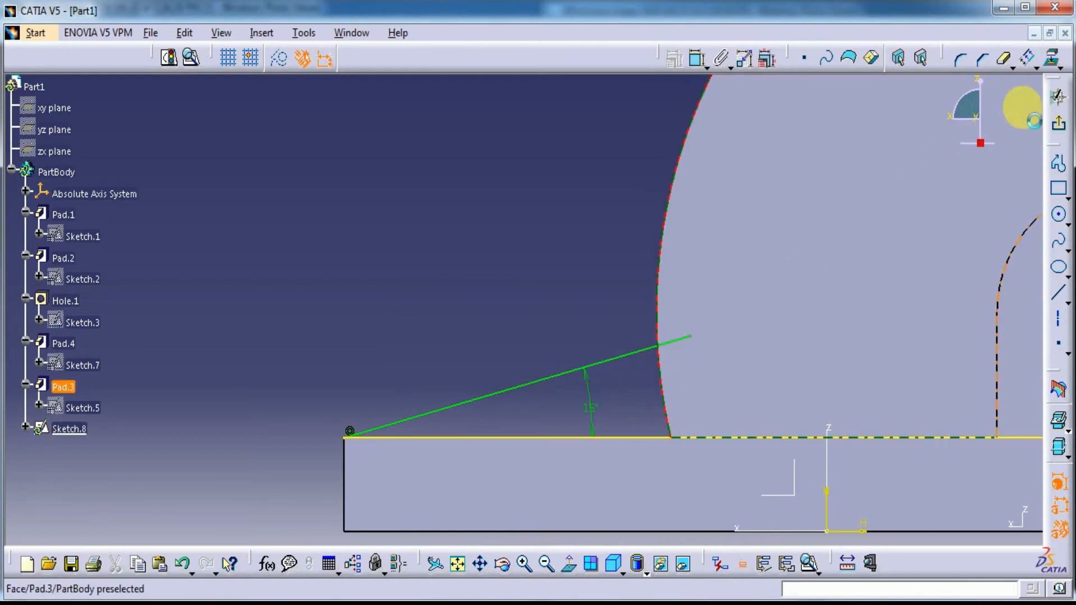
{"action": "left_click", "coordinate": [1049, 61]}
{"action": "left_click", "coordinate": [559, 237]}
{"action": "middle_click_drag", "start_coordinate": [559, 272], "coordinate": [426, 338], "text": "ctrl"}
Trim the sloped line and the projected edges to a closed triangular rib profile and exit the sketch
{"action": "double_click", "coordinate": [1005, 58]}
{"action": "left_click", "coordinate": [506, 264]}
{"action": "left_click", "coordinate": [545, 461]}
{"action": "middle_click_drag", "start_coordinate": [551, 436], "coordinate": [547, 359], "text": "ctrl"}
{"action": "left_click", "coordinate": [488, 454]}
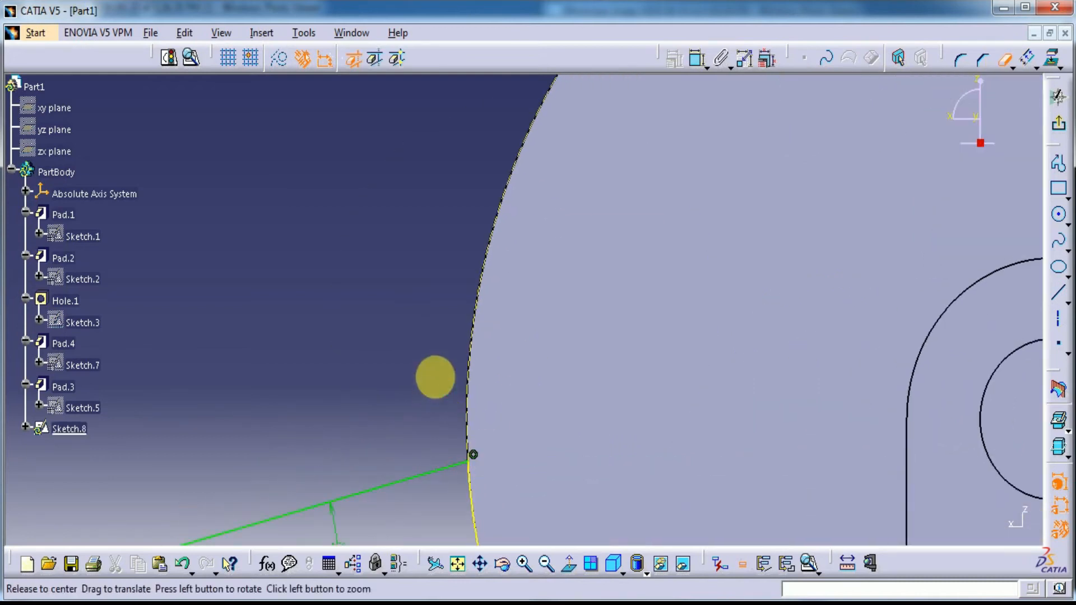
{"action": "middle_click_drag", "start_coordinate": [432, 377], "coordinate": [580, 471], "text": "ctrl"}
{"action": "left_click", "coordinate": [1059, 122]}
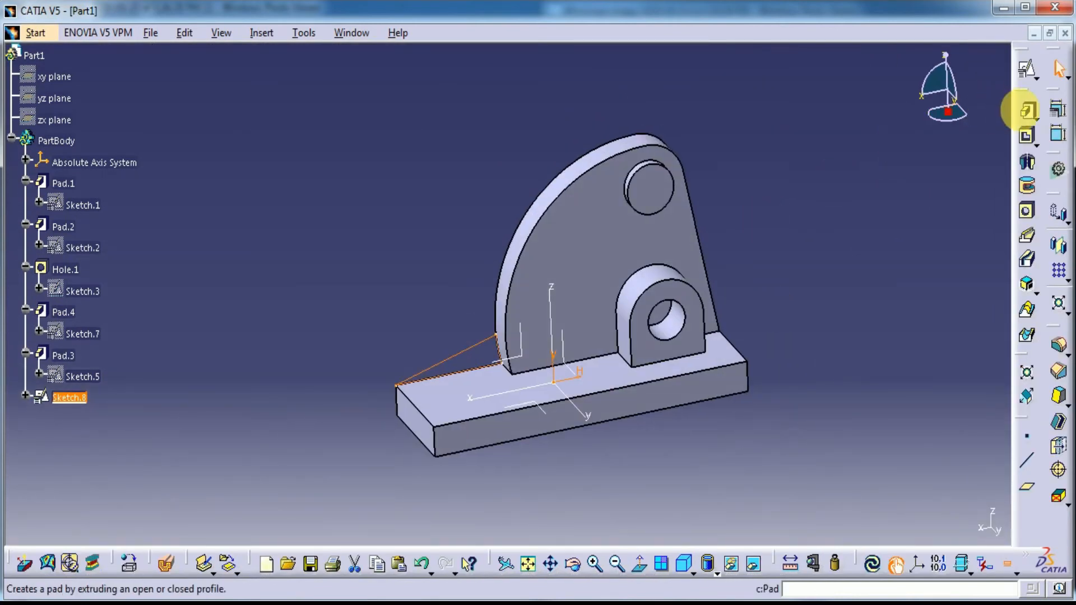
Extrude the triangular rib profile 10 mm as a pad in the reversed direction
{"action": "left_click", "coordinate": [1027, 110]}
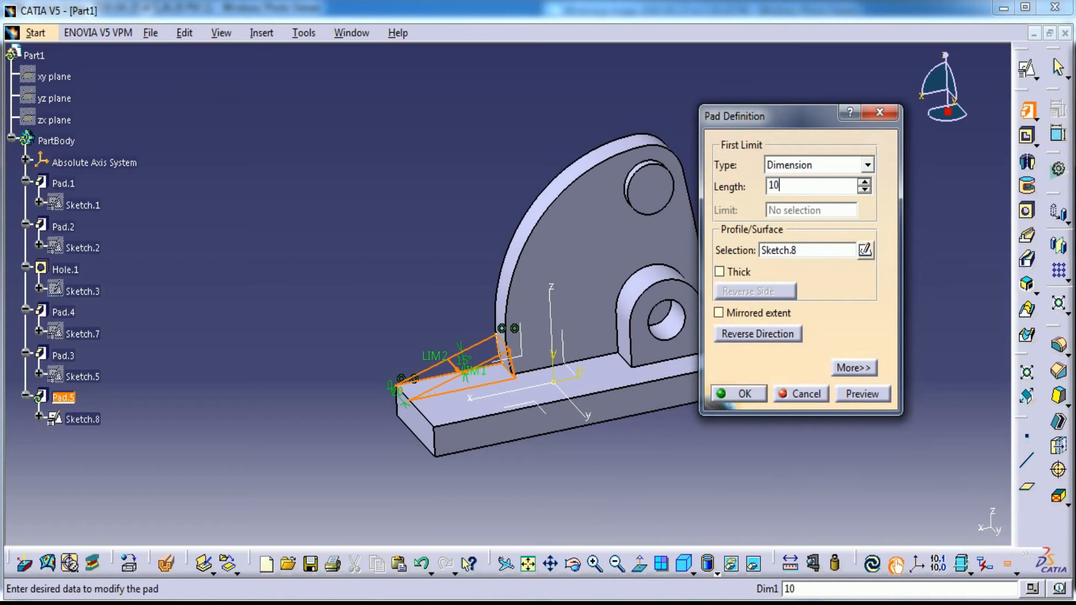
{"action": "left_click", "coordinate": [776, 335]}
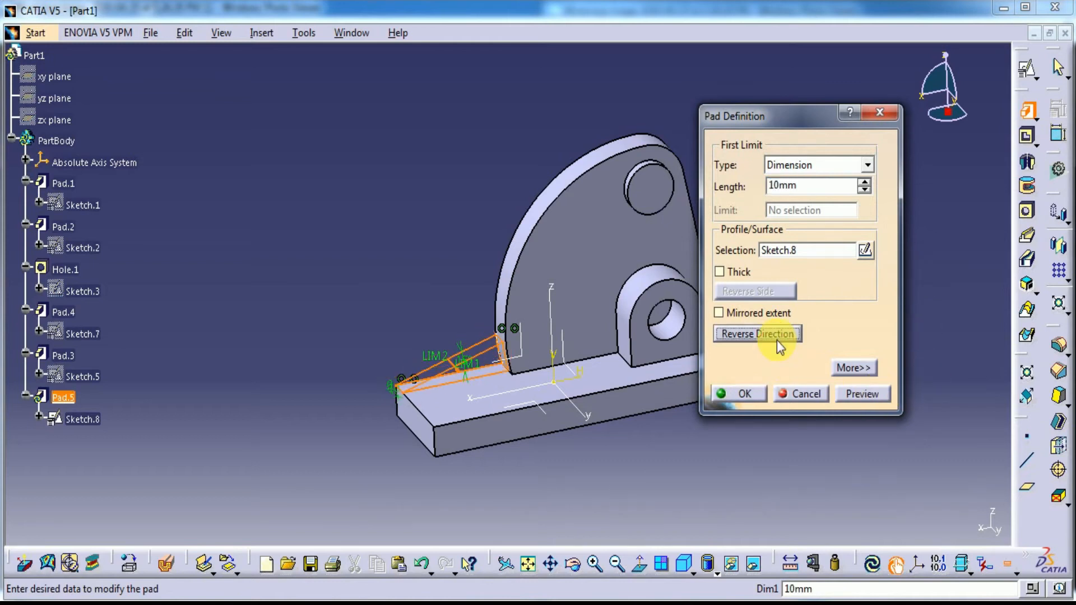
{"action": "left_click", "coordinate": [741, 394]}
{"action": "middle_click_drag", "start_coordinate": [559, 480], "coordinate": [667, 495]}
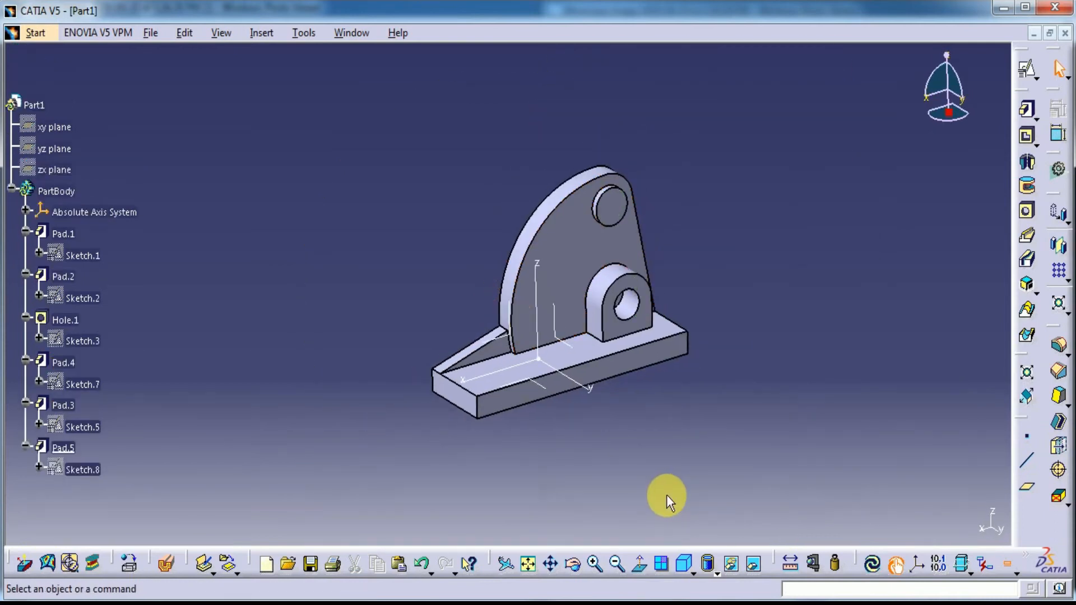
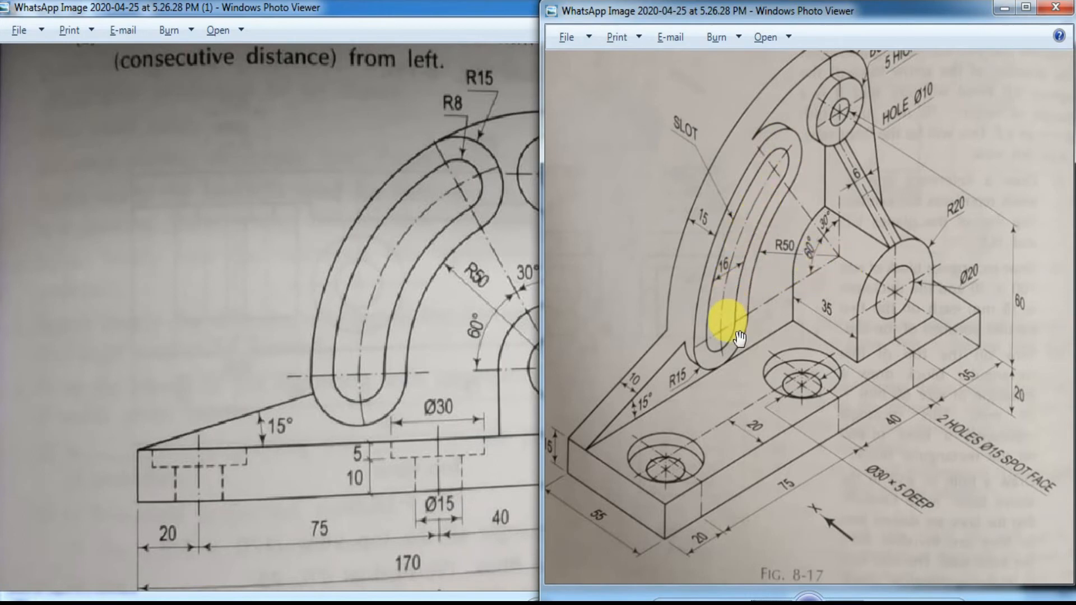
Switch back to CATIA from the reference drawings and create a positioned sketch on the upright plate's front face
{"action": "key", "text": "alt+Tab"}
{"action": "left_click", "coordinate": [586, 269]}
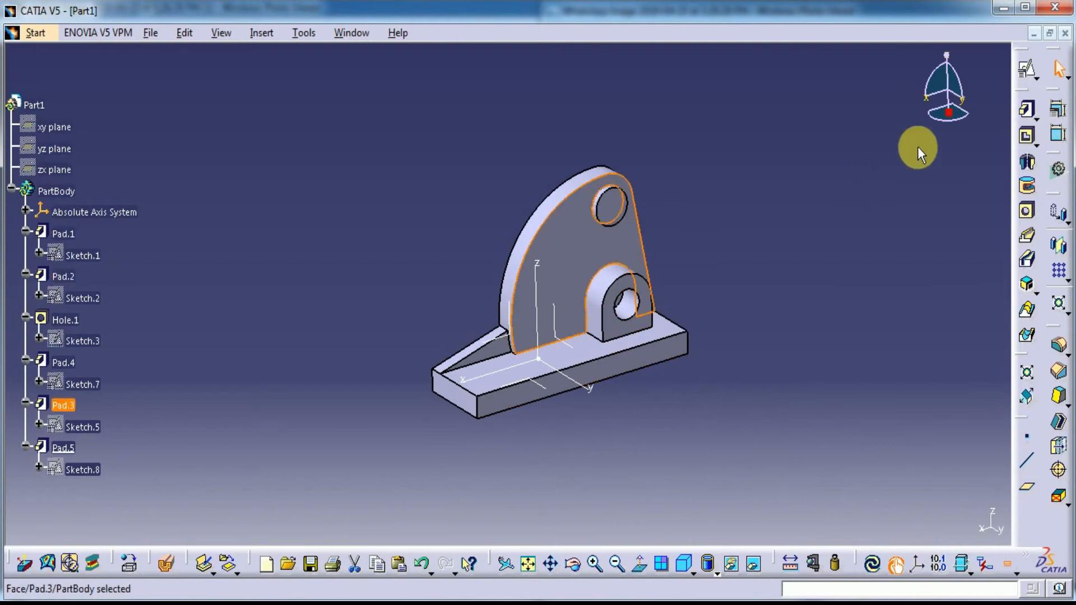
{"action": "left_click", "coordinate": [1026, 68]}
{"action": "left_click", "coordinate": [856, 352]}
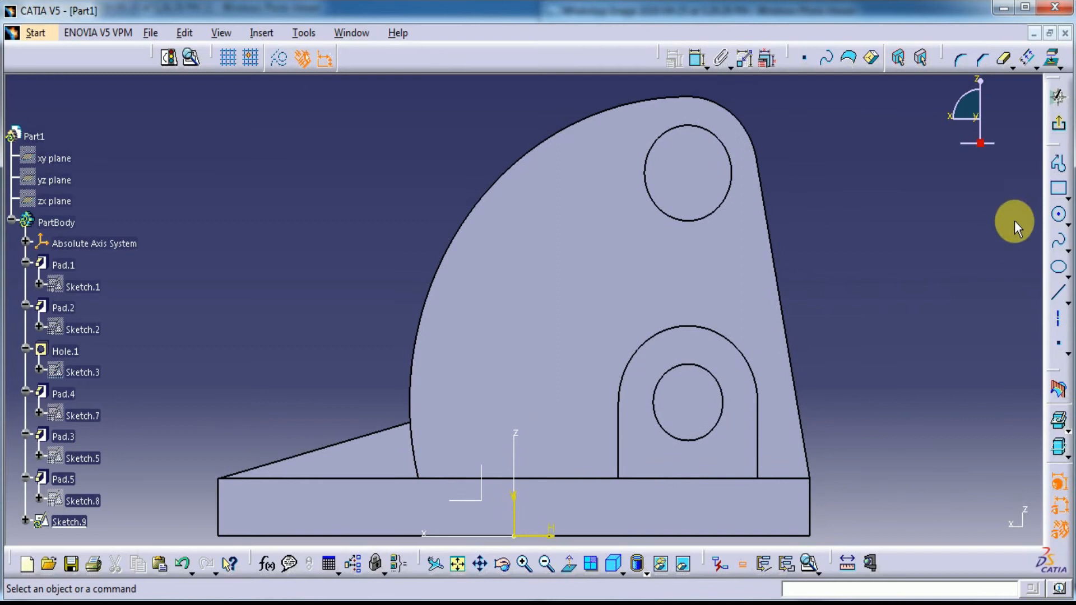
{"action": "left_click", "coordinate": [1069, 200]}
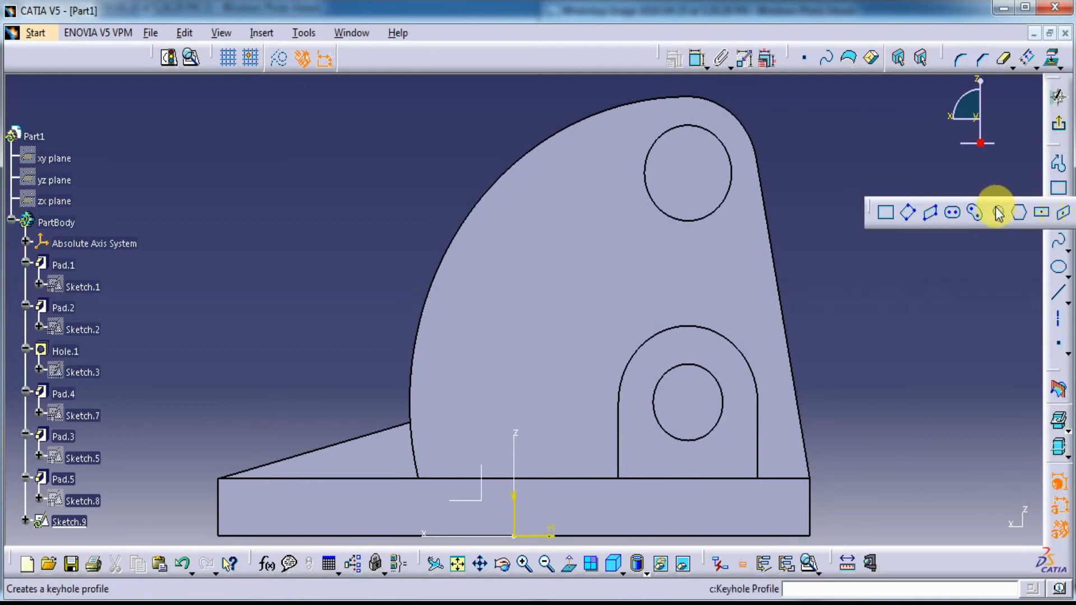
{"action": "left_click", "coordinate": [975, 212]}
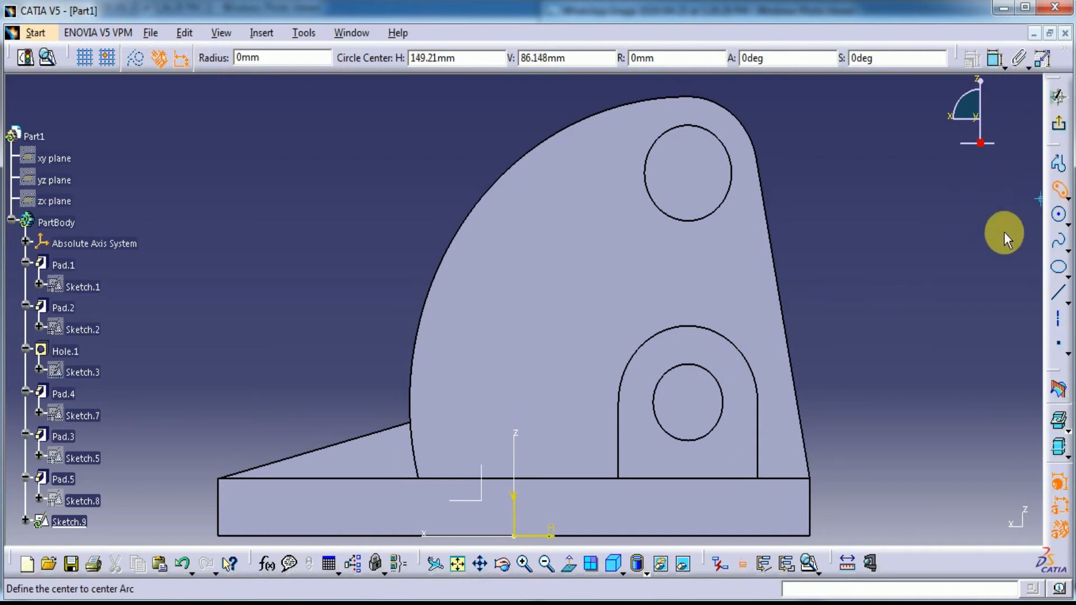
{"action": "left_click", "coordinate": [655, 412]}
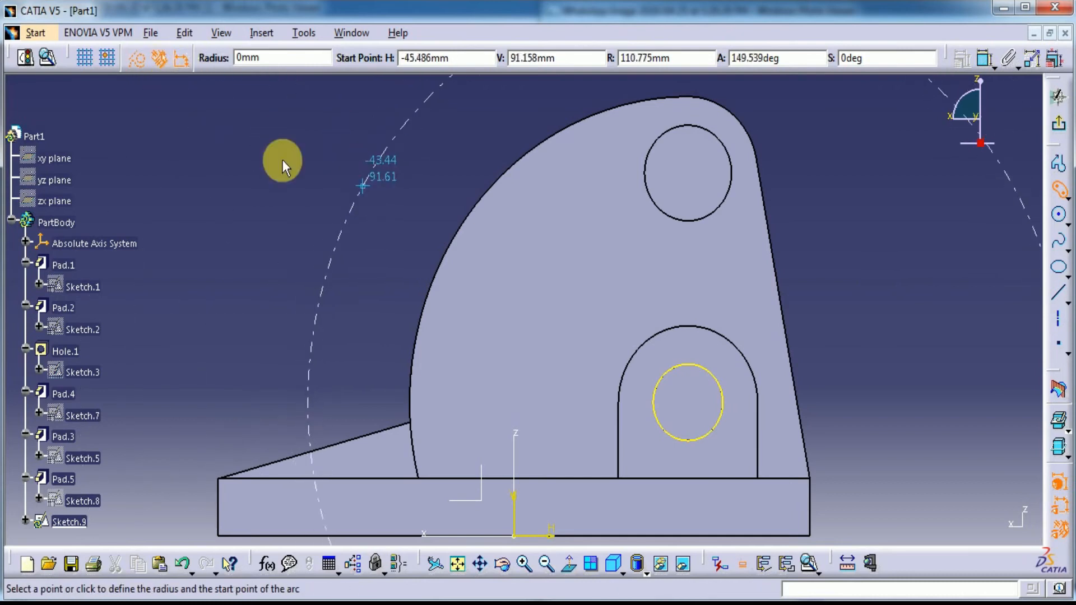
{"action": "left_click", "coordinate": [137, 65]}
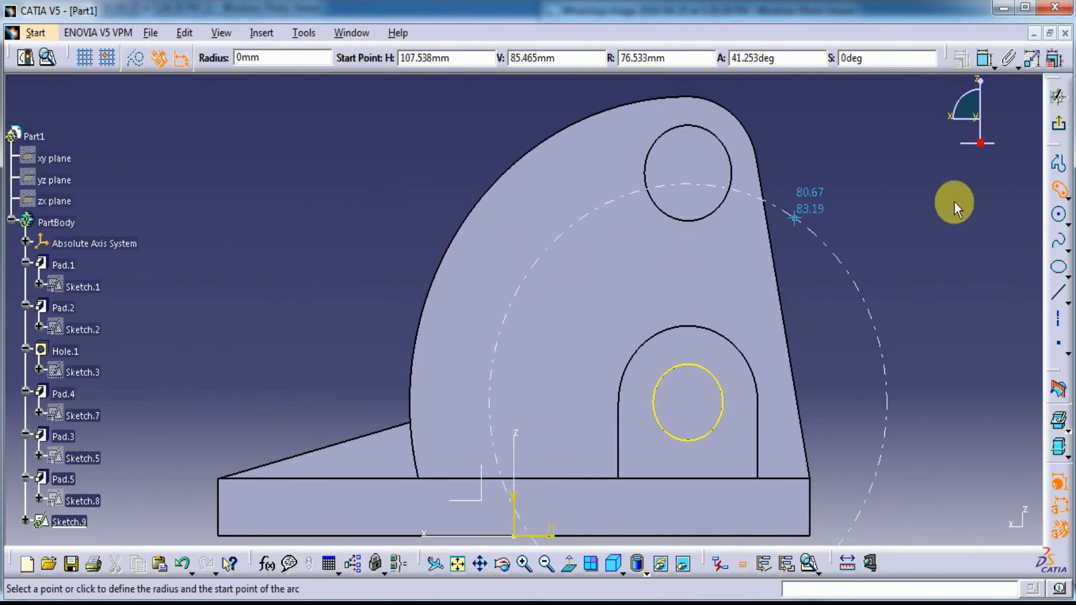
{"action": "left_click", "coordinate": [1057, 190]}
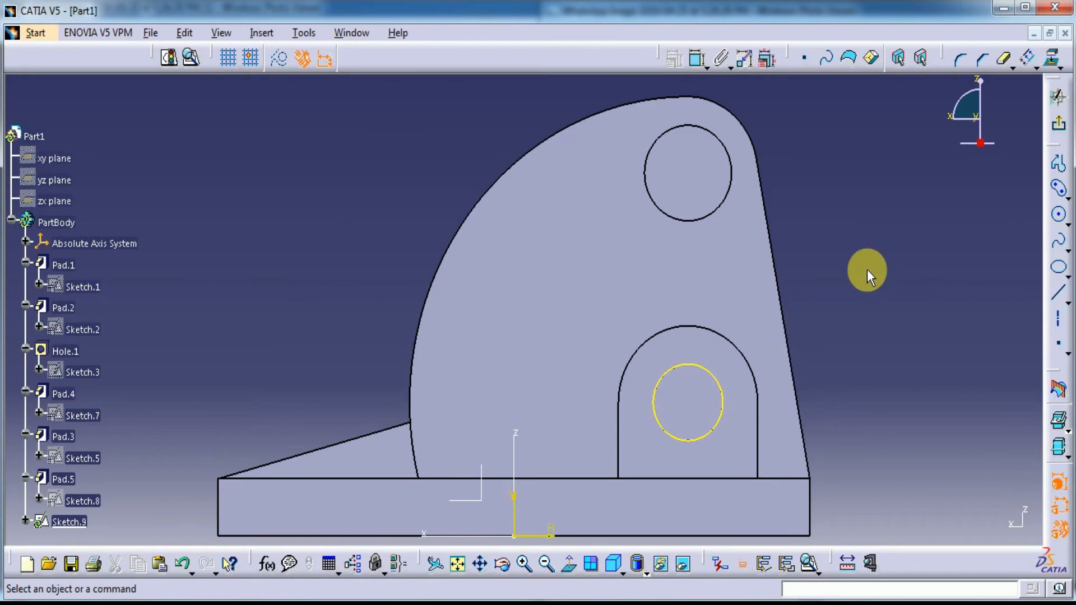
{"action": "left_click", "coordinate": [1057, 191]}
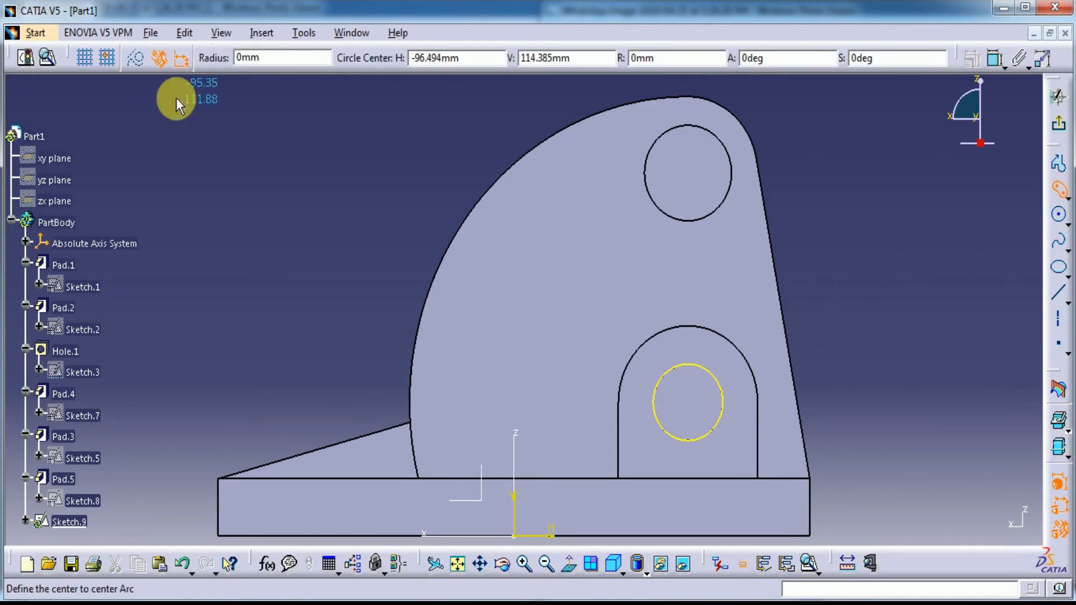
{"action": "left_click", "coordinate": [604, 326]}
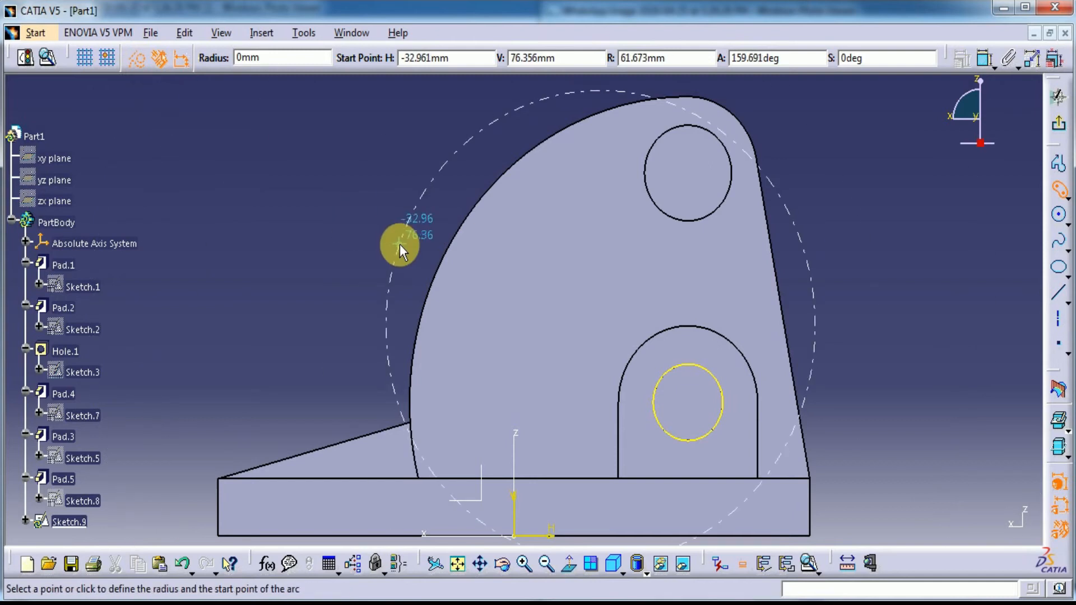
{"action": "key", "text": "Escape"}
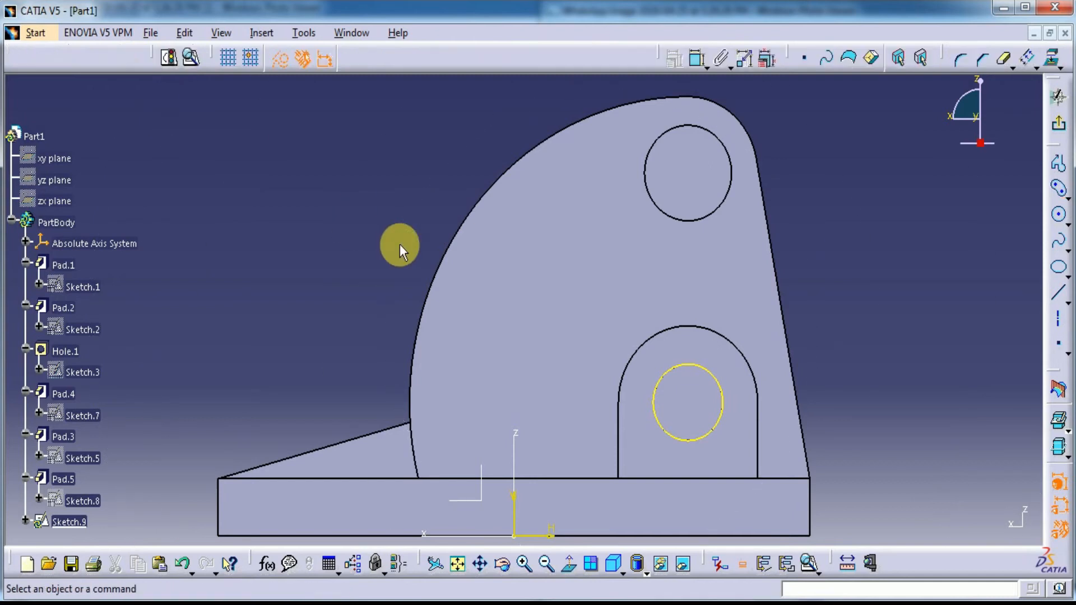
Sketch a cylindrical elongated hole centred on the boss hole, with a 65 mm centreline radius and an end radius of about 7 mm
{"action": "left_click", "coordinate": [1057, 190]}
{"action": "right_click", "coordinate": [722, 383]}
{"action": "left_click", "coordinate": [731, 476]}
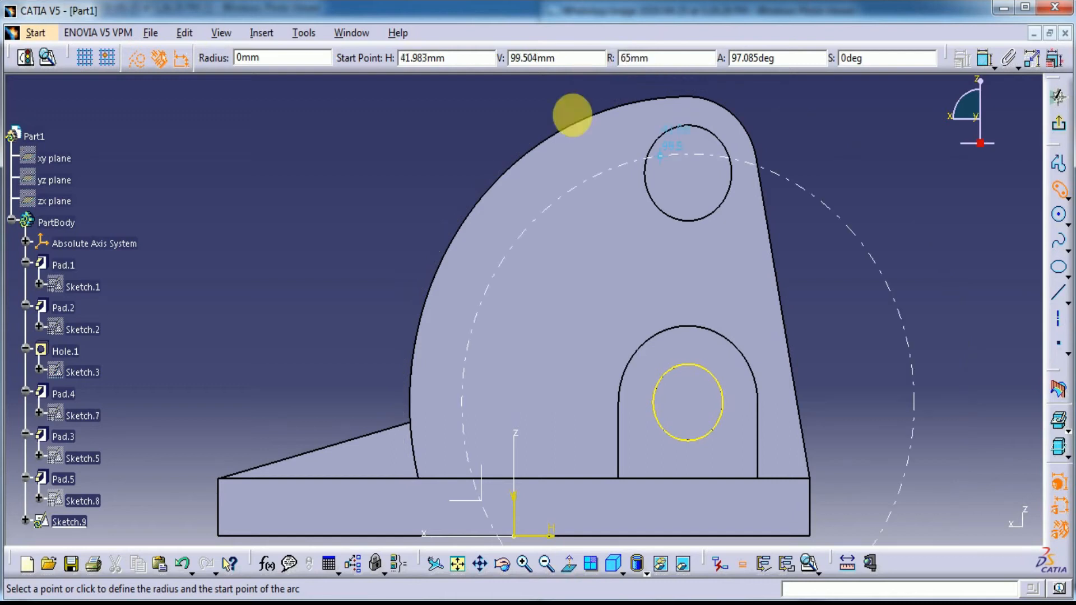
{"action": "left_click", "coordinate": [463, 431]}
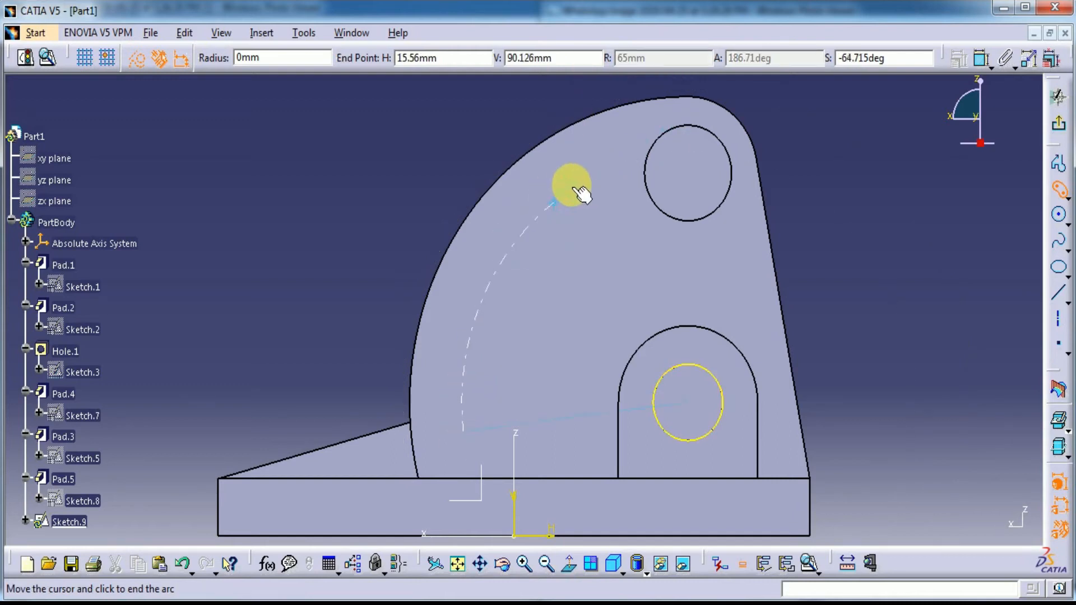
{"action": "left_click", "coordinate": [598, 167]}
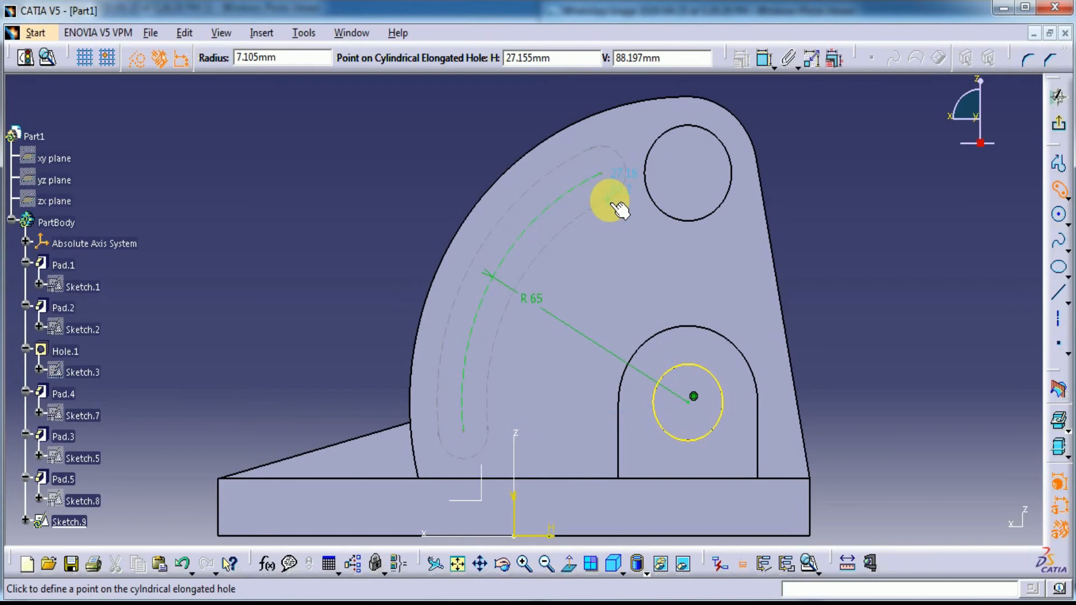
{"action": "left_click", "coordinate": [617, 207]}
Convert the curved slot's outline from construction to standard geometry
{"action": "left_click", "coordinate": [504, 214]}
{"action": "left_click", "coordinate": [282, 63]}
{"action": "left_click", "coordinate": [351, 216]}
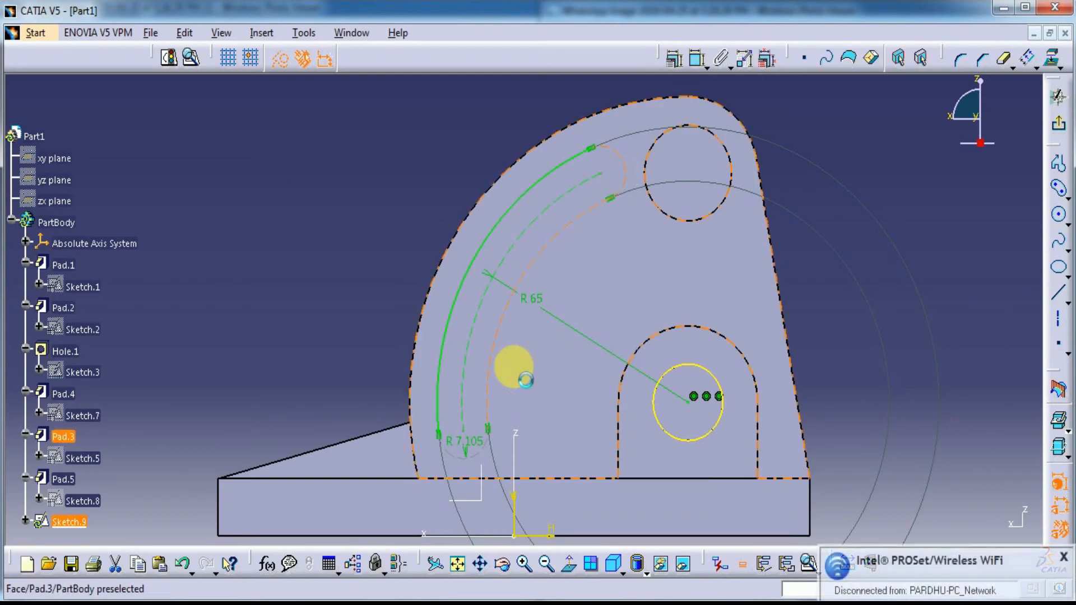
{"action": "left_click", "coordinate": [278, 58]}
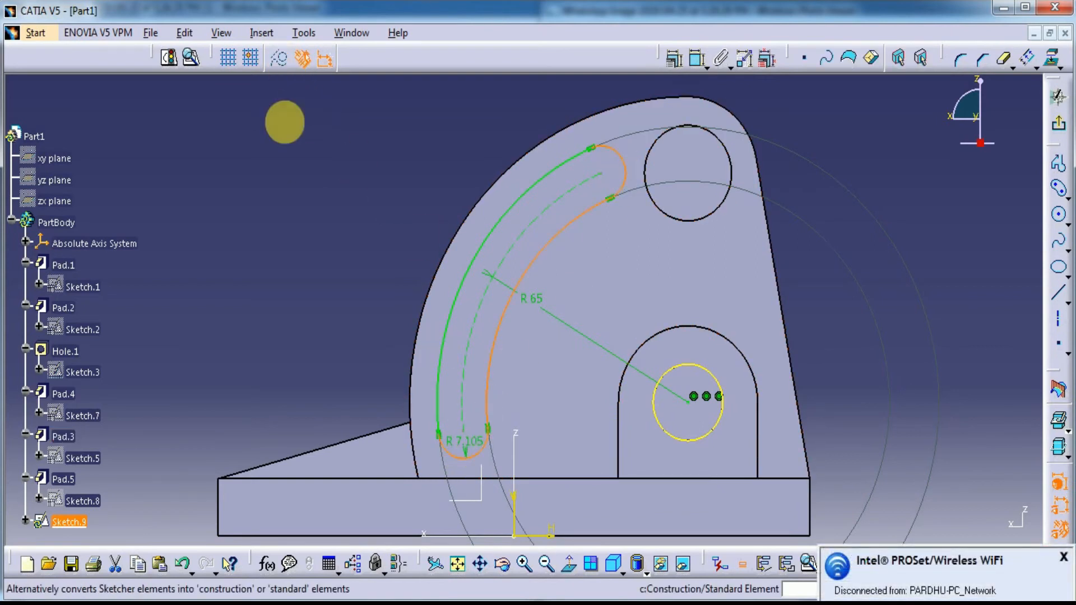
{"action": "left_click", "coordinate": [302, 199]}
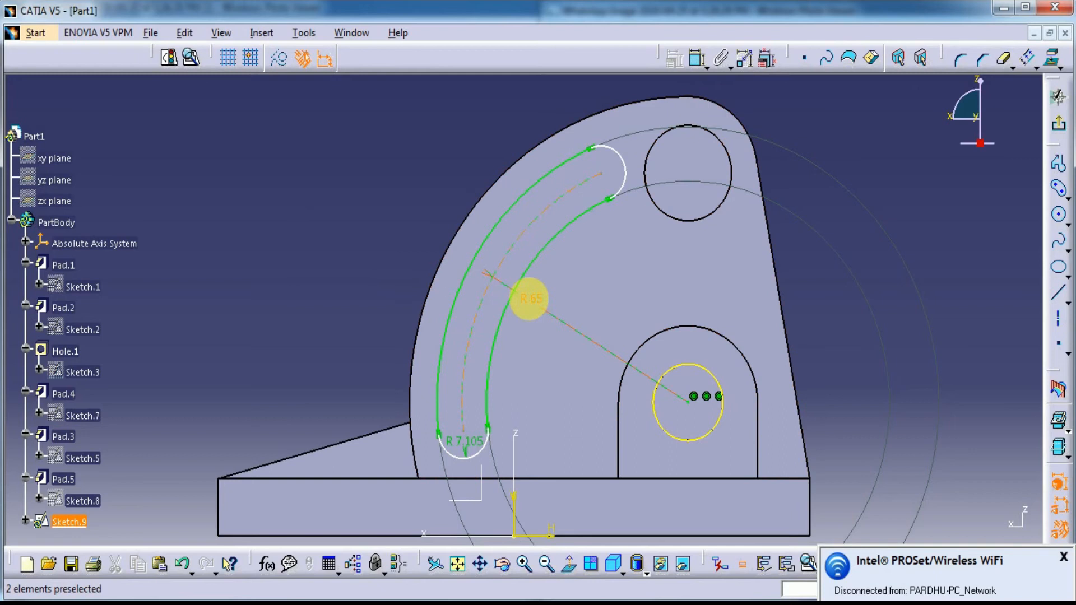
Set the curved slot's end radius to 15 mm
{"action": "left_click", "coordinate": [680, 68]}
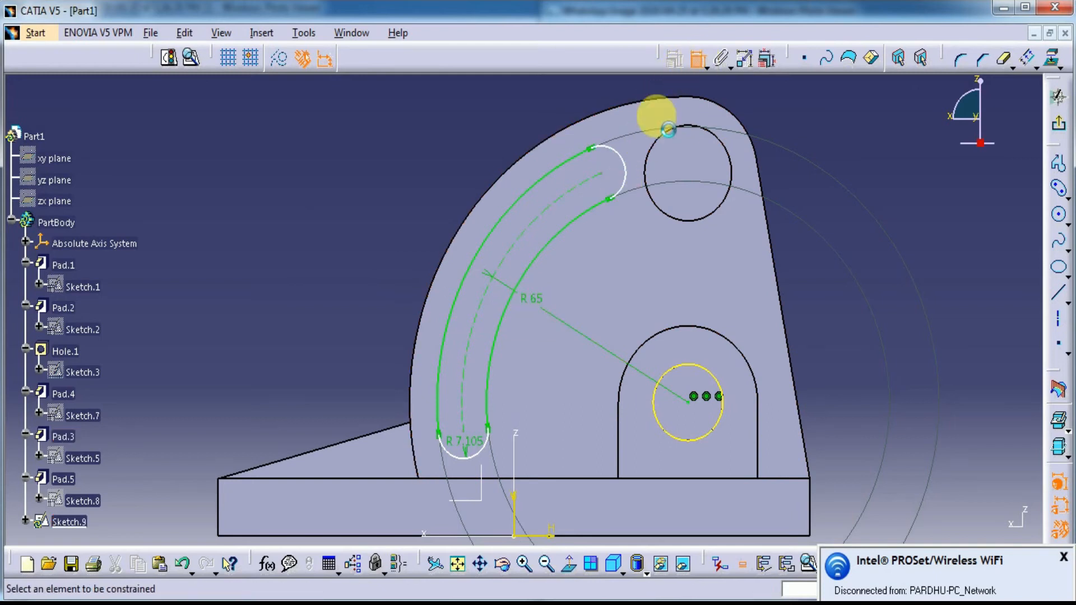
{"action": "left_click", "coordinate": [625, 164]}
{"action": "left_click", "coordinate": [629, 98]}
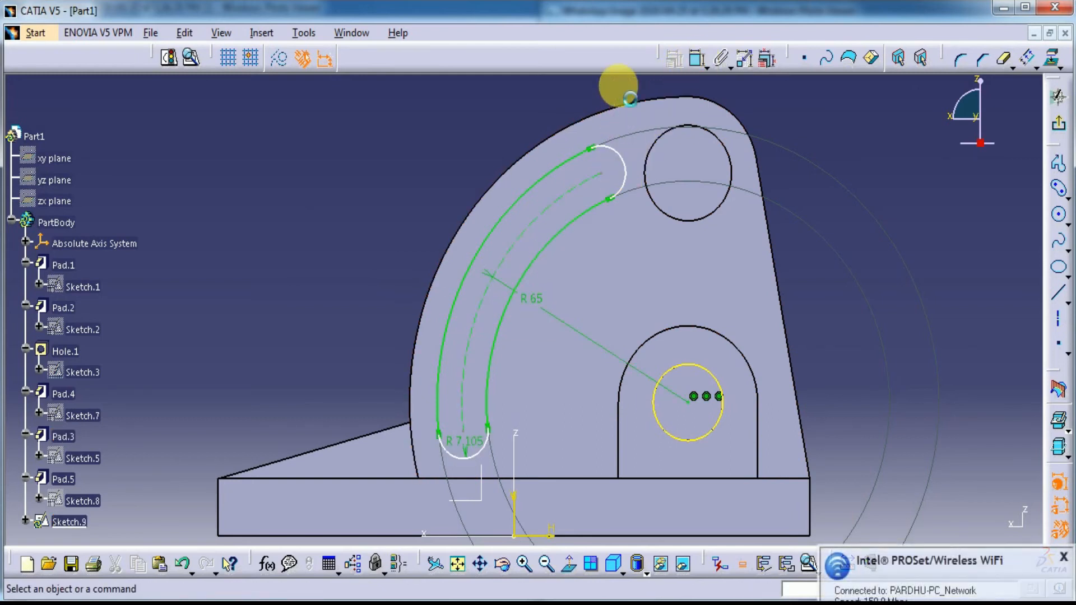
{"action": "double_click", "coordinate": [463, 449]}
{"action": "type", "text": "1"}
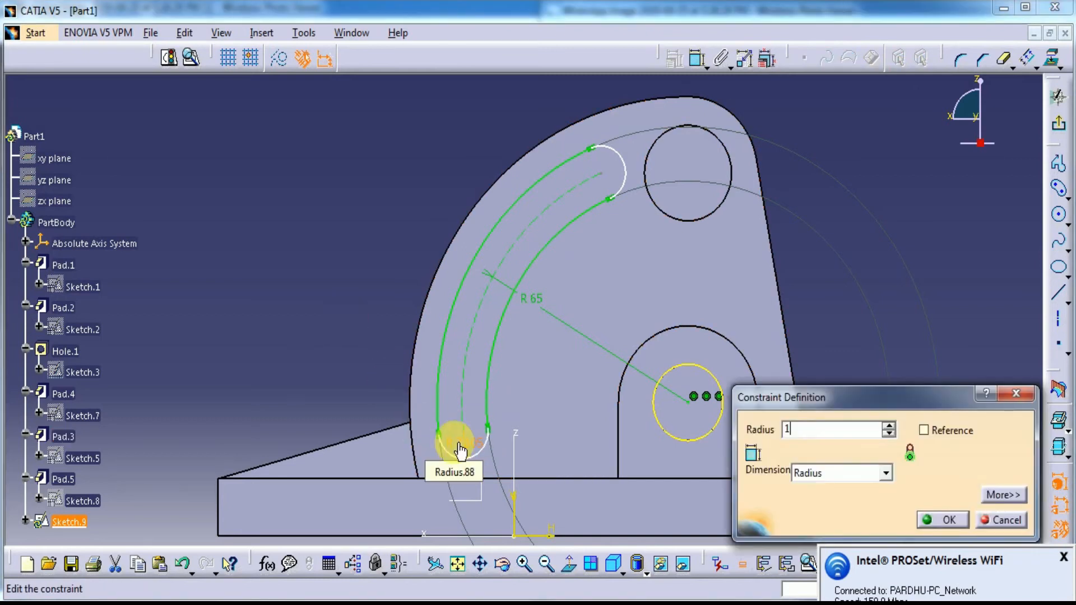
{"action": "type", "text": "5mm"}
{"action": "key", "text": "Return"}
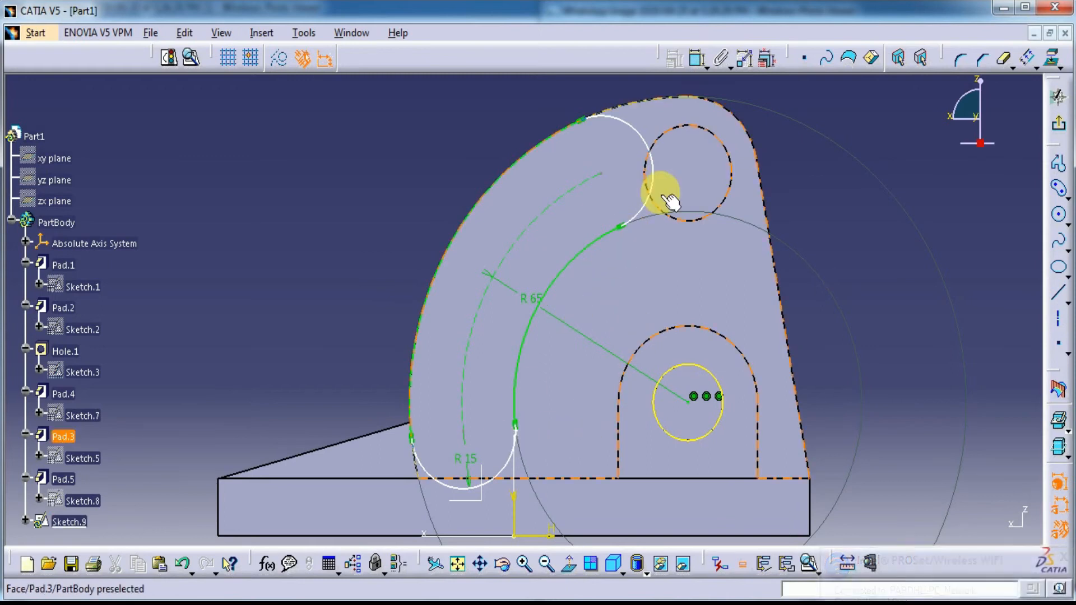
{"action": "left_click", "coordinate": [698, 60]}
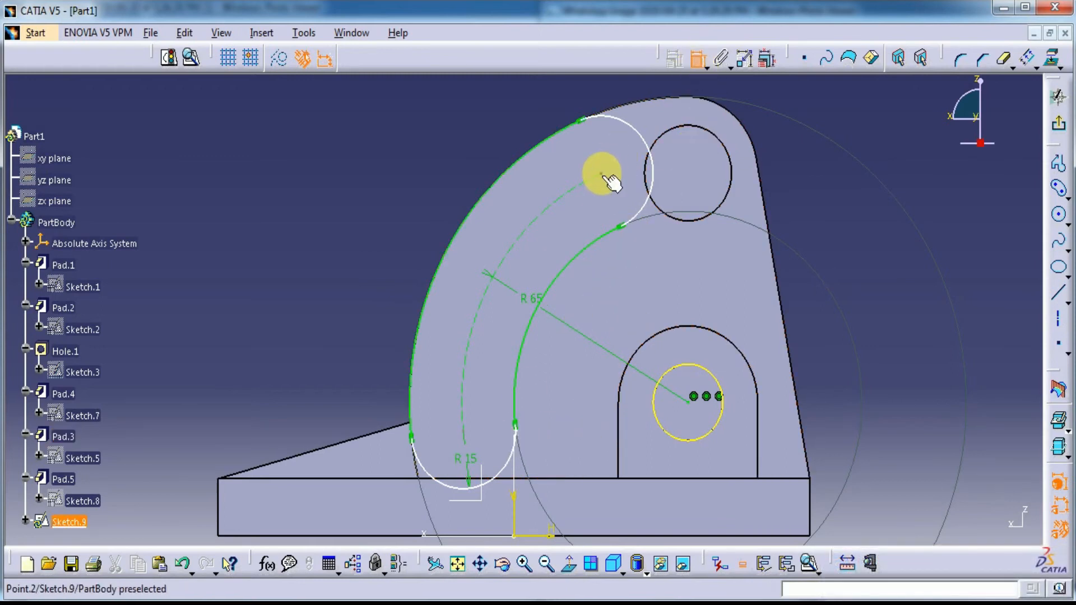
{"action": "left_click", "coordinate": [464, 432]}
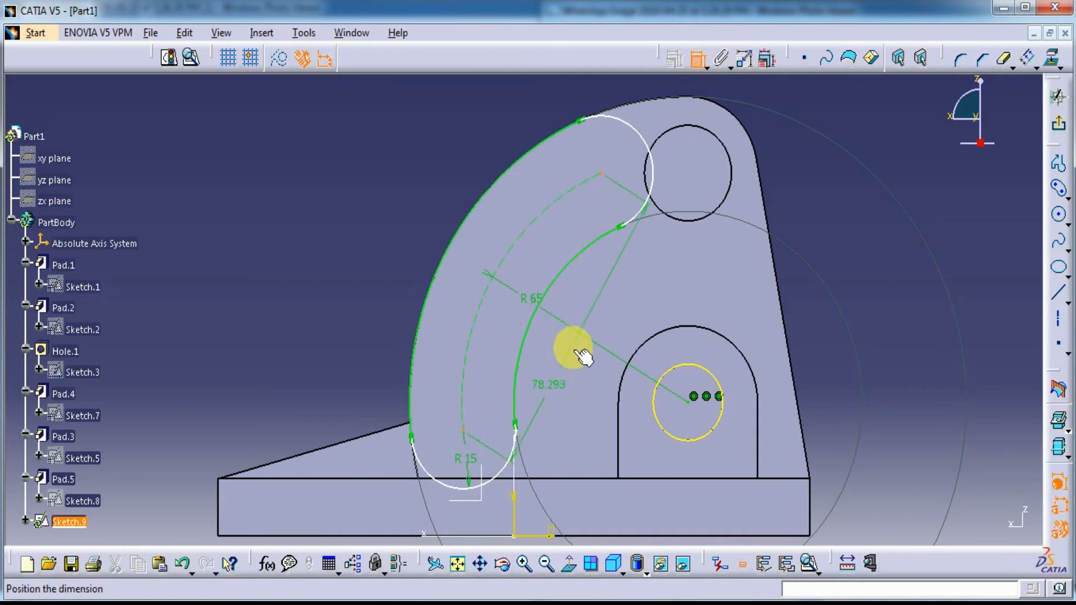
{"action": "left_click", "coordinate": [594, 305]}
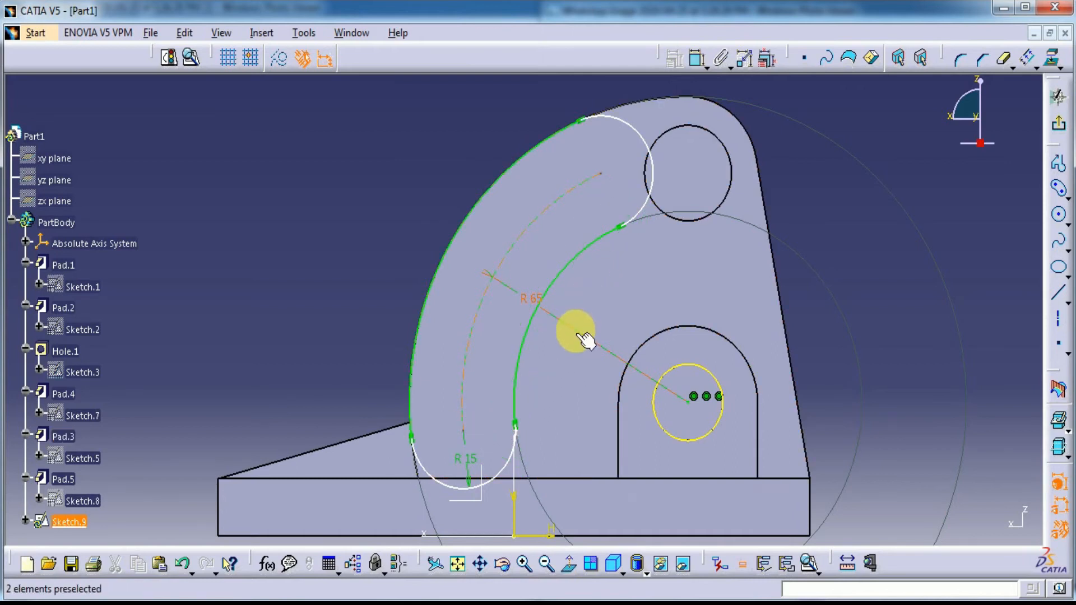
Check the slot's angular dimensions in the reference drawing in Windows Photo Viewer and return to the CATIA sketch
{"action": "key", "text": "alt+Tab"}
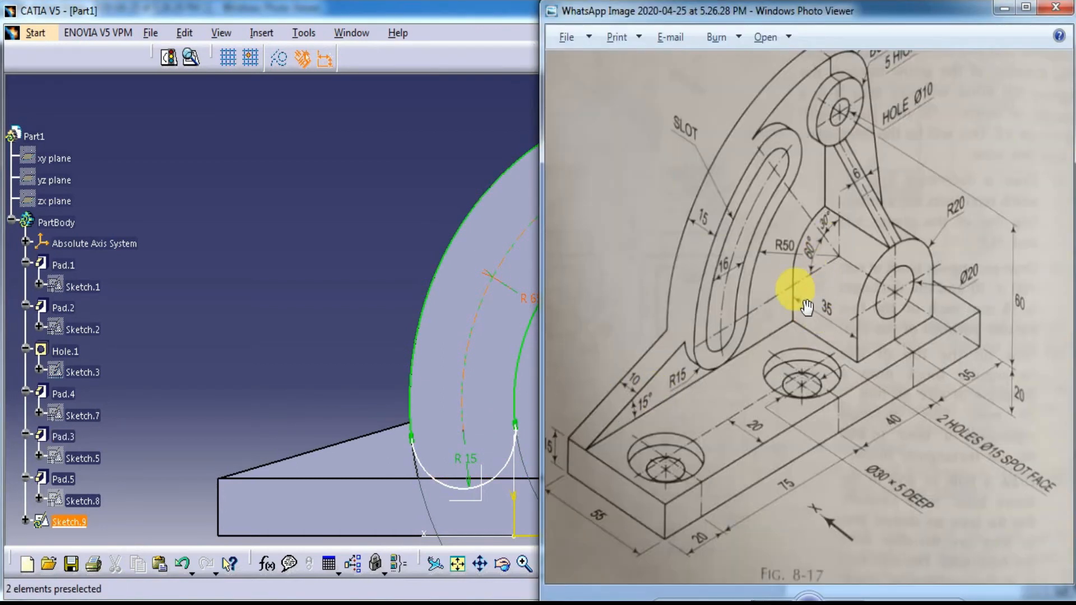
{"action": "key", "text": "alt+Tab"}
{"action": "key", "text": "alt+Tab"}
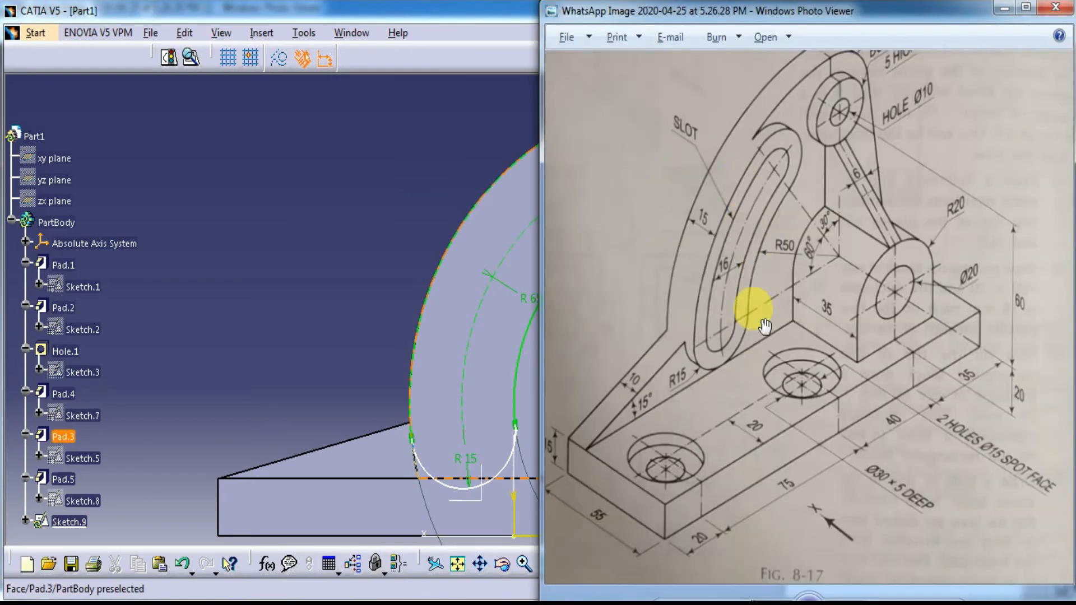
{"action": "key", "text": "alt+Tab"}
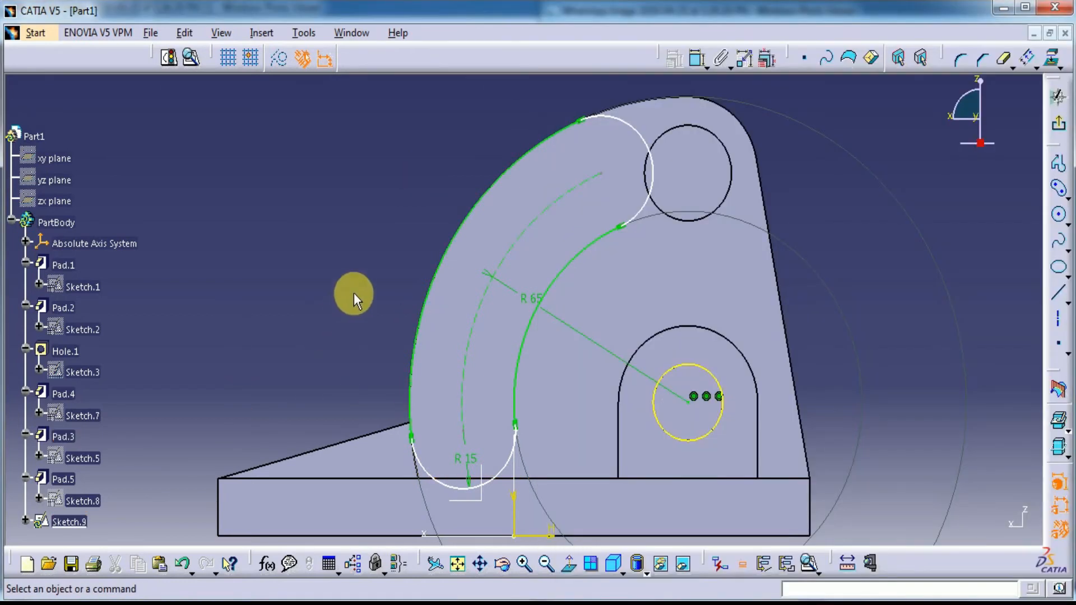
Draw a horizontal line about 108 mm long and a sloped line, both from the boss hole's centre across the slot
{"action": "left_click", "coordinate": [1058, 293]}
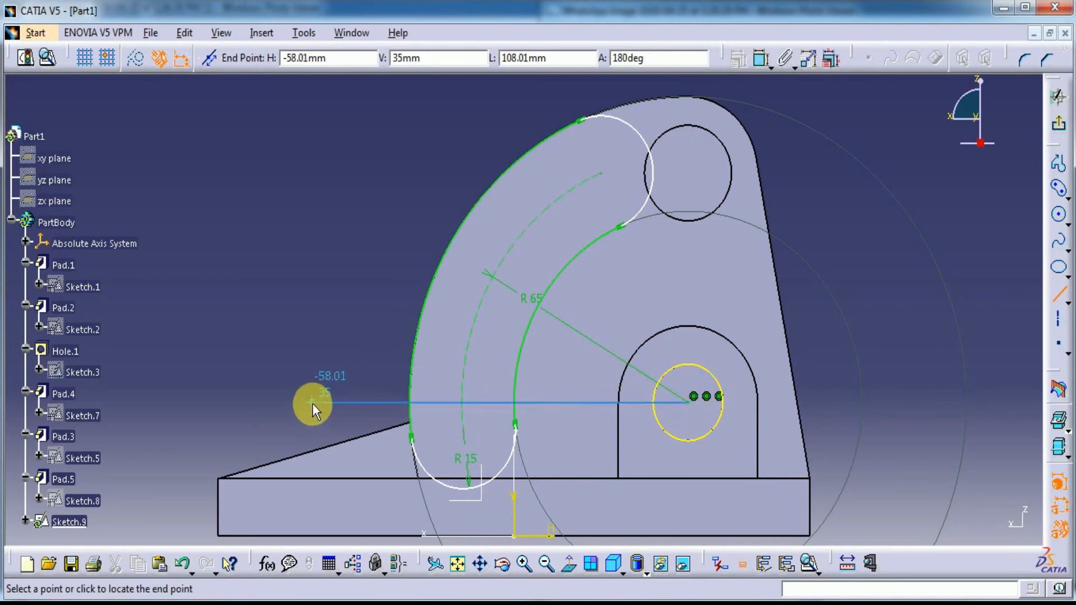
{"action": "left_click", "coordinate": [312, 403]}
{"action": "left_click", "coordinate": [1058, 293]}
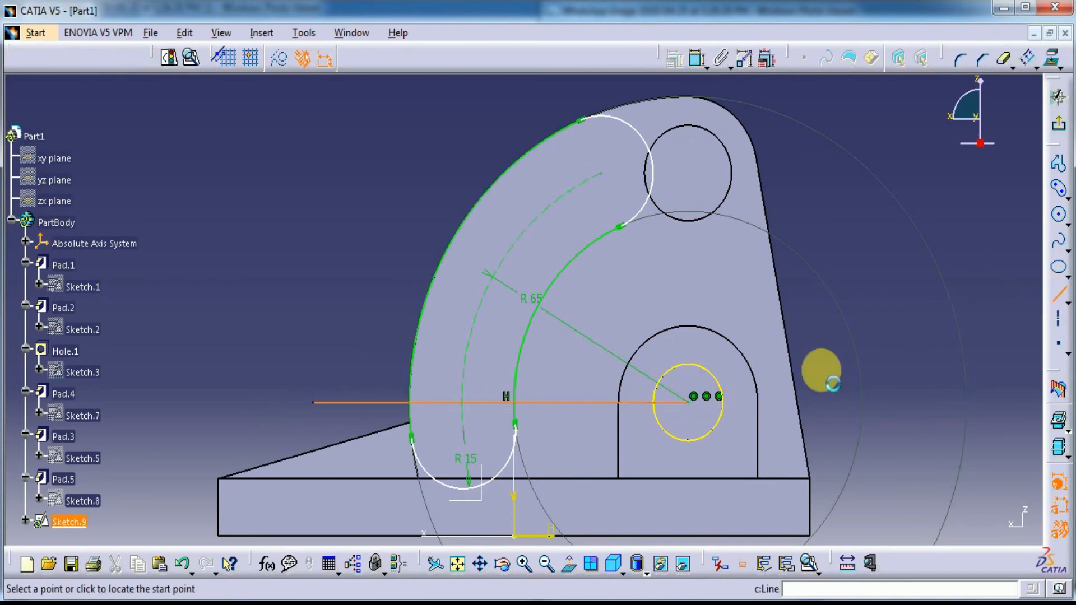
{"action": "left_click", "coordinate": [695, 408]}
{"action": "left_click", "coordinate": [509, 99]}
Constrain the angle between the horizontal and sloped lines to 60°
{"action": "left_click", "coordinate": [698, 57]}
{"action": "left_click", "coordinate": [572, 403]}
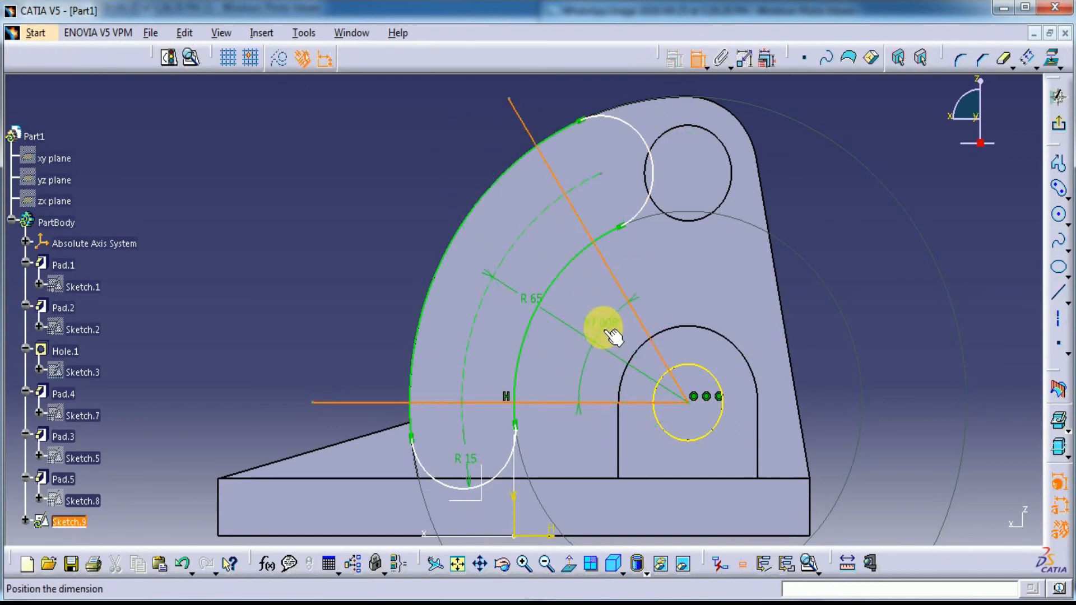
{"action": "double_click", "coordinate": [381, 171]}
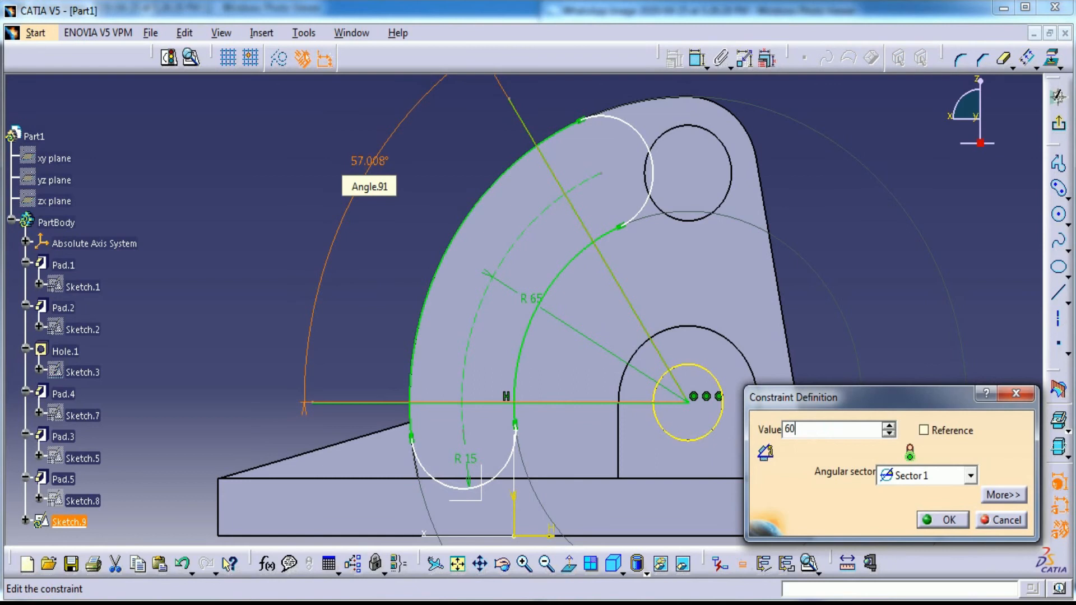
{"action": "key", "text": "Return"}
Constrain the centre point of the slot's upper end to coincide with the sloped line
{"action": "middle_click_drag", "start_coordinate": [414, 173], "coordinate": [396, 244]}
{"action": "left_click", "coordinate": [697, 58]}
{"action": "left_click", "coordinate": [541, 196]}
{"action": "left_click", "coordinate": [577, 181]}
{"action": "right_click", "coordinate": [589, 134]}
{"action": "left_click", "coordinate": [629, 218]}
Constrain the centre point of the slot's lower end to coincide with the horizontal line
{"action": "middle_click_drag", "start_coordinate": [516, 258], "coordinate": [545, 116]}
{"action": "left_click", "coordinate": [474, 354]}
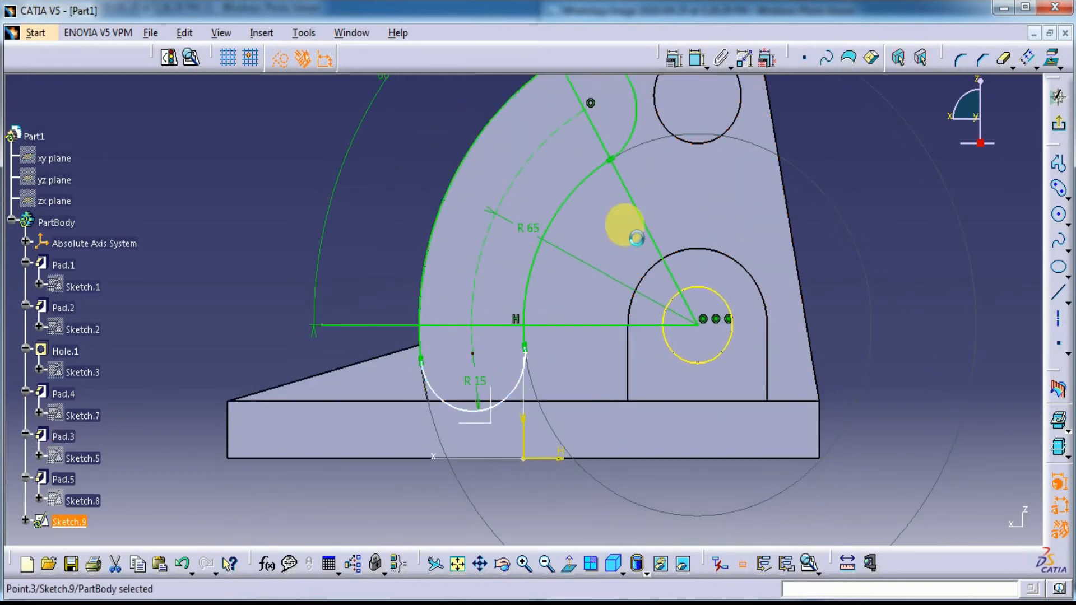
{"action": "left_click", "coordinate": [697, 57]}
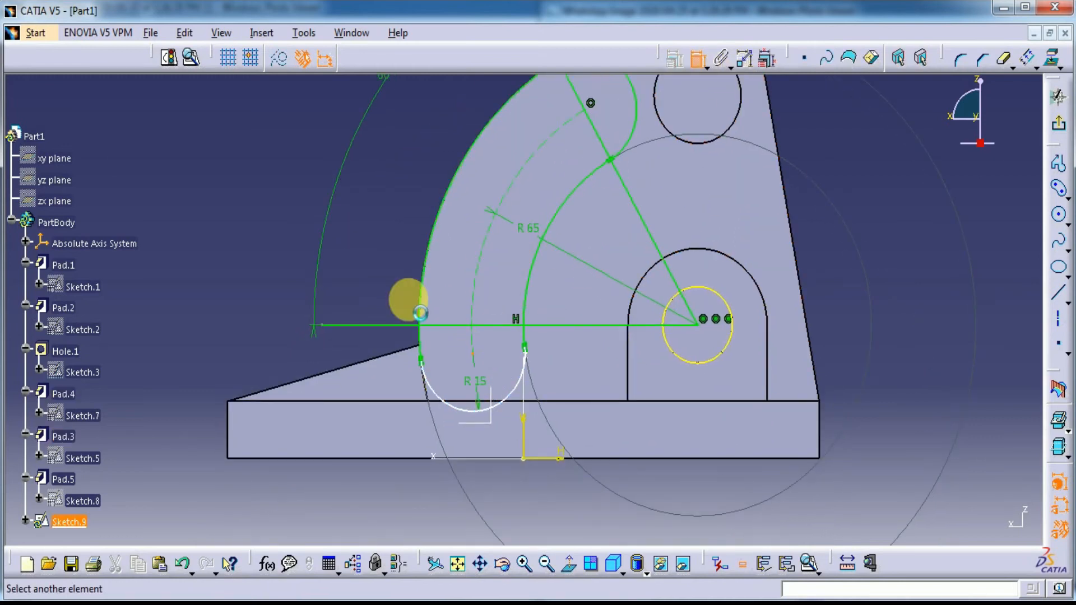
{"action": "left_click", "coordinate": [380, 331]}
{"action": "right_click", "coordinate": [385, 228]}
{"action": "left_click", "coordinate": [417, 329]}
Convert the horizontal reference line and the projected boss hole circle to construction geometry
{"action": "middle_click_drag", "start_coordinate": [505, 348], "coordinate": [524, 238]}
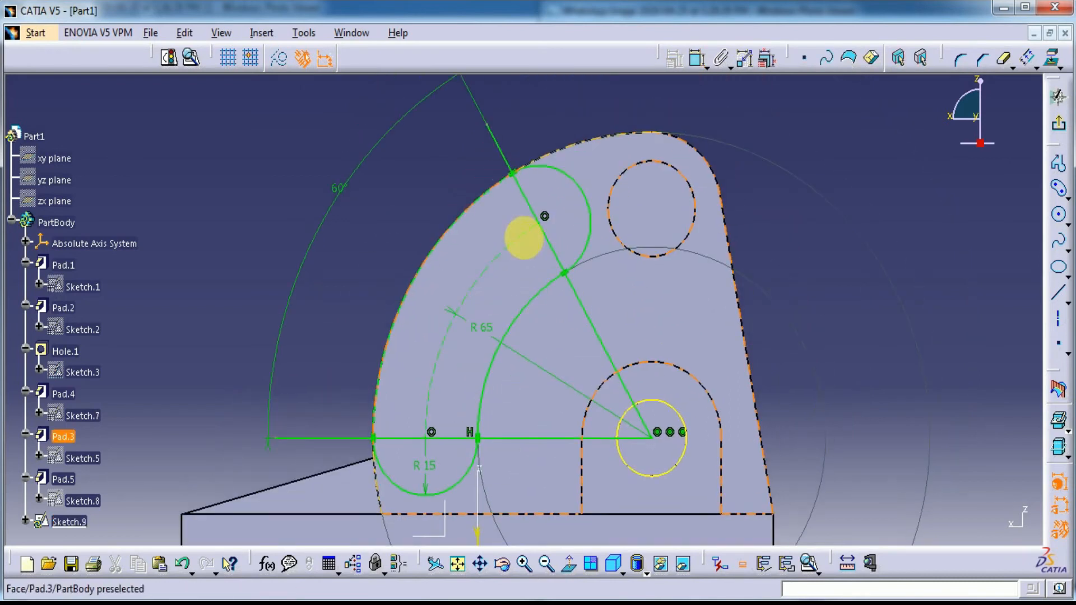
{"action": "left_click", "coordinate": [500, 149]}
{"action": "left_click", "coordinate": [327, 436]}
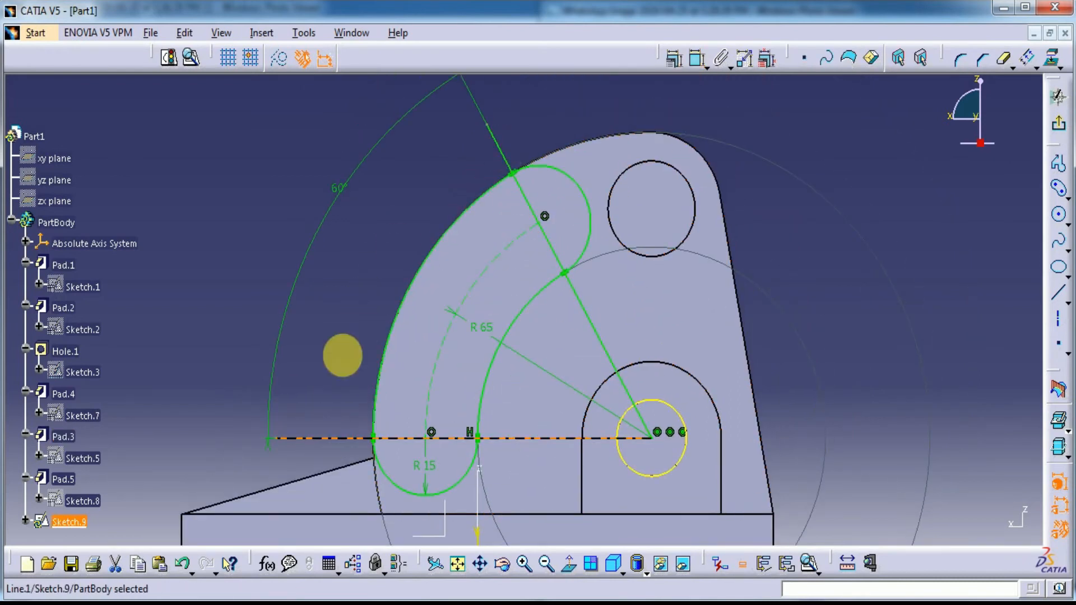
{"action": "left_click", "coordinate": [280, 59]}
{"action": "left_click", "coordinate": [663, 436]}
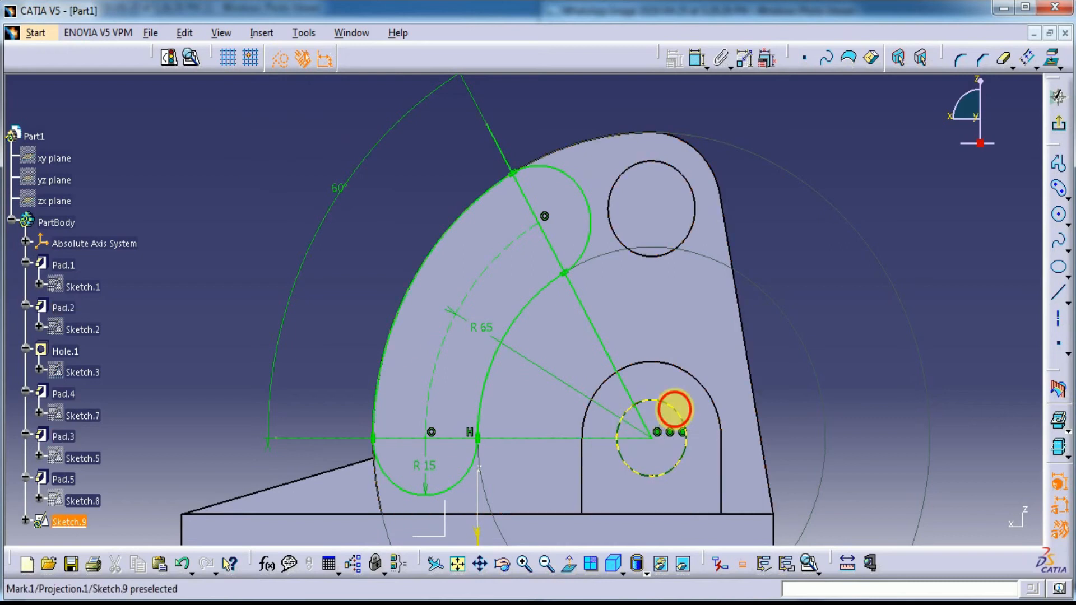
{"action": "left_click", "coordinate": [281, 60]}
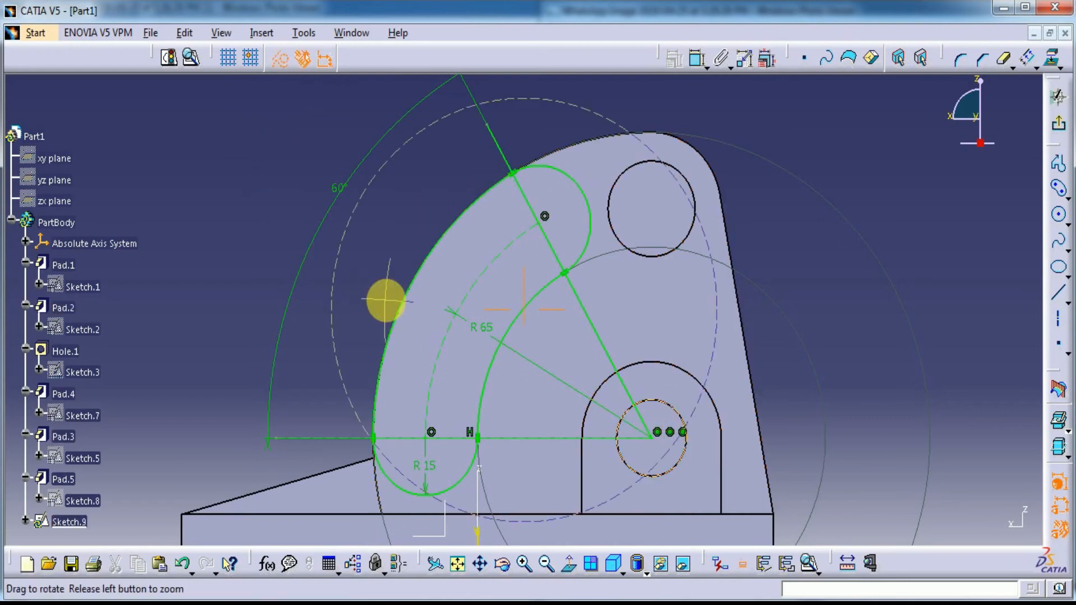
Check the slot on the reference drawing, exit the sketch and try to pad the slot outline by 5 mm
{"action": "middle_click_drag", "start_coordinate": [386, 301], "coordinate": [435, 469]}
{"action": "key", "text": "alt+Tab"}
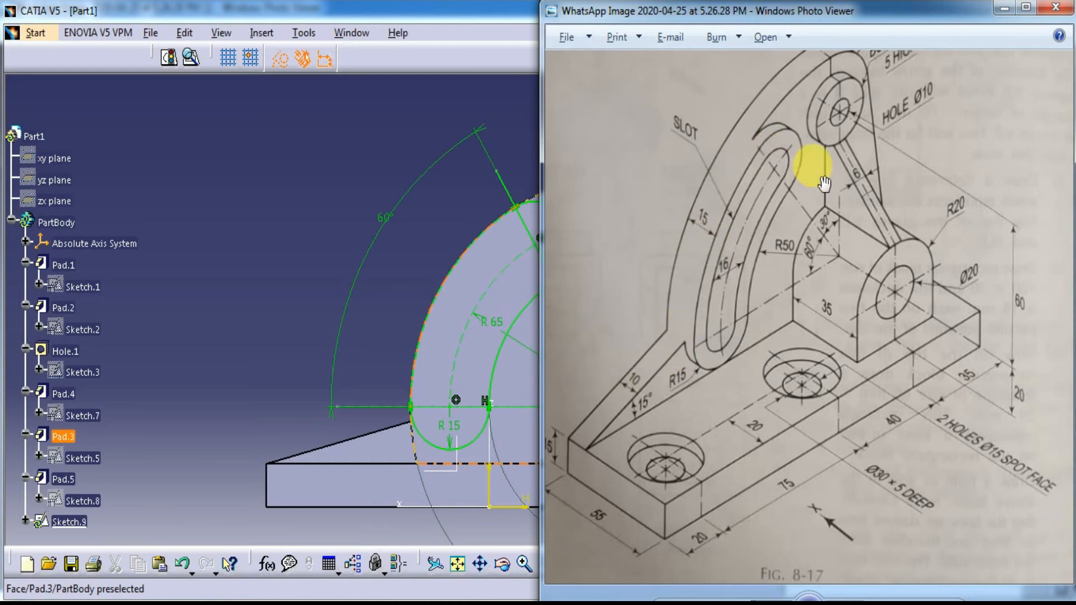
{"action": "key", "text": "alt+Tab"}
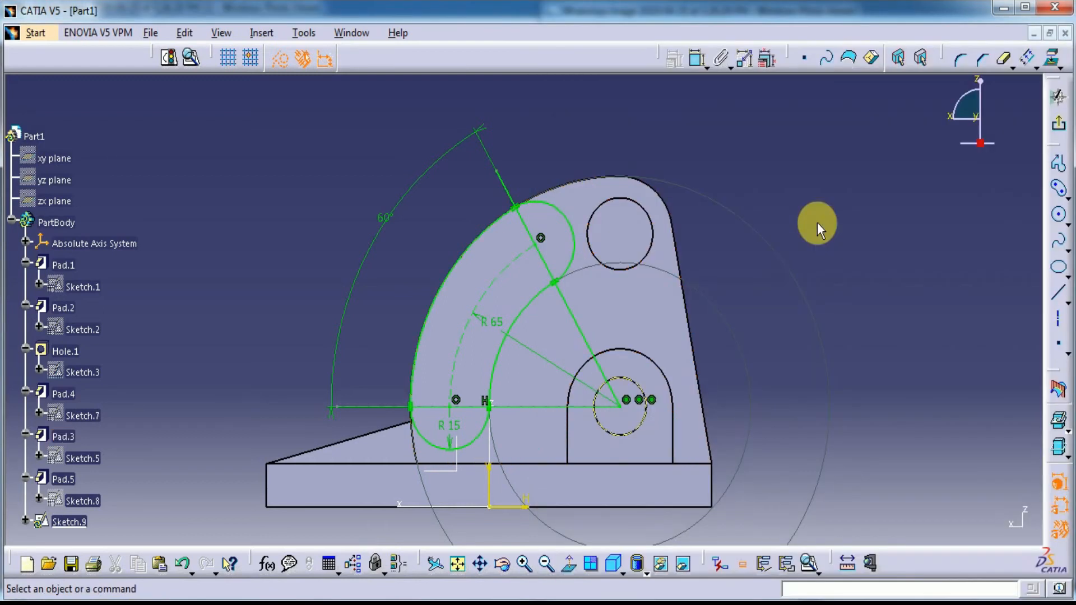
{"action": "left_click", "coordinate": [1059, 123]}
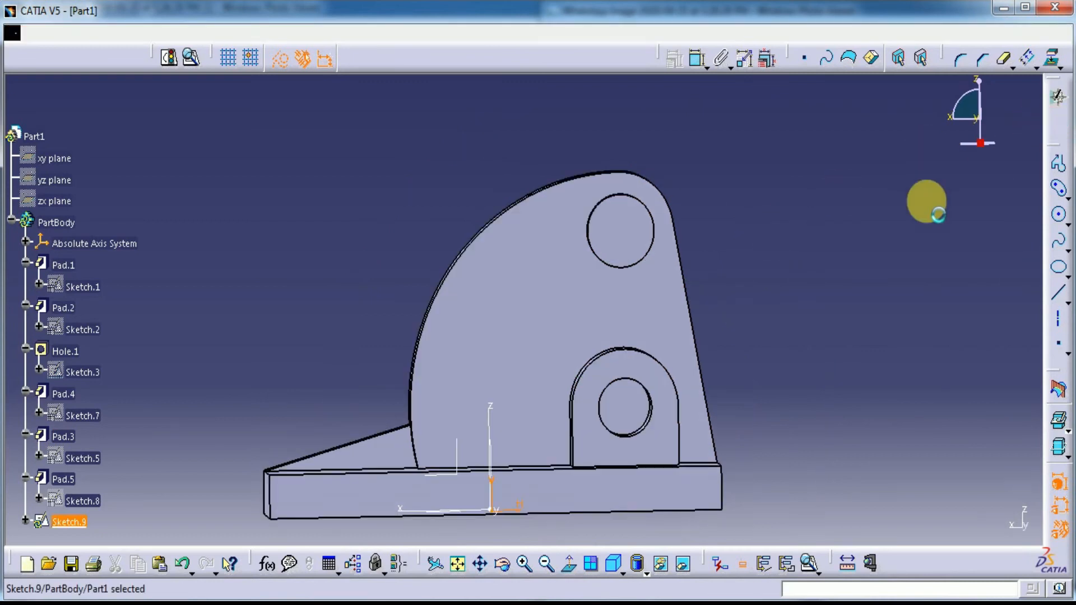
{"action": "left_click", "coordinate": [1028, 111]}
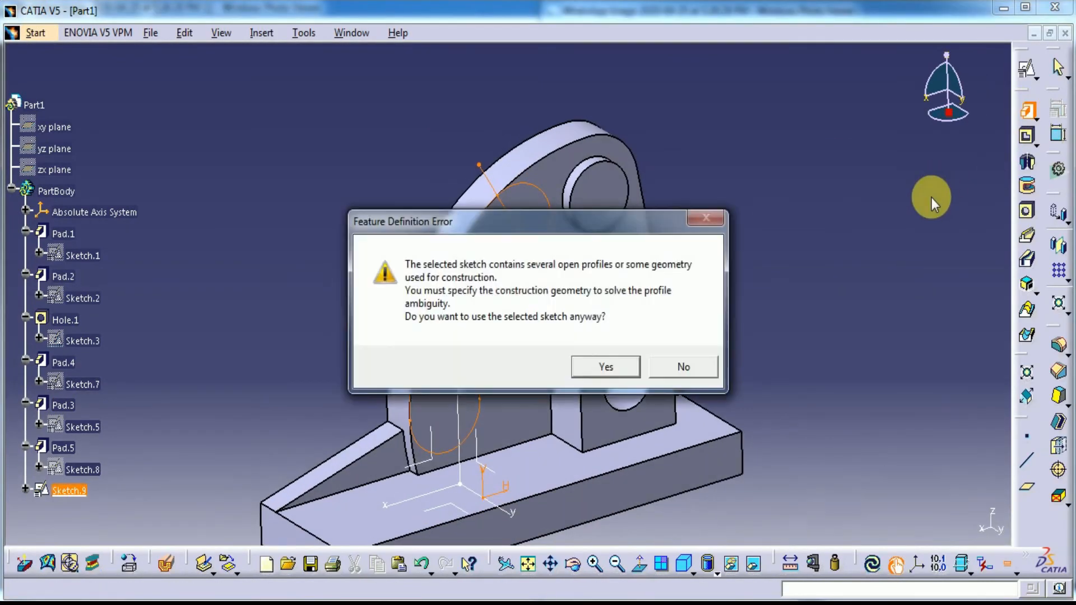
{"action": "left_click", "coordinate": [608, 367]}
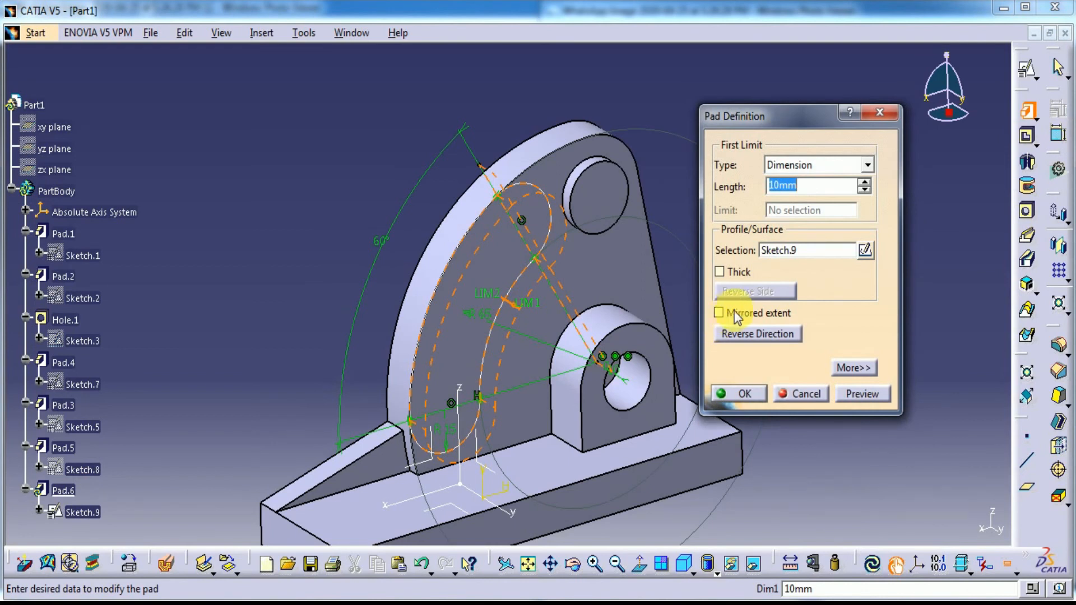
{"action": "left_click", "coordinate": [864, 395]}
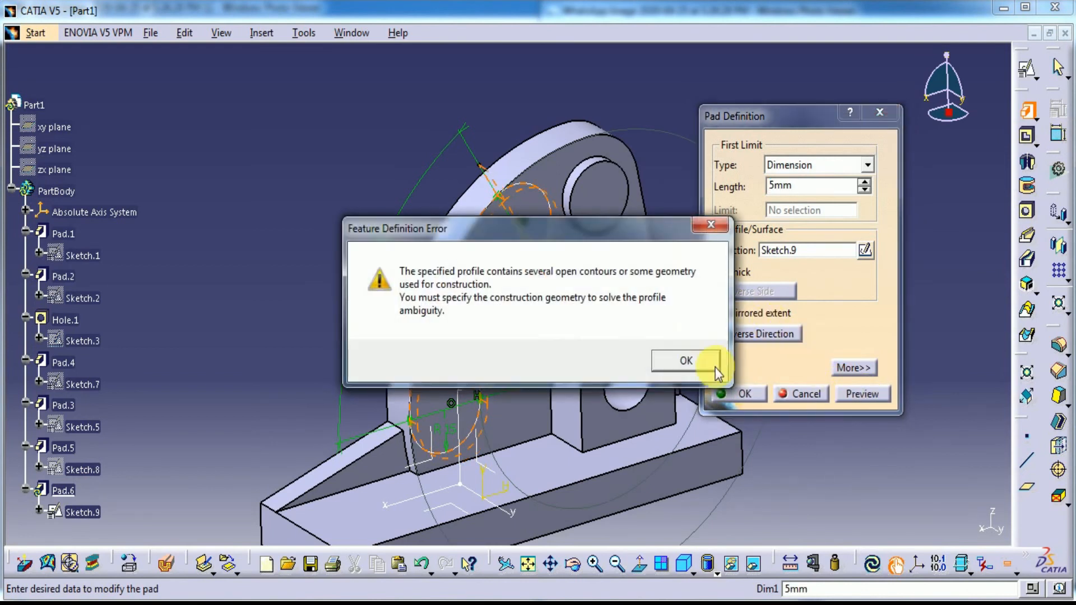
{"action": "left_click", "coordinate": [697, 367]}
{"action": "left_click", "coordinate": [799, 394]}
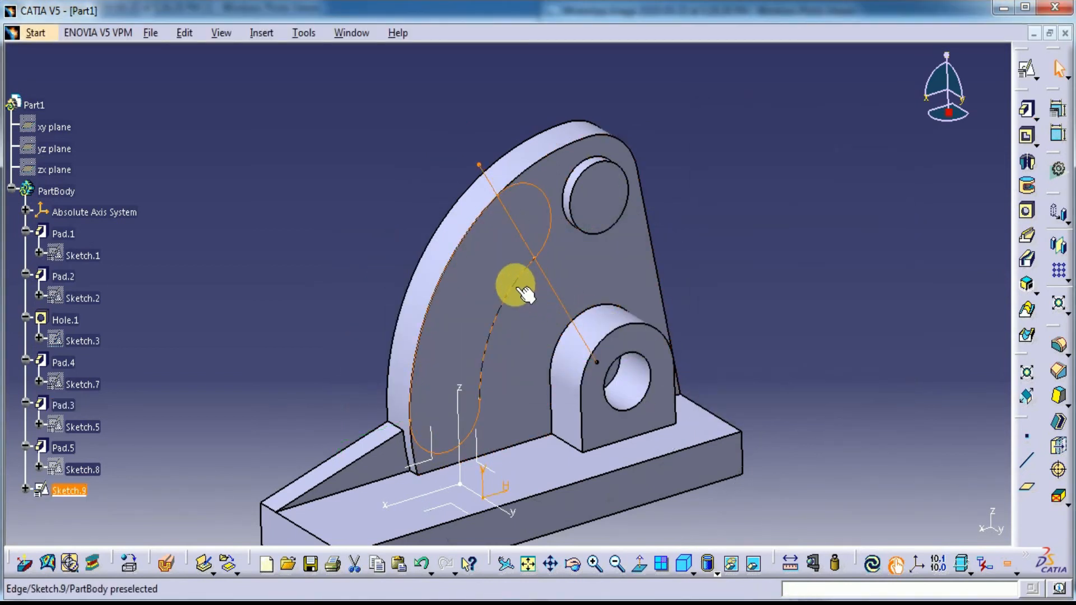
Reopen the slot sketch, convert the sloped line to construction geometry and check the profile with Sketch Analysis
{"action": "double_click", "coordinate": [515, 287]}
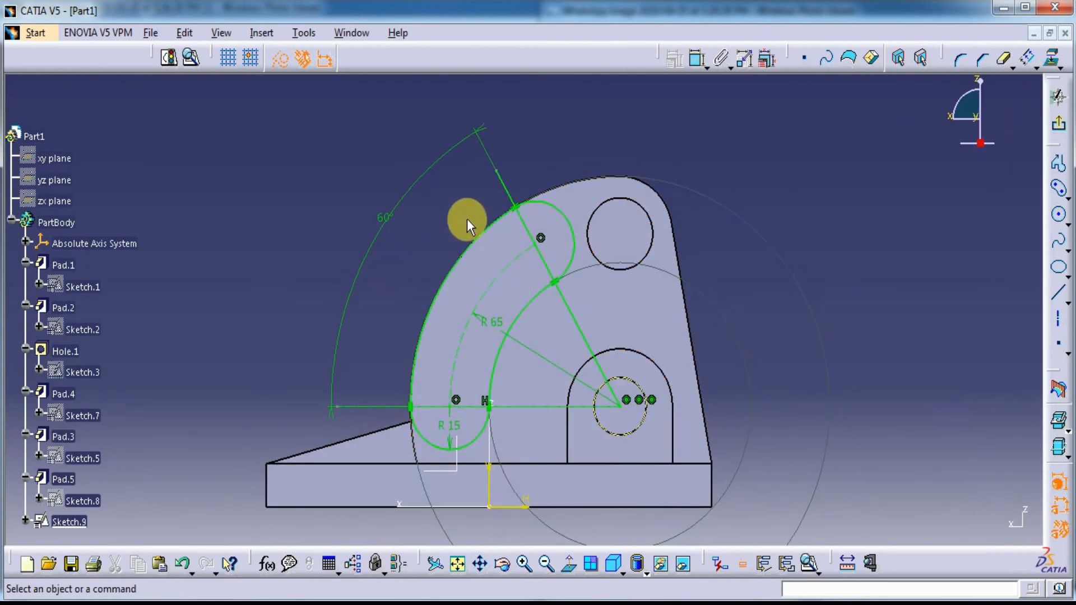
{"action": "right_click", "coordinate": [504, 189]}
{"action": "left_click", "coordinate": [272, 65]}
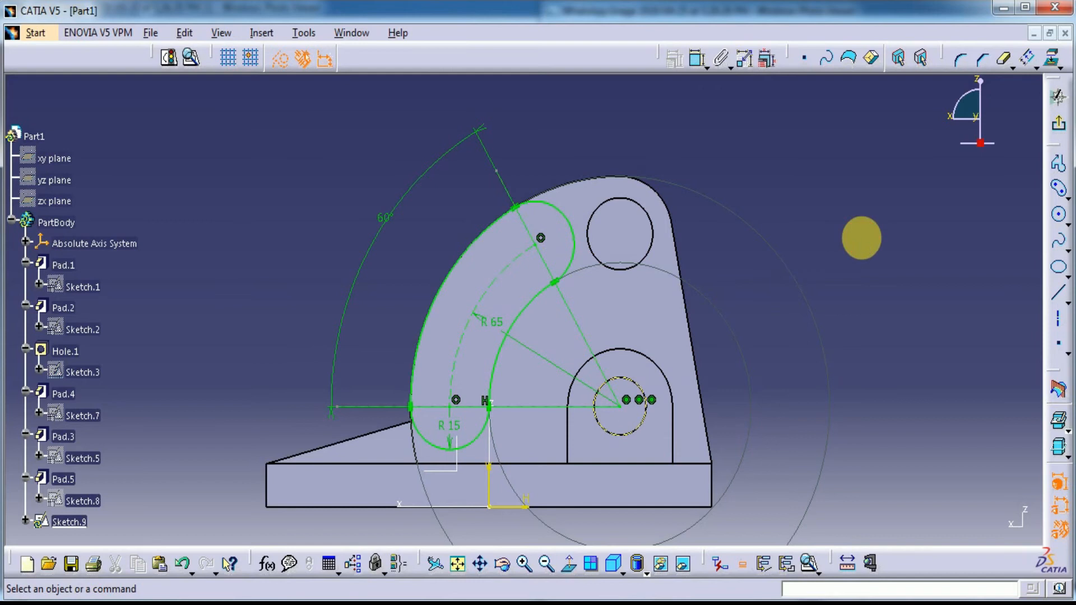
{"action": "left_click", "coordinate": [190, 57]}
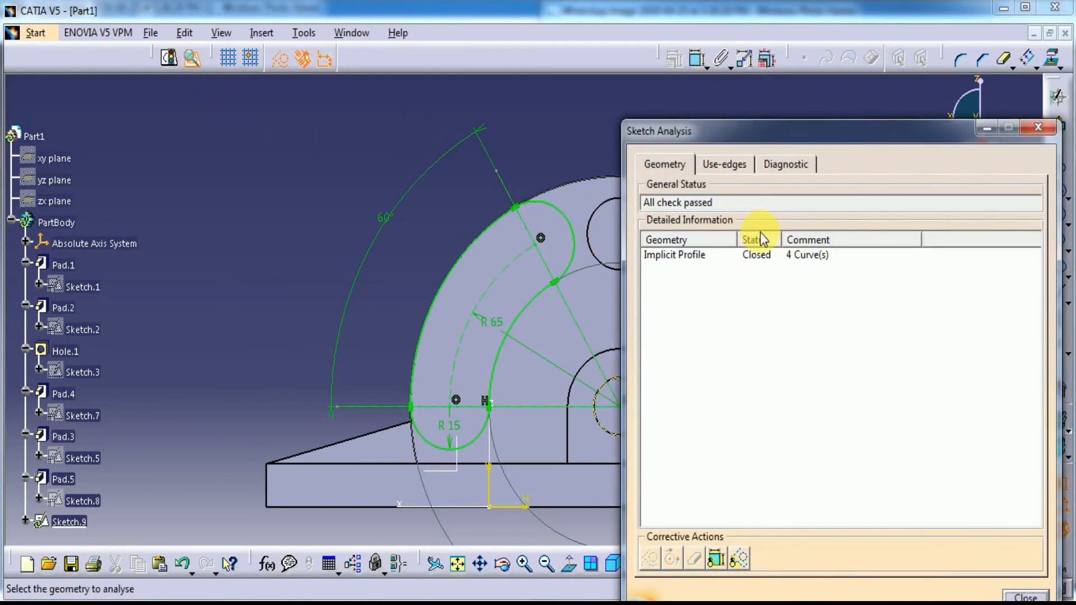
{"action": "left_click", "coordinate": [771, 256]}
{"action": "left_click", "coordinate": [1038, 127]}
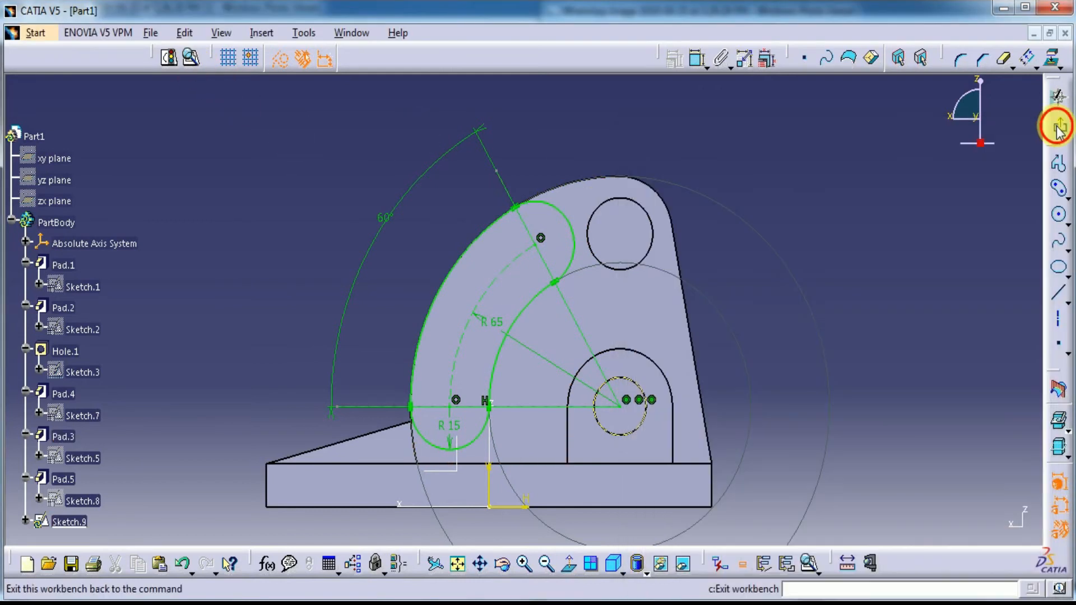
Exit the sketch and pad the curved slot outline by 5 mm from the upright plate
{"action": "left_click", "coordinate": [1057, 125]}
{"action": "left_click", "coordinate": [1028, 109]}
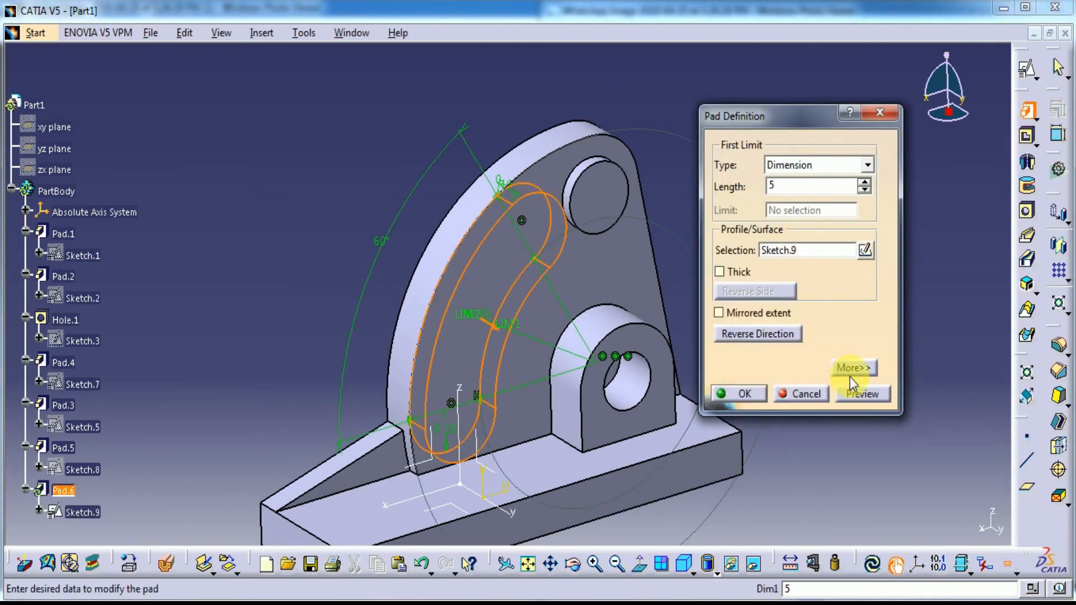
{"action": "left_click", "coordinate": [759, 393]}
{"action": "middle_click_drag", "start_coordinate": [399, 228], "coordinate": [411, 304]}
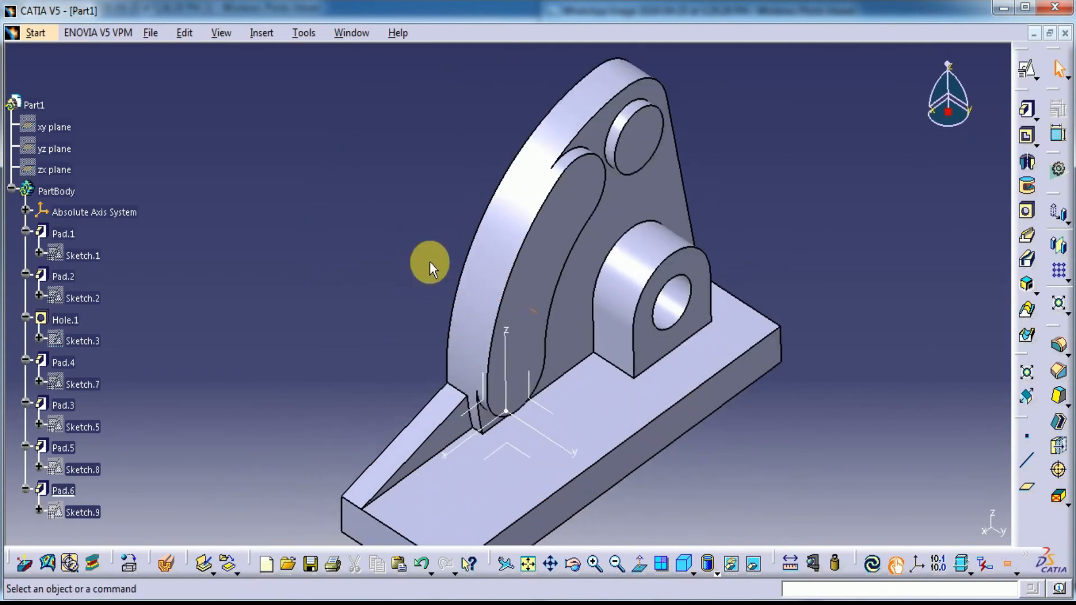
Set the upright plate's pad length to 10 mm and update the part
{"action": "left_click", "coordinate": [65, 405]}
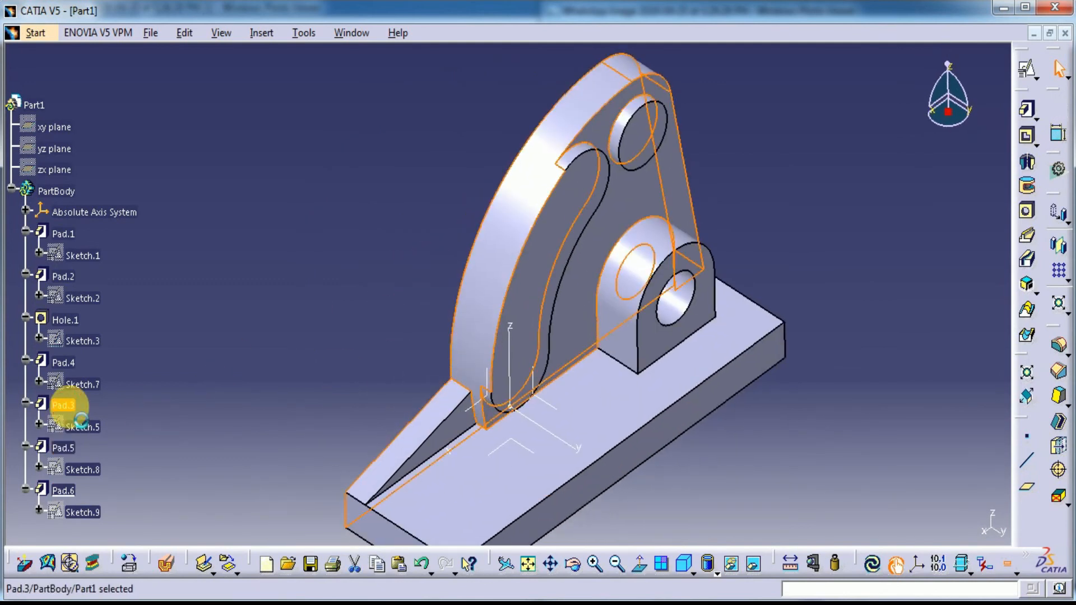
{"action": "double_click", "coordinate": [66, 406]}
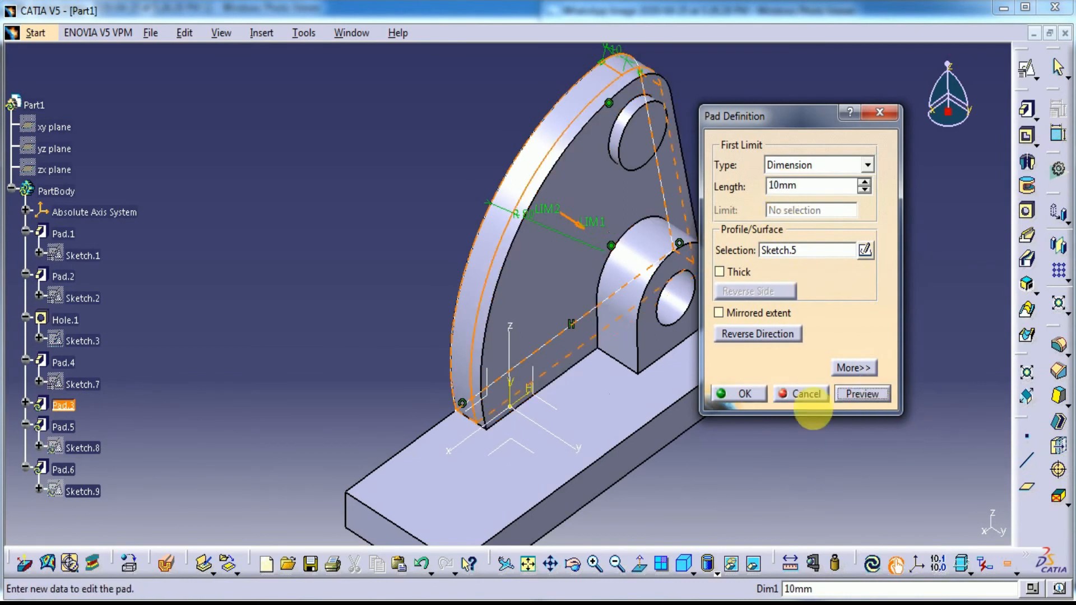
{"action": "left_click", "coordinate": [751, 395]}
{"action": "left_click", "coordinate": [835, 561]}
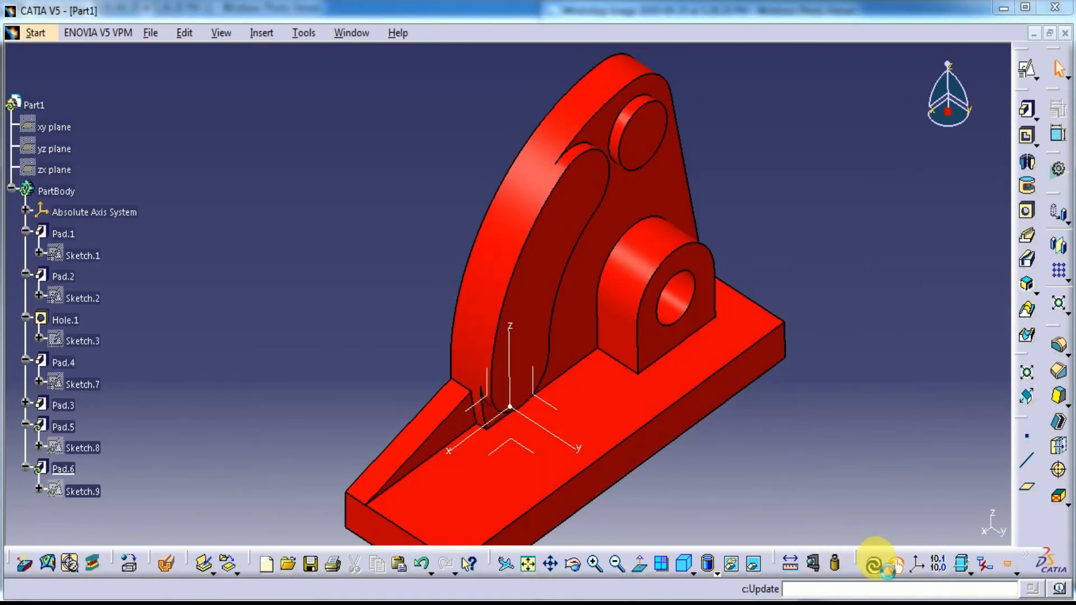
{"action": "mouse_move", "coordinate": [516, 440]}
{"action": "middle_mouse_down"}
{"action": "mouse_move", "coordinate": [555, 423]}
{"action": "mouse_move", "coordinate": [499, 440]}
{"action": "middle_mouse_up"}
Start a positioned sketch on the front face of the curved slot pad and project the face's outline
{"action": "key", "text": "alt+Tab"}
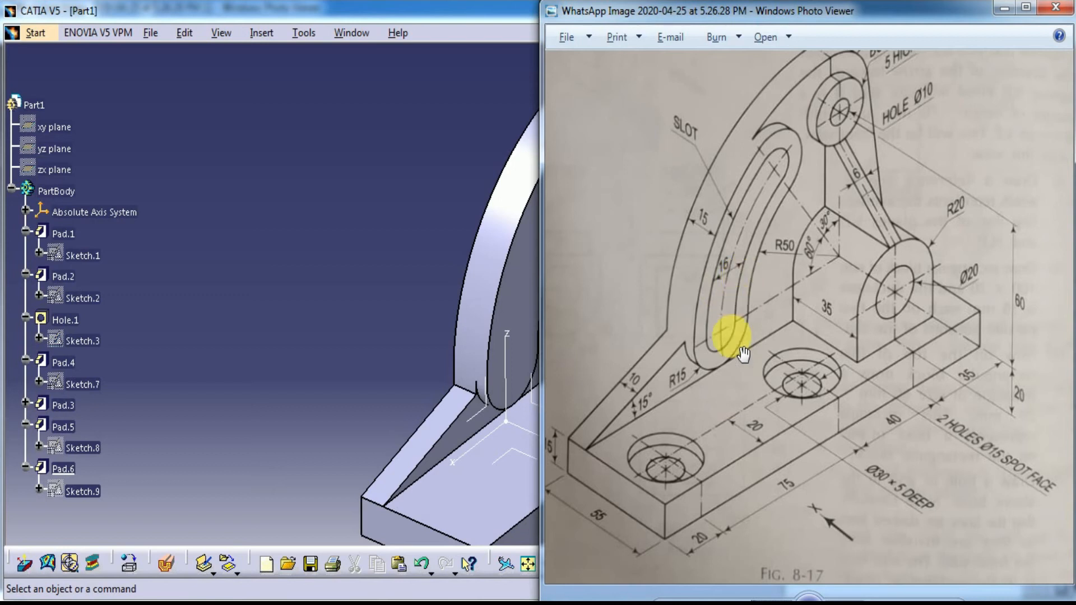
{"action": "key", "text": "alt+Tab"}
{"action": "left_click", "coordinate": [533, 257]}
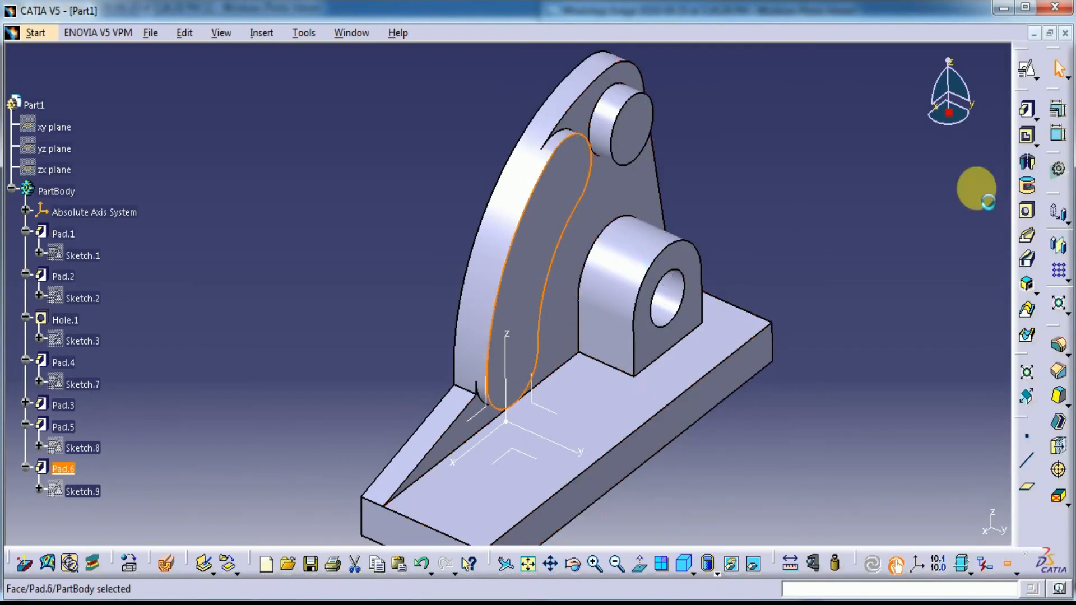
{"action": "left_click", "coordinate": [1029, 102]}
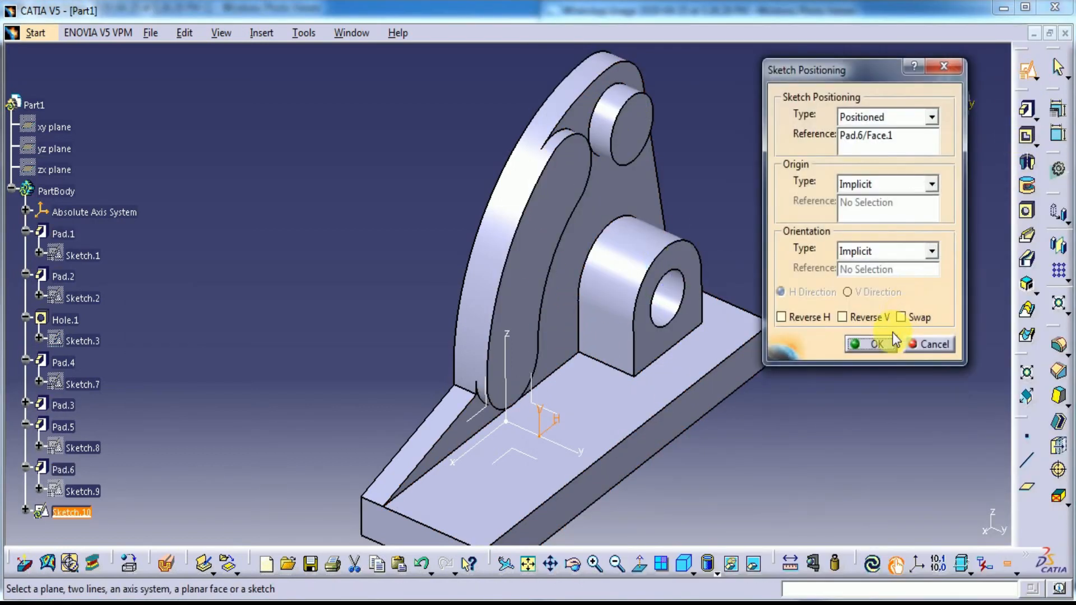
{"action": "left_click", "coordinate": [866, 343]}
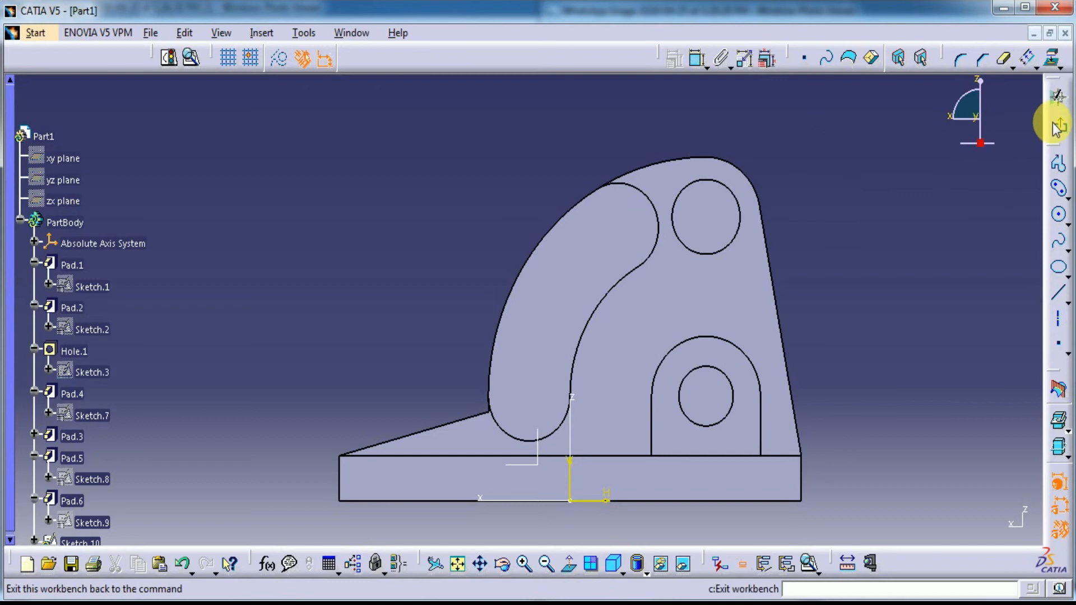
{"action": "left_click", "coordinate": [659, 213]}
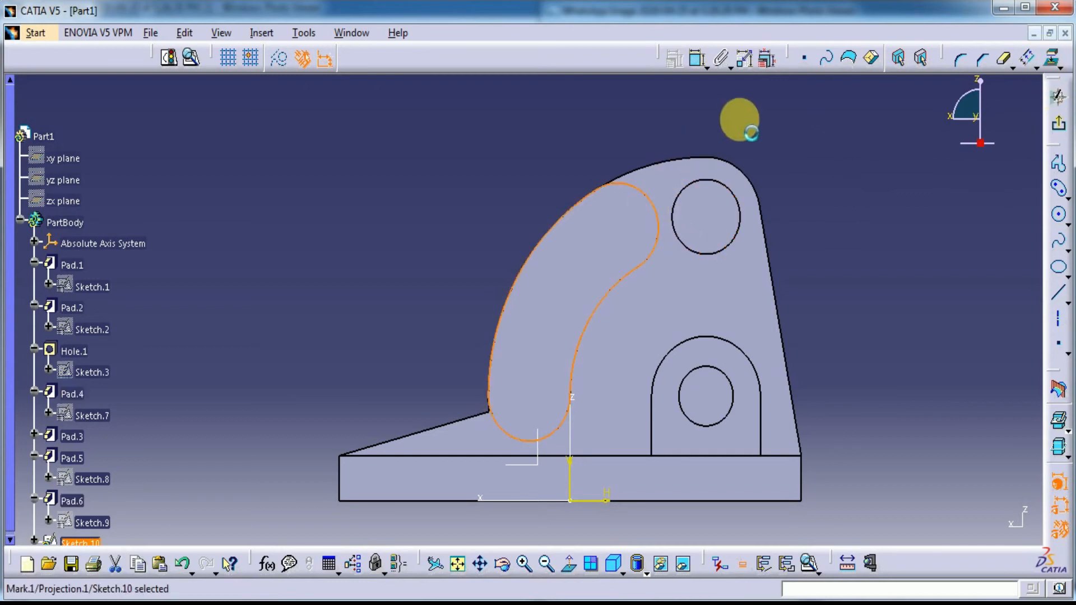
Try offsetting the projected slot outline outward by 7 mm and delete the offset curve
{"action": "left_click", "coordinate": [1030, 62]}
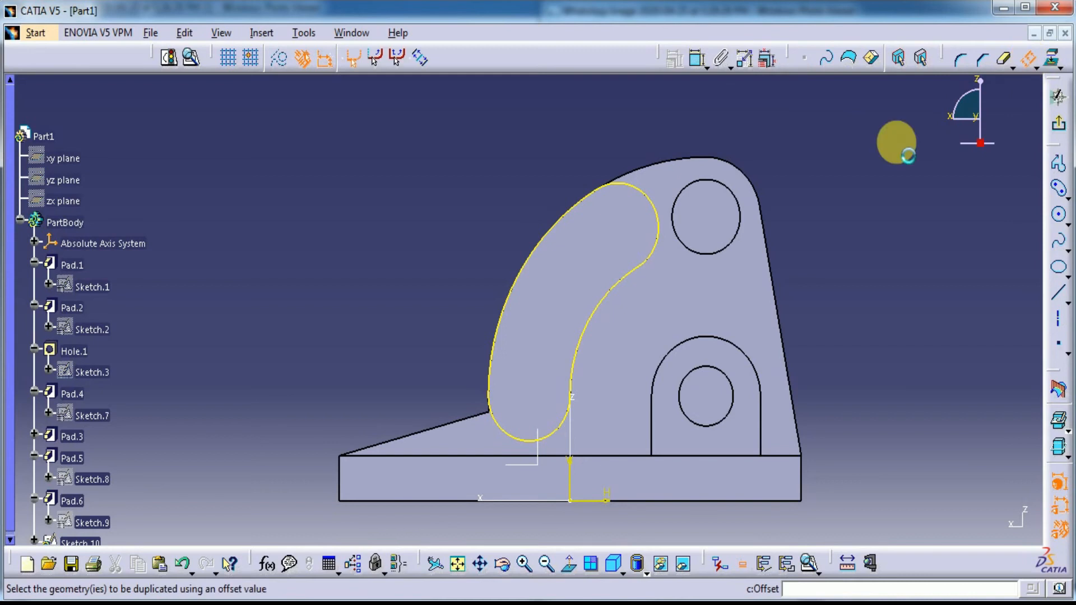
{"action": "left_click", "coordinate": [630, 202]}
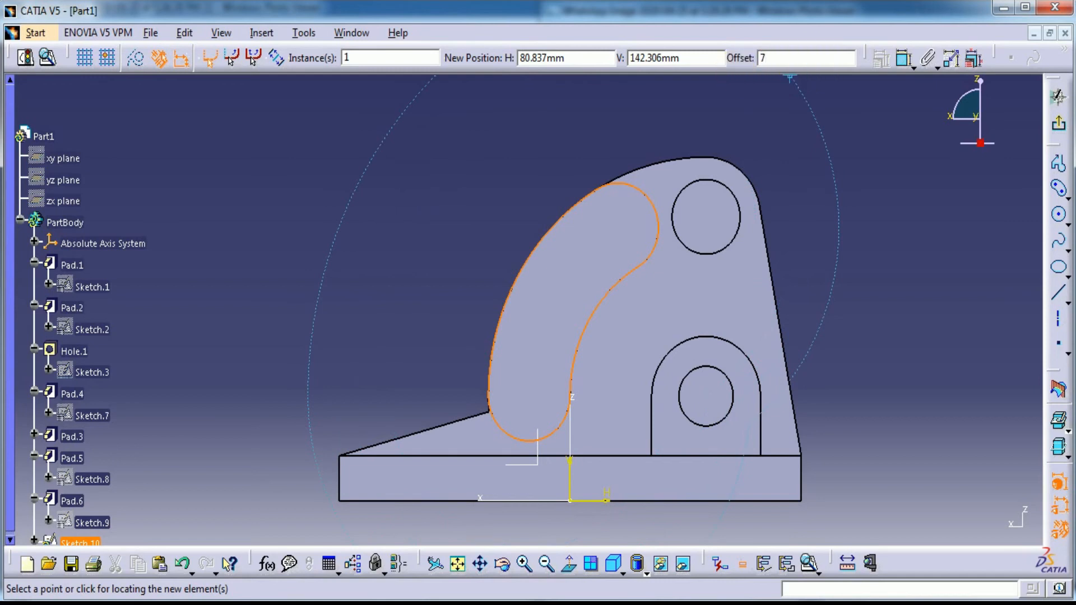
{"action": "type", "text": "7"}
{"action": "key", "text": "Return"}
{"action": "double_click", "coordinate": [666, 209]}
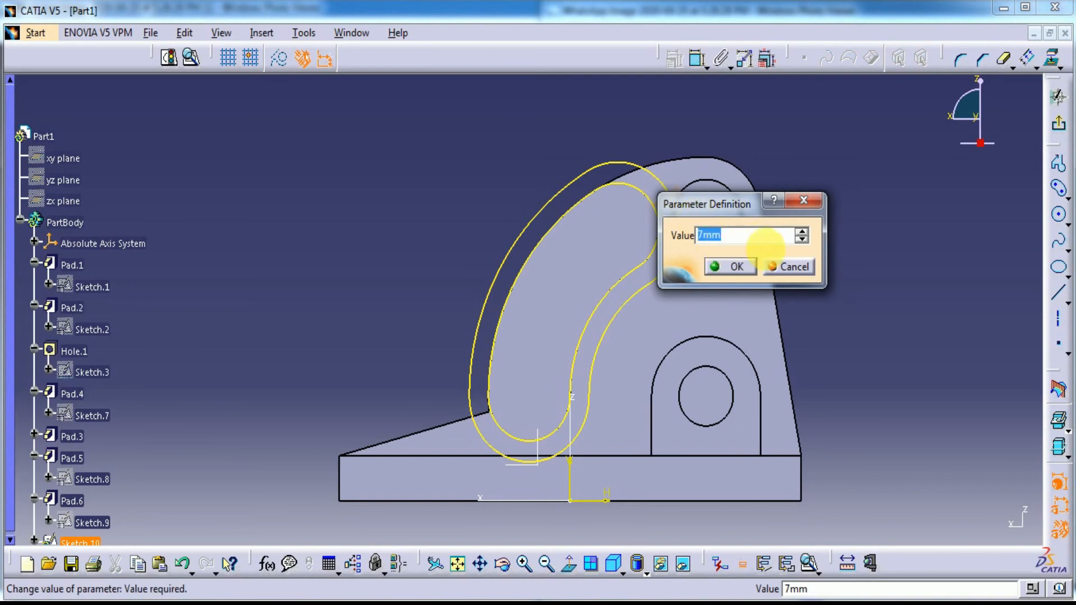
{"action": "left_click", "coordinate": [779, 267]}
{"action": "left_click", "coordinate": [631, 163]}
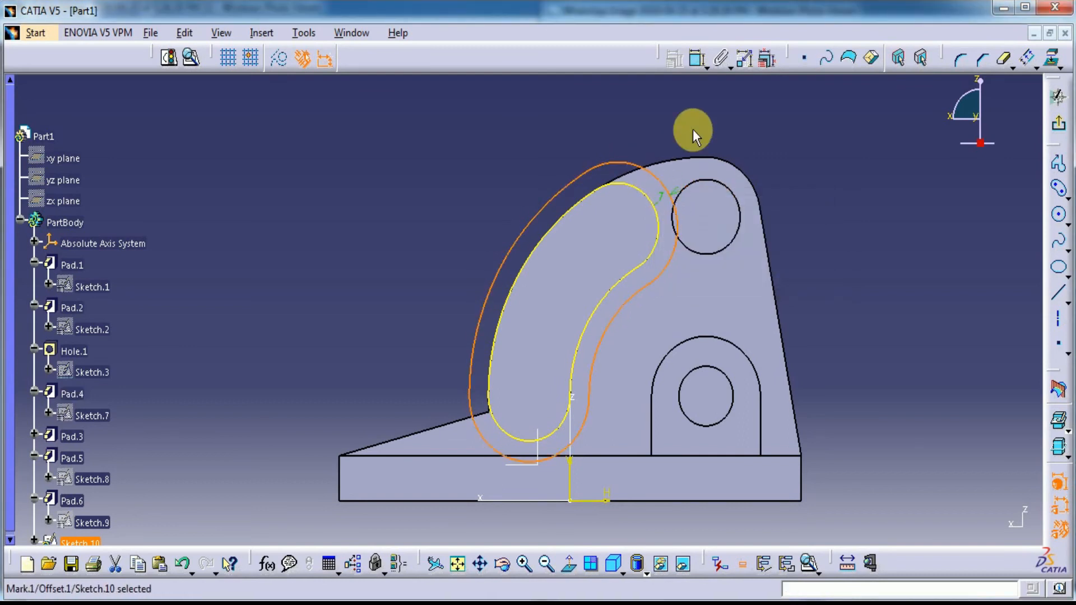
{"action": "key", "text": "Delete"}
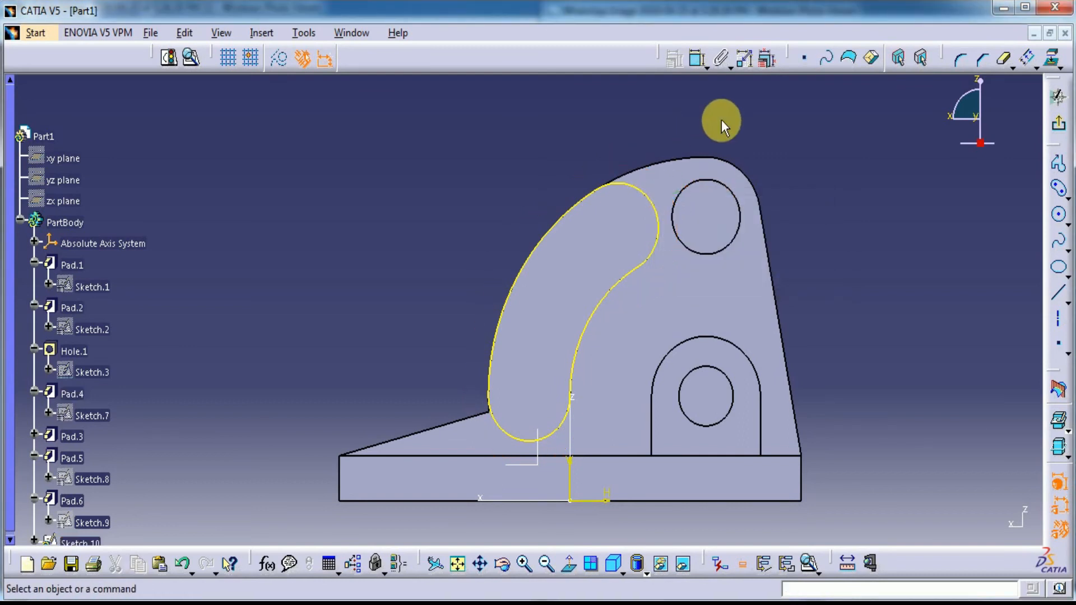
Offset the projected slot outline inward by 7 mm and delete the projected outline
{"action": "left_click", "coordinate": [1025, 56]}
{"action": "left_click", "coordinate": [629, 186]}
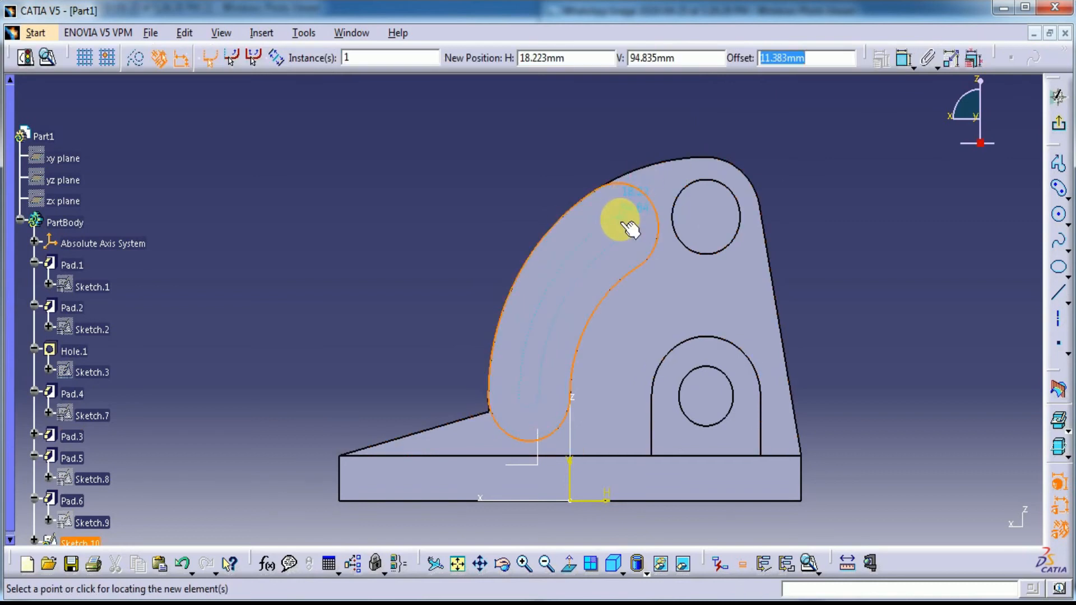
{"action": "type", "text": "7"}
{"action": "key", "text": "Return"}
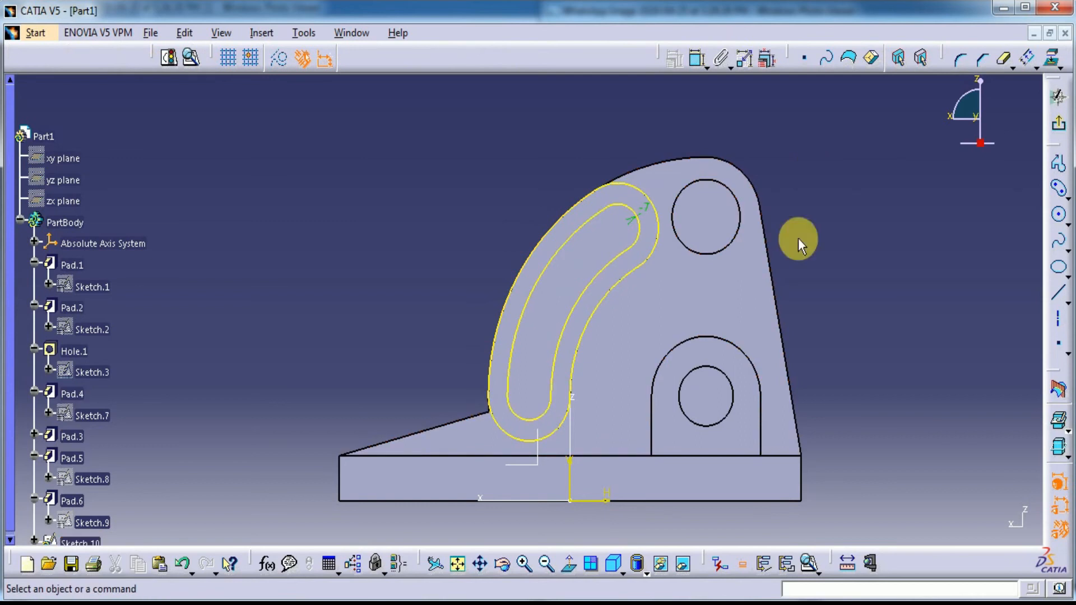
{"action": "left_click", "coordinate": [632, 270]}
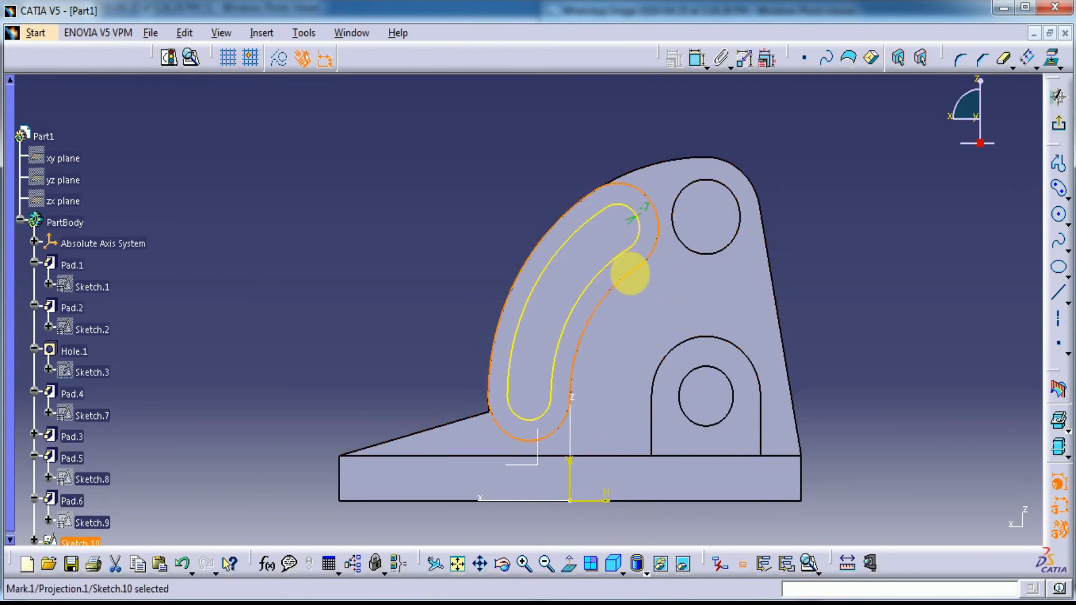
{"action": "left_click", "coordinate": [504, 213]}
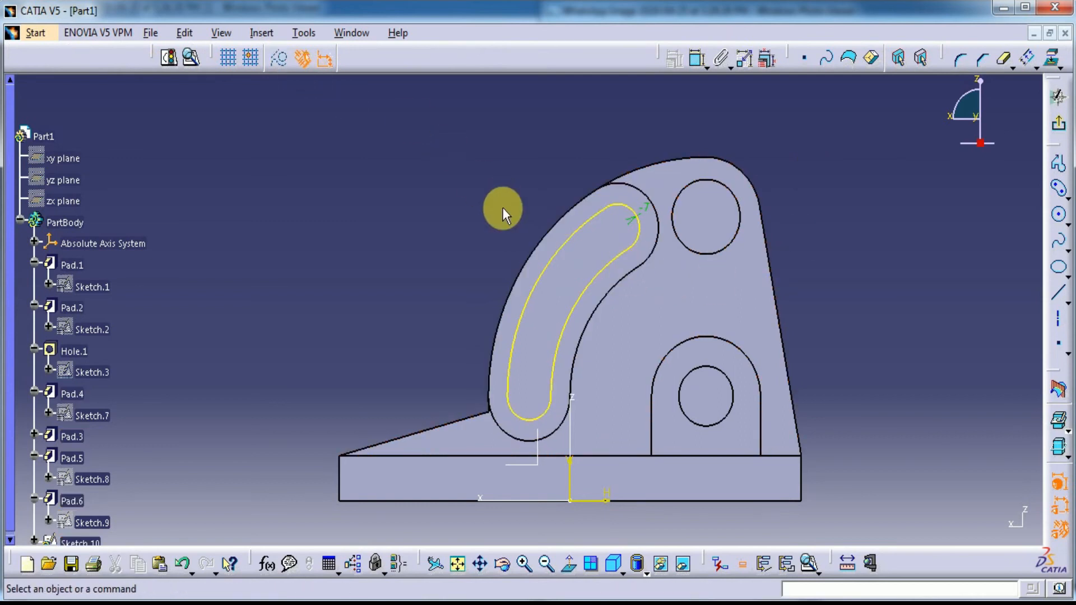
Exit the sketch and cut the inner slot profile through the plate with a 15 mm deep pocket
{"action": "left_click", "coordinate": [1059, 132]}
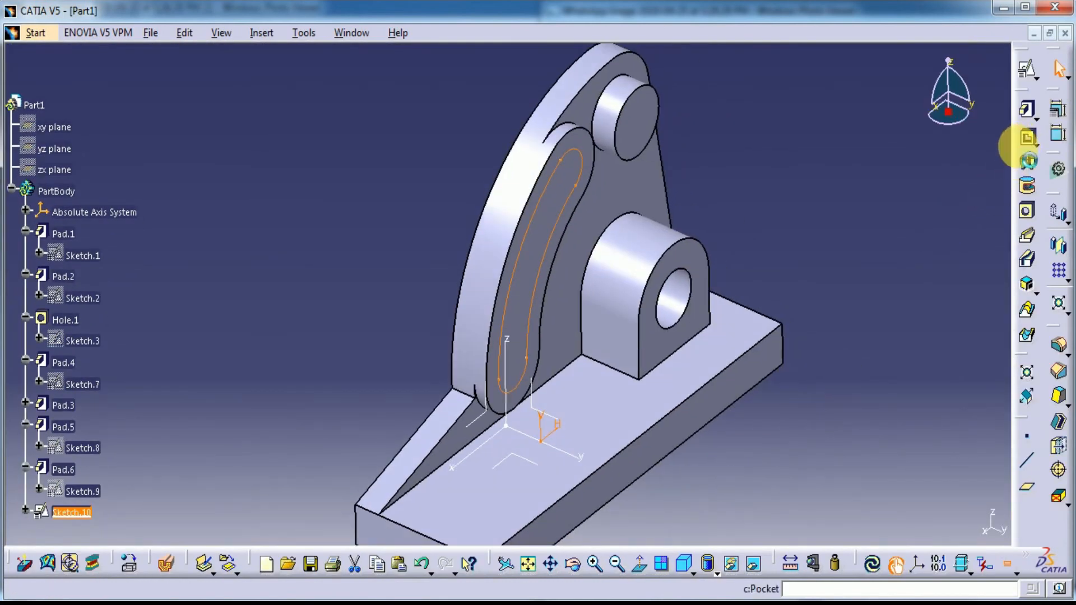
{"action": "left_click", "coordinate": [1027, 138]}
{"action": "key", "text": "alt+Tab"}
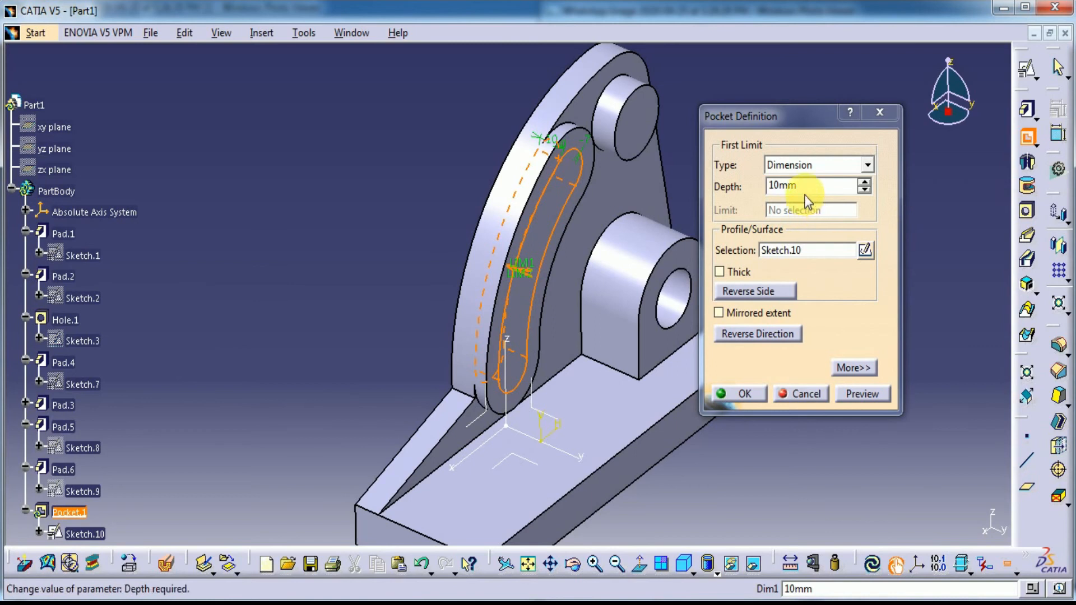
{"action": "left_click", "coordinate": [711, 203]}
{"action": "left_click", "coordinate": [860, 393]}
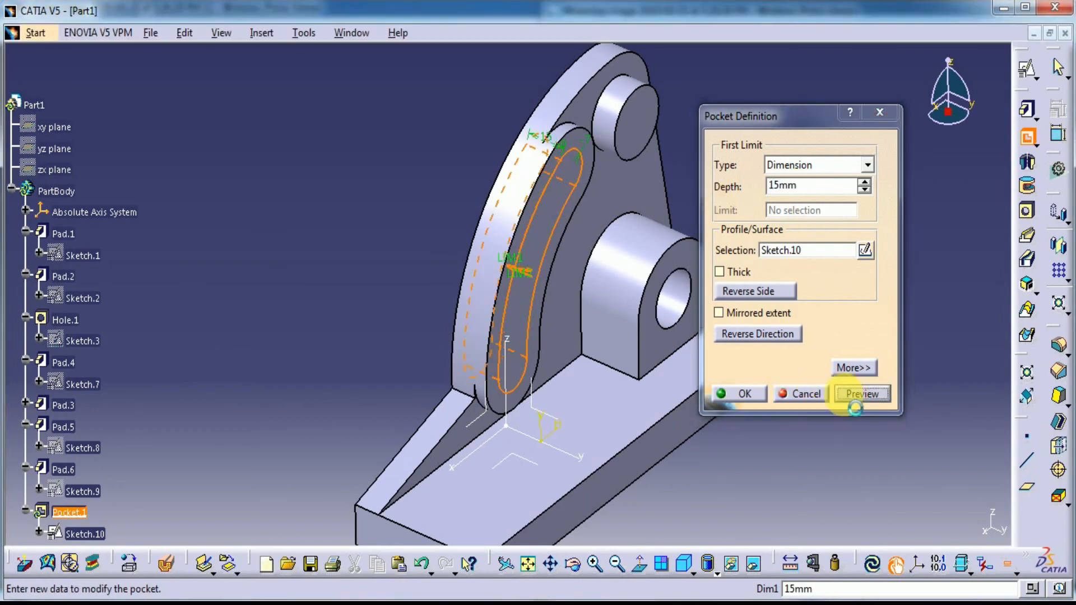
{"action": "left_click", "coordinate": [754, 393]}
{"action": "middle_click_drag", "start_coordinate": [795, 362], "coordinate": [713, 315]}
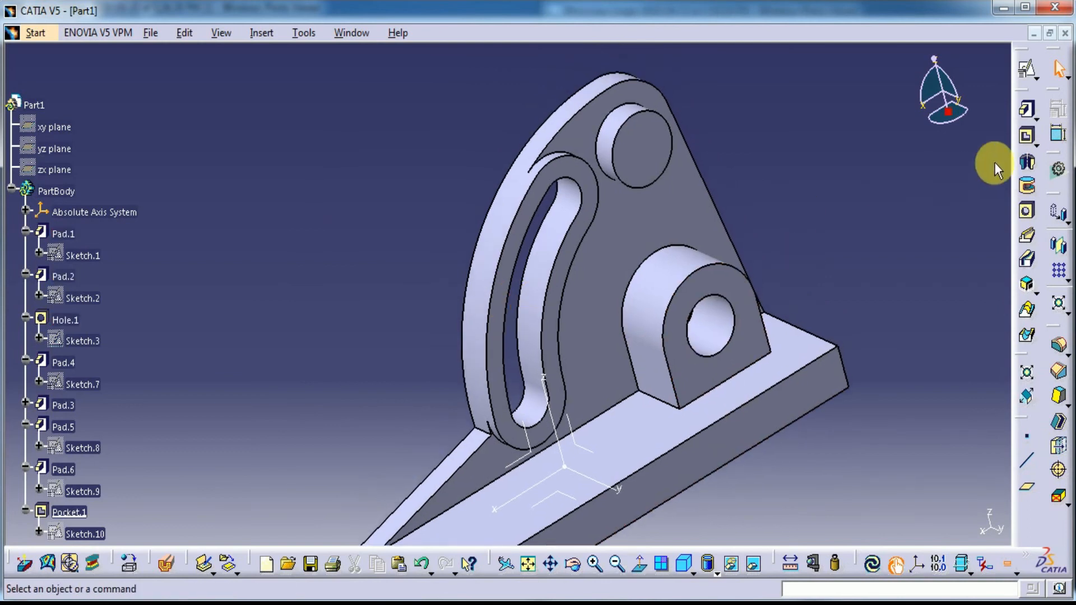
Cut a 10 mm diameter, 35 mm deep blind hole at the centre of the upper boss's front face
{"action": "left_click", "coordinate": [1027, 214]}
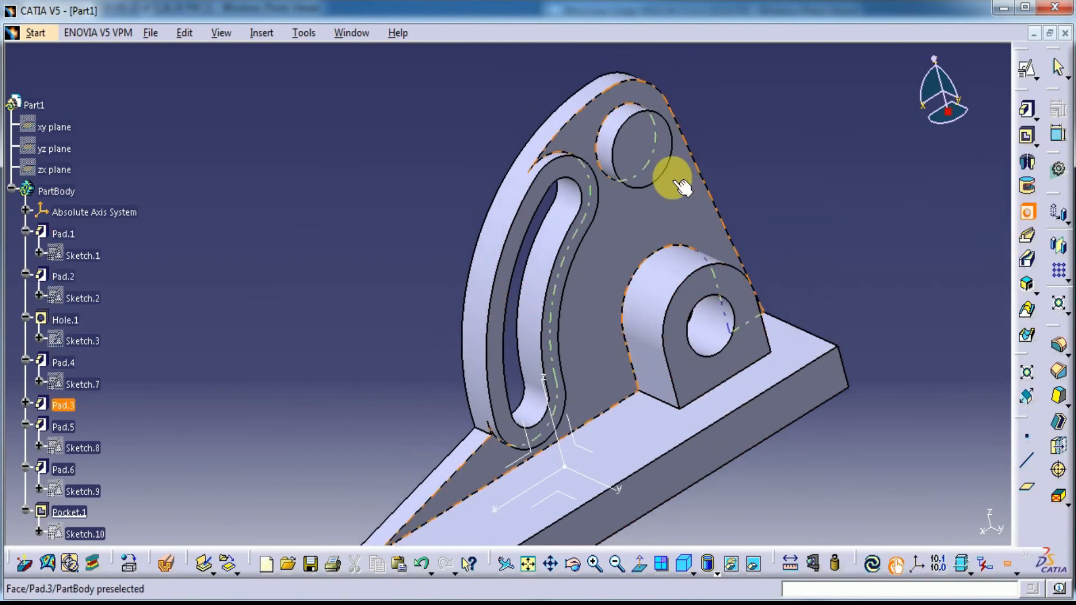
{"action": "left_click", "coordinate": [660, 168]}
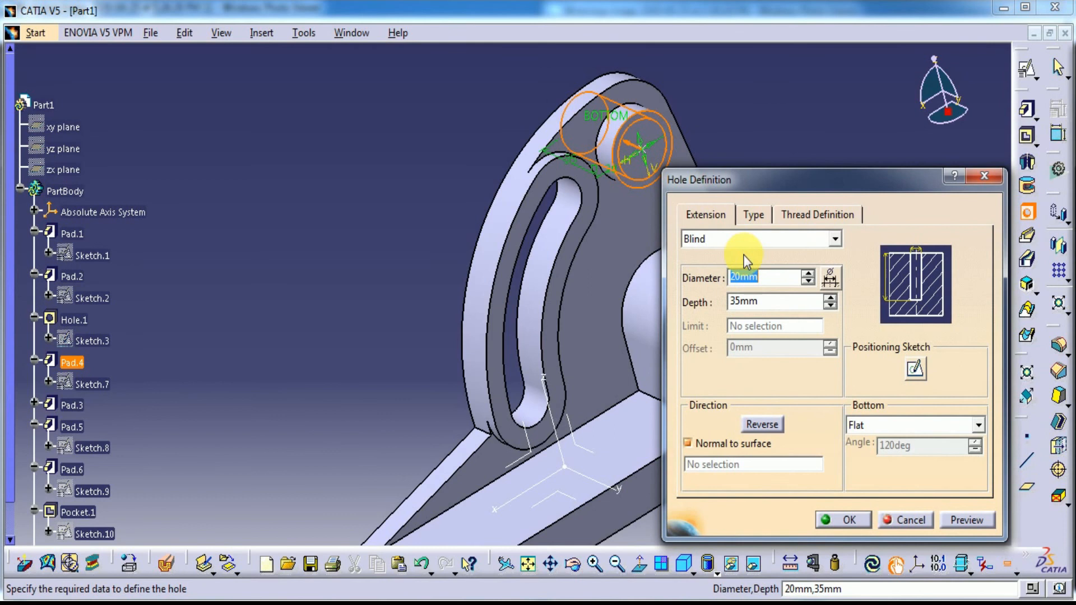
{"action": "left_click", "coordinate": [965, 521]}
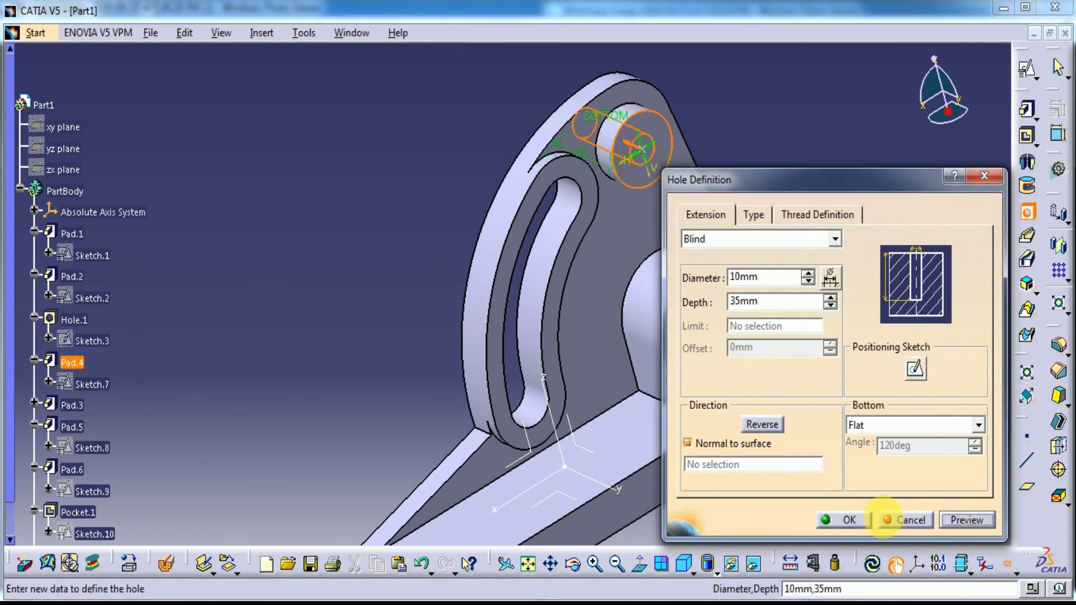
{"action": "left_click", "coordinate": [849, 520]}
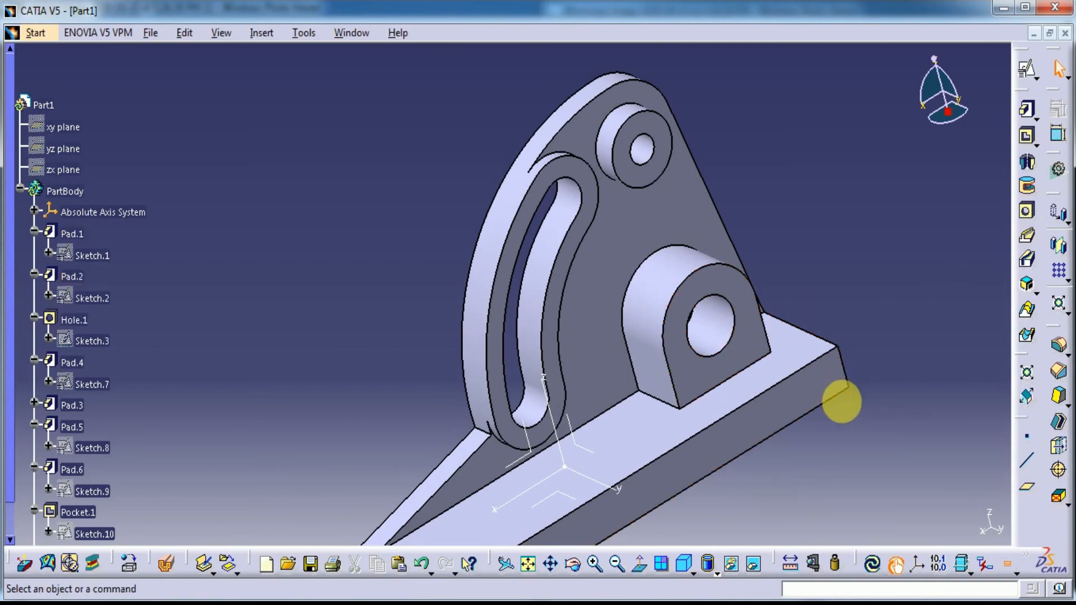
{"action": "middle_click_drag", "start_coordinate": [835, 448], "coordinate": [701, 391]}
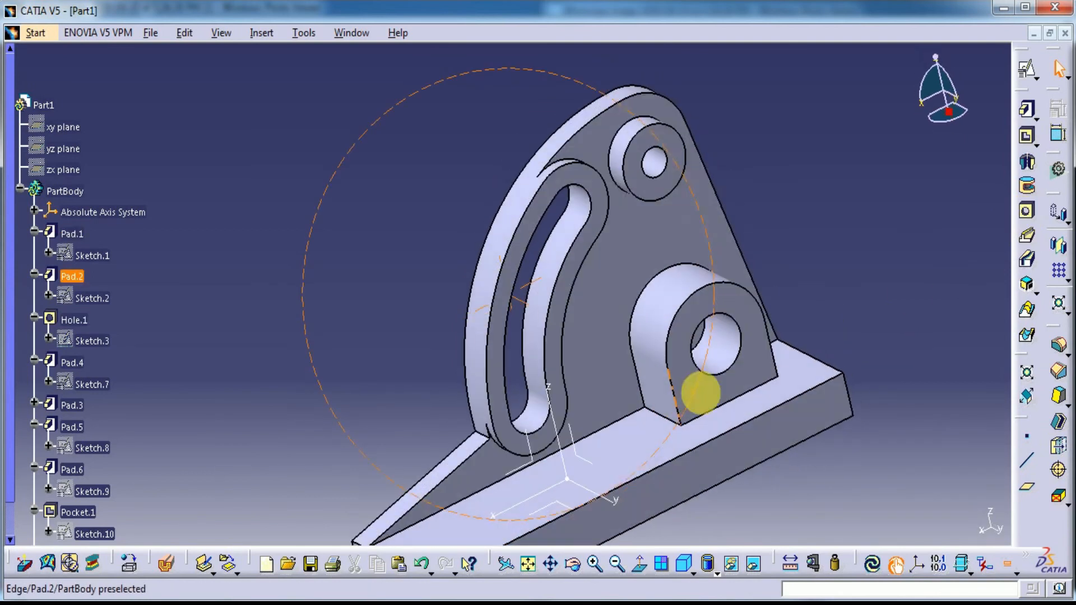
Cut a 20 mm diameter, 35 mm deep blind hole in the plate behind the lower boss's bore
{"action": "left_click", "coordinate": [1027, 212]}
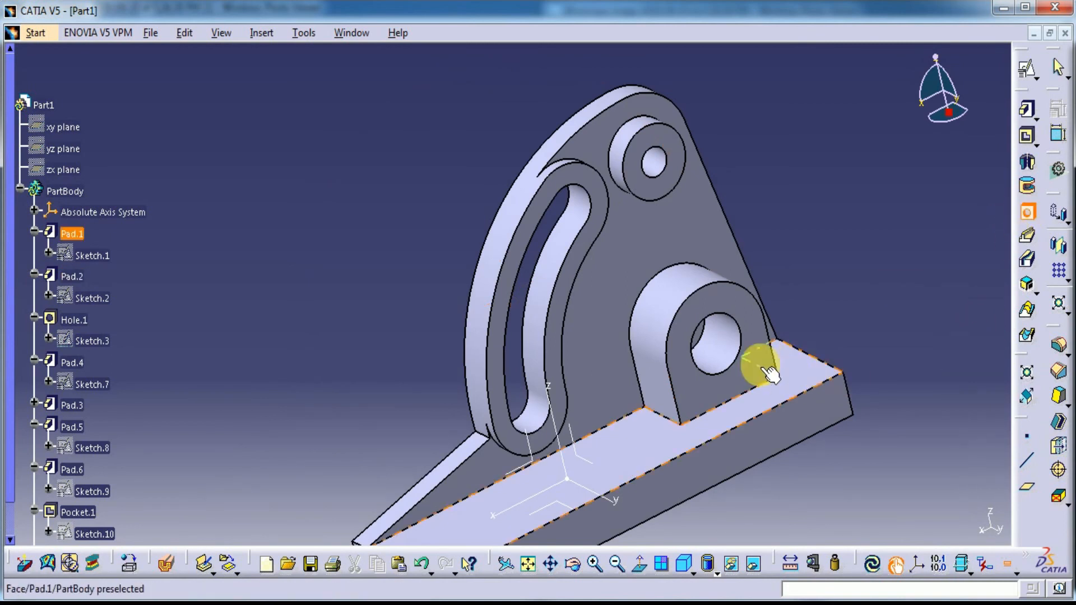
{"action": "left_click", "coordinate": [708, 345]}
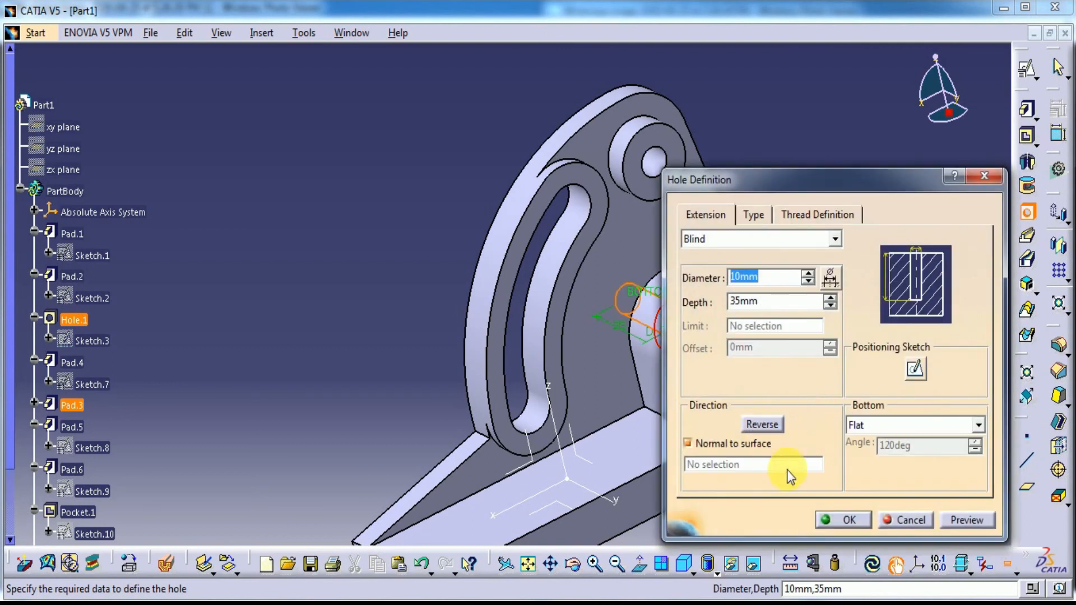
{"action": "middle_click_drag", "start_coordinate": [625, 429], "coordinate": [473, 398]}
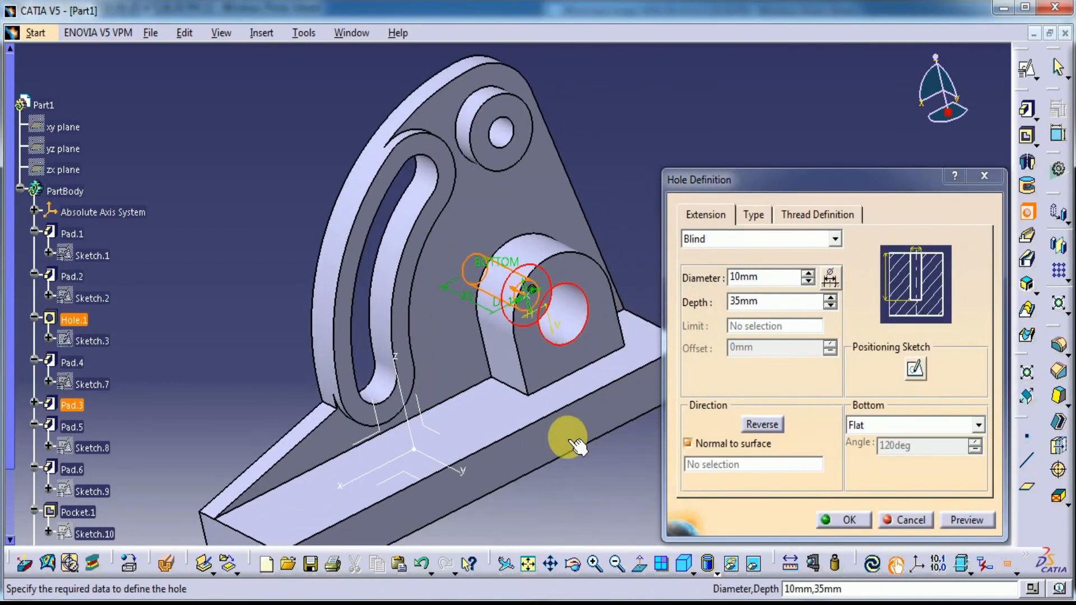
{"action": "left_click", "coordinate": [741, 280]}
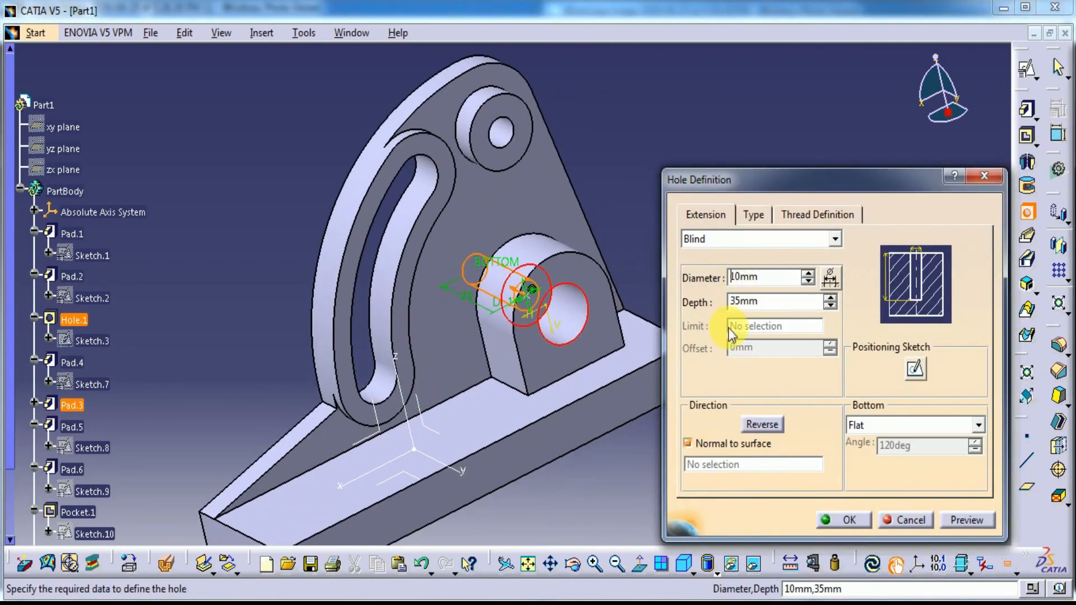
{"action": "left_click", "coordinate": [965, 521]}
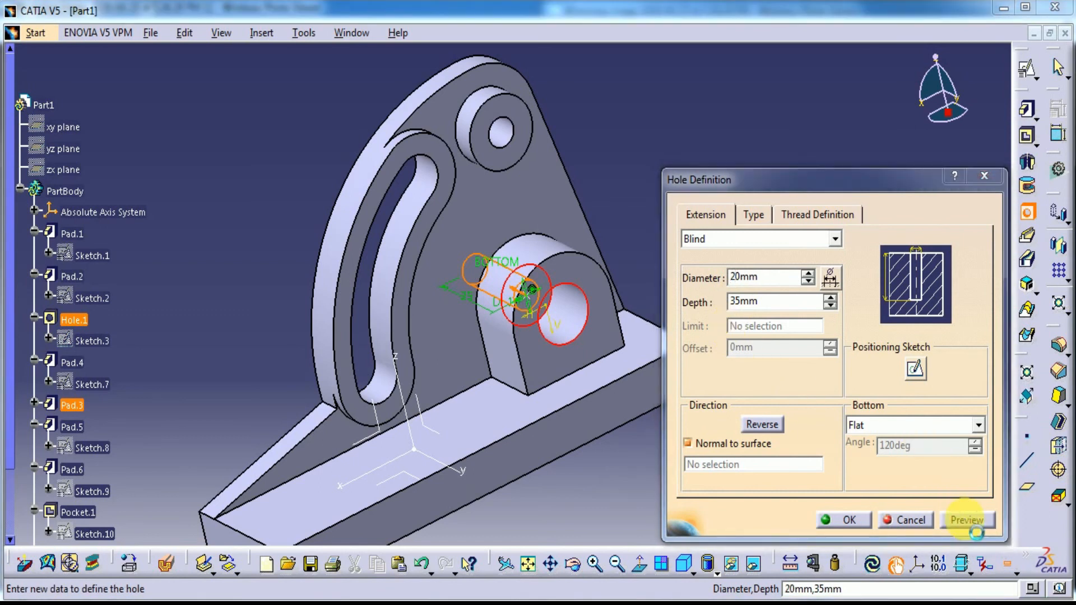
{"action": "left_click", "coordinate": [843, 520]}
{"action": "middle_click_drag", "start_coordinate": [757, 466], "coordinate": [662, 474]}
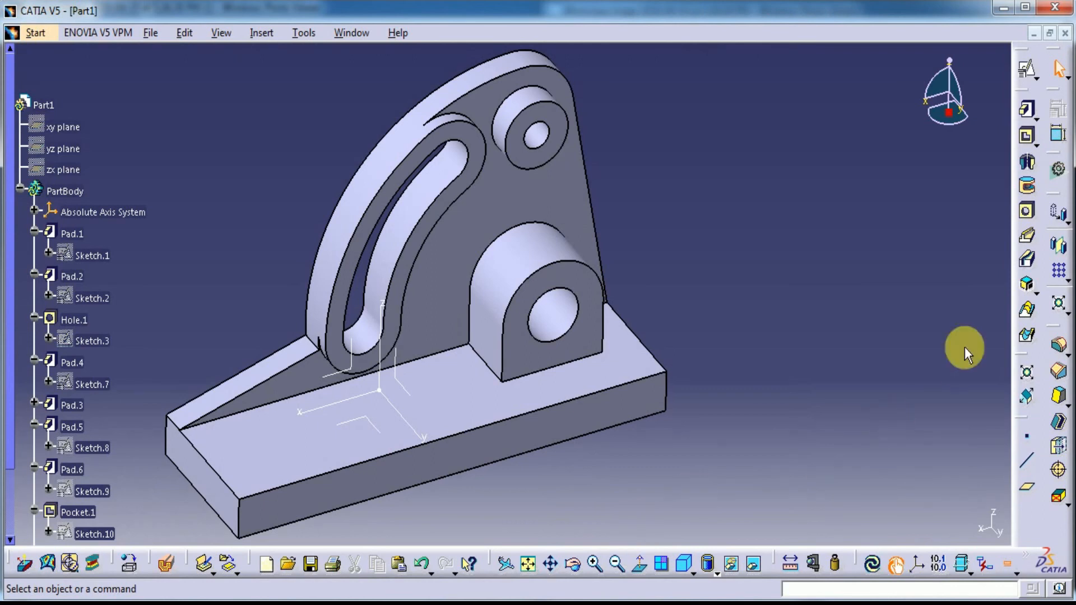
Start a hole on the base's top face and dimension its centre 20 mm from the short end edge in the positioning sketch
{"action": "left_click", "coordinate": [1027, 211]}
{"action": "left_click", "coordinate": [371, 460]}
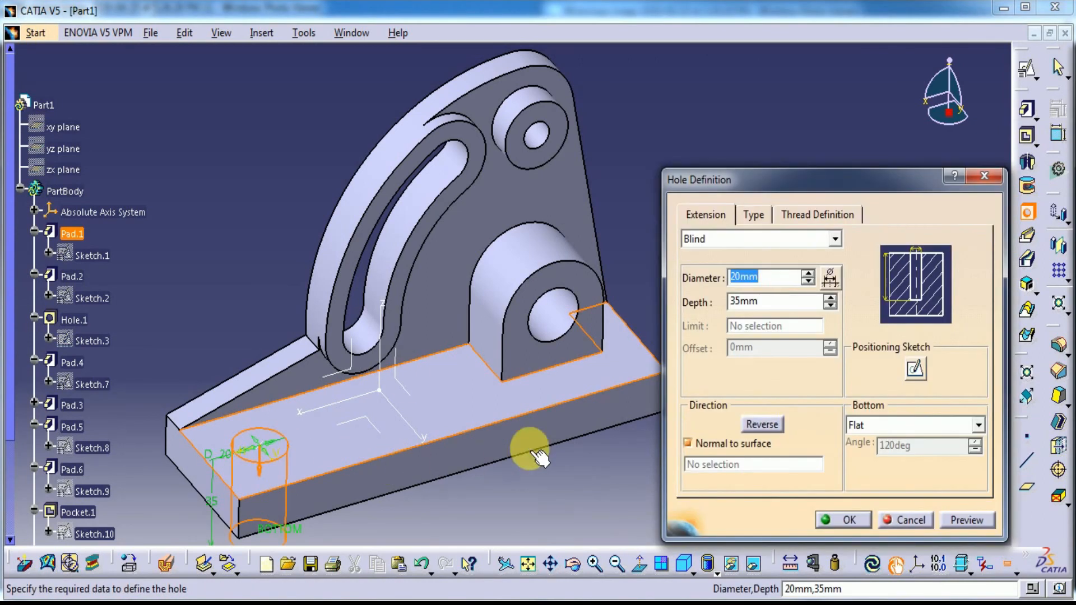
{"action": "left_click", "coordinate": [915, 369]}
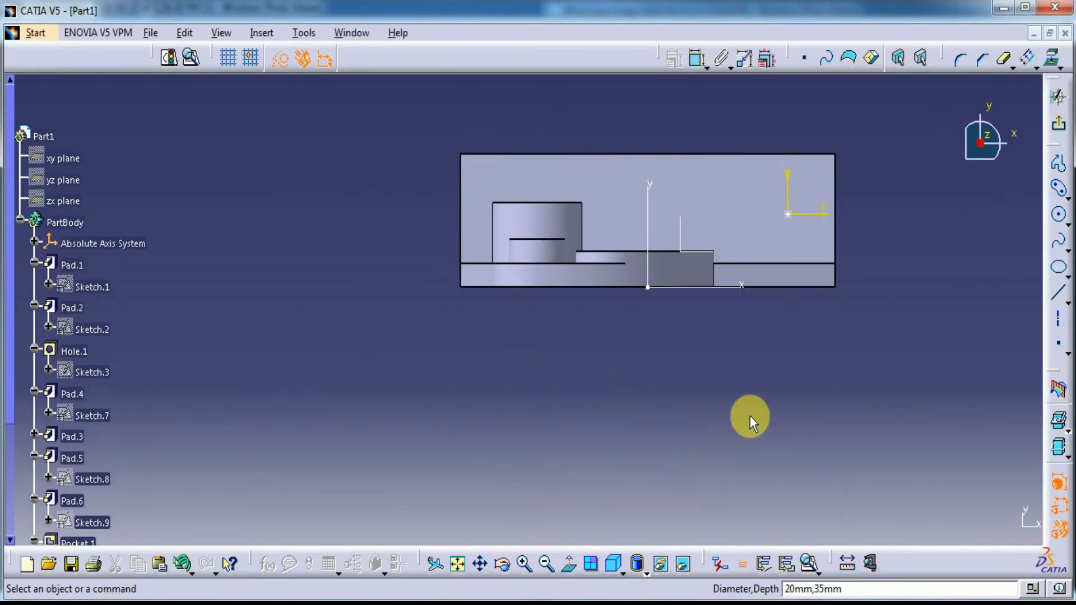
{"action": "mouse_move", "coordinate": [734, 431]}
{"action": "middle_mouse_down"}
{"action": "mouse_move", "coordinate": [711, 351]}
{"action": "mouse_move", "coordinate": [860, 291]}
{"action": "middle_mouse_up"}
{"action": "left_click", "coordinate": [698, 58]}
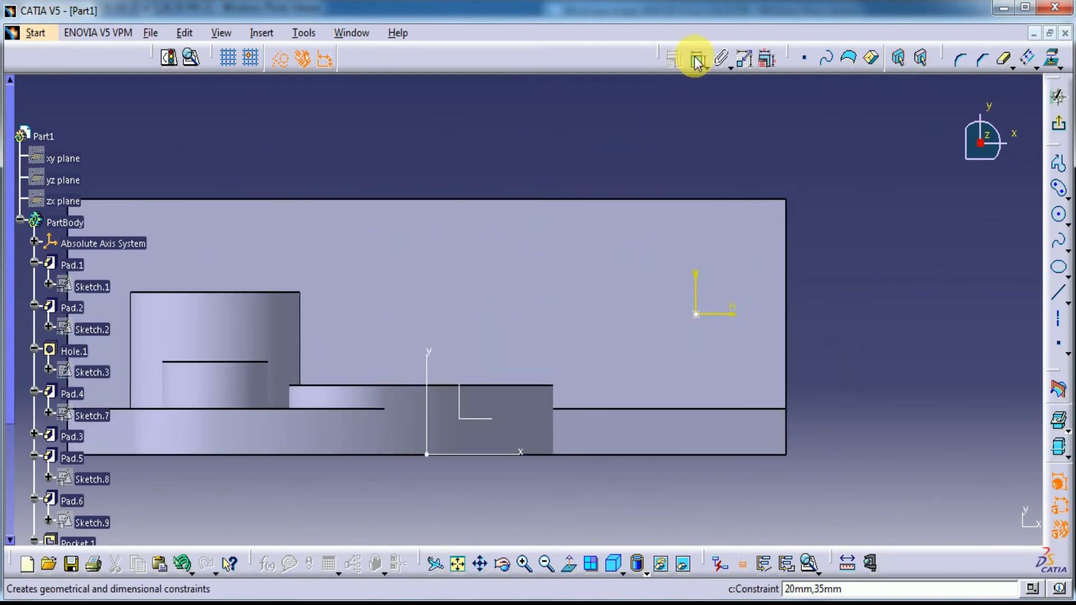
{"action": "left_click", "coordinate": [697, 315]}
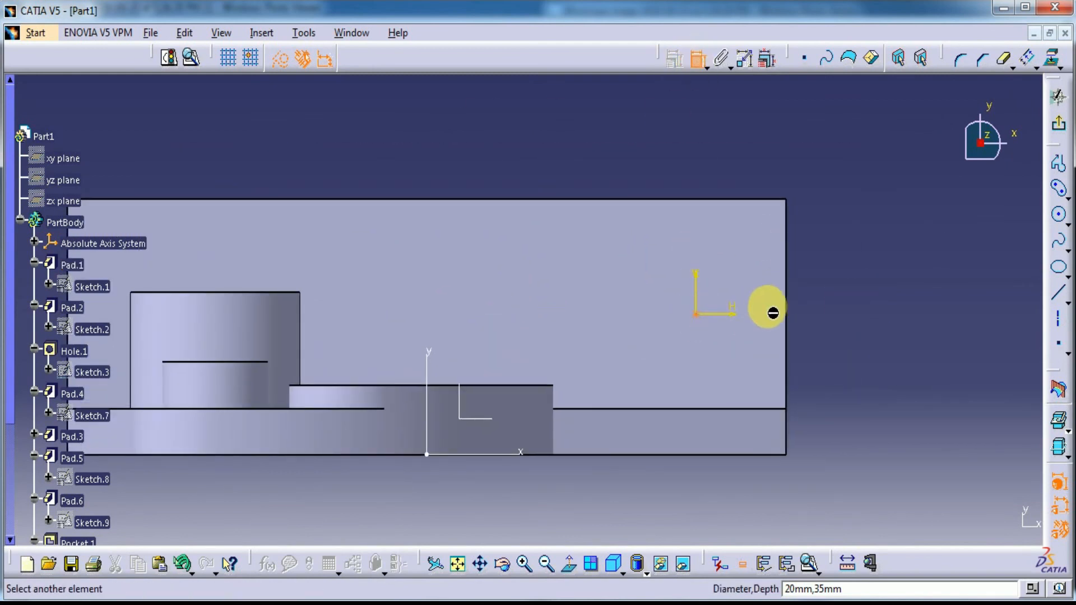
{"action": "left_click", "coordinate": [787, 303]}
{"action": "double_click", "coordinate": [859, 266]}
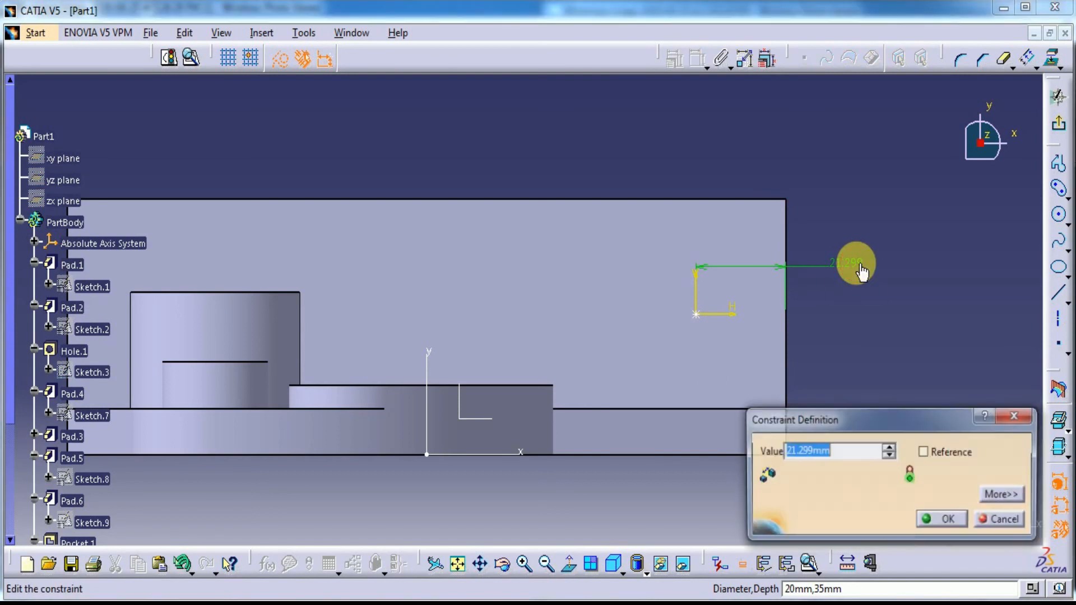
{"action": "type", "text": "20"}
{"action": "key", "text": "Return"}
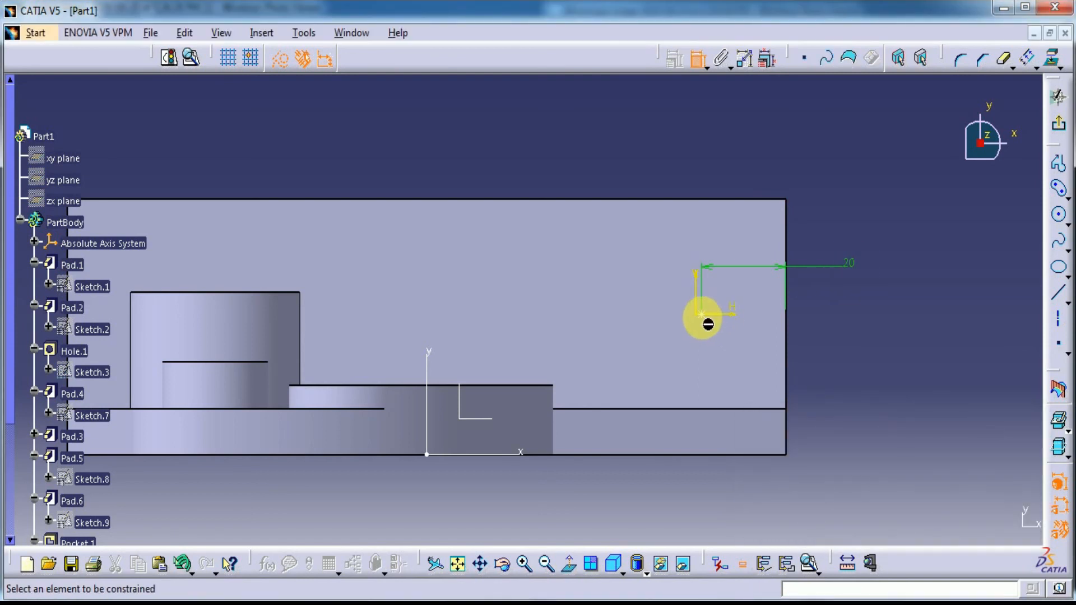
Dimension the hole centre 20 mm from the base's long front edge and exit the positioning sketch
{"action": "left_click", "coordinate": [702, 314]}
{"action": "left_click", "coordinate": [703, 200]}
{"action": "left_click", "coordinate": [884, 201]}
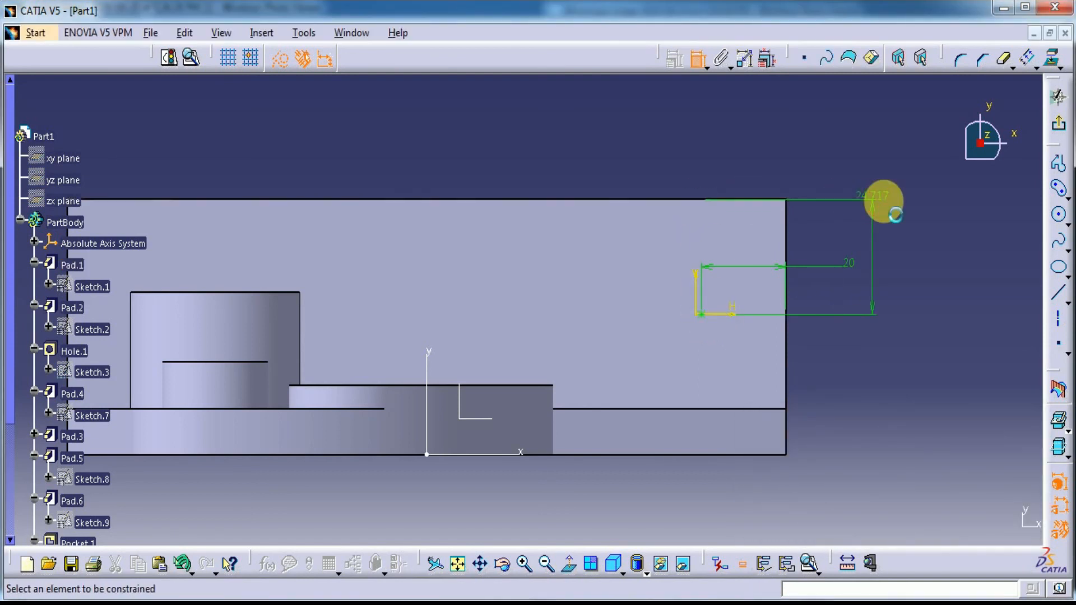
{"action": "double_click", "coordinate": [890, 201]}
{"action": "type", "text": "20"}
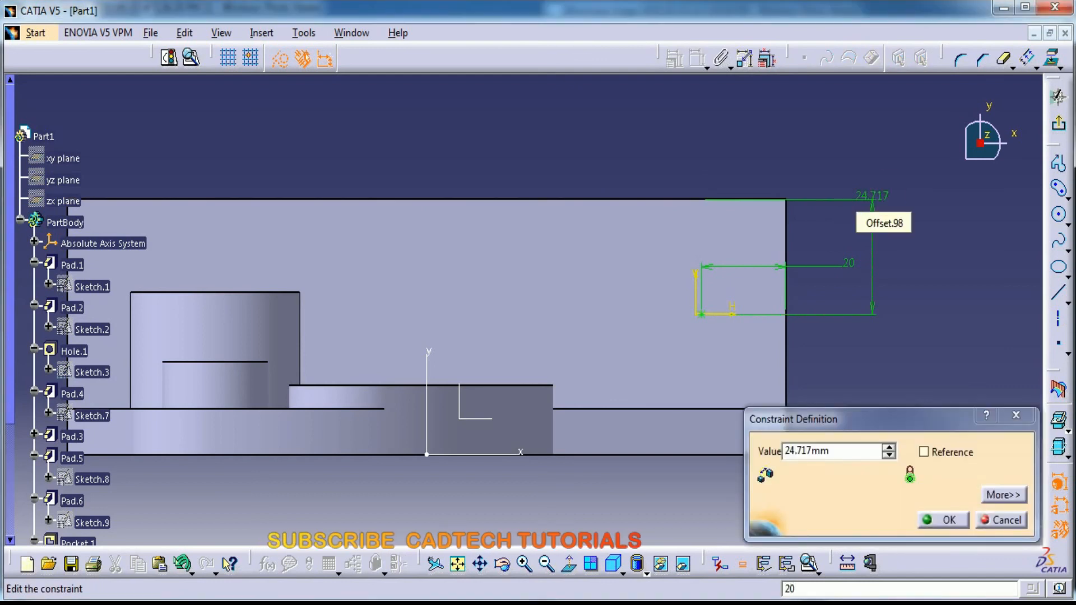
{"action": "key", "text": "Return"}
{"action": "left_click", "coordinate": [566, 348]}
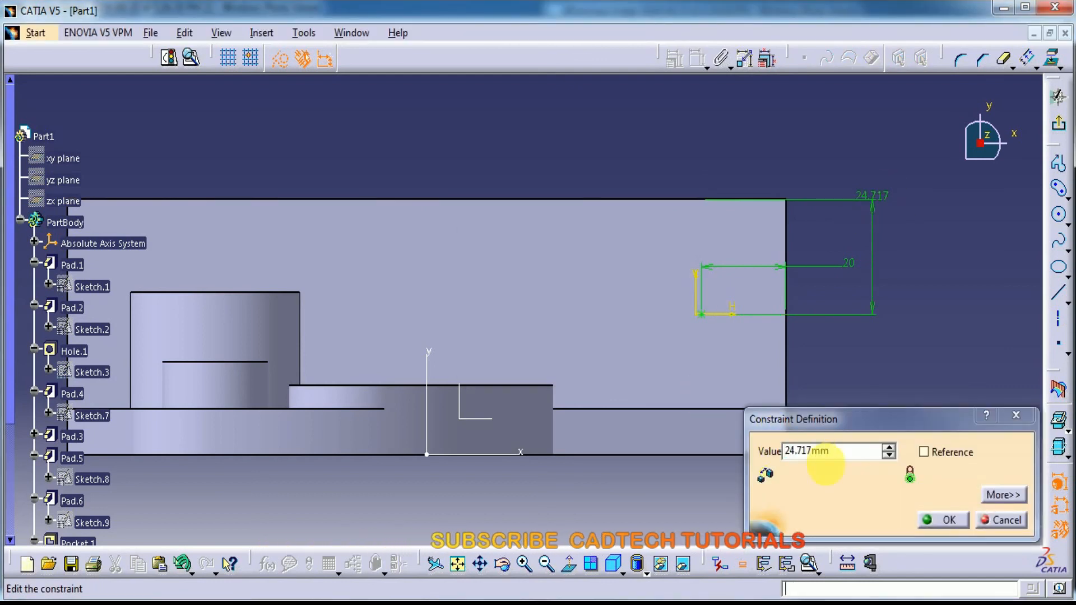
{"action": "key", "text": "ctrl+a"}
{"action": "type", "text": "20"}
{"action": "key", "text": "Return"}
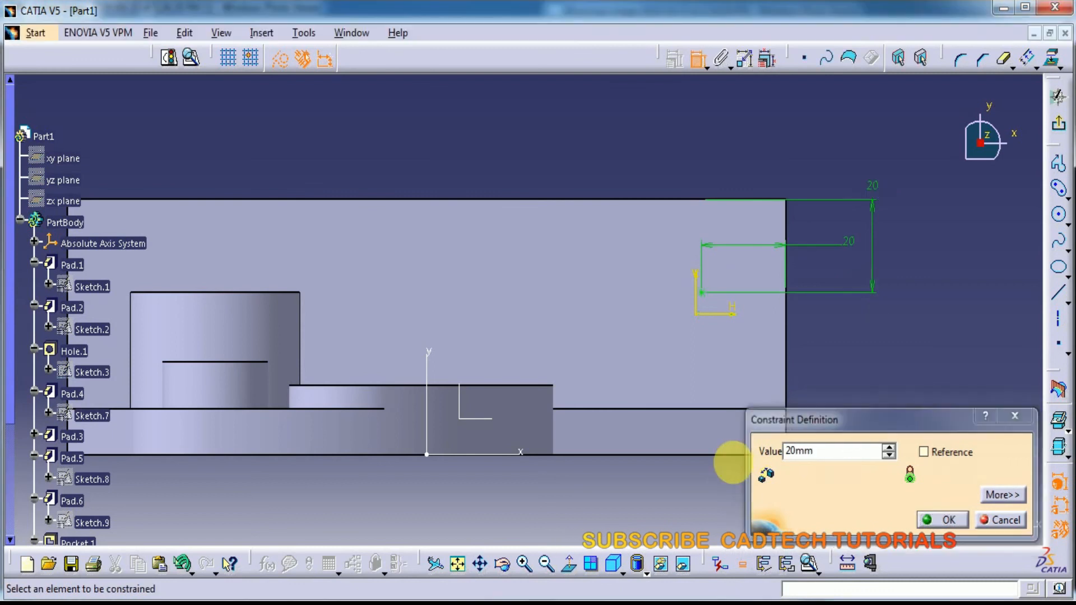
{"action": "left_click", "coordinate": [1058, 97]}
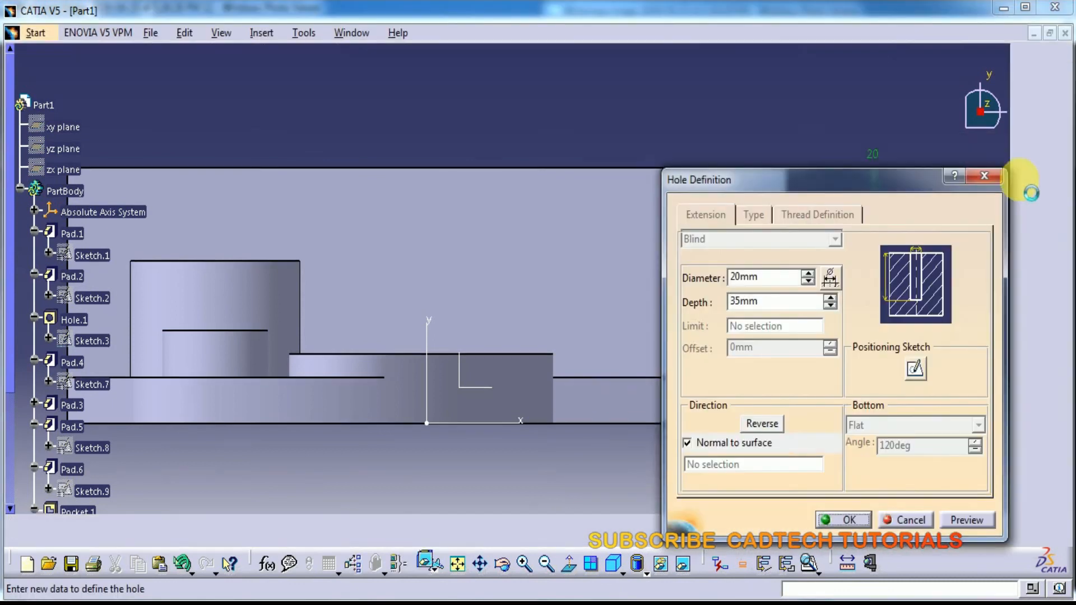
Keep the base hole blind and make it counterbored with a 30 mm counterbore diameter
{"action": "left_click", "coordinate": [835, 239]}
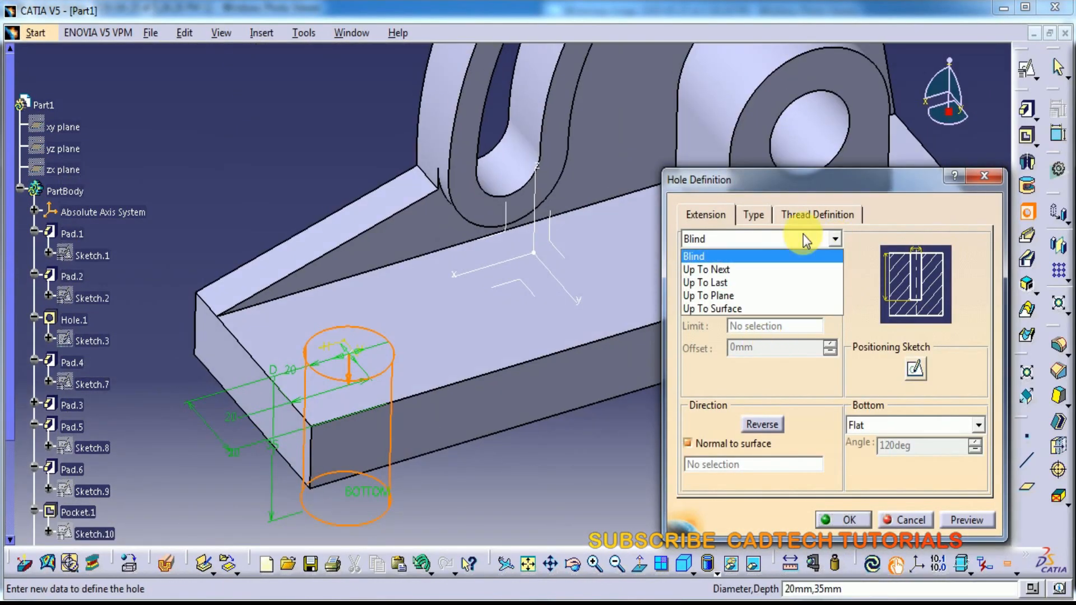
{"action": "left_click", "coordinate": [802, 237]}
{"action": "left_click", "coordinate": [830, 239]}
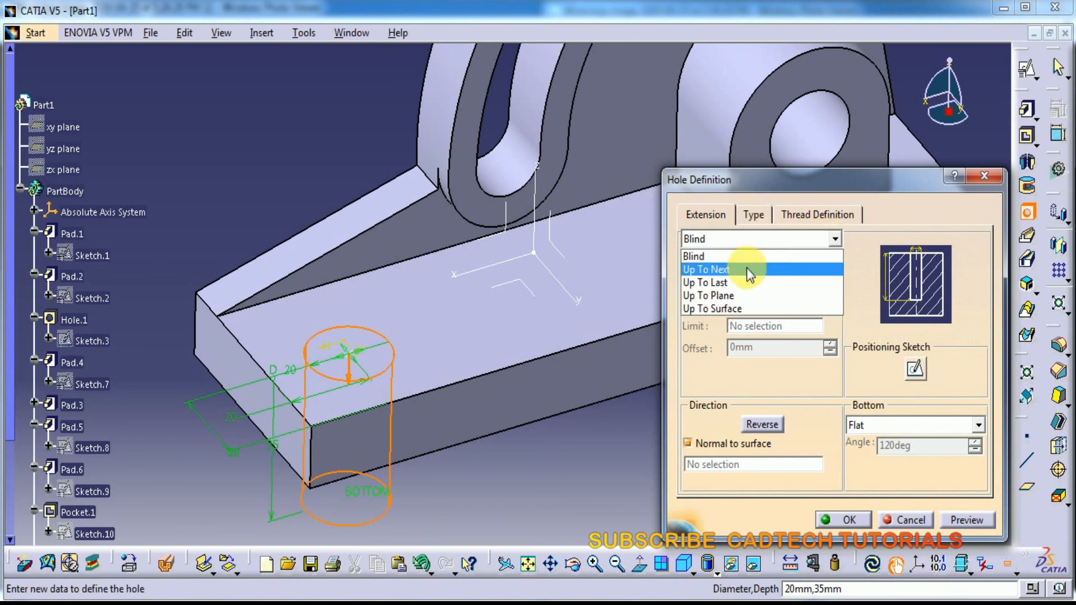
{"action": "left_click", "coordinate": [734, 258]}
{"action": "left_click", "coordinate": [754, 215]}
{"action": "left_click", "coordinate": [797, 240]}
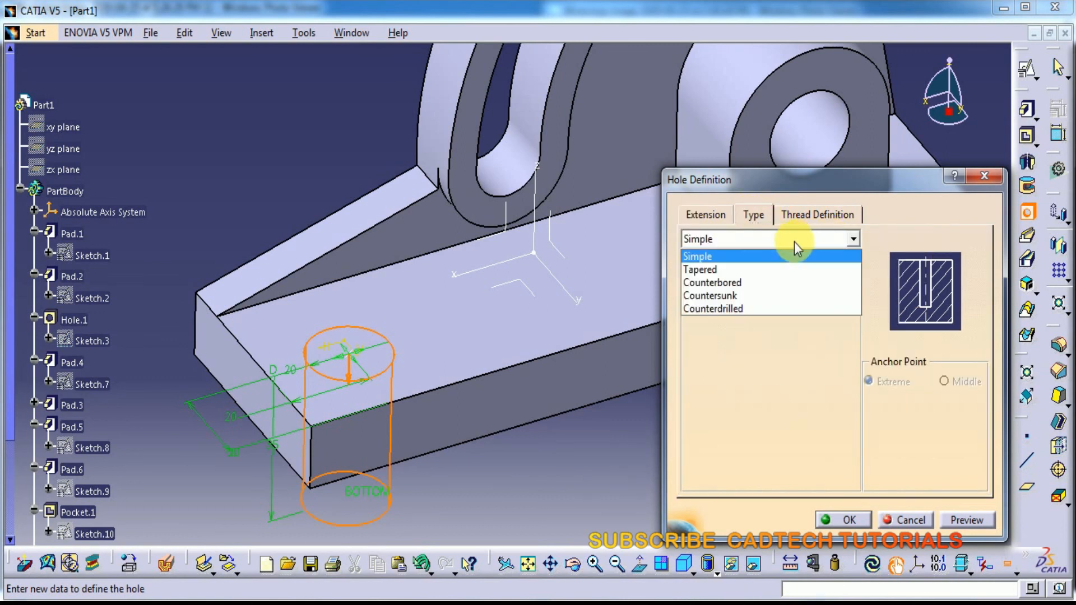
{"action": "left_click", "coordinate": [746, 279]}
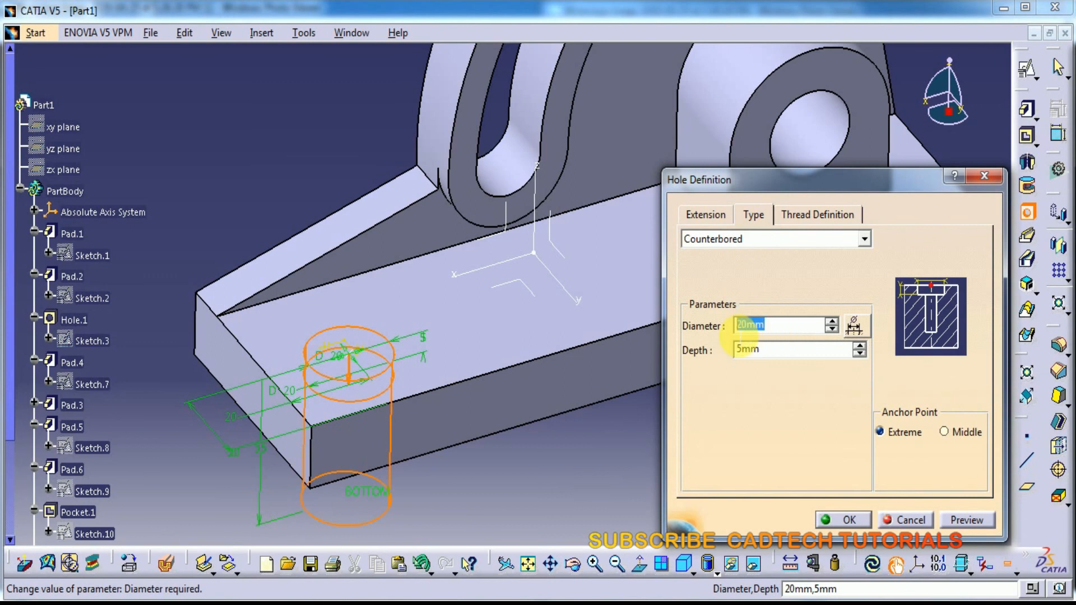
{"action": "type", "text": "30"}
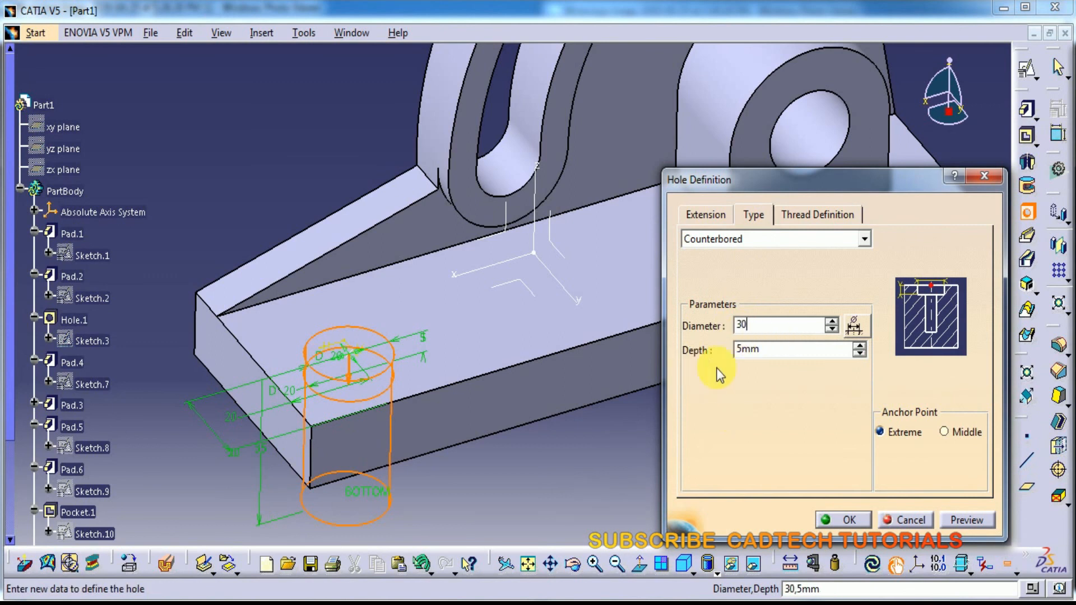
Set the base hole's main diameter to 15 mm and create the counterbored hole
{"action": "left_click", "coordinate": [721, 219]}
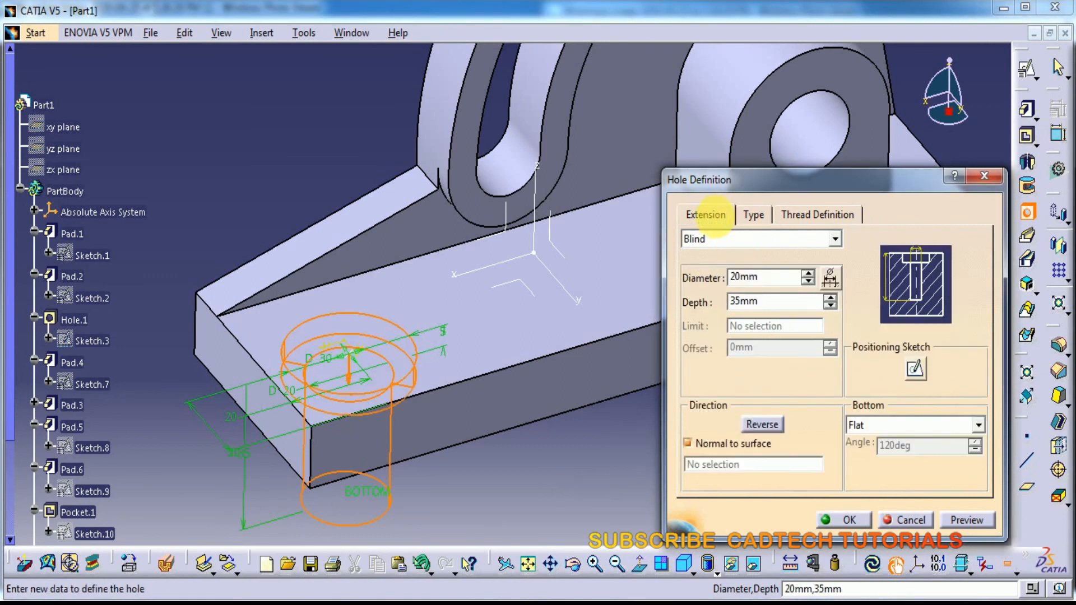
{"action": "double_click", "coordinate": [772, 283]}
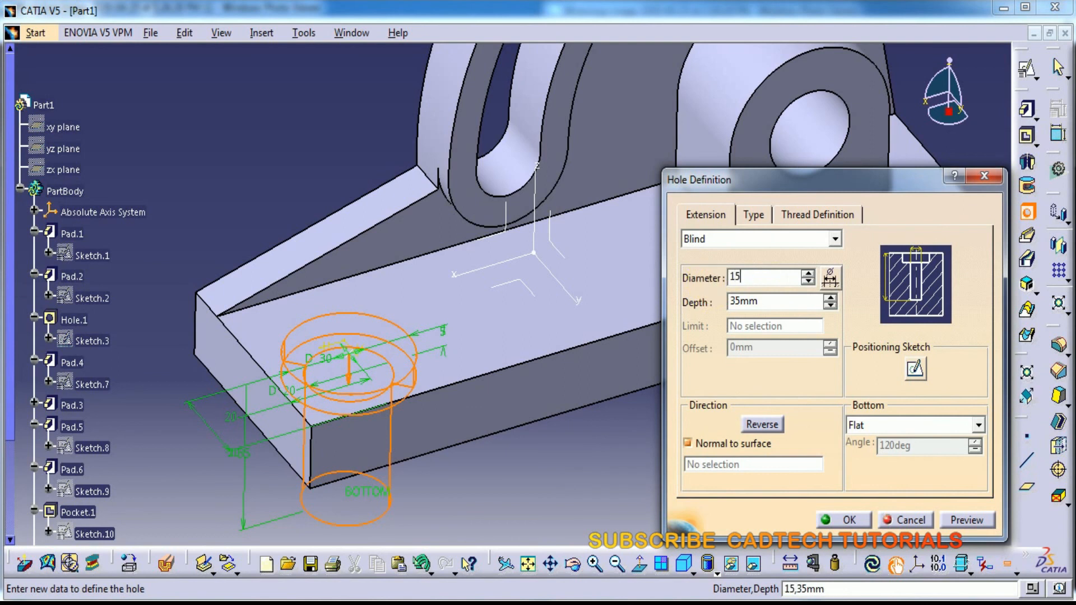
{"action": "type", "text": "15"}
{"action": "left_click", "coordinate": [788, 308]}
{"action": "left_click", "coordinate": [965, 520]}
{"action": "left_click", "coordinate": [846, 520]}
{"action": "middle_click_drag", "start_coordinate": [482, 361], "coordinate": [510, 387]}
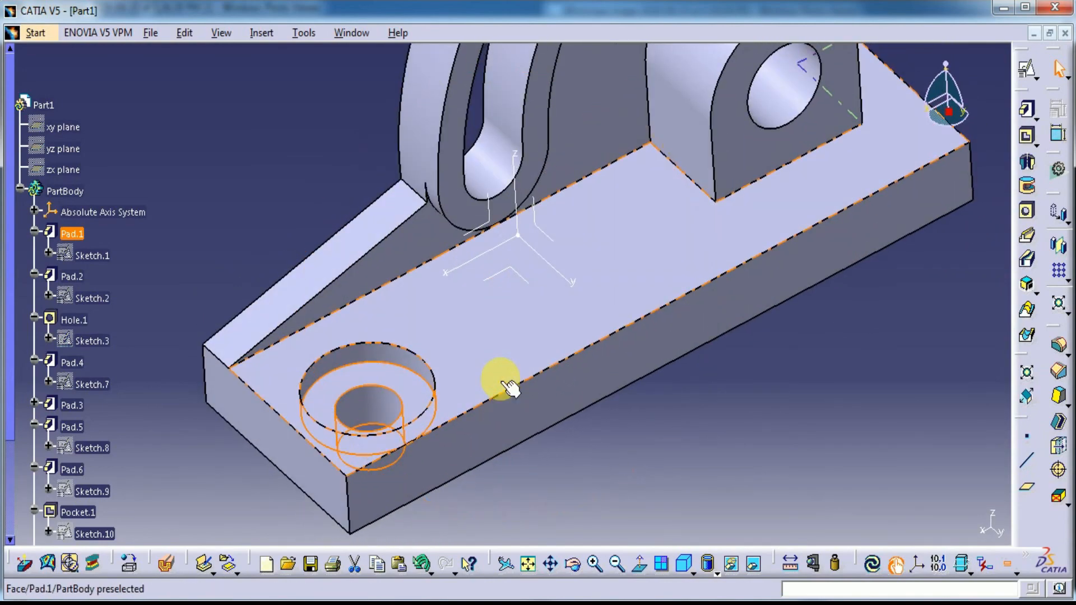
Start a rectangular pattern of the counterbored base hole, using the base's long front top edge as the reference direction
{"action": "key", "text": "alt+Tab"}
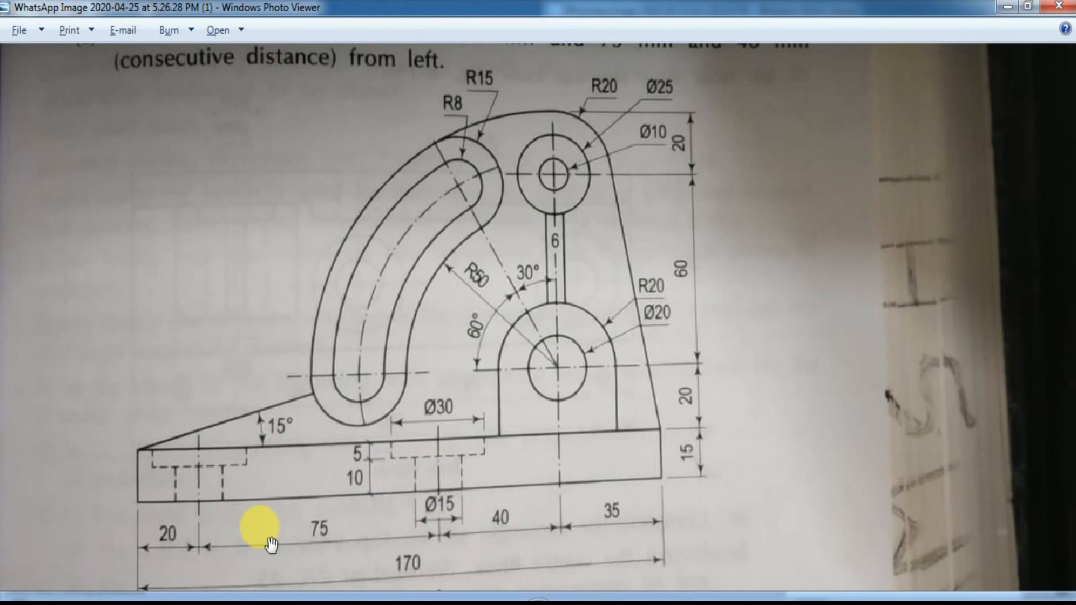
{"action": "key", "text": "alt+Tab"}
{"action": "left_click", "coordinate": [594, 452]}
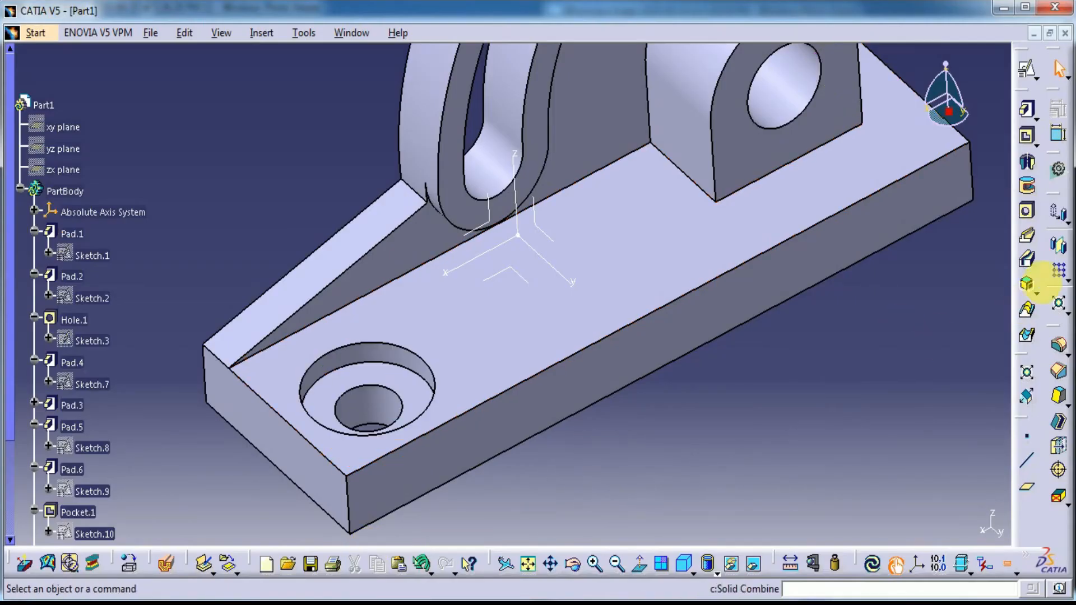
{"action": "left_click", "coordinate": [1058, 271]}
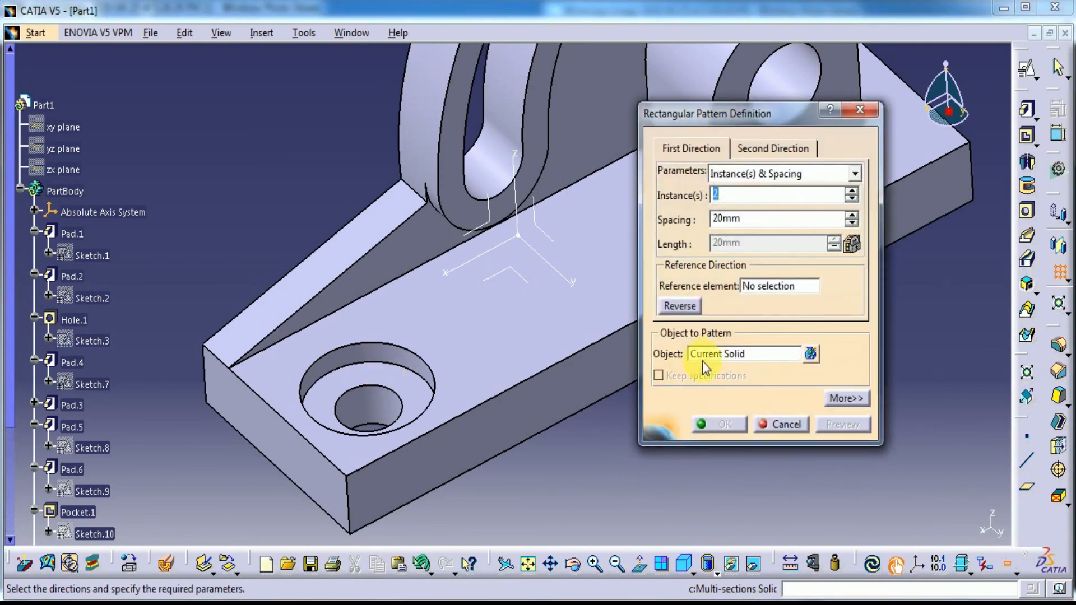
{"action": "left_click", "coordinate": [708, 354]}
{"action": "left_click", "coordinate": [374, 405]}
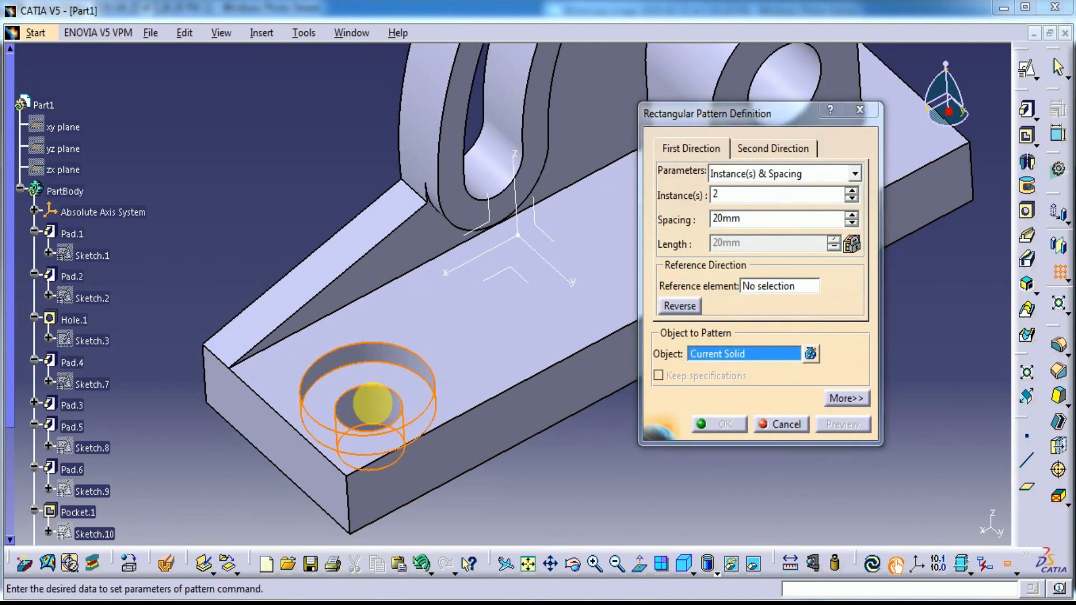
{"action": "middle_click_drag", "start_coordinate": [559, 471], "coordinate": [455, 487]}
{"action": "left_click", "coordinate": [779, 286]}
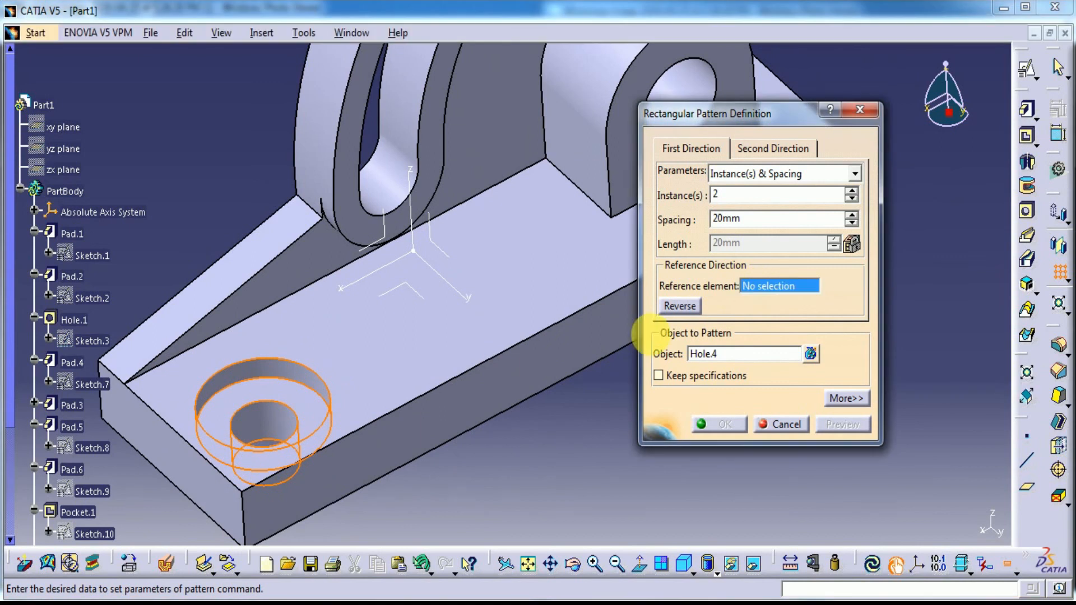
{"action": "left_click", "coordinate": [466, 371]}
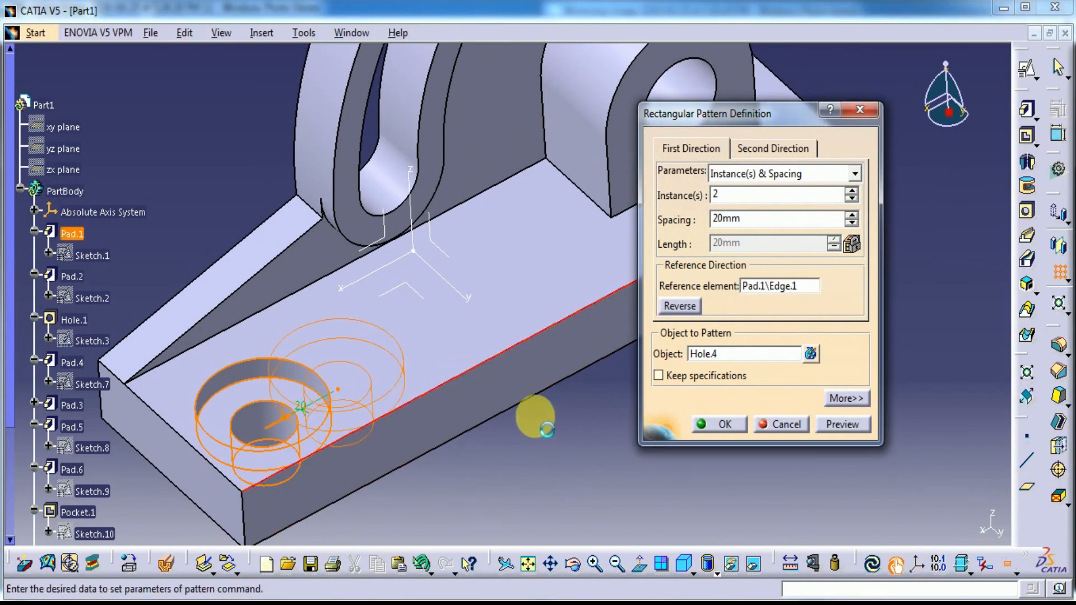
Set the hole pattern's spacing to 75 mm with 2 instances and create the pattern
{"action": "double_click", "coordinate": [751, 219]}
{"action": "type", "text": "75"}
{"action": "left_click", "coordinate": [842, 424]}
{"action": "left_click", "coordinate": [737, 428]}
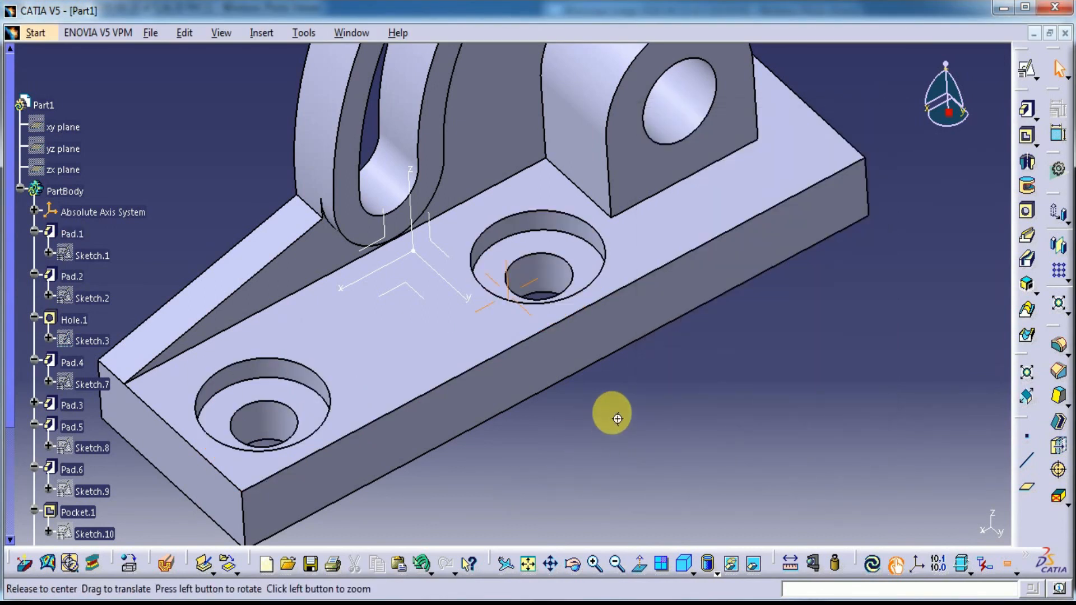
Examine the front-view and isometric reference drawings for the rib between the upper boss and the rounded support, then return to the model
{"action": "middle_click_drag", "start_coordinate": [615, 419], "coordinate": [620, 493]}
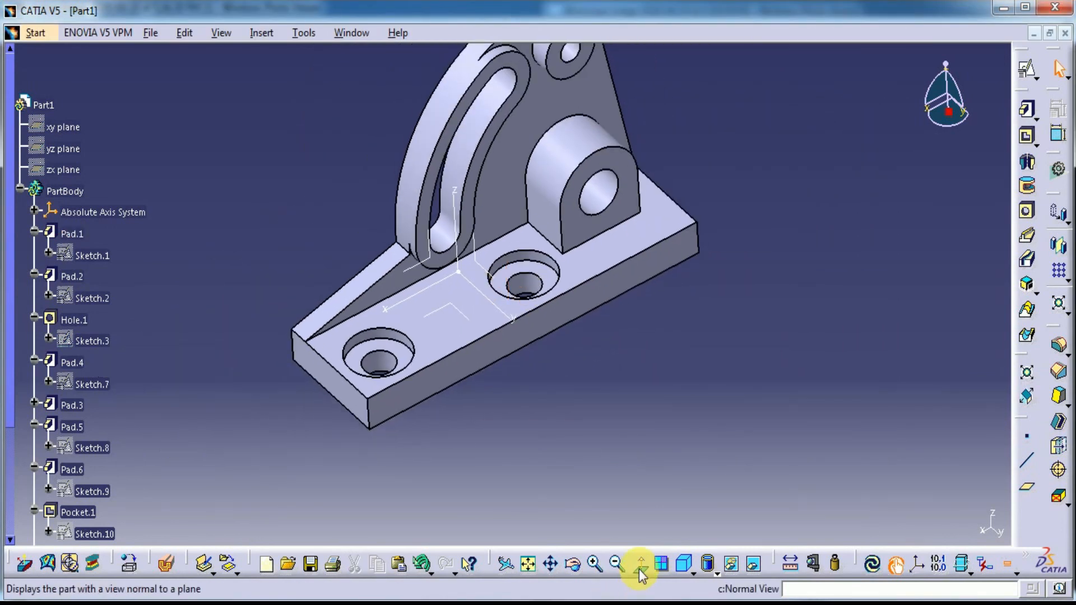
{"action": "key", "text": "alt+Tab"}
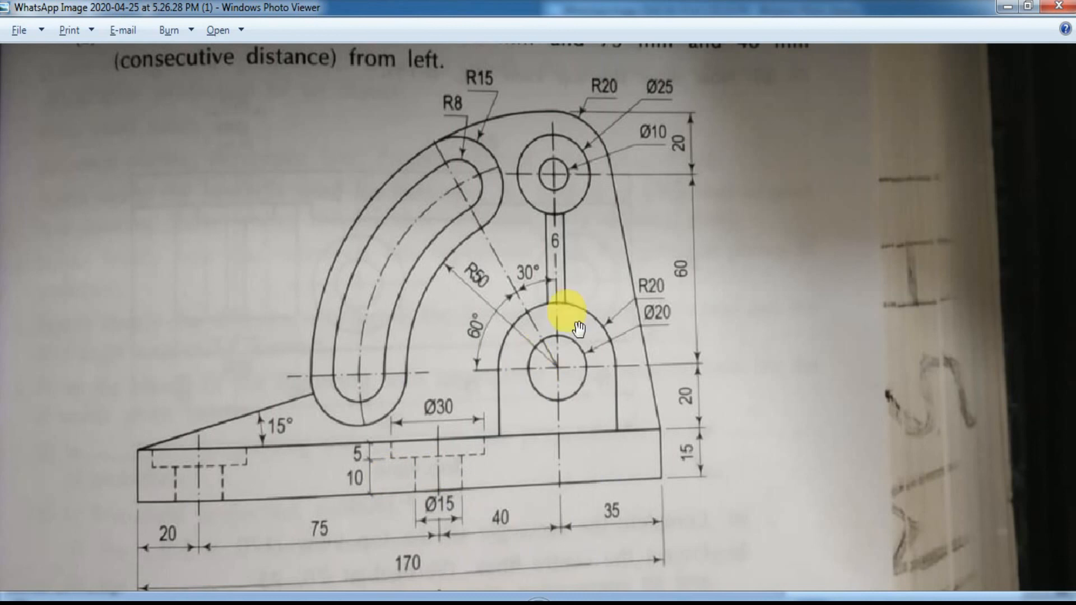
{"action": "right_click", "coordinate": [687, 362]}
{"action": "left_click", "coordinate": [718, 571]}
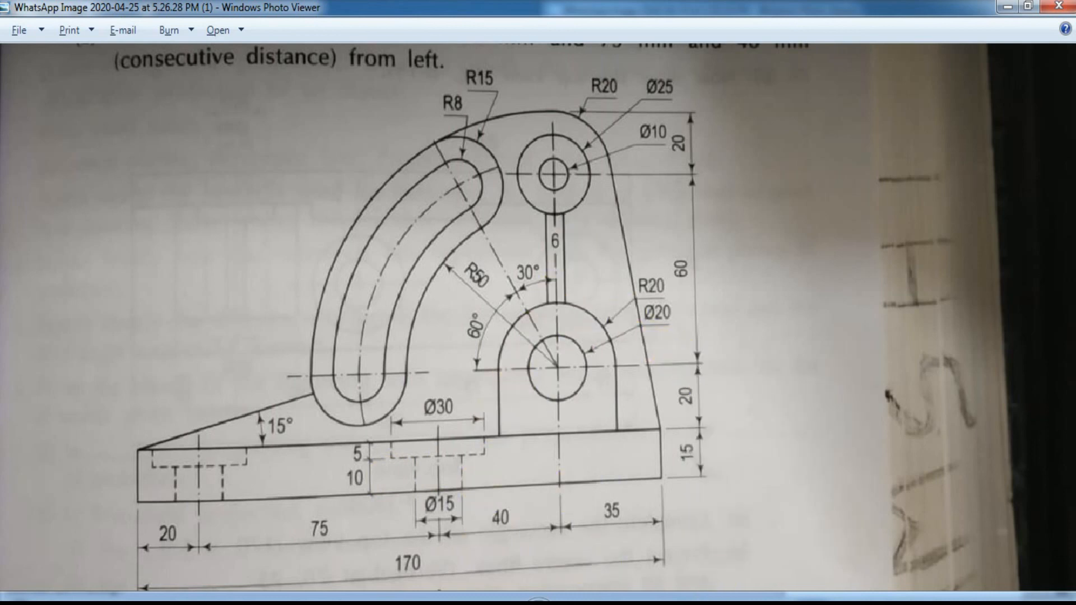
{"action": "key", "text": "alt+Tab"}
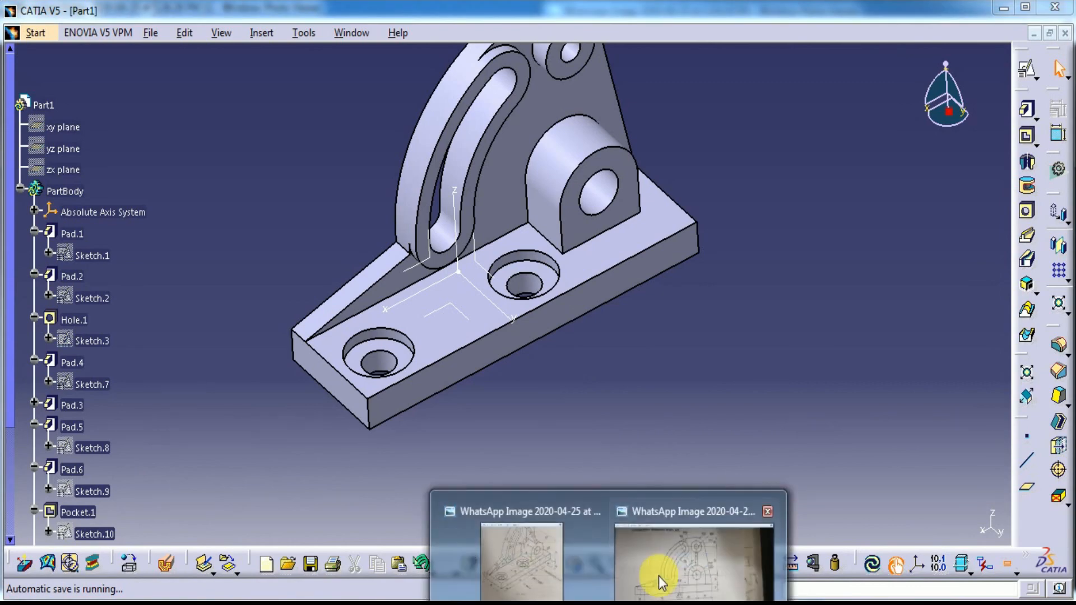
{"action": "left_click", "coordinate": [661, 576]}
{"action": "mouse_move", "coordinate": [563, 595]}
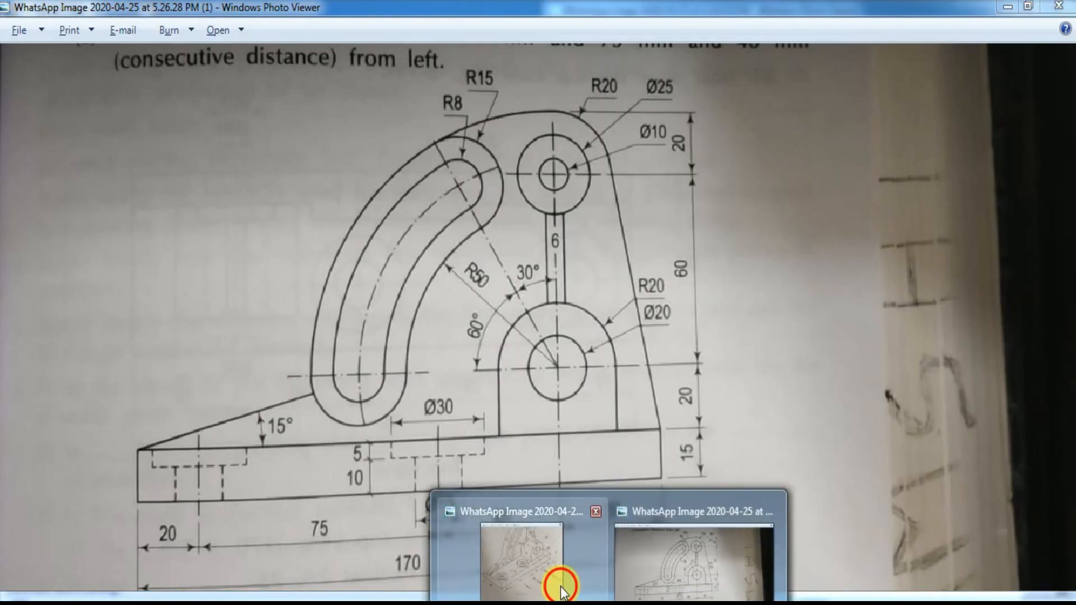
{"action": "left_click", "coordinate": [562, 576]}
{"action": "left_click_drag", "start_coordinate": [835, 246], "coordinate": [812, 404]}
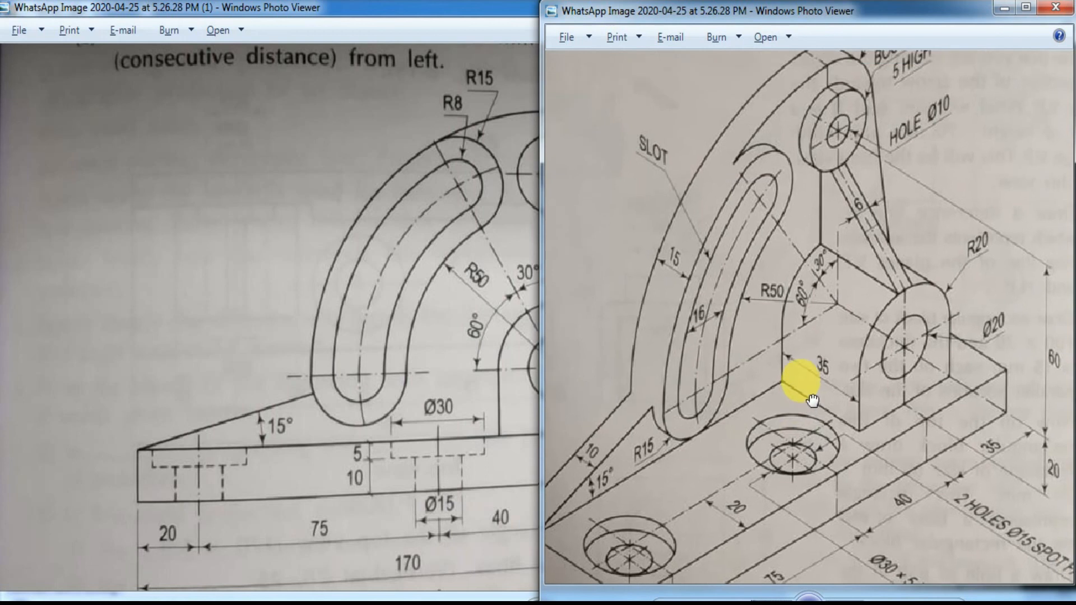
{"action": "scroll", "coordinate": [920, 253], "scroll_direction": "down", "scroll_amount": 1}
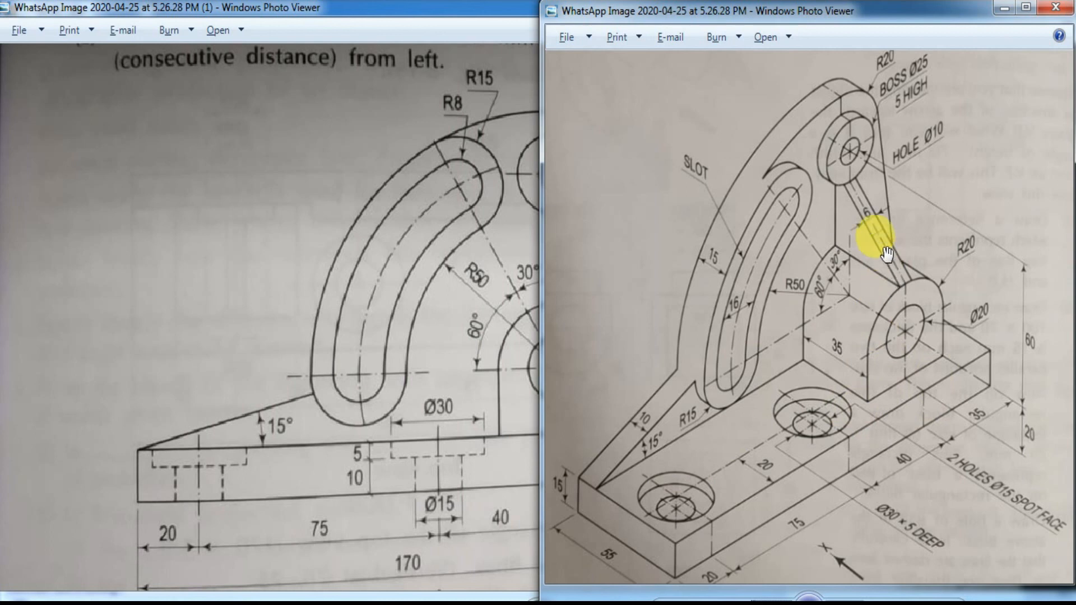
{"action": "key", "text": "alt+Tab"}
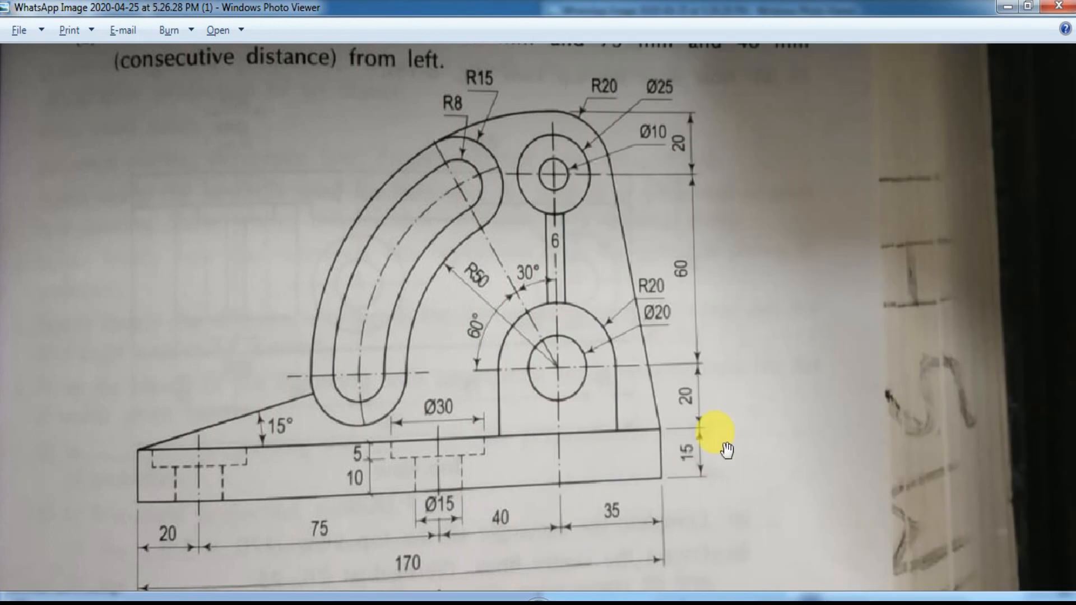
{"action": "key", "text": "alt+Tab"}
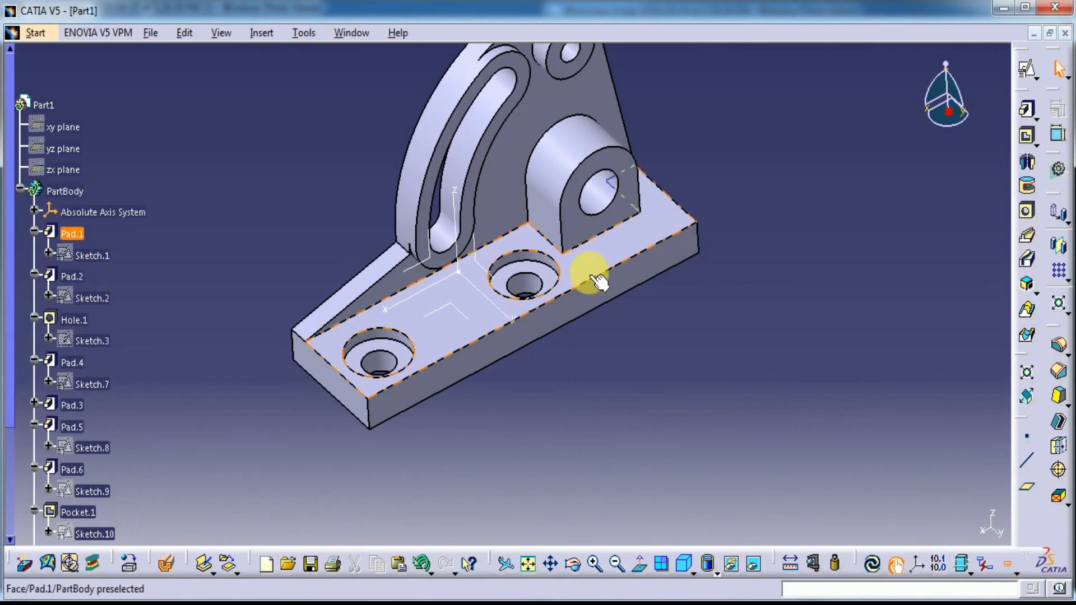
Create a reference plane offset 135 mm from the base's short end face, reversed to run inward along the base
{"action": "middle_click_drag", "start_coordinate": [659, 394], "coordinate": [660, 414]}
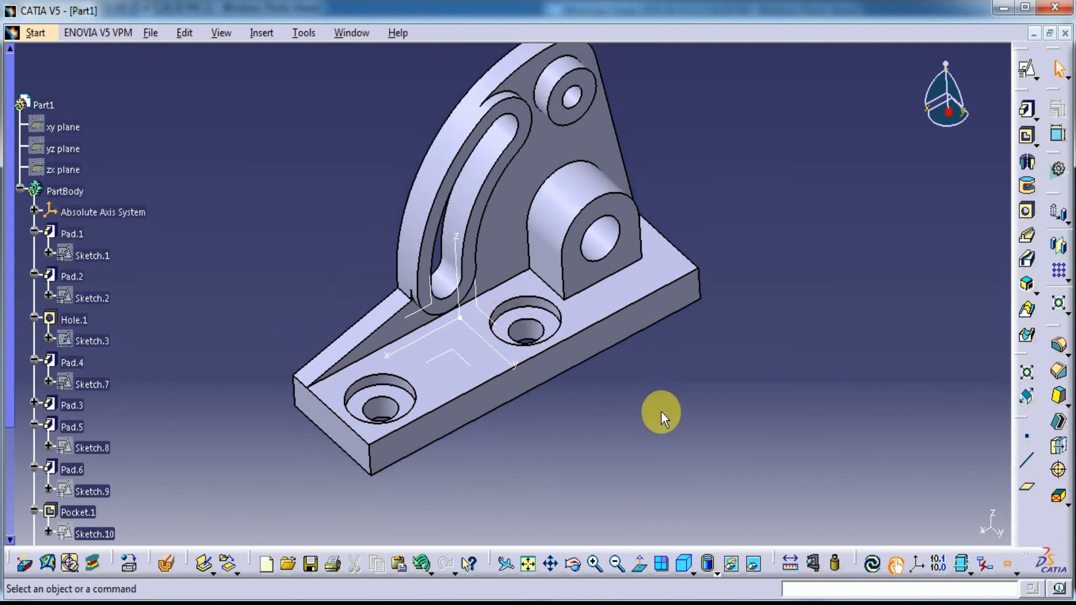
{"action": "left_click", "coordinate": [1027, 487]}
{"action": "left_click", "coordinate": [330, 429]}
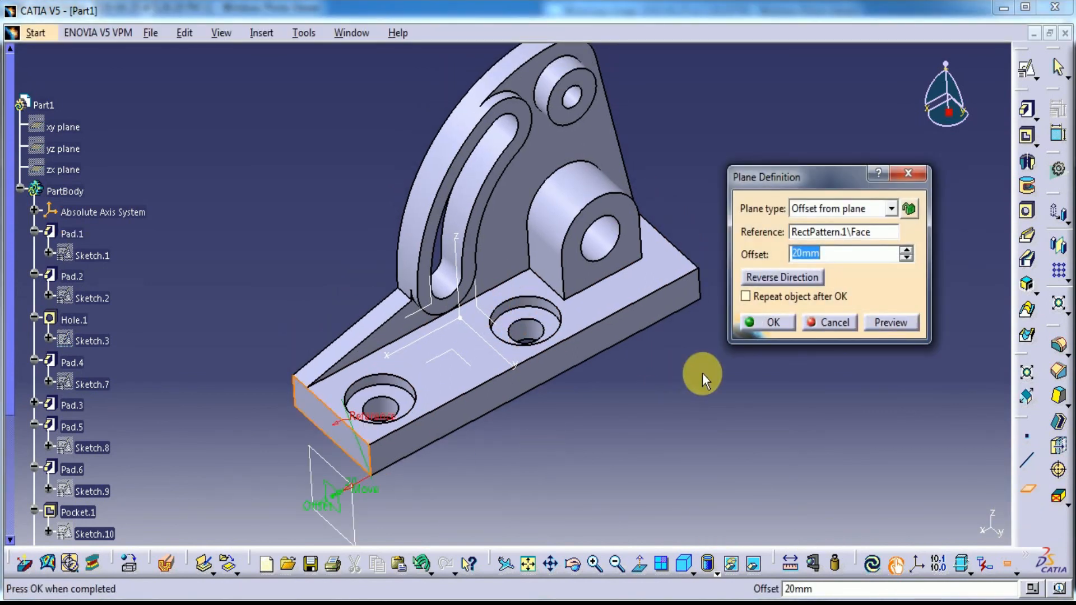
{"action": "left_click", "coordinate": [785, 277]}
{"action": "left_click", "coordinate": [783, 328]}
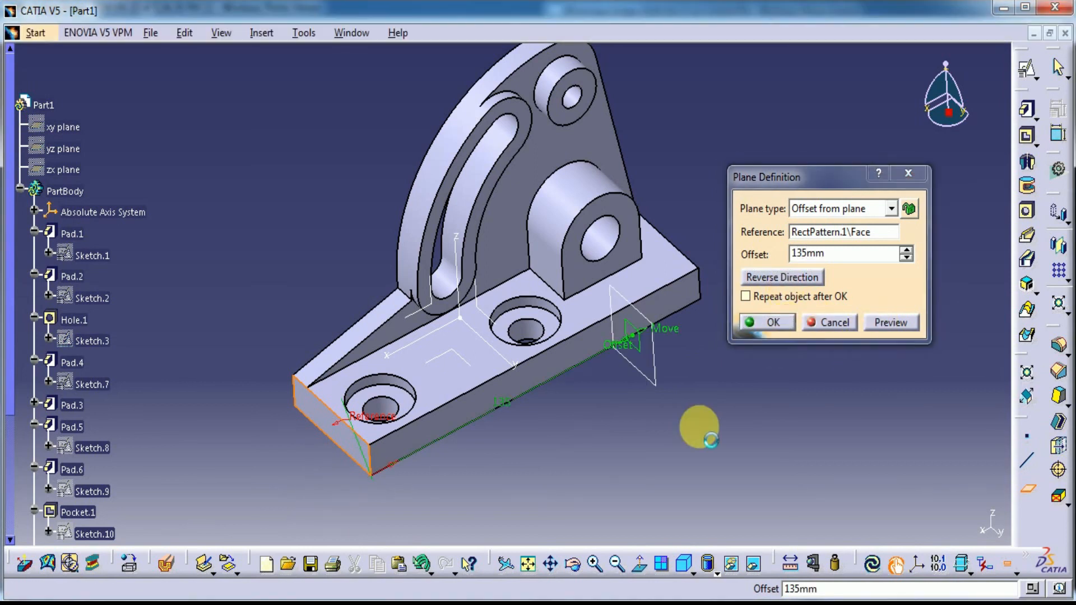
{"action": "left_click", "coordinate": [701, 430]}
On the offset plane, sketch a line from the boss's lower outer corner to the rounded support's upper outer corner and exit the sketch
{"action": "left_click", "coordinate": [653, 356]}
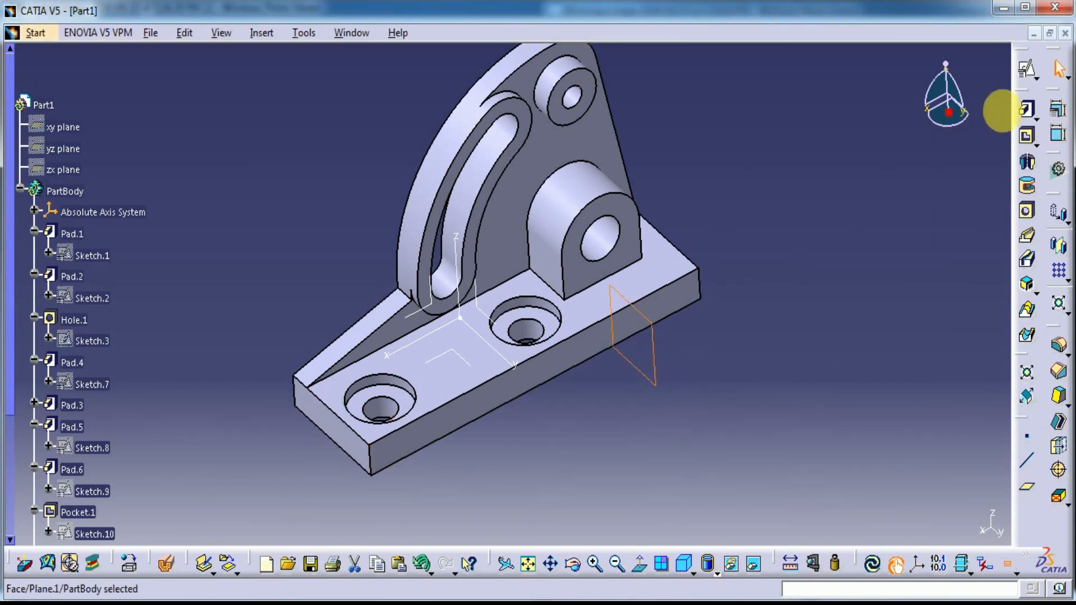
{"action": "left_click", "coordinate": [1027, 70]}
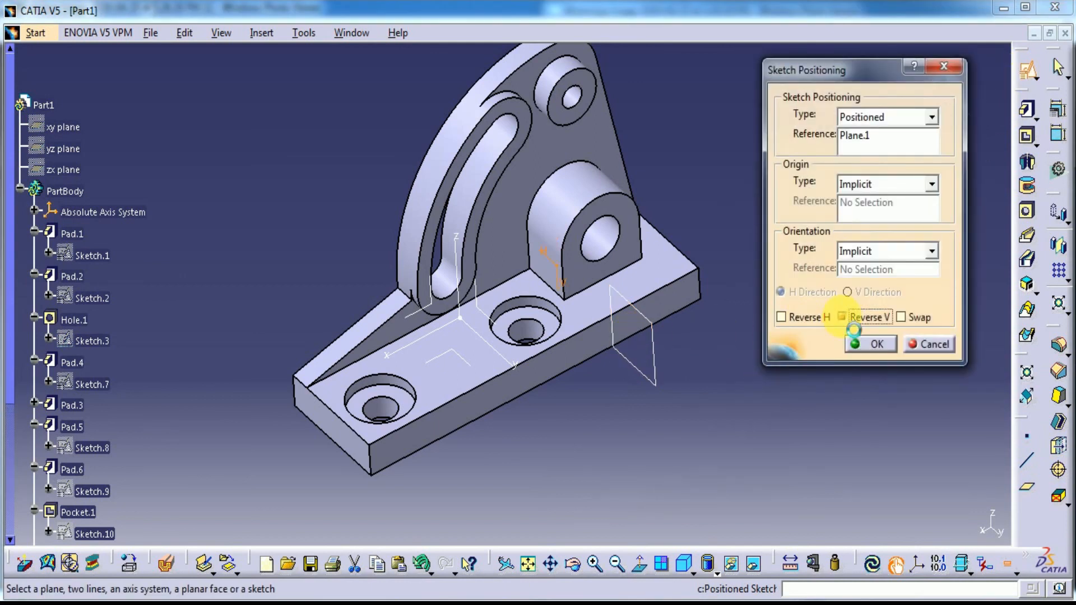
{"action": "left_click", "coordinate": [879, 344]}
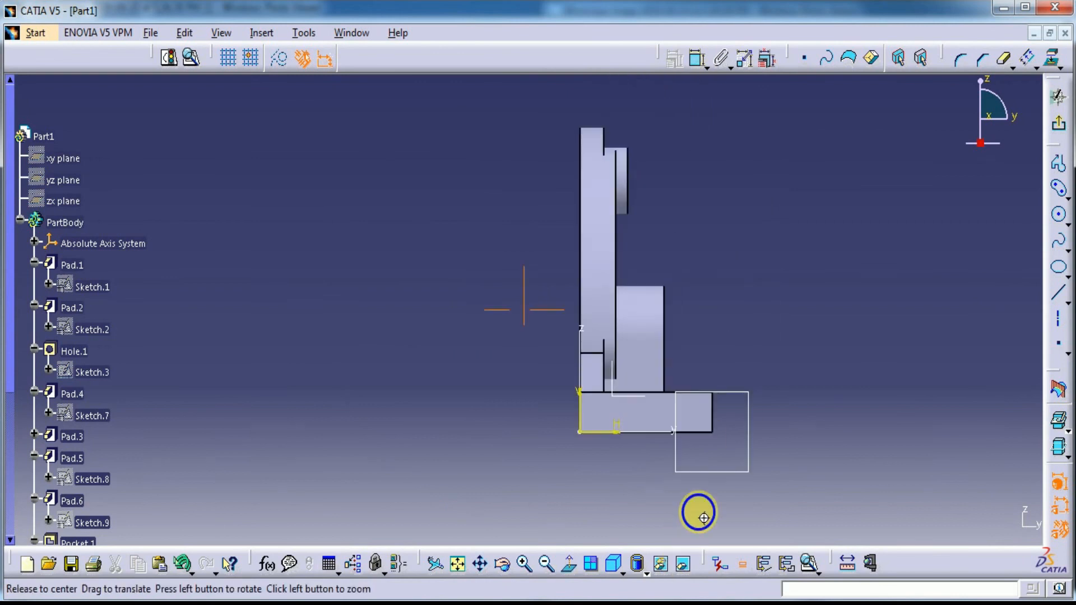
{"action": "left_click", "coordinate": [1060, 293]}
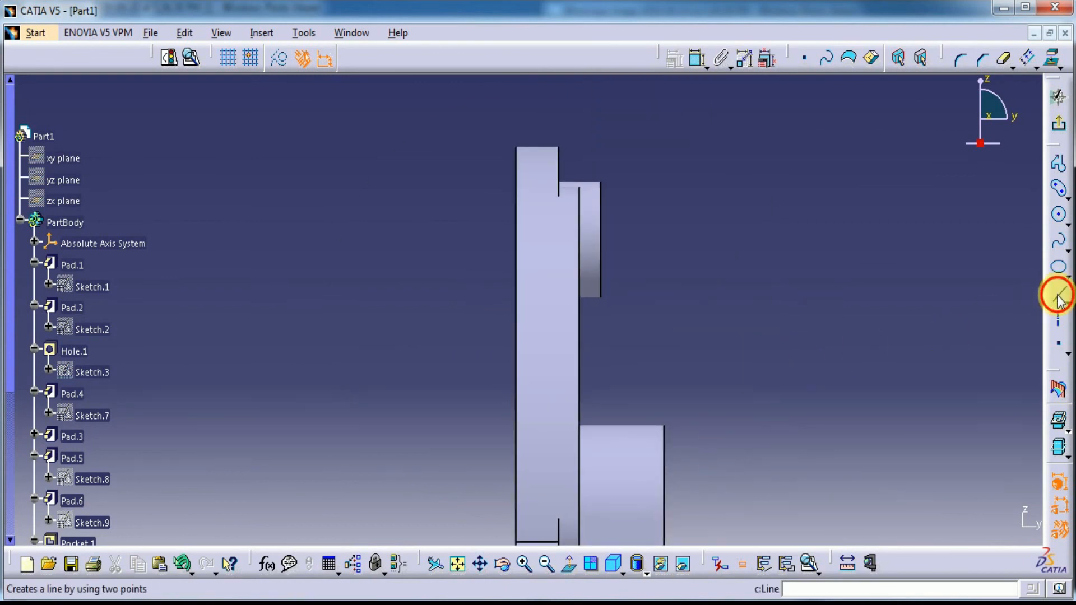
{"action": "left_click", "coordinate": [601, 295]}
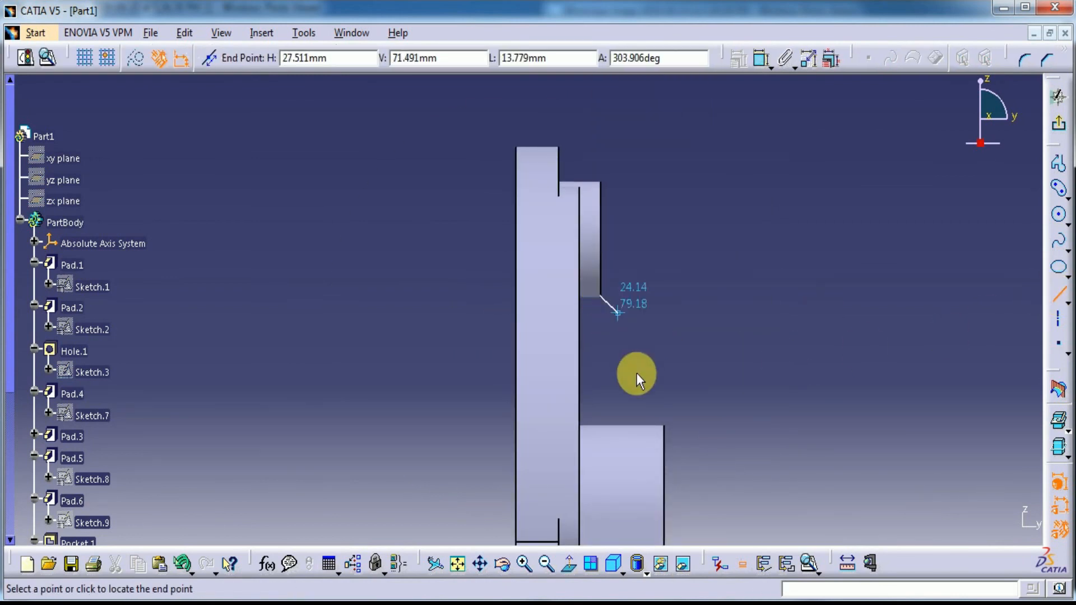
{"action": "left_click", "coordinate": [664, 427]}
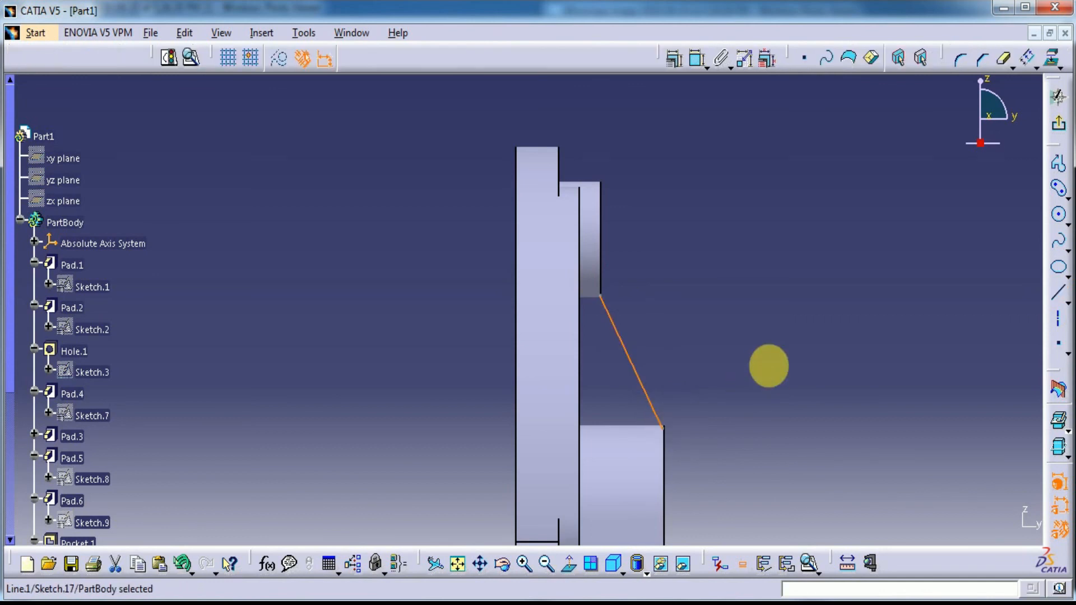
{"action": "left_click", "coordinate": [1059, 123]}
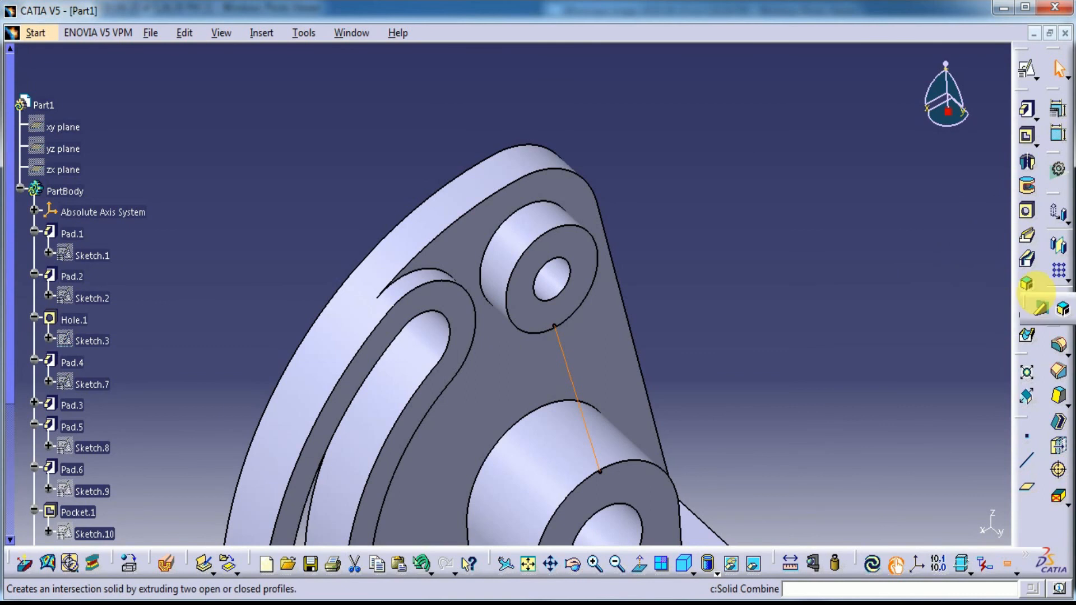
Create a 6 mm thick stiffener from the side with neutral fiber, using the line sketch, and show the part in isometric view
{"action": "left_click", "coordinate": [1028, 306]}
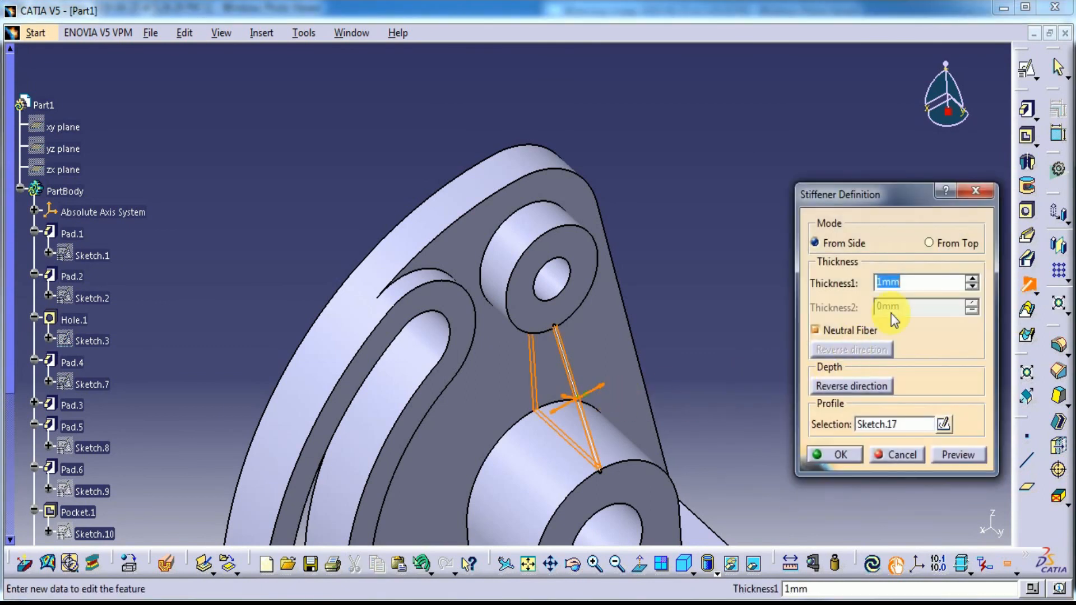
{"action": "left_click", "coordinate": [963, 453]}
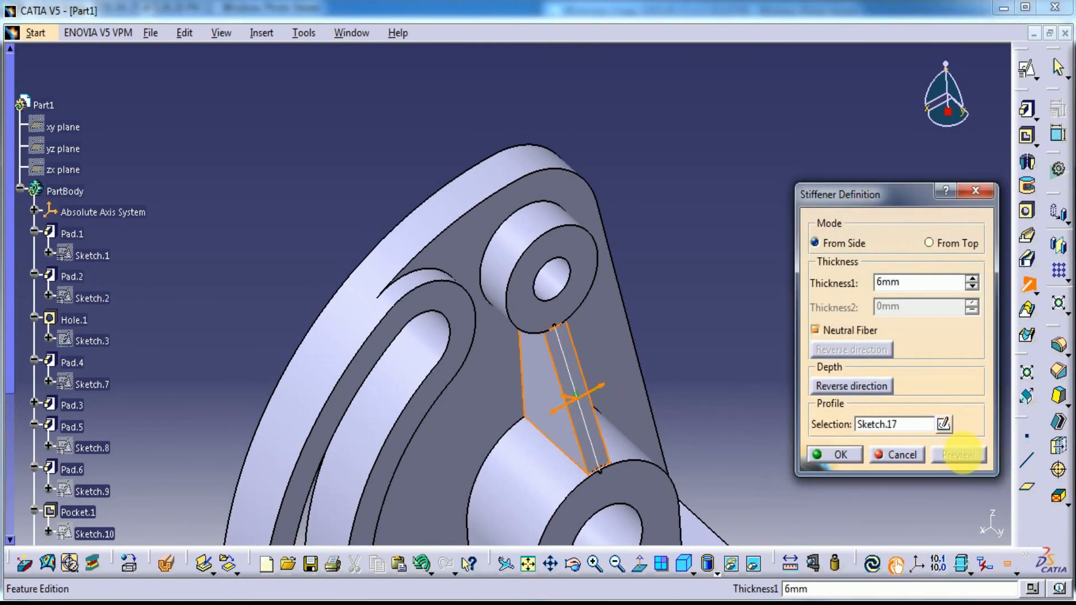
{"action": "left_click", "coordinate": [842, 455]}
{"action": "middle_click_drag", "start_coordinate": [732, 393], "coordinate": [772, 289]}
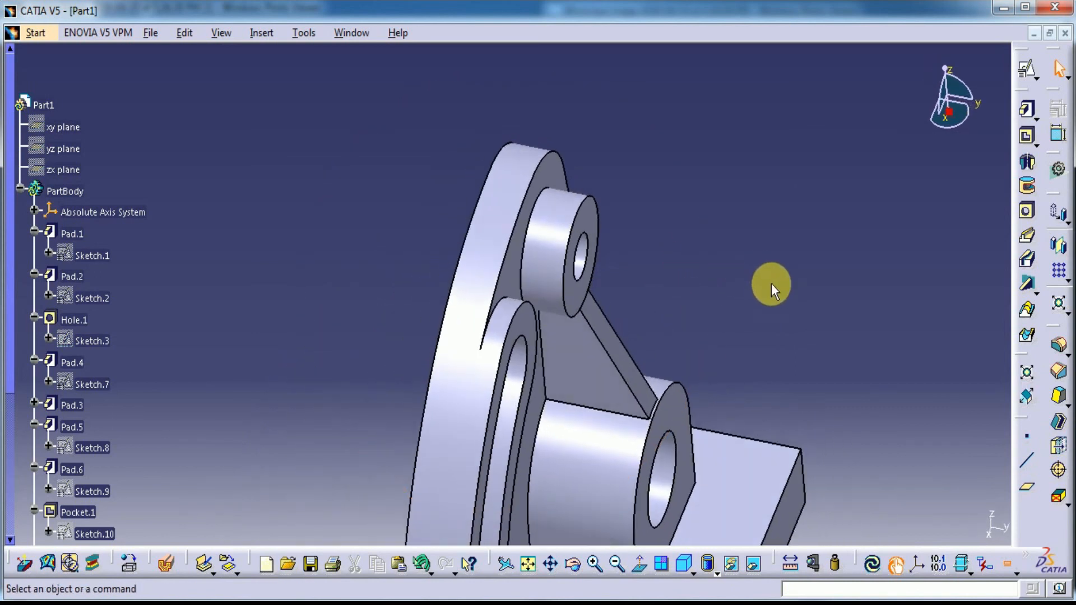
{"action": "left_click", "coordinate": [686, 563]}
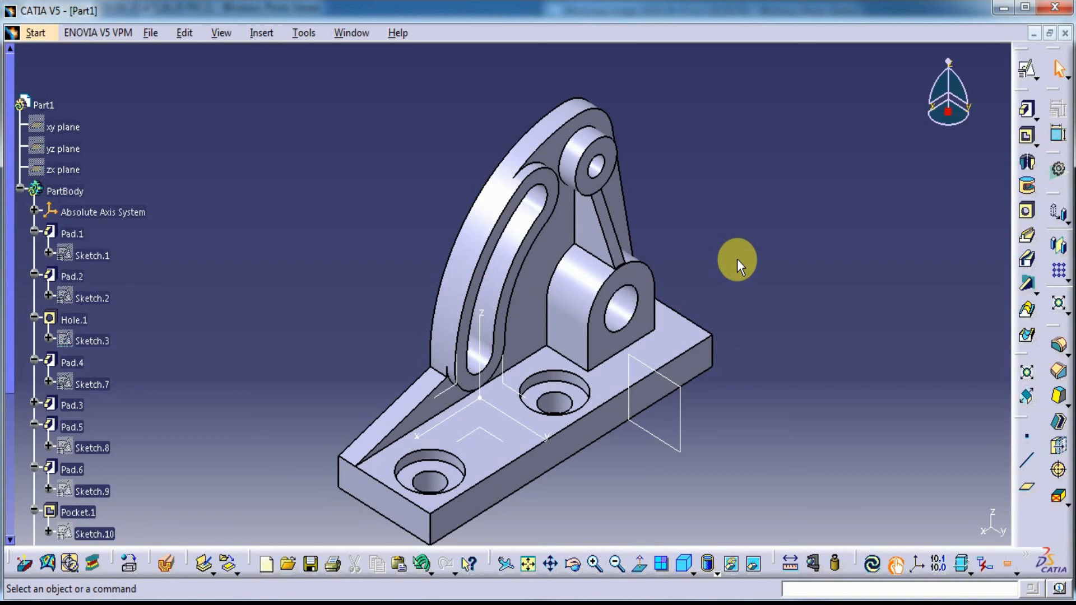
{"action": "middle_click_drag", "start_coordinate": [748, 304], "coordinate": [739, 277]}
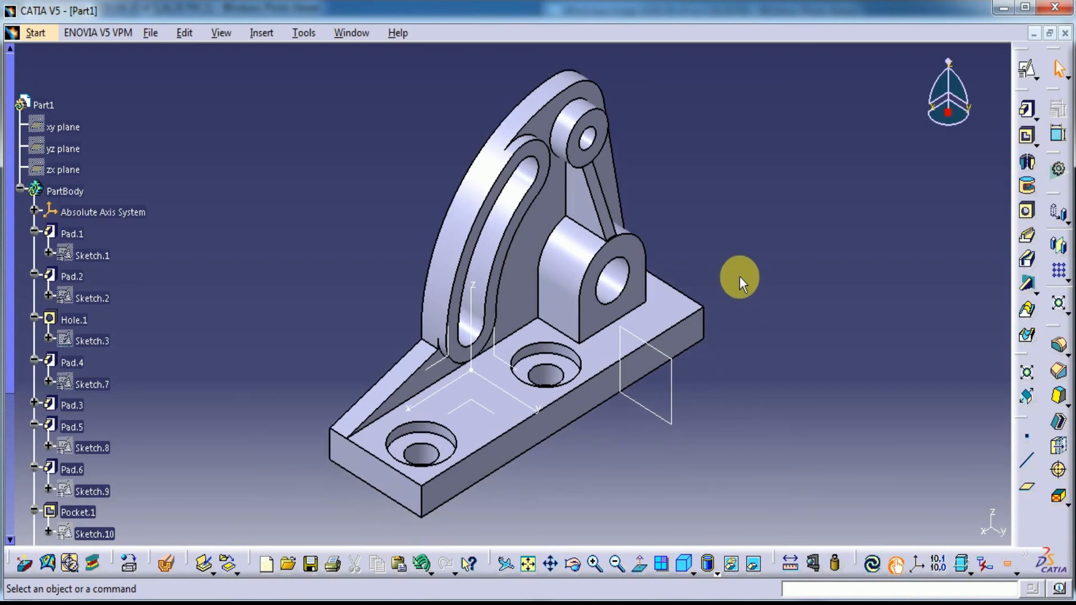